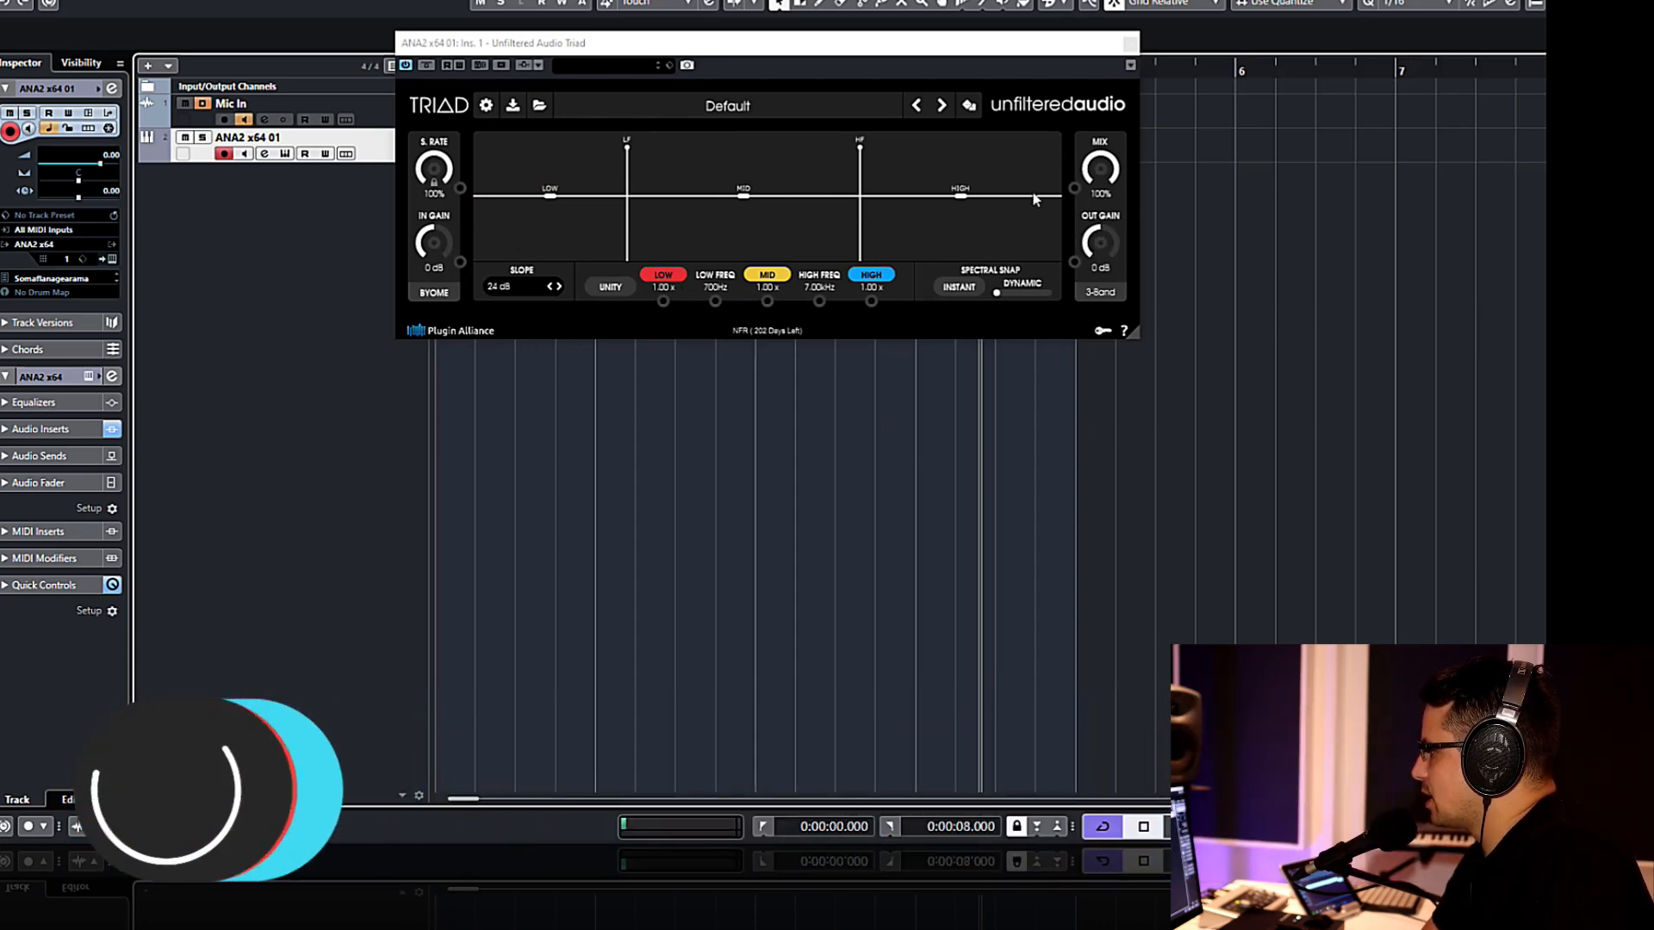
- Expand Triad's BYOME effects and modulation section and view the plug-in's global and per-instance options
left_click(435, 293)
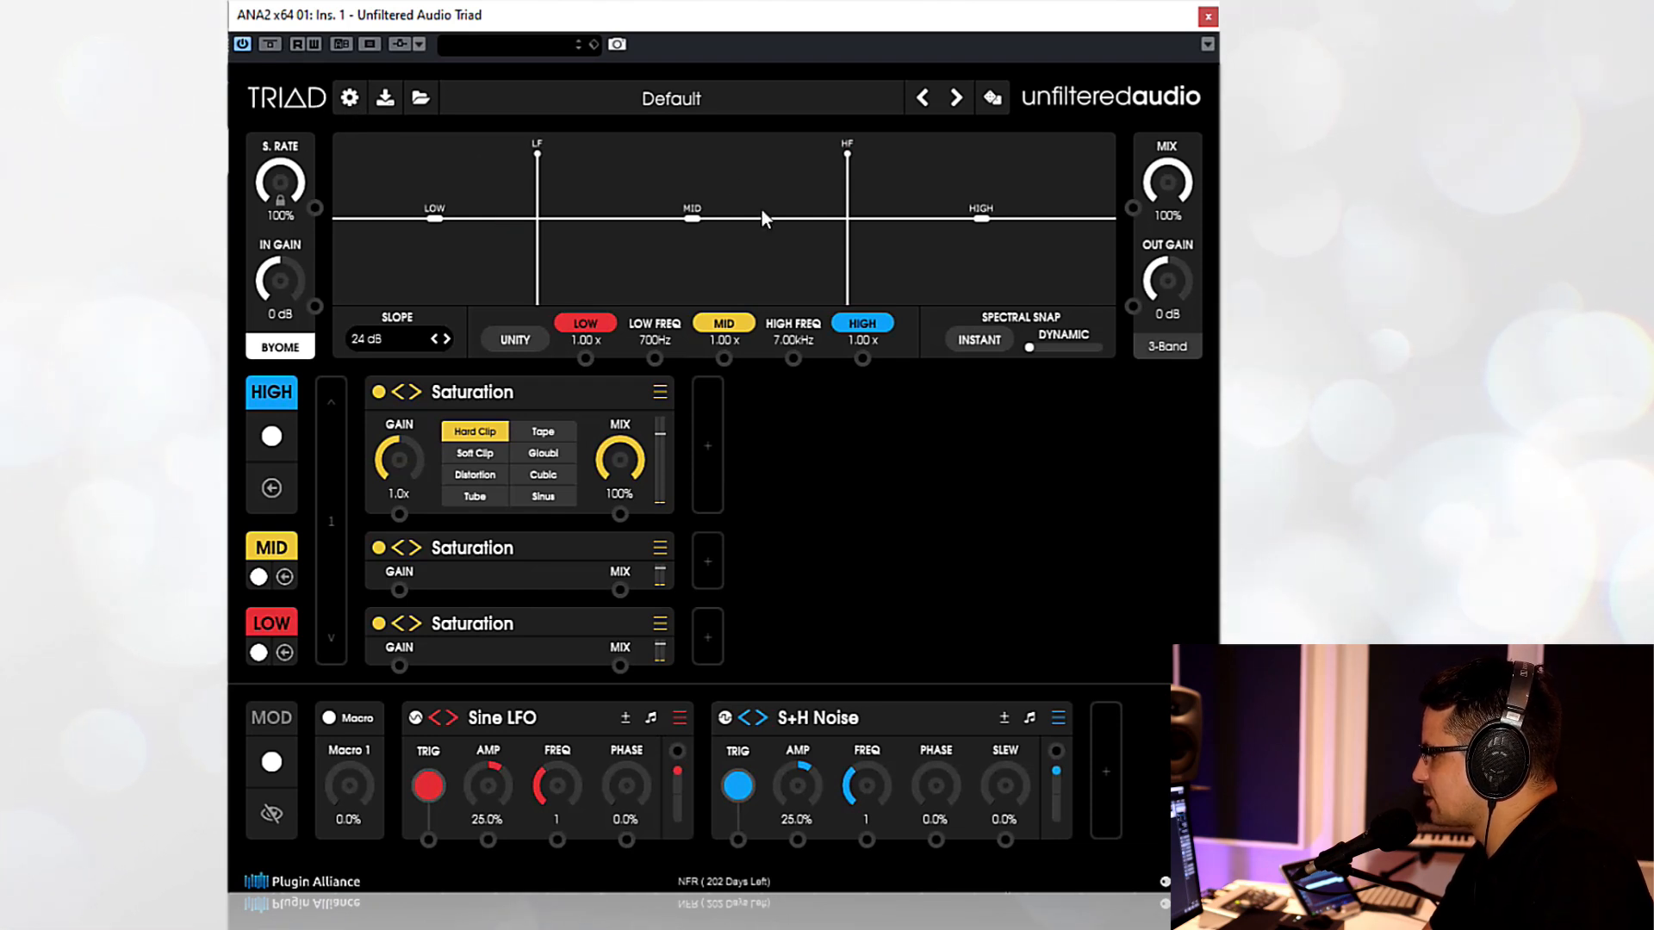
left_click(350, 99)
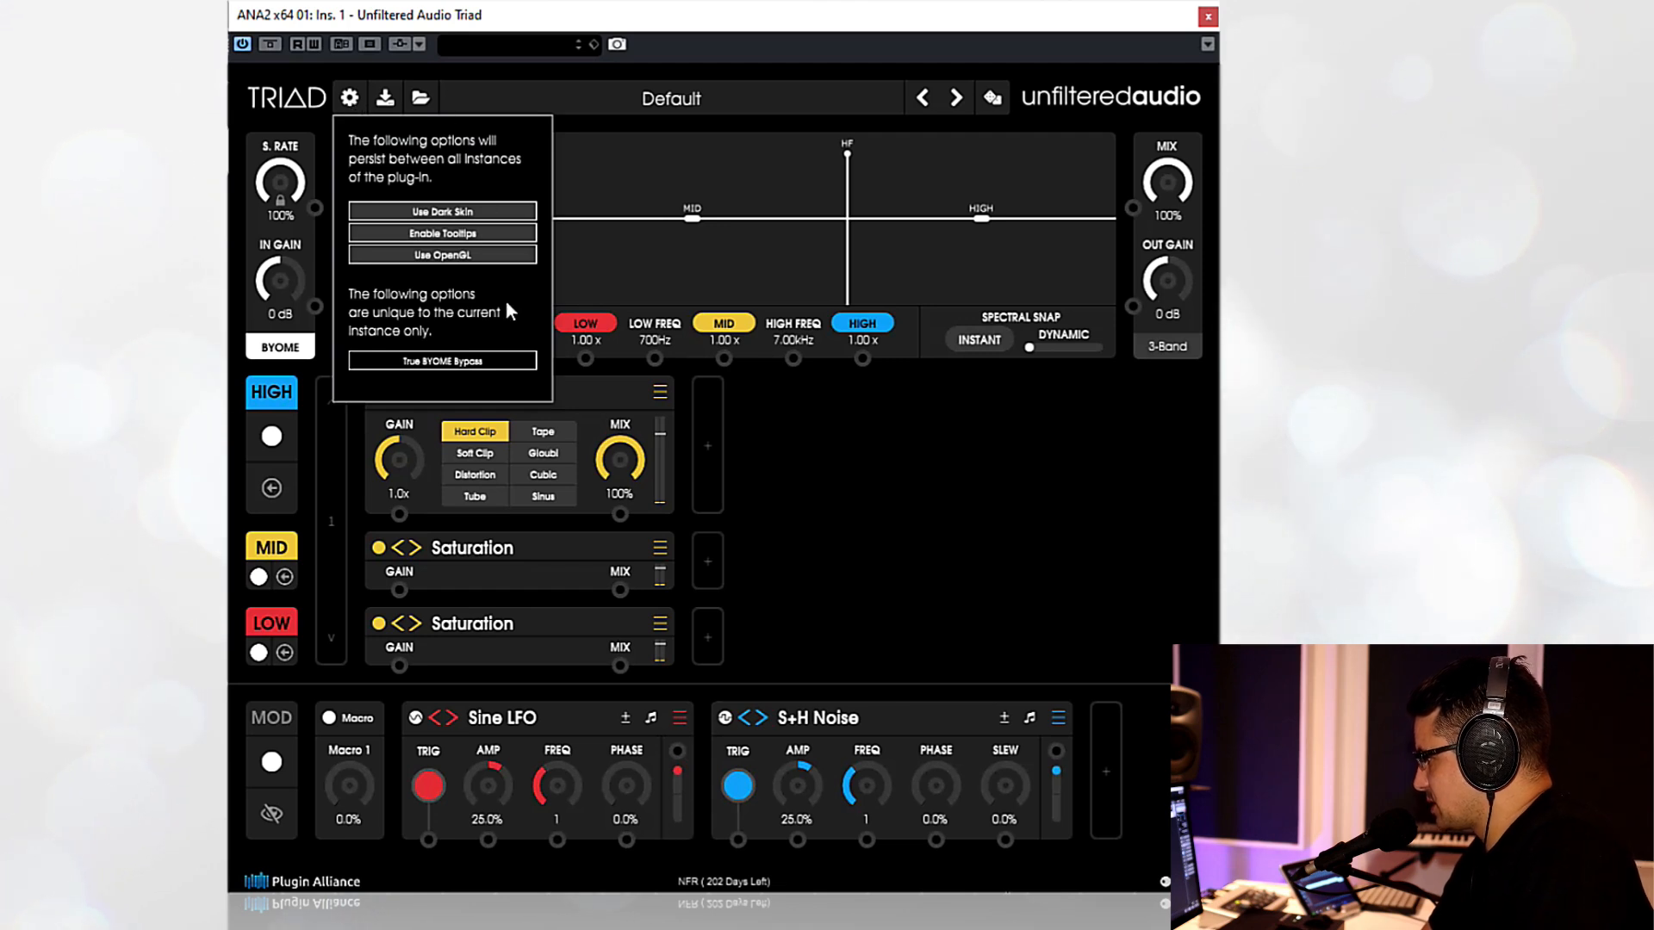
mouse_move(457, 360)
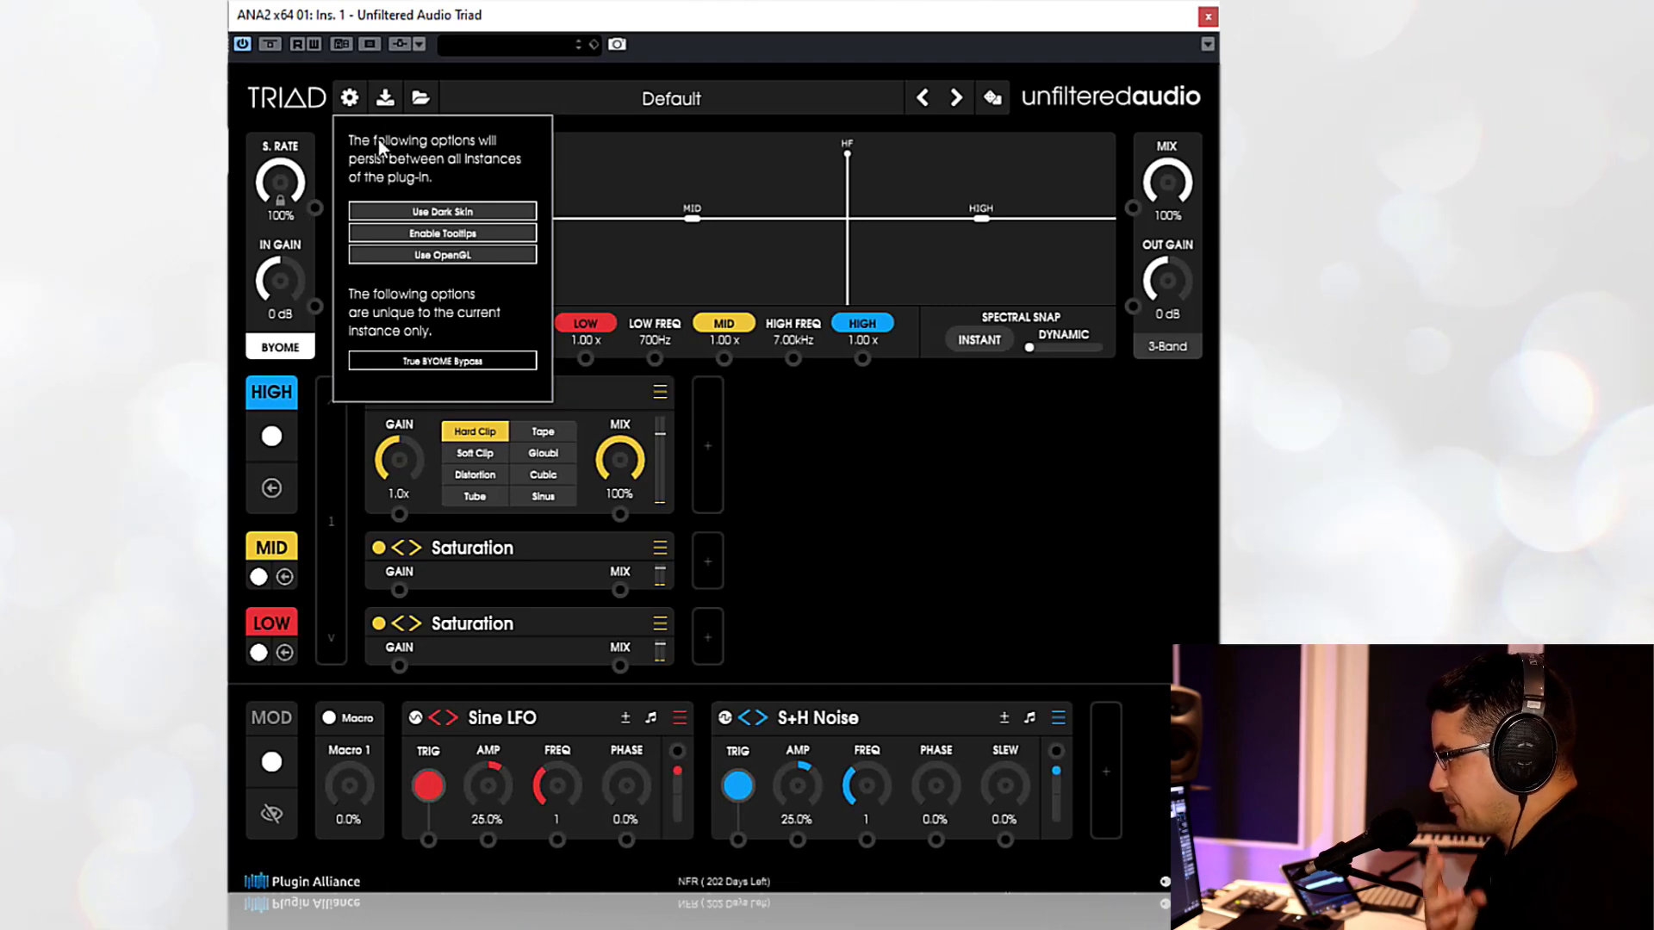
- Look at the preset saving dialog and browse the factory preset categories, including Delays, Distortion and BYOME
left_click(385, 99)
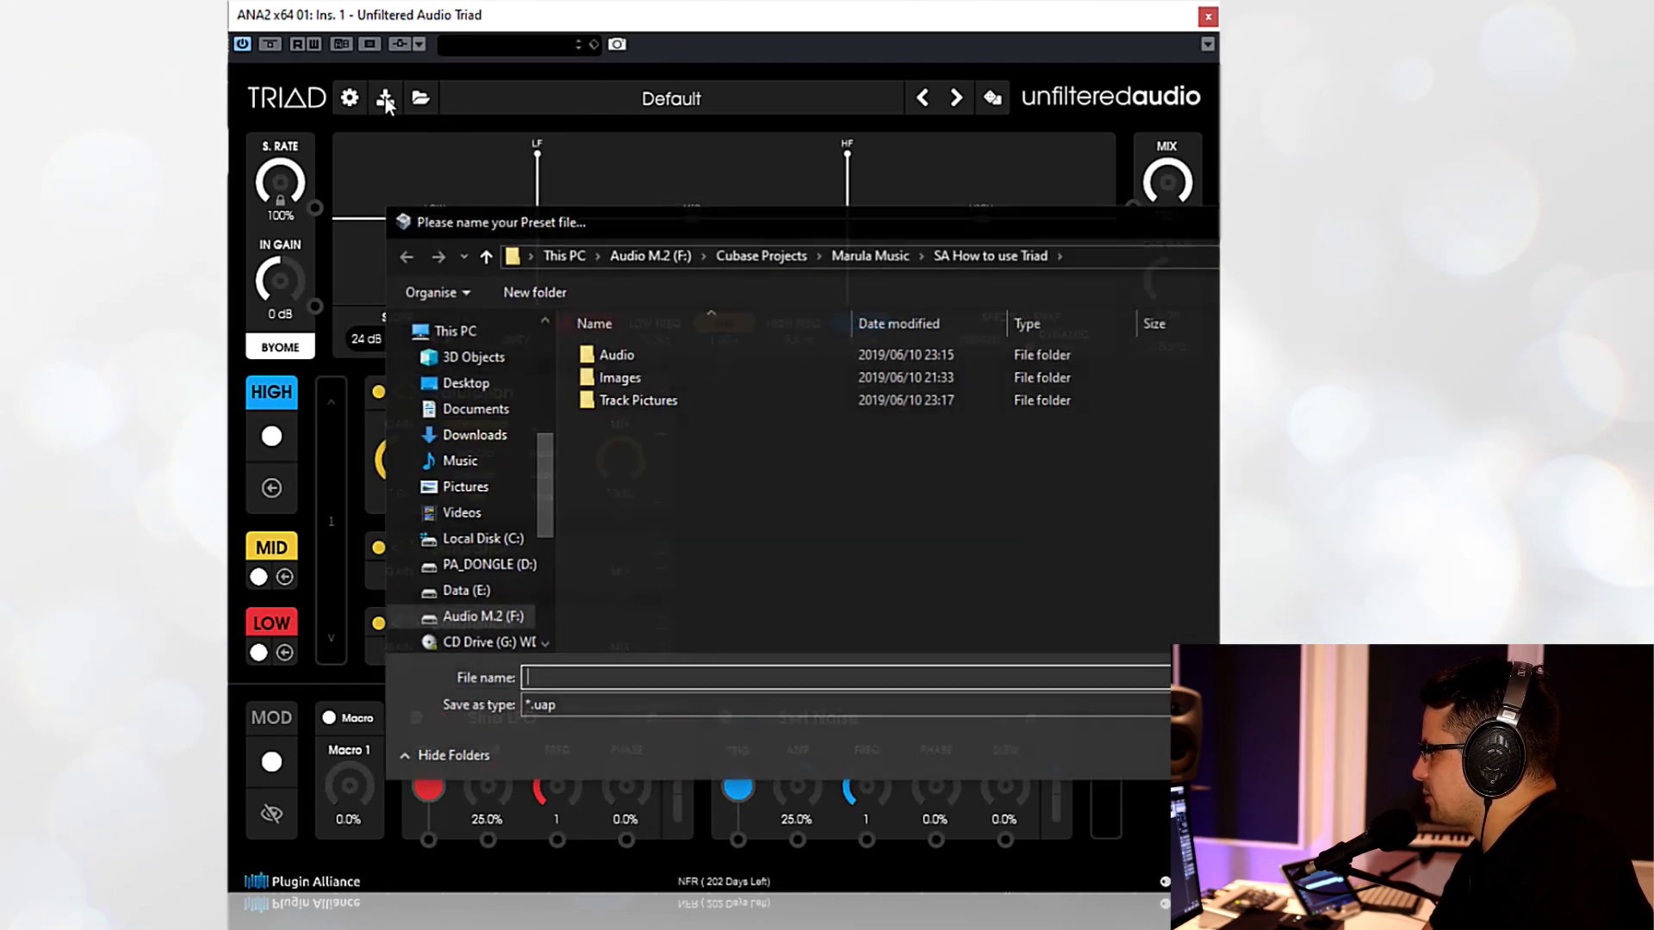
key("Escape")
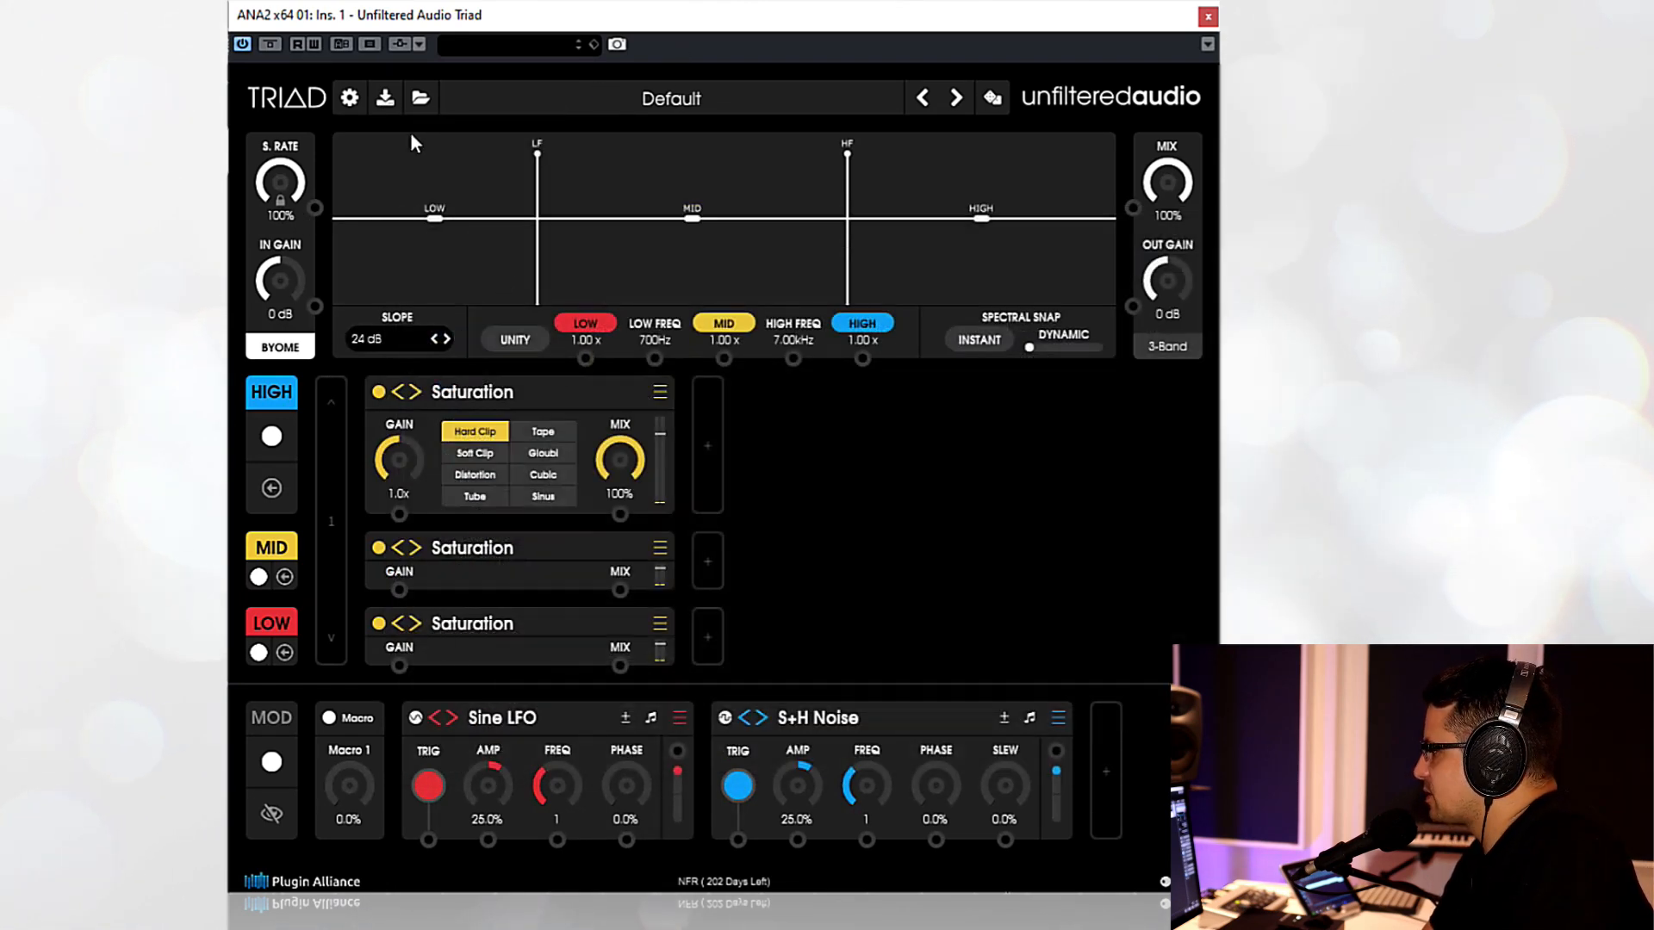
left_click(715, 95)
mouse_move(552, 340)
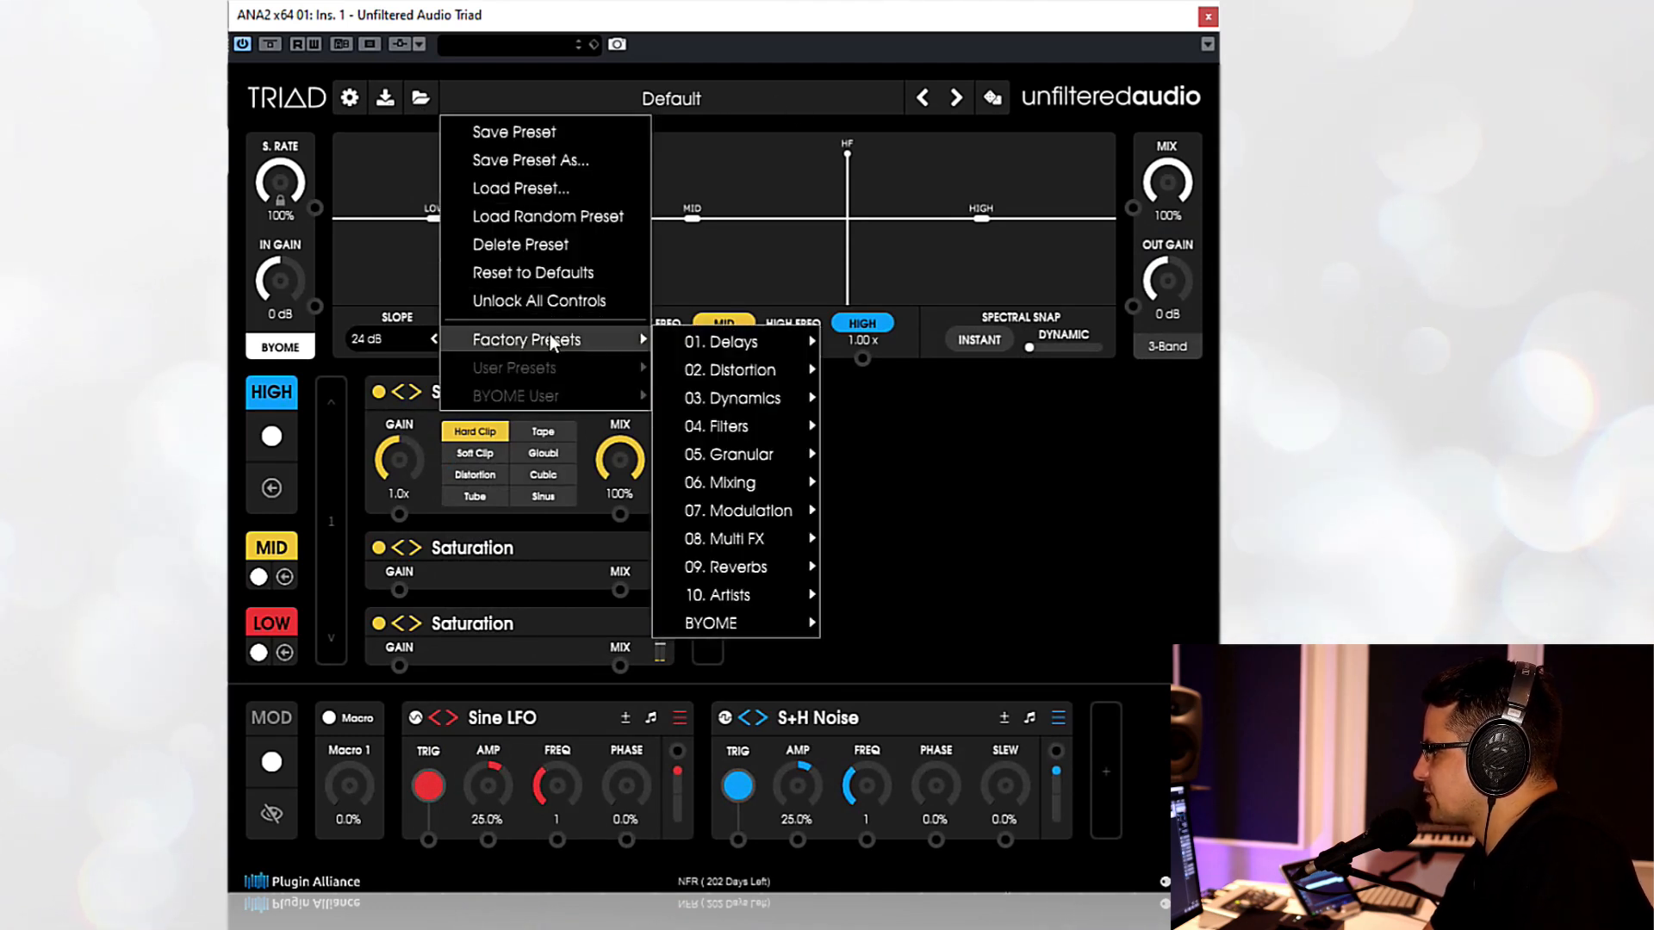
left_click(1011, 260)
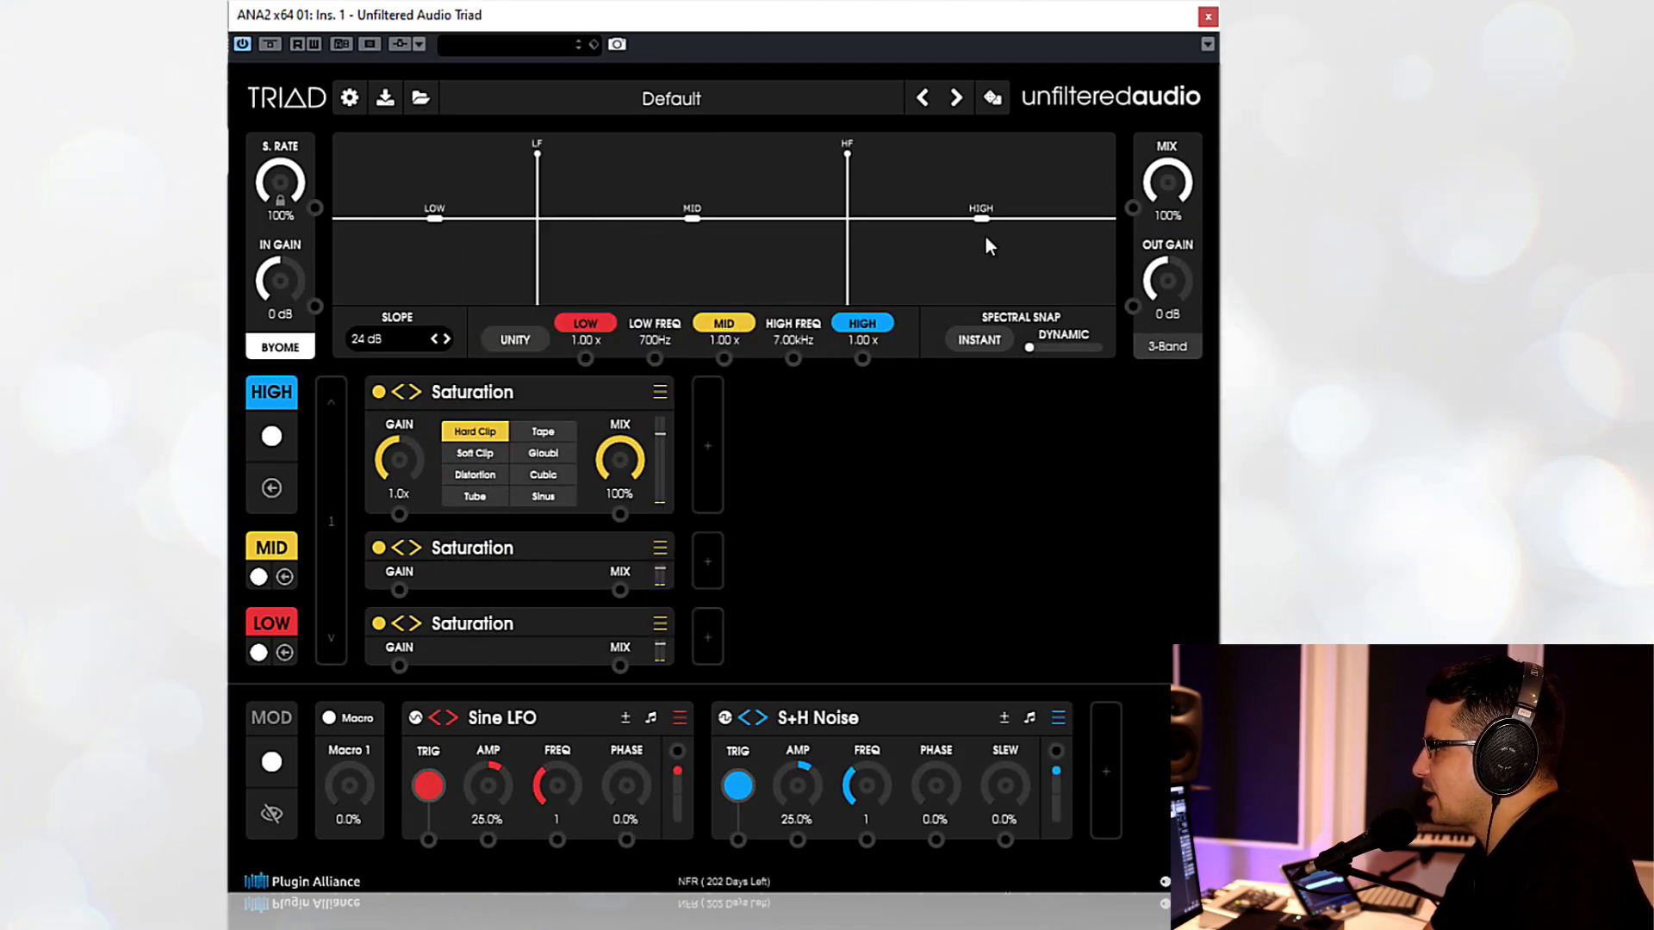
left_click(658, 98)
mouse_move(534, 341)
mouse_move(772, 622)
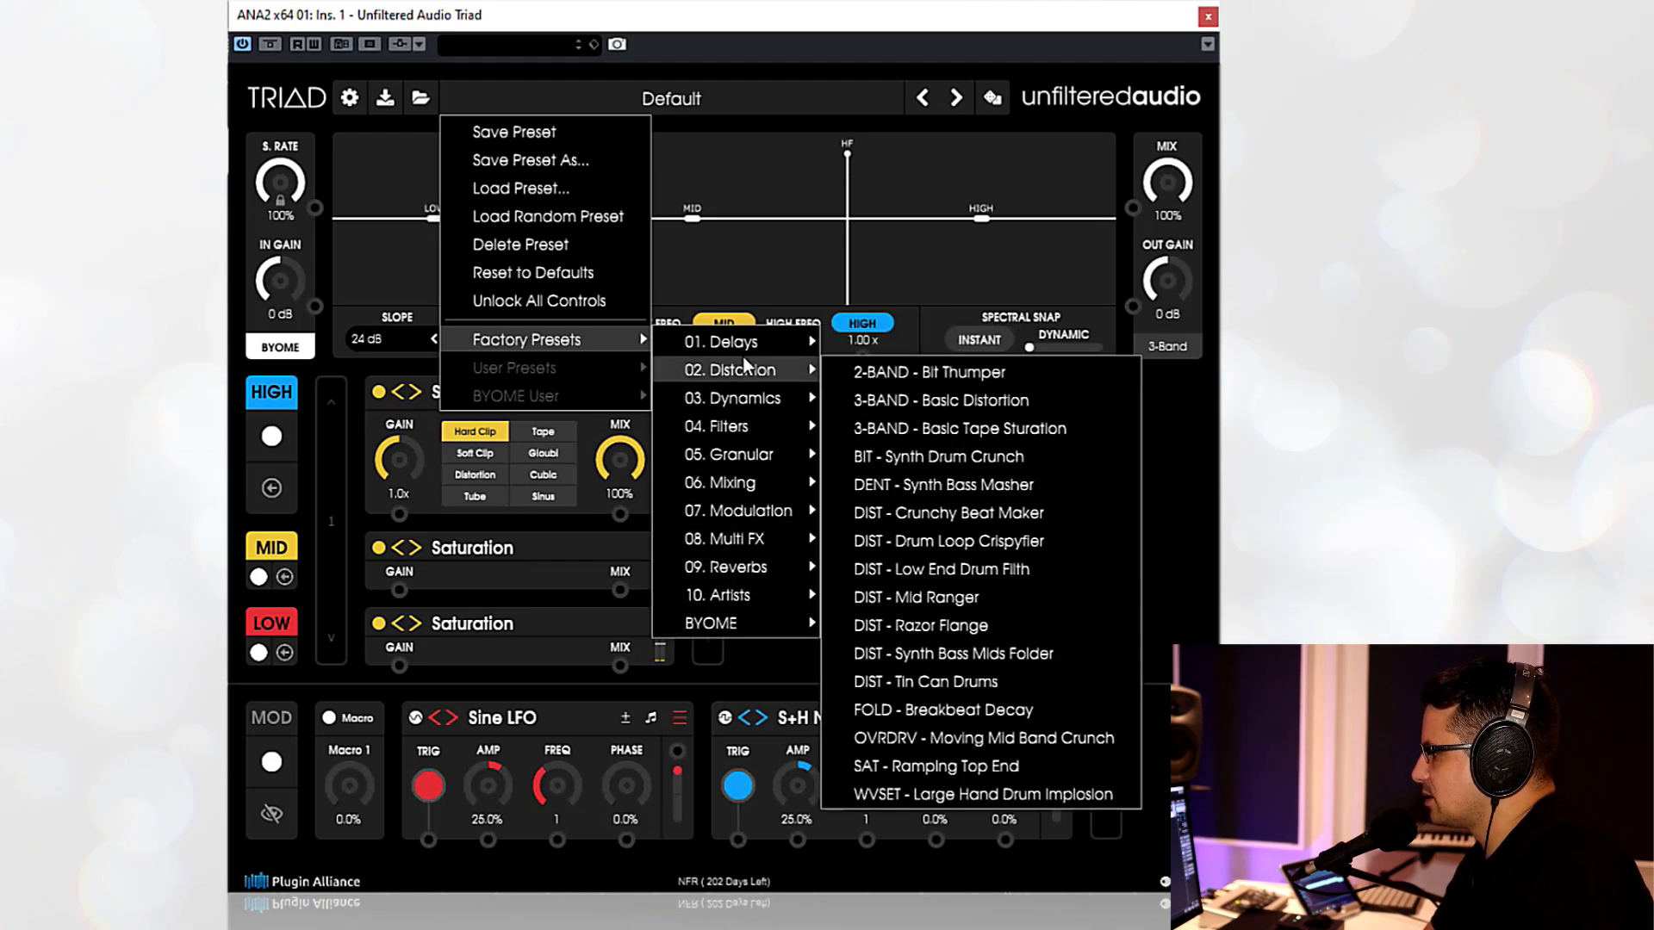
mouse_move(736, 343)
left_click(950, 64)
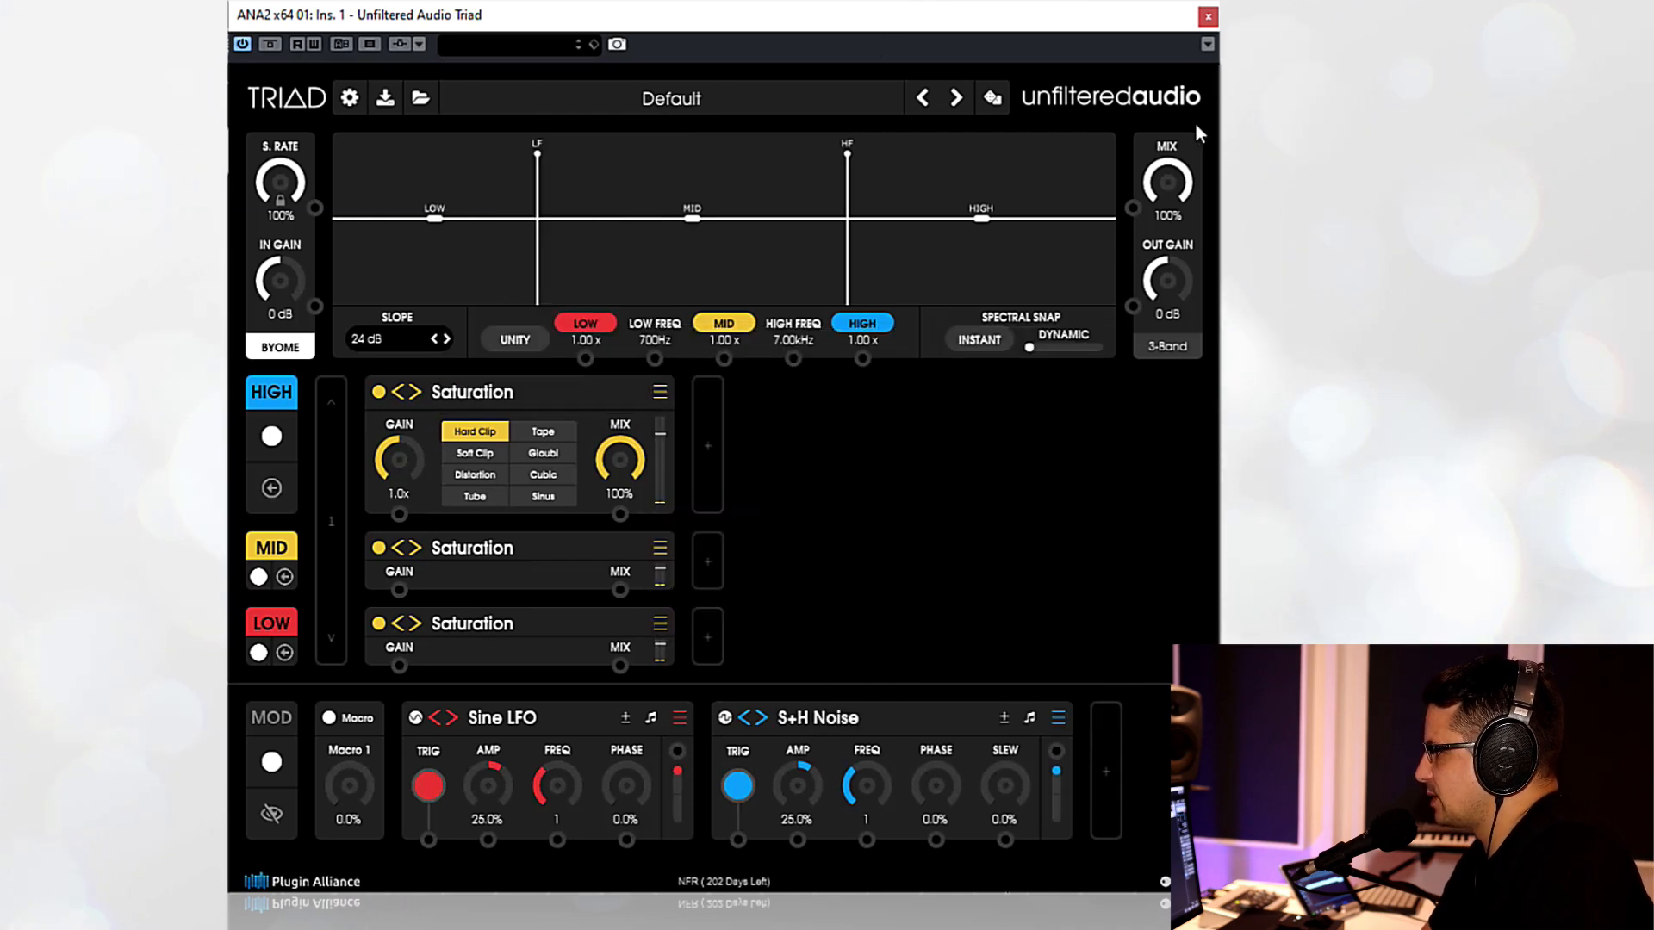
- Exclude the main controls and effect rows 1, 2 and 3 from randomization
right_click(998, 104)
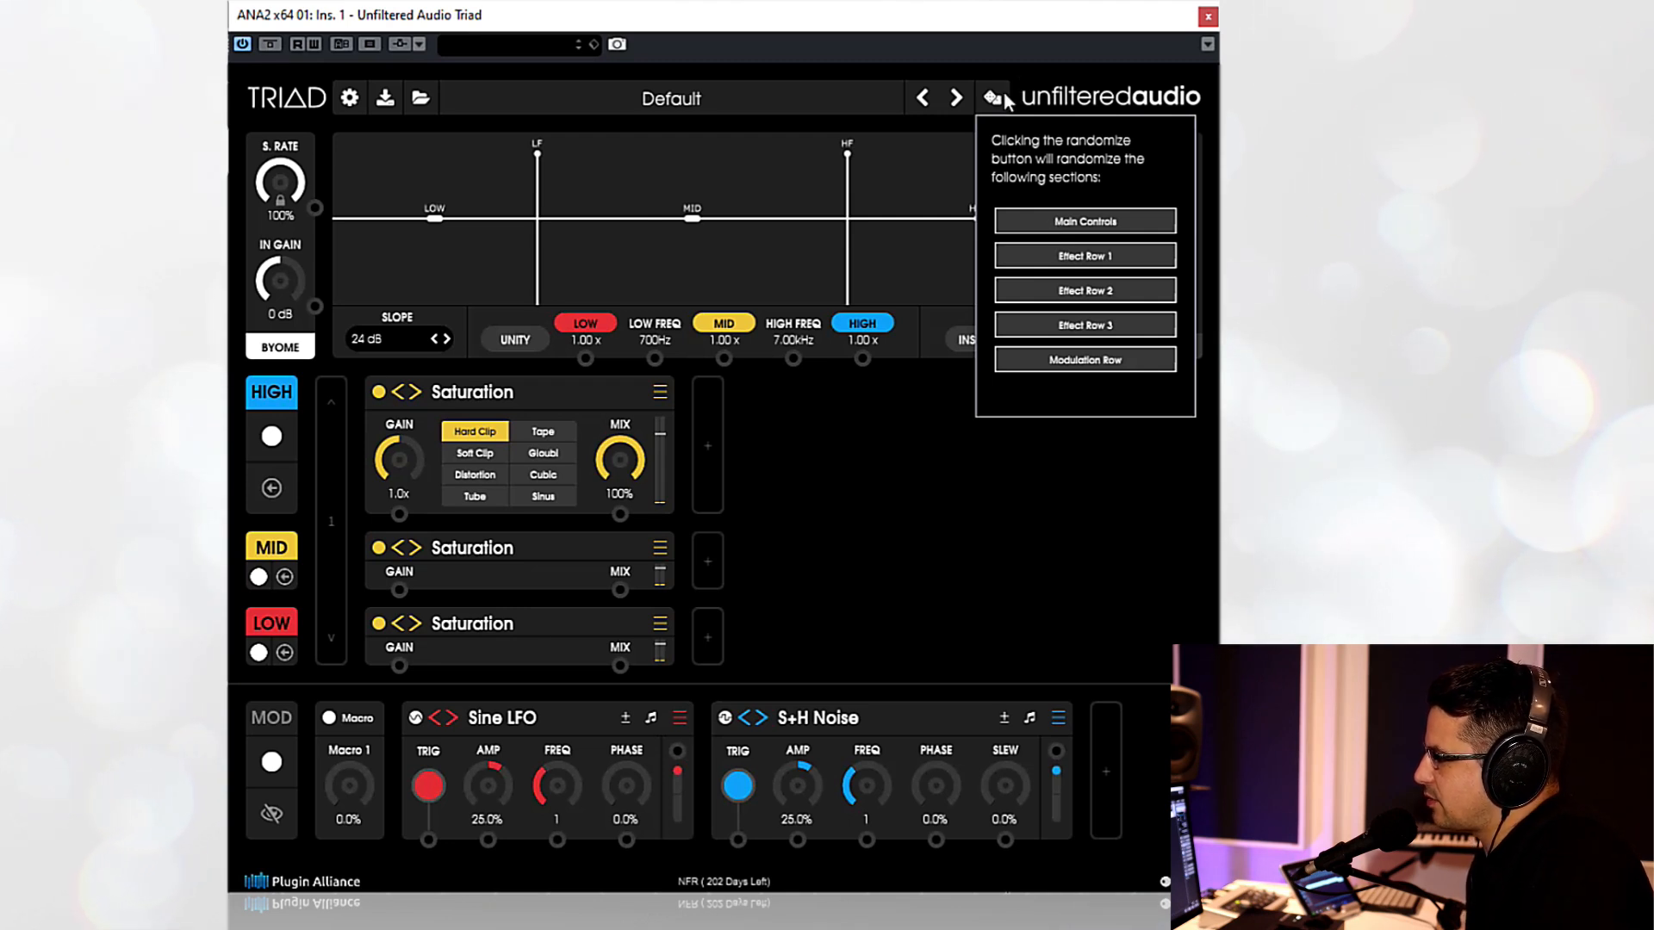
left_click(1036, 224)
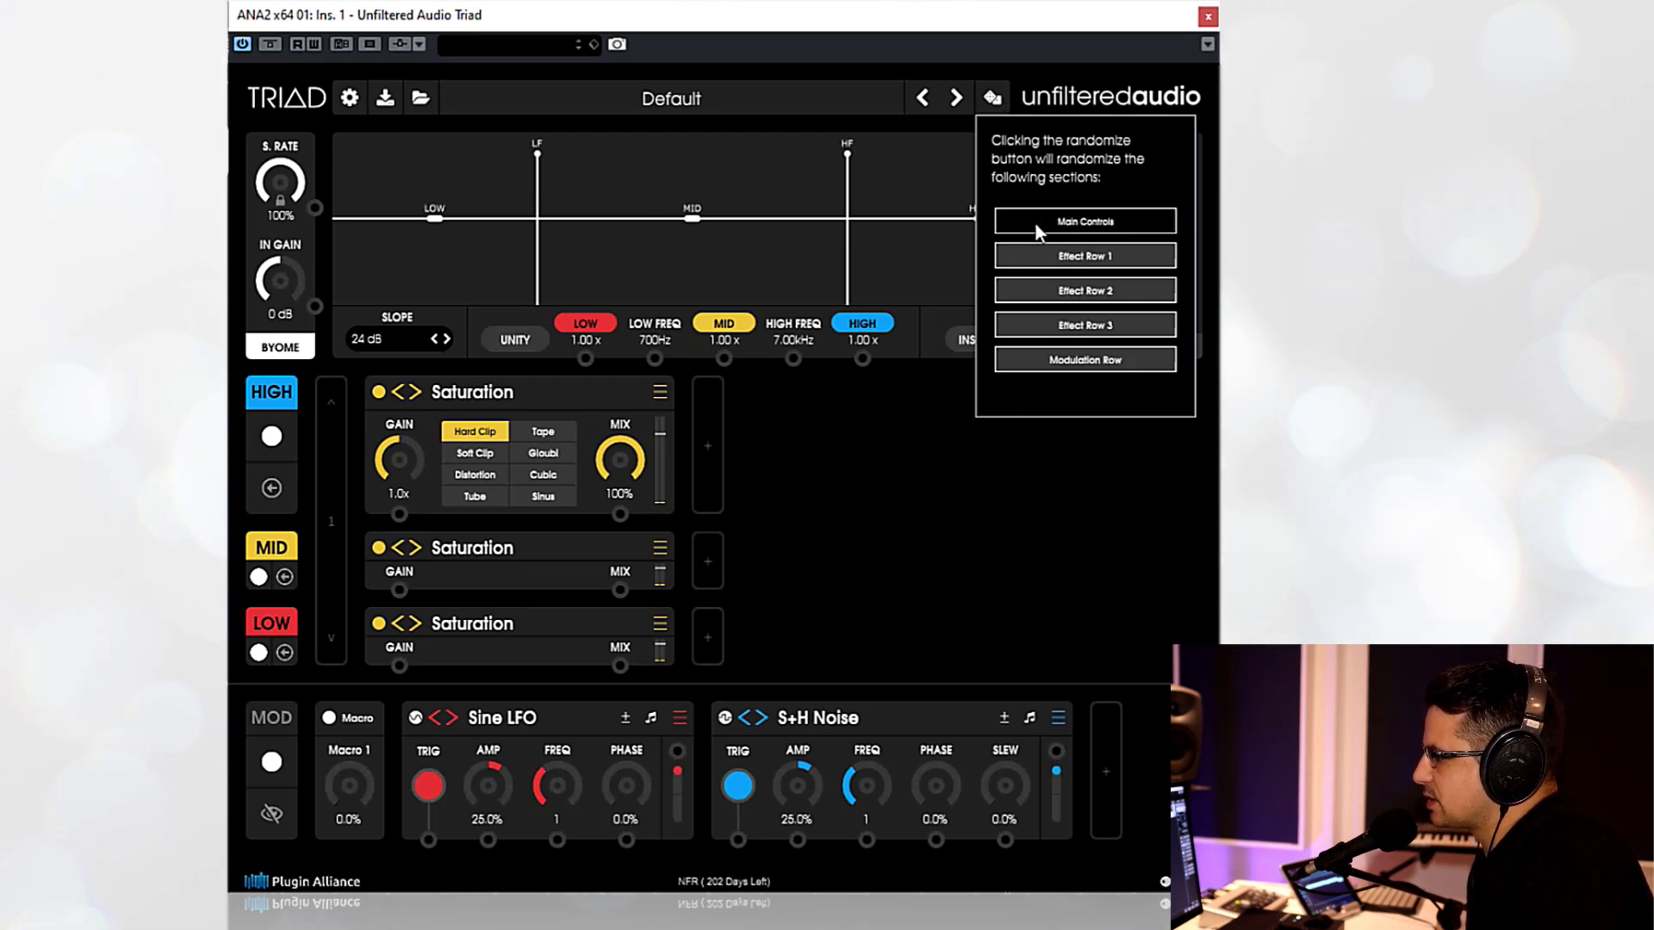
left_click(1048, 254)
left_click(1052, 291)
left_click(1056, 326)
left_click(1068, 329)
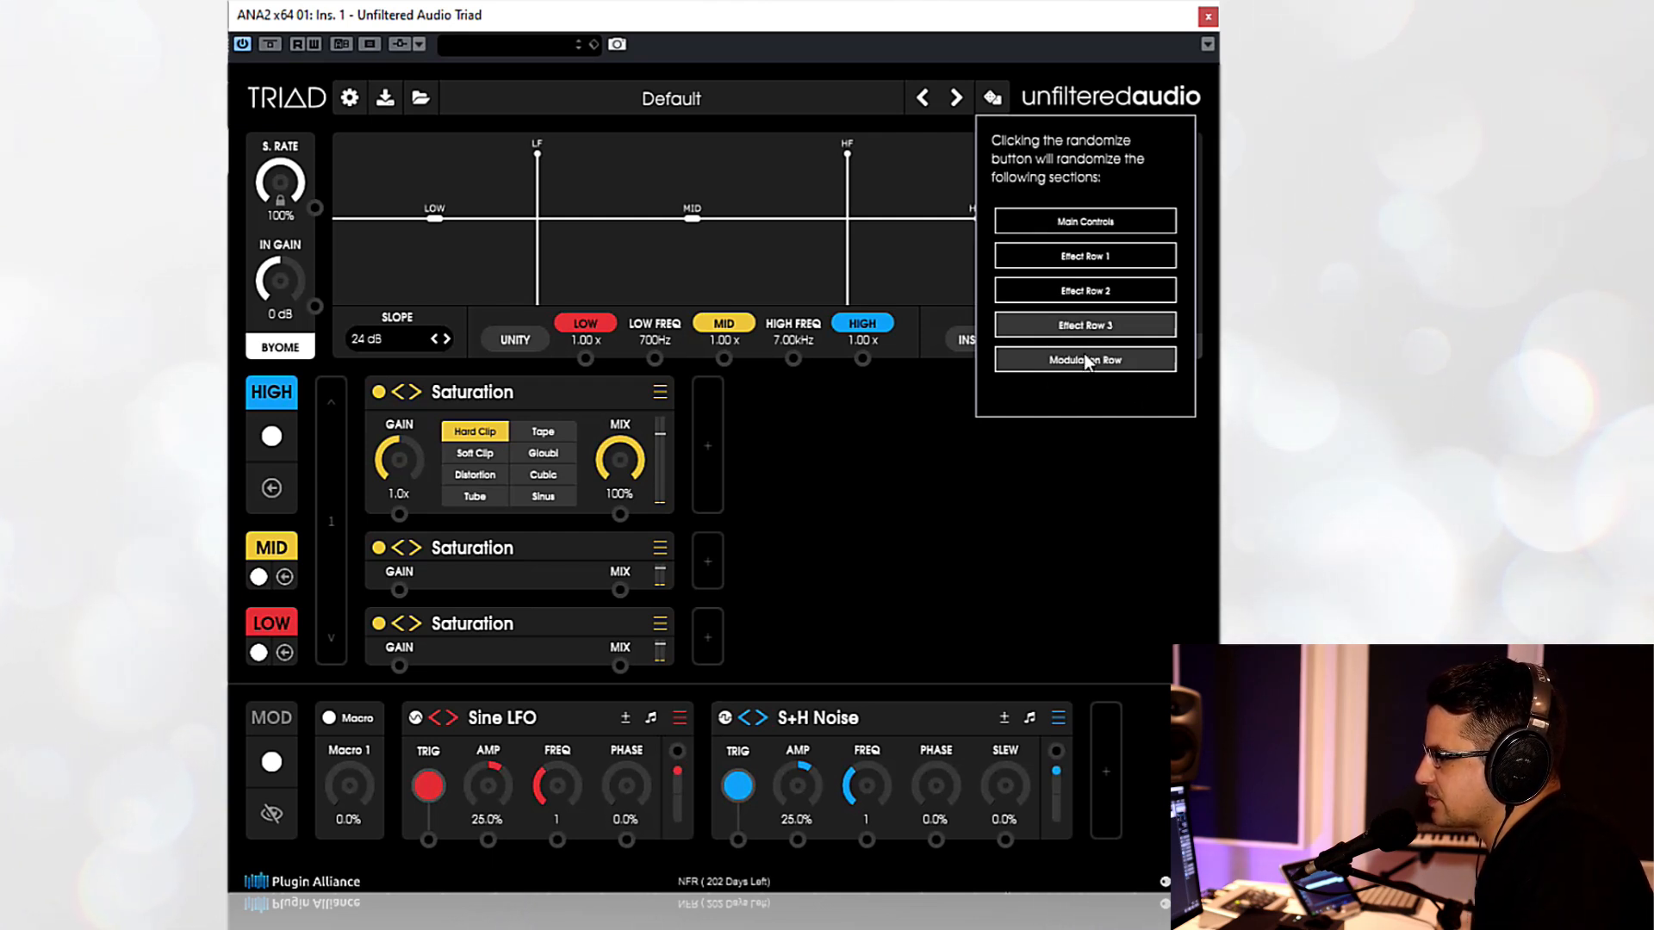
left_click(1072, 329)
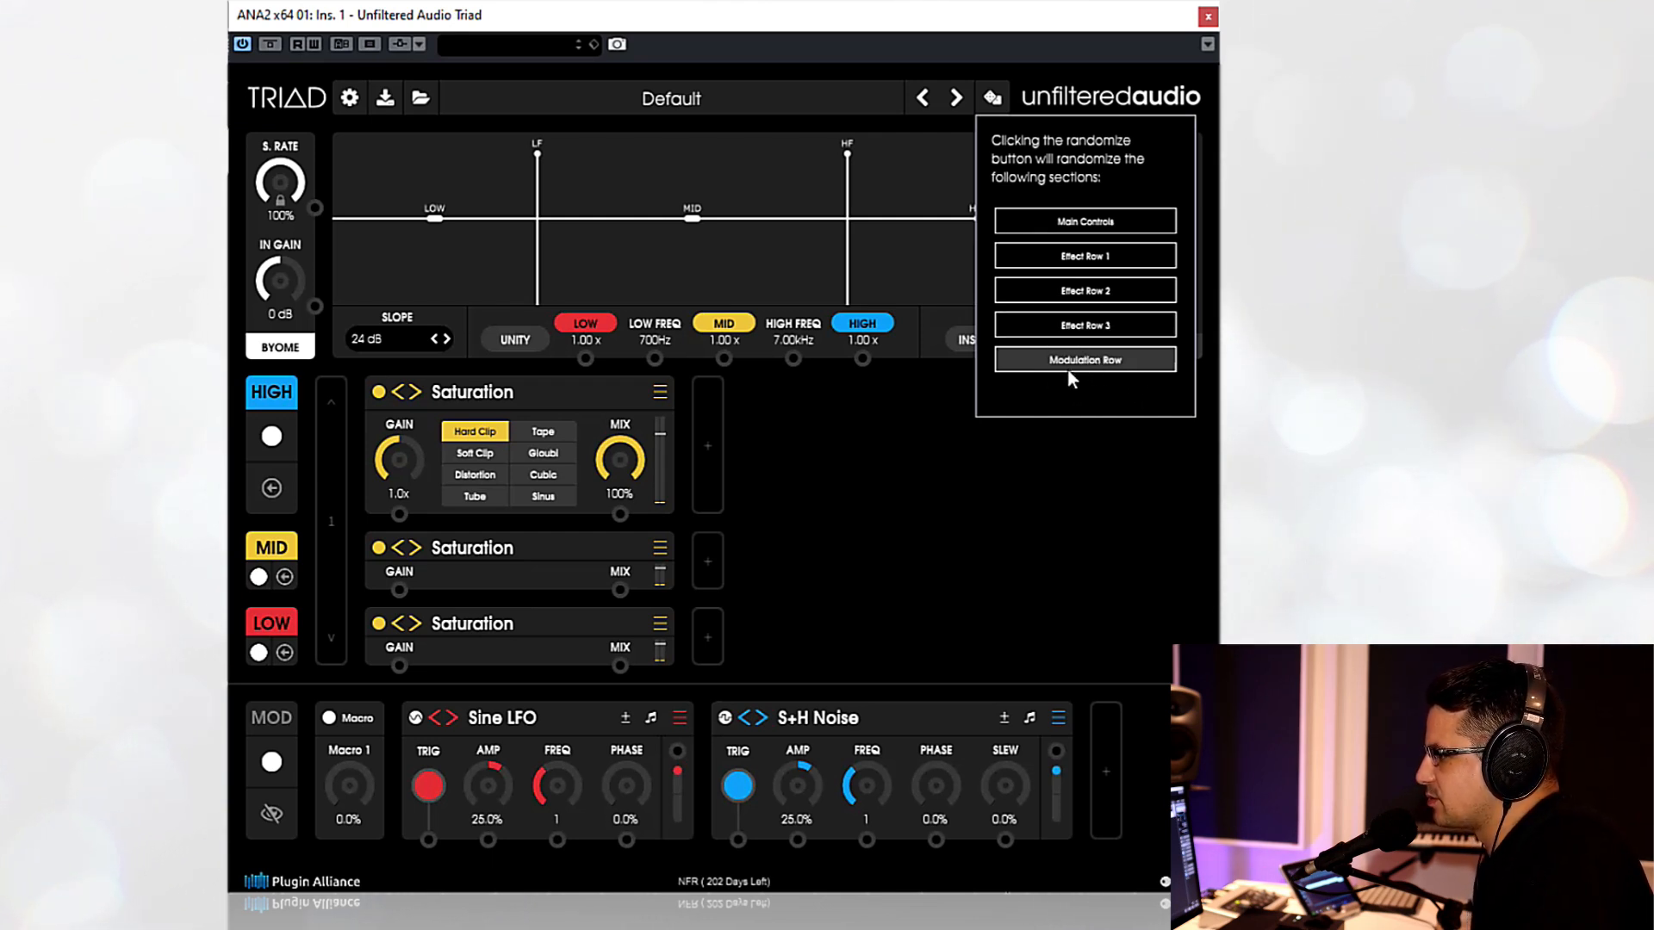
- Include effect rows 3, 2 and 1 and the main controls in randomization again
left_click(1066, 324)
left_click(1064, 290)
left_click(1063, 257)
left_click(1037, 221)
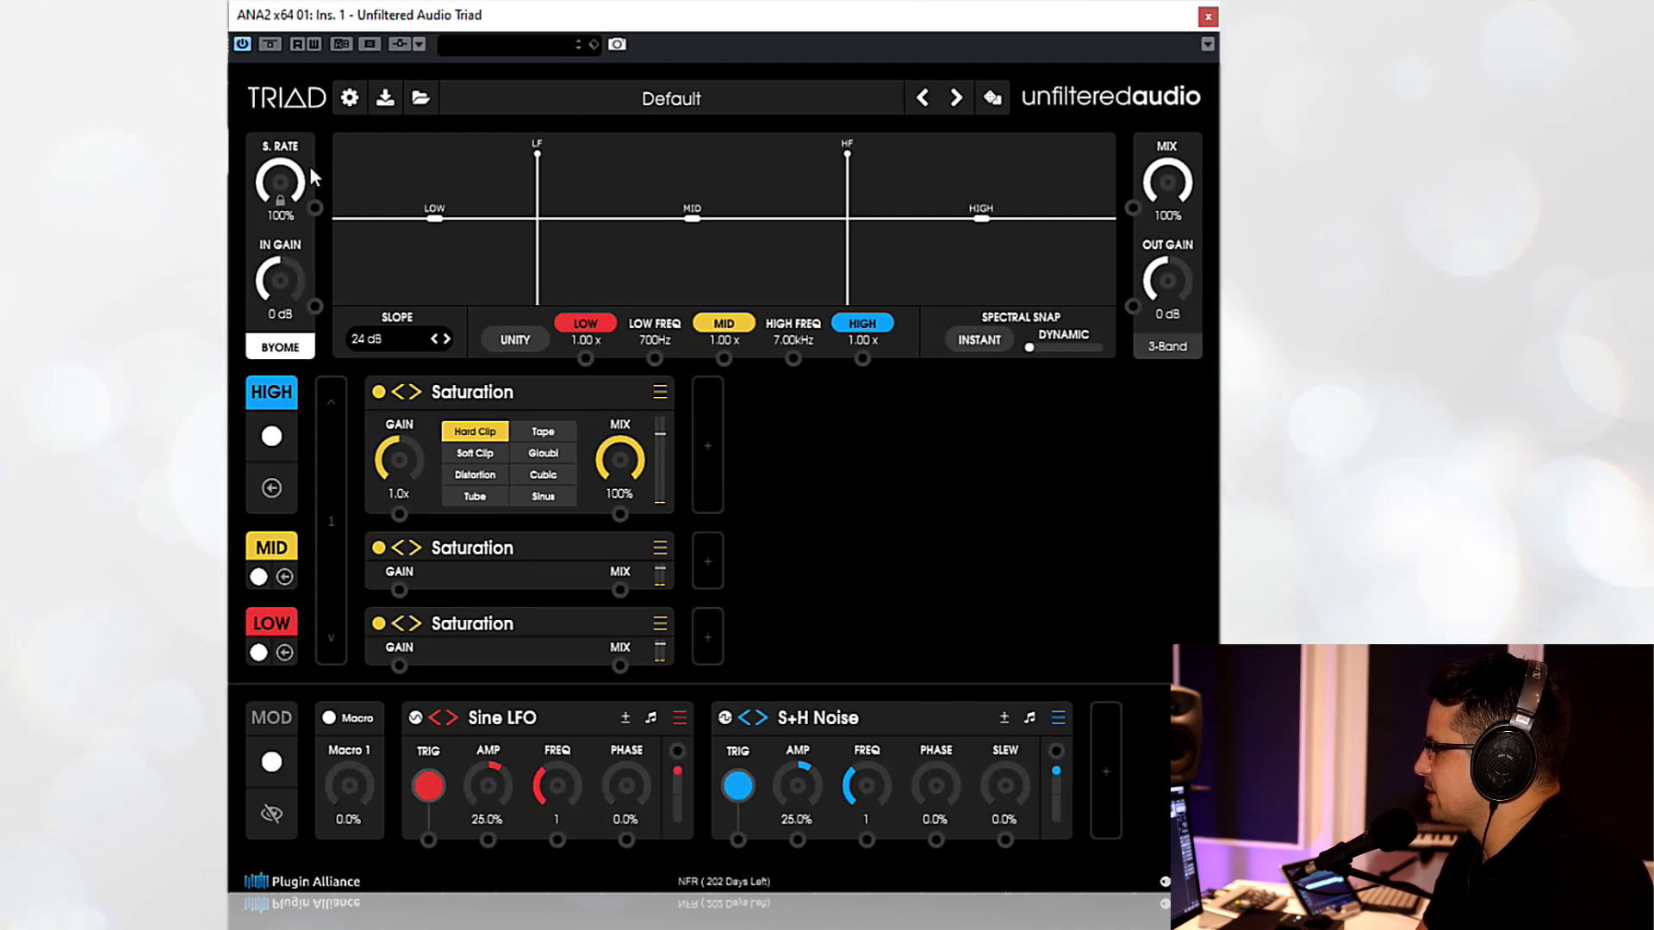
mouse_move(291, 185)
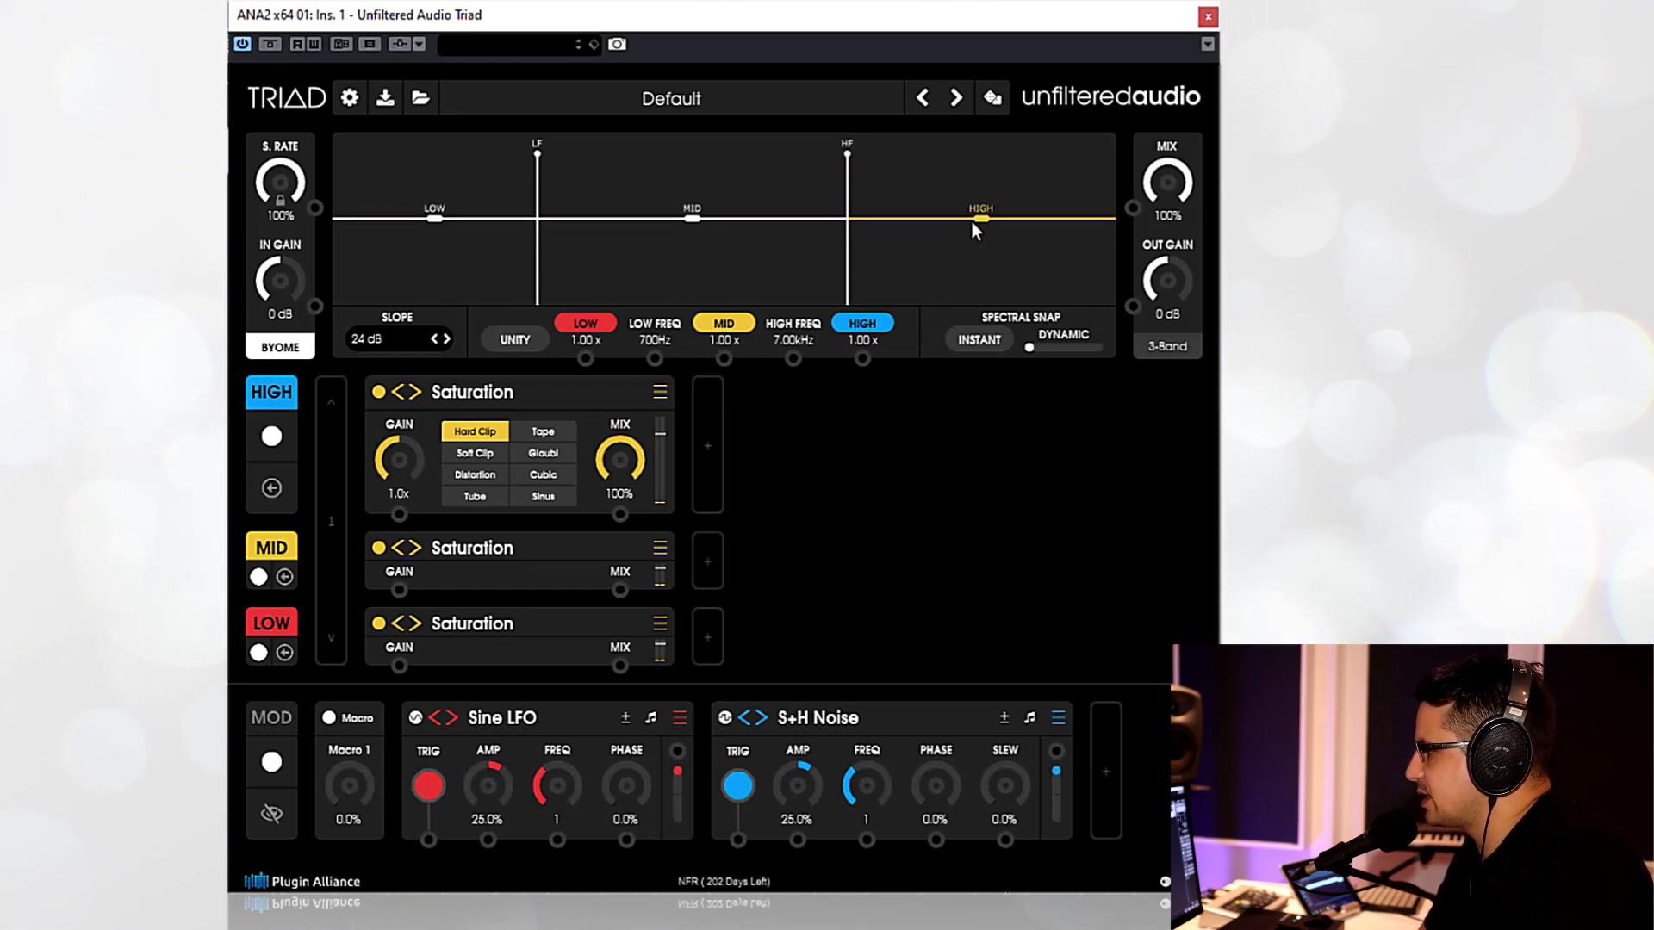
- Try crossover slopes of 48 dB and 72 dB, and set the slope to 12 dB
left_click(380, 340)
left_click(385, 420)
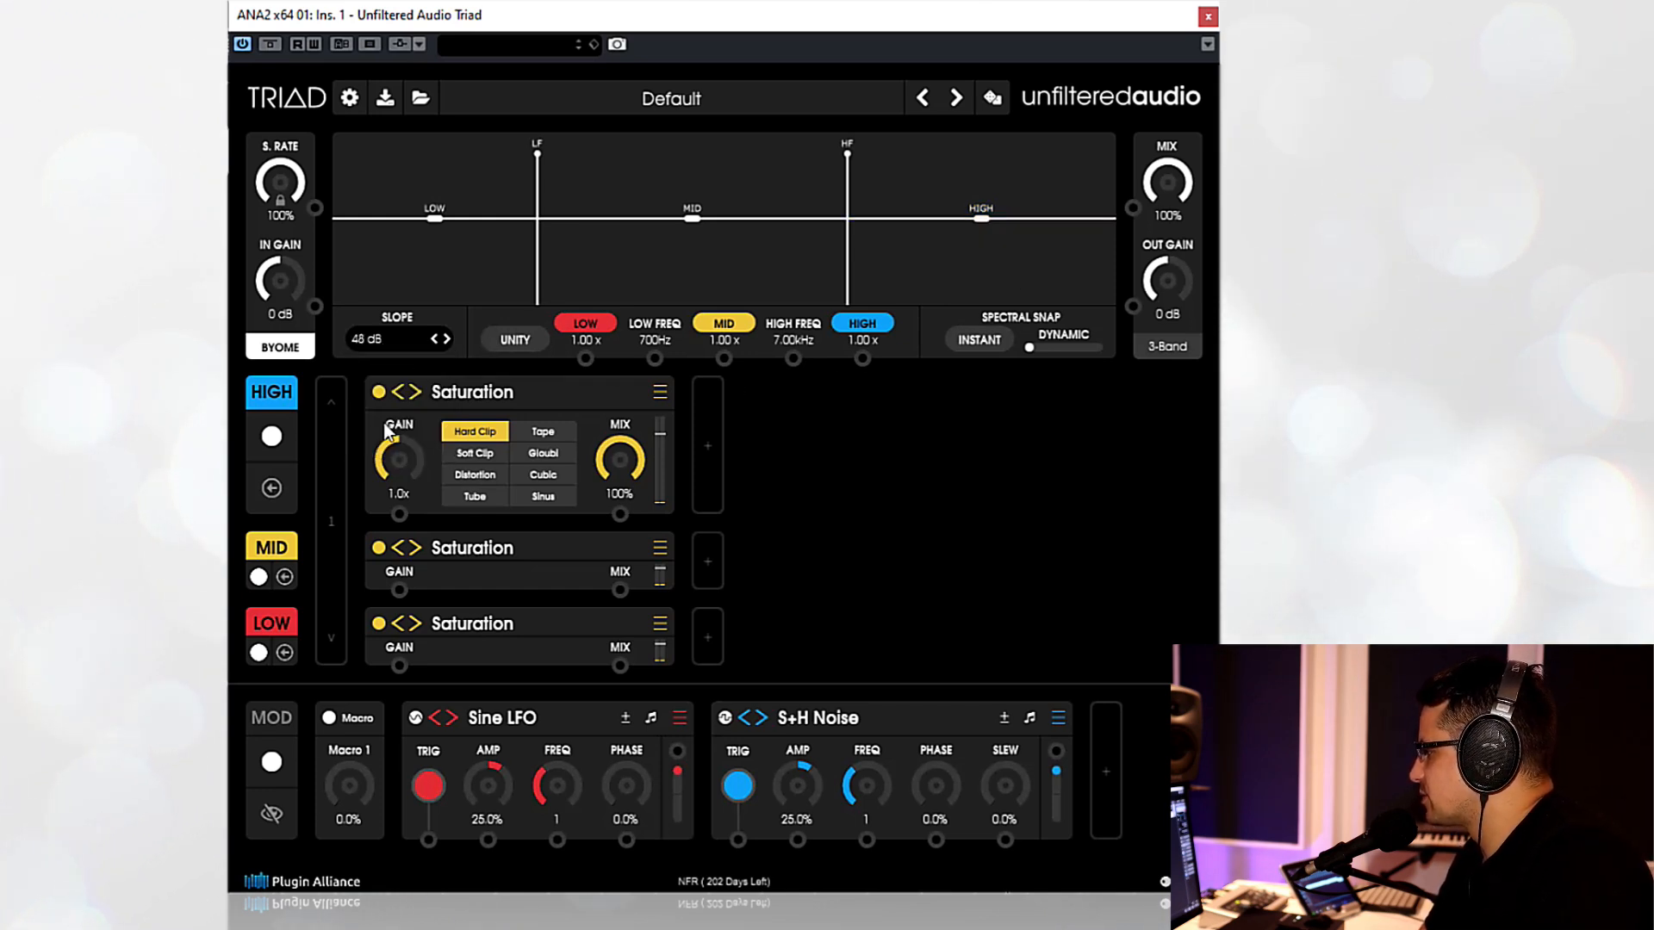
left_click(394, 343)
left_click(391, 444)
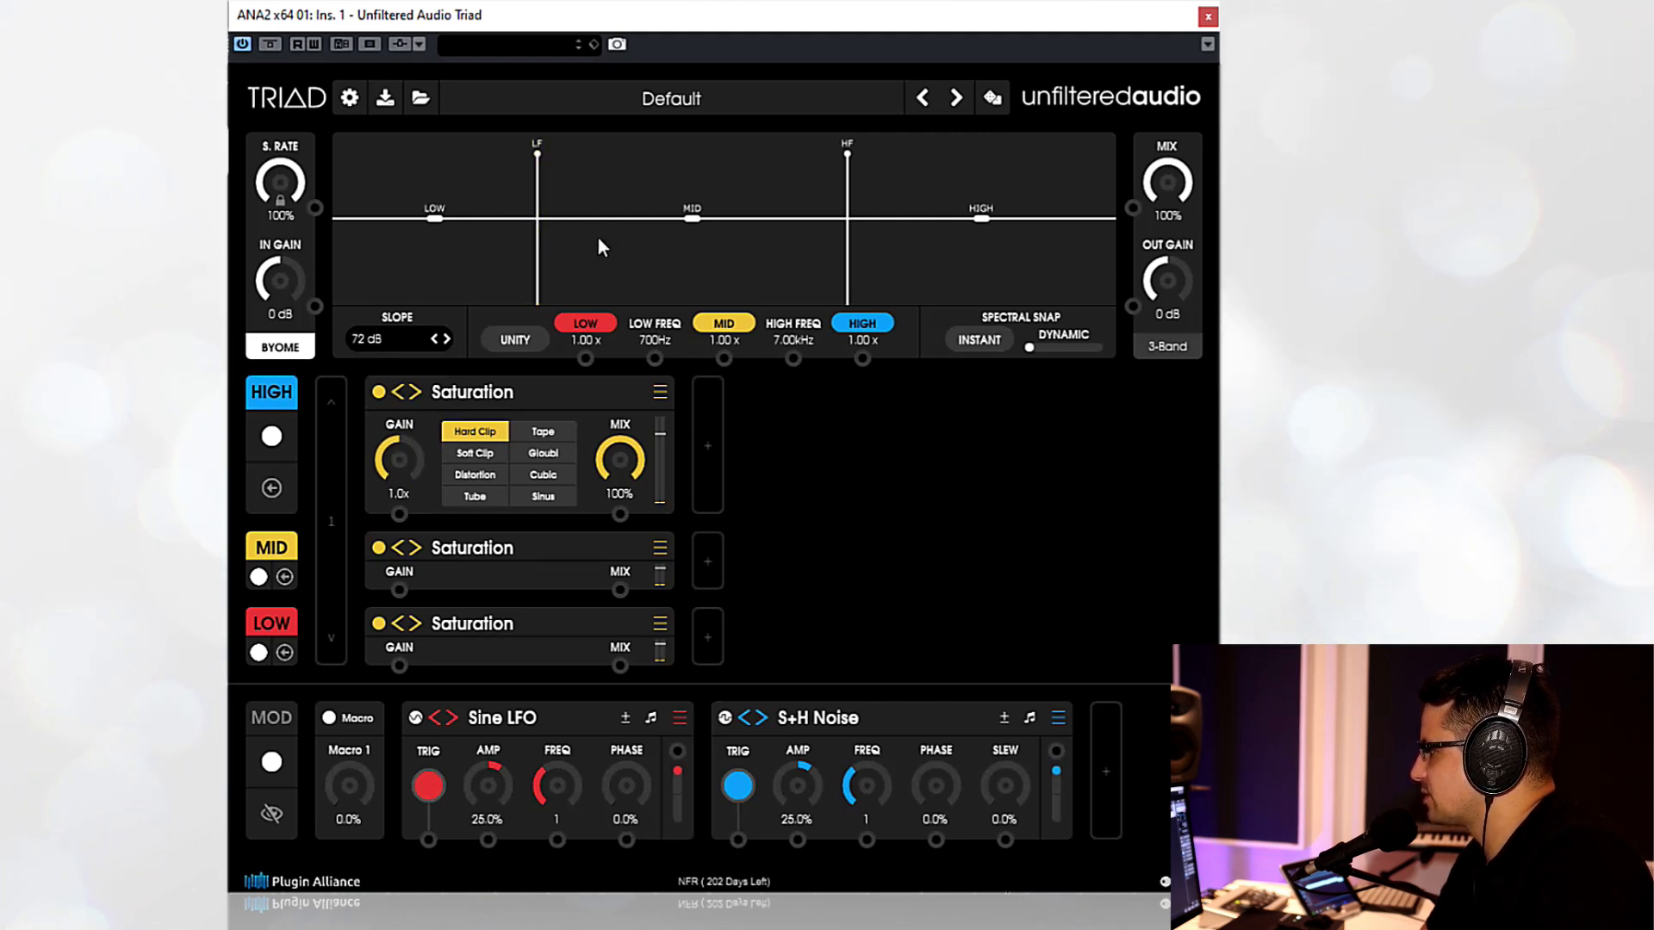
left_click(394, 338)
left_click(374, 367)
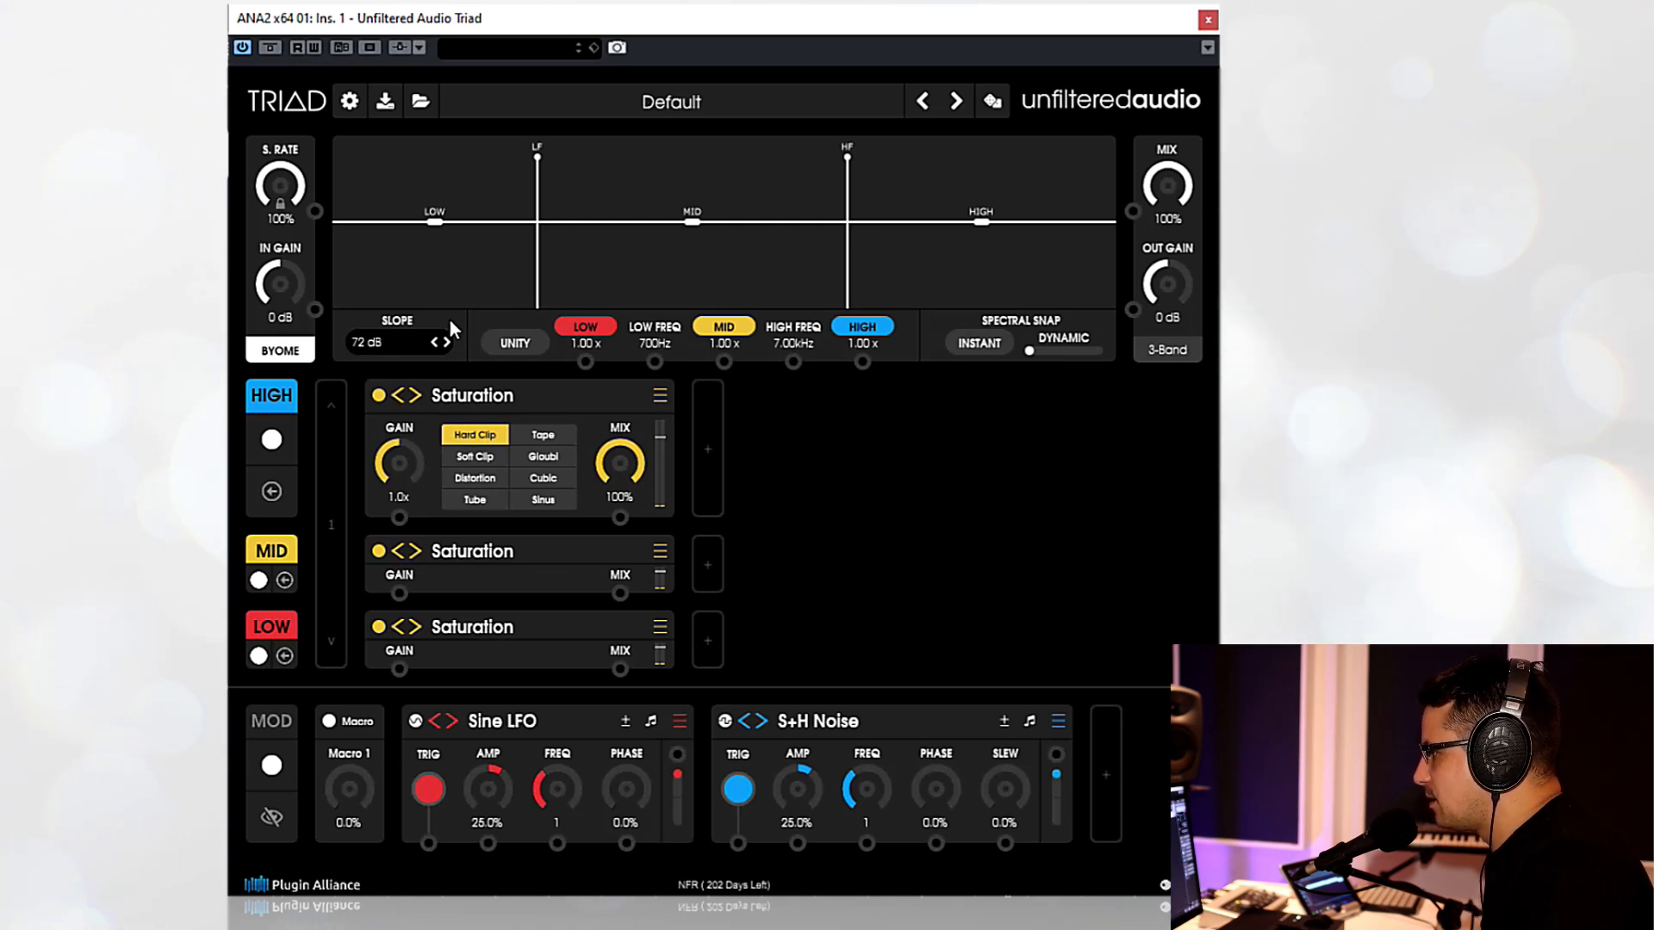
left_click(446, 342)
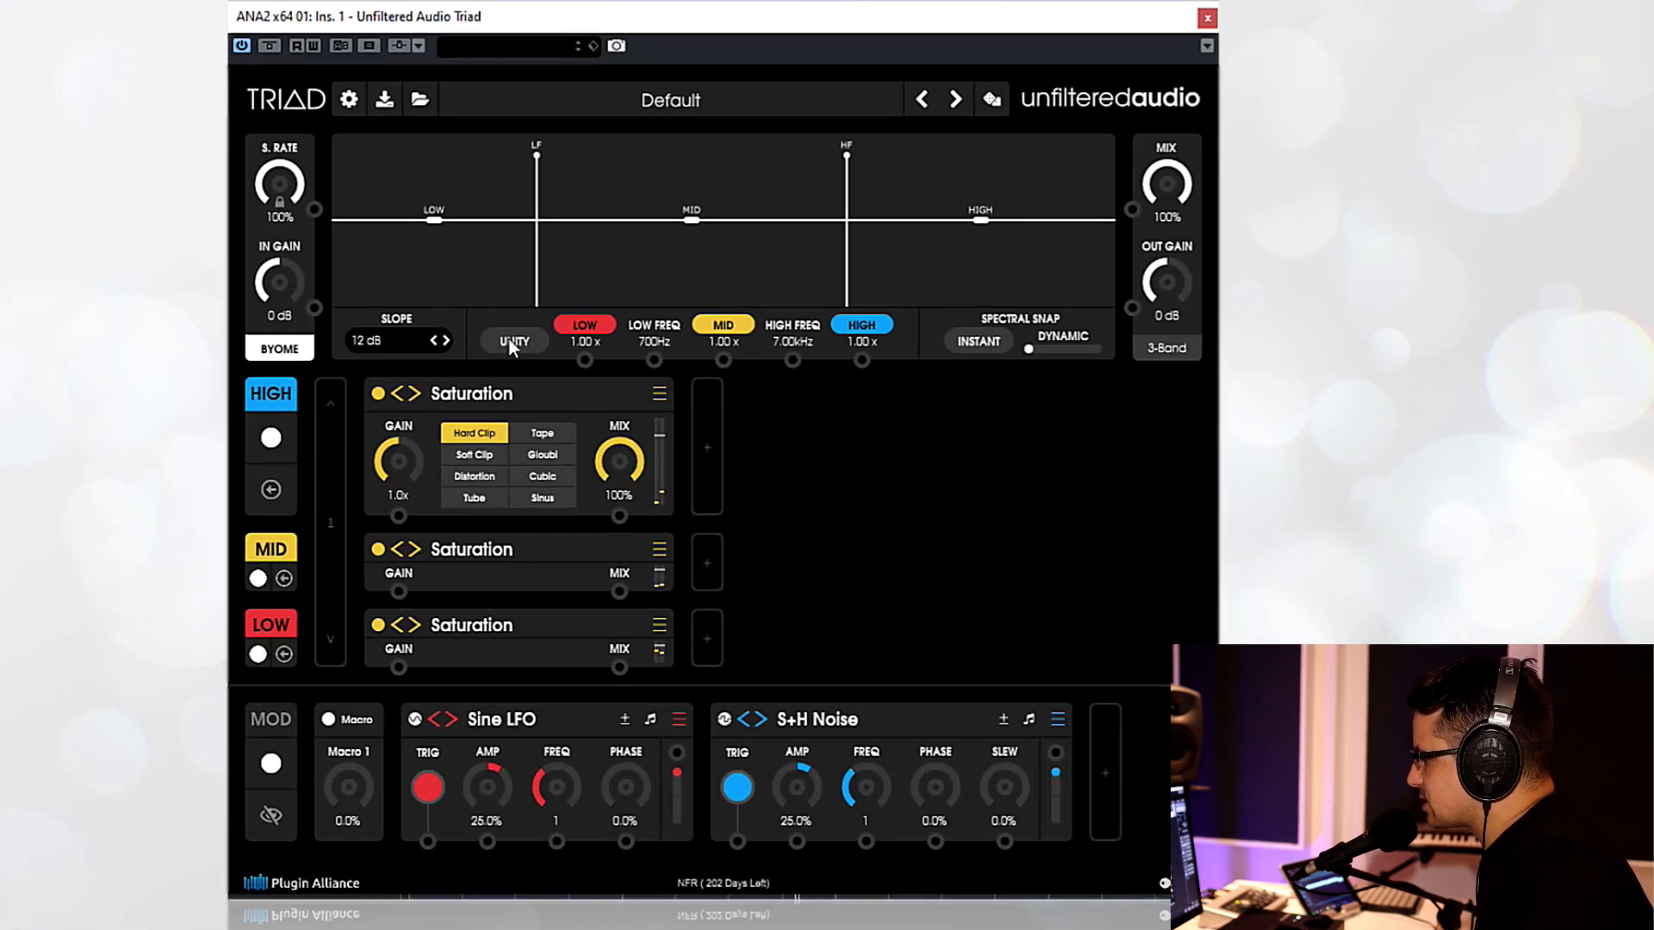
- With Unity gain enabled, lower the mid band to about 3.6% and start playback
left_click(512, 341)
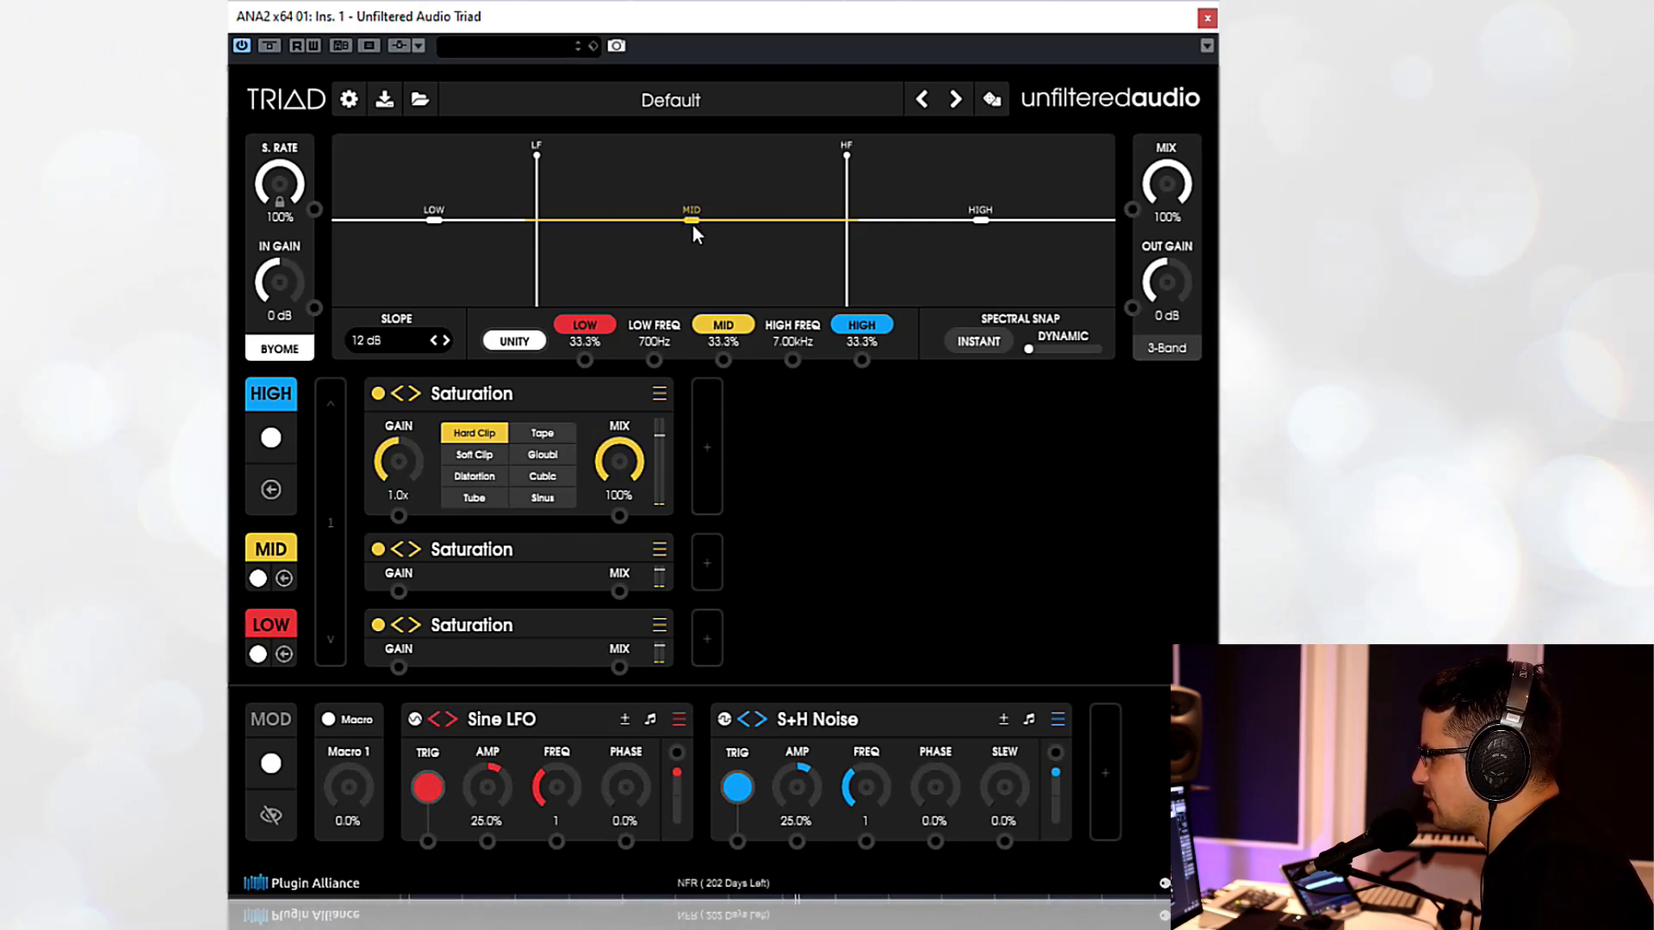
left_click_drag(689, 224, 682, 300)
key("space")
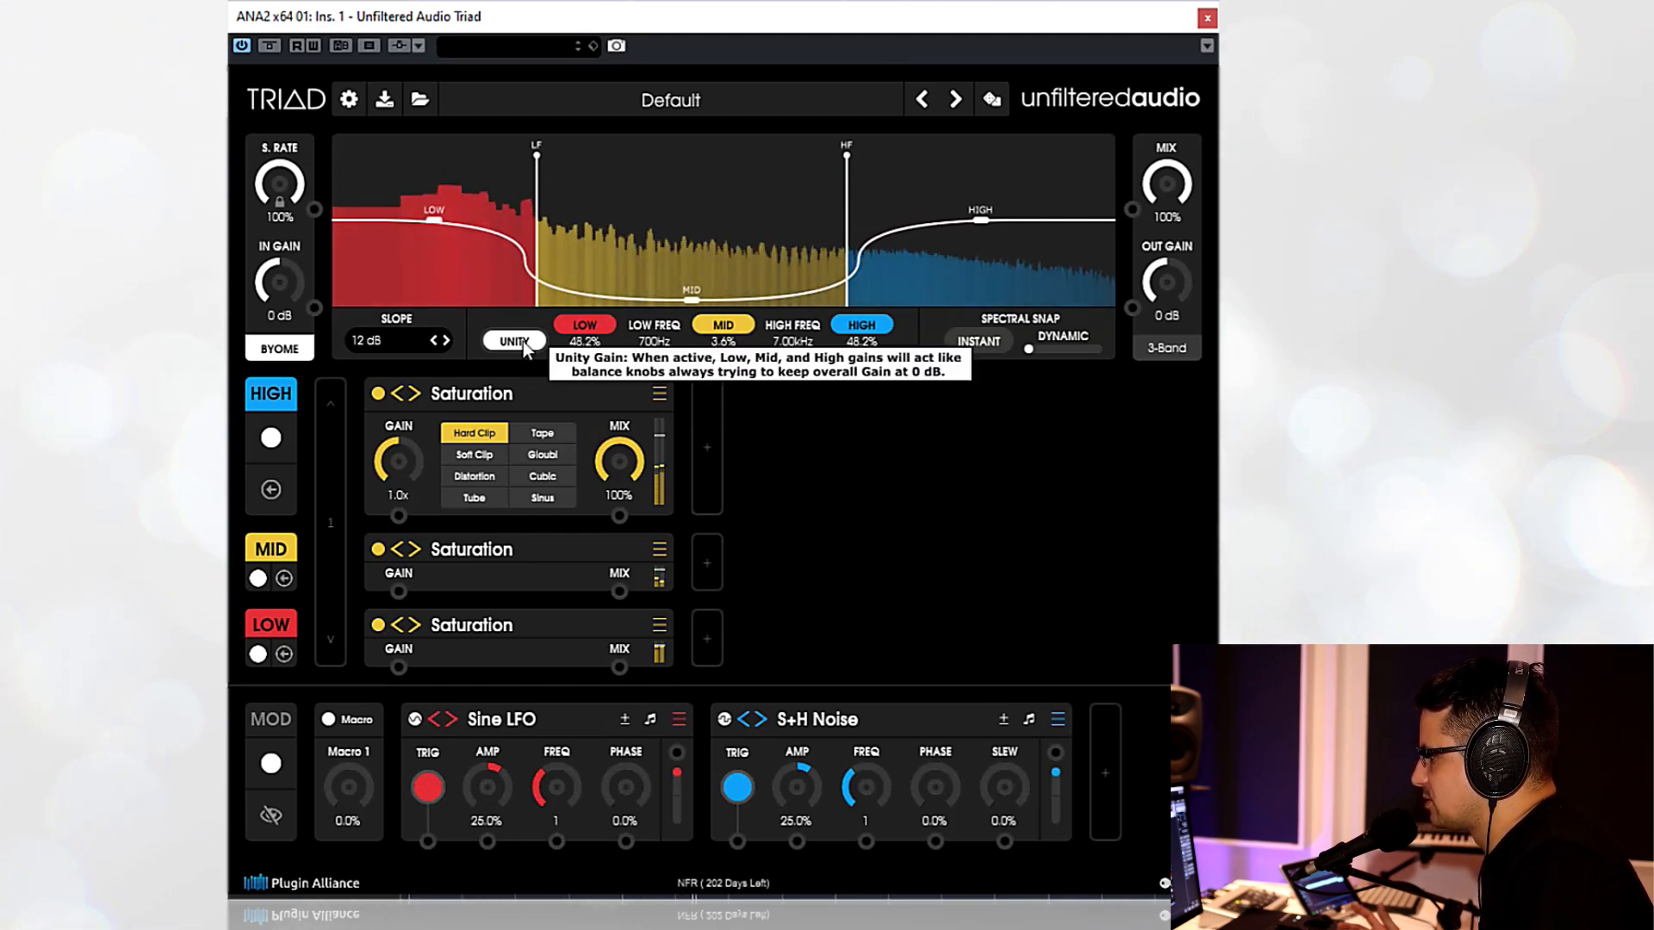
- Compare the playing audio with Unity gain off and on, leaving Unity disabled
left_click(524, 341)
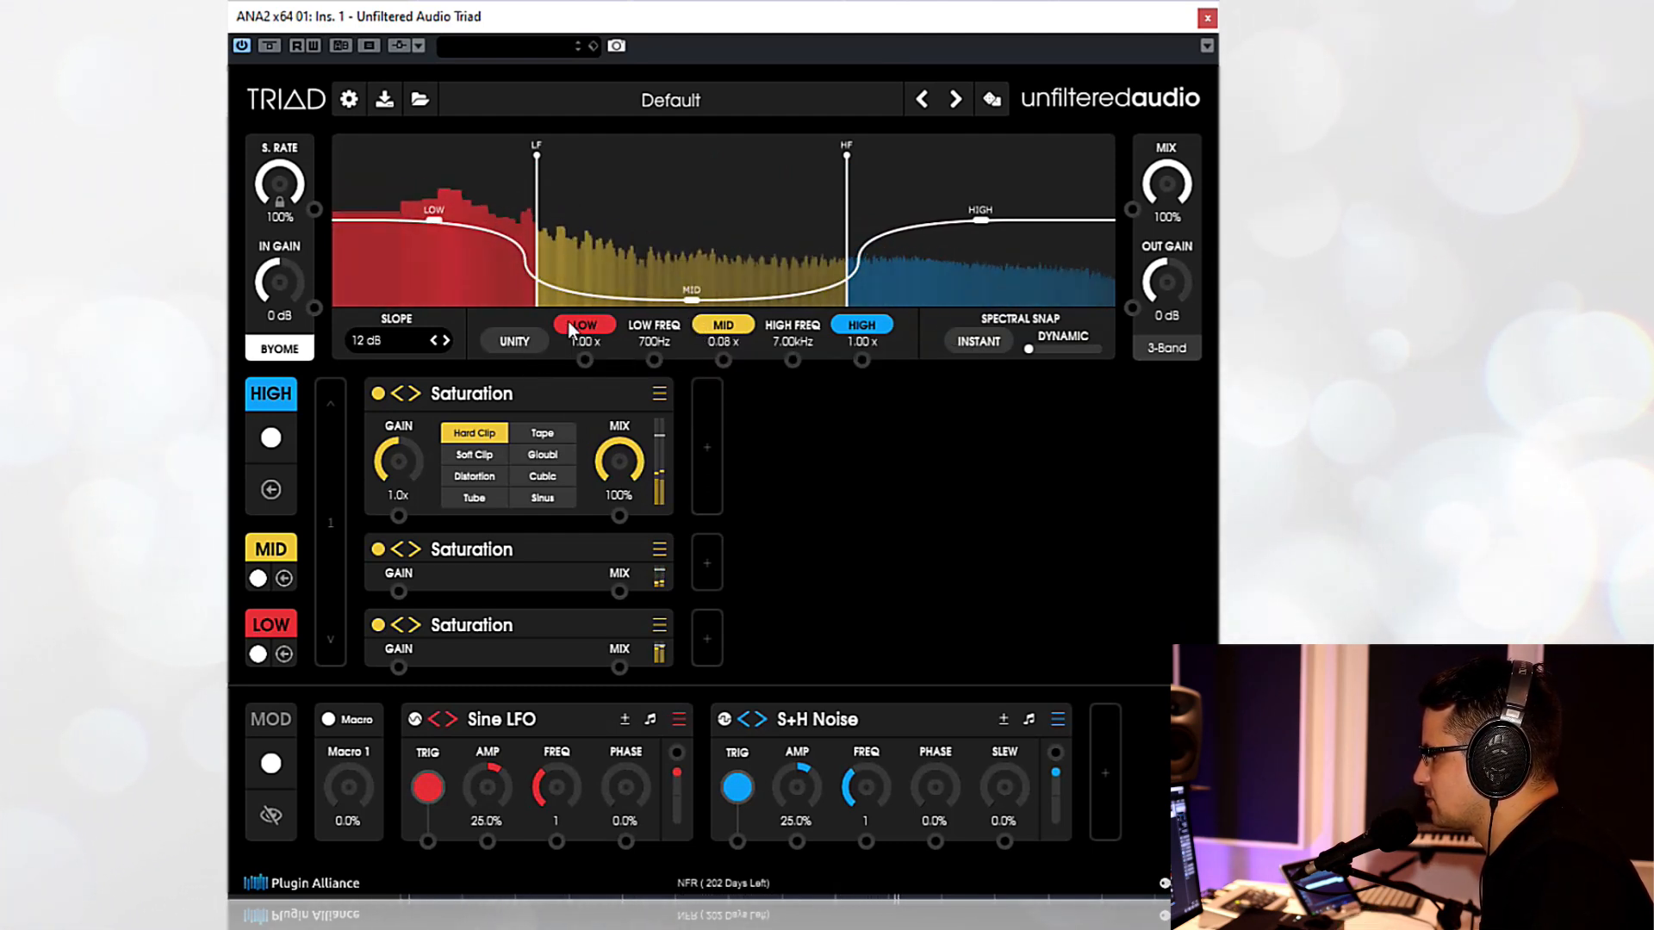
left_click(513, 347)
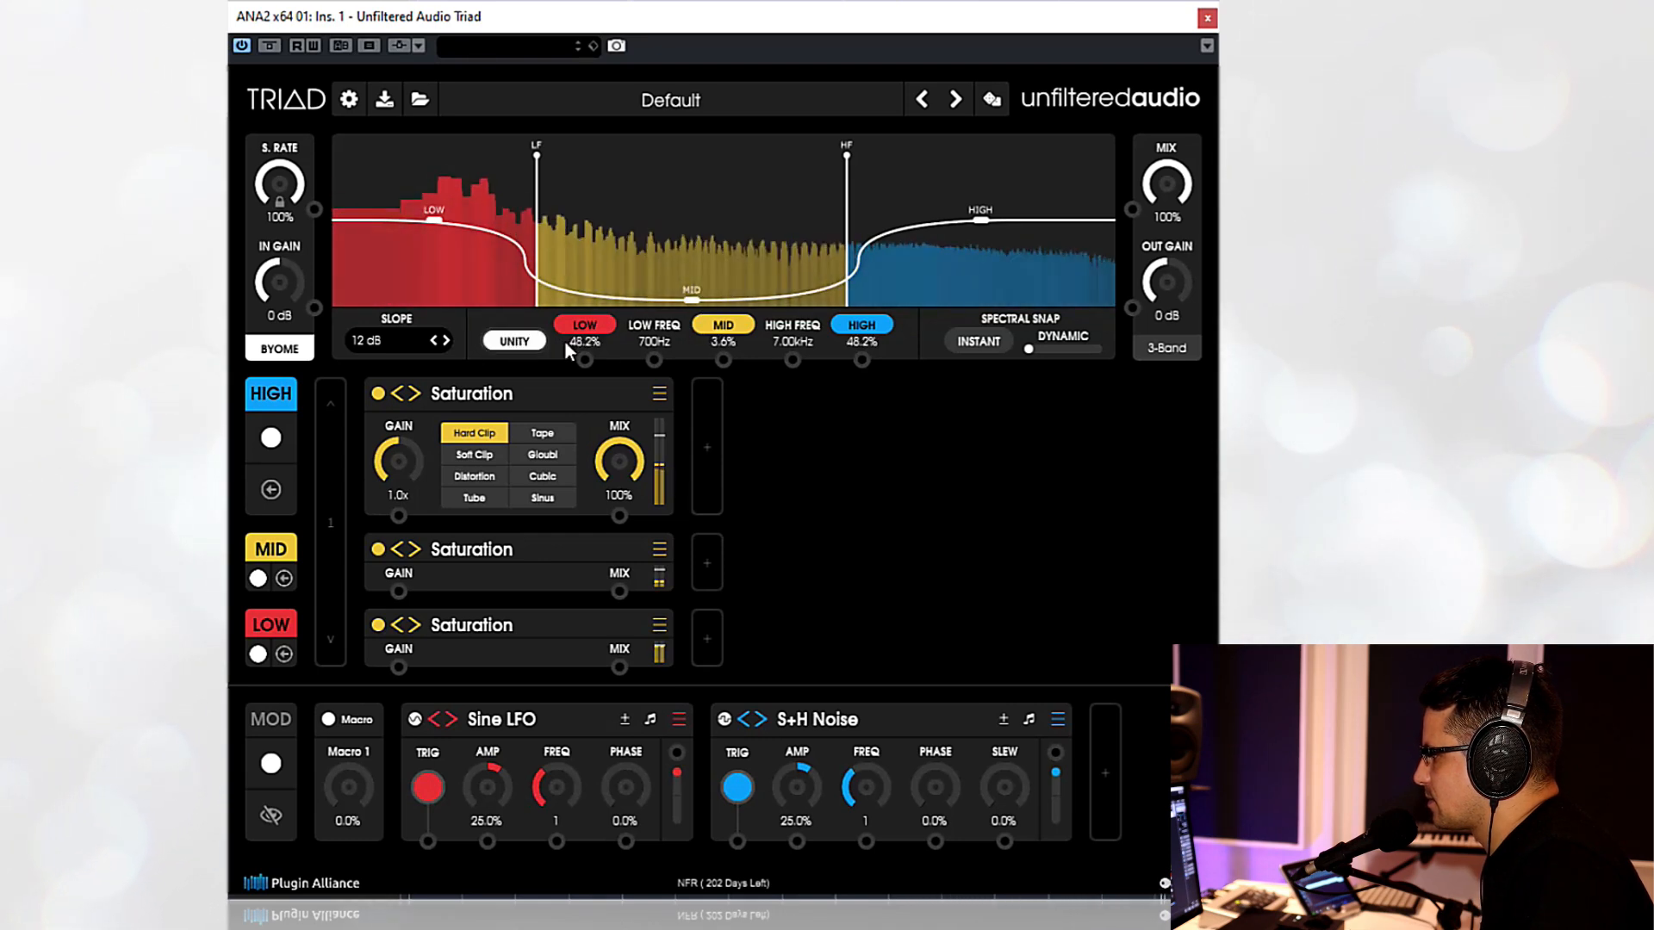
left_click(499, 343)
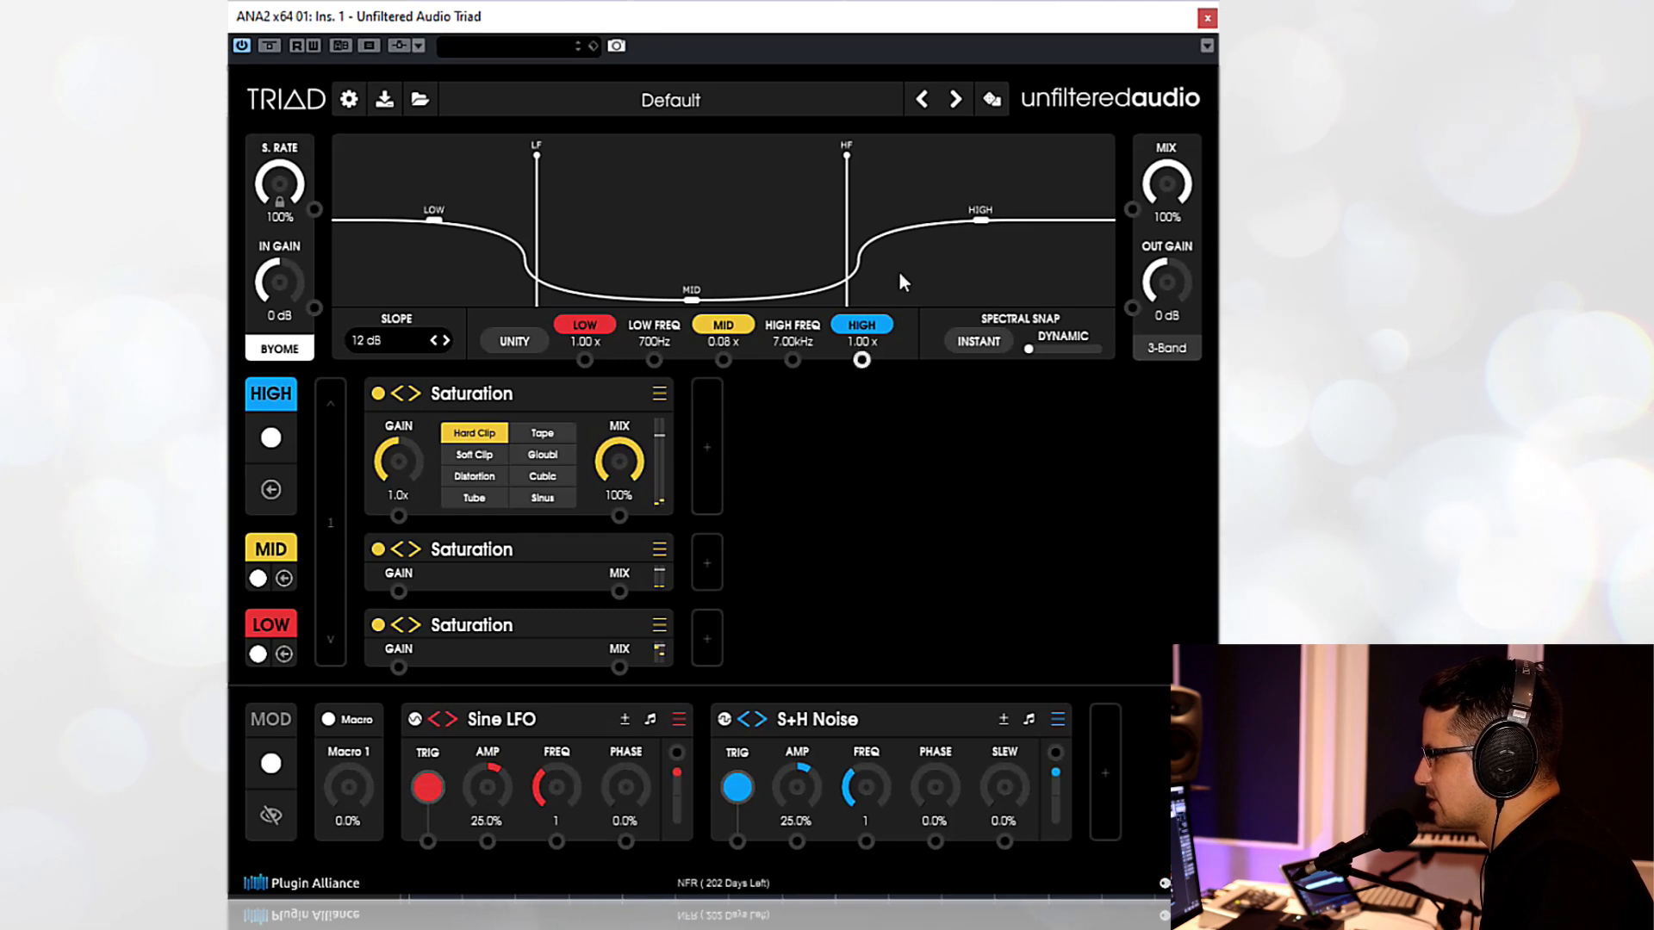
- Return the mid band gain to 1.00x and move the crossovers to about 893 Hz and 6.66 kHz
left_click_drag(691, 300, 694, 219)
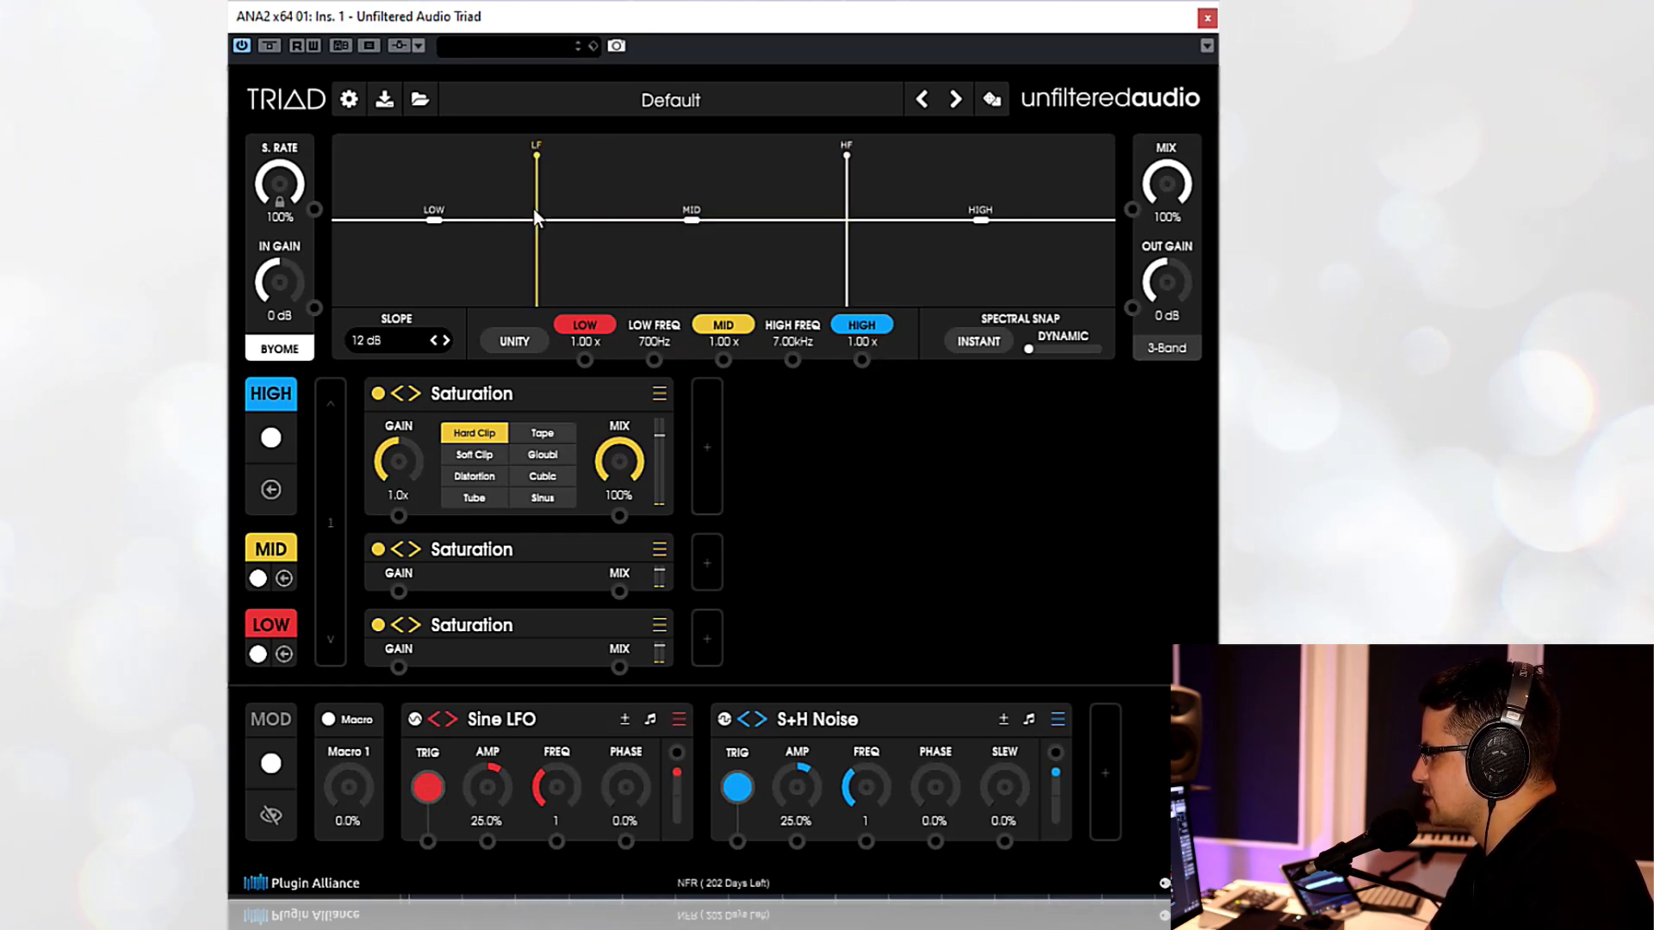
left_click_drag(534, 208, 558, 246)
left_click_drag(829, 248, 756, 251)
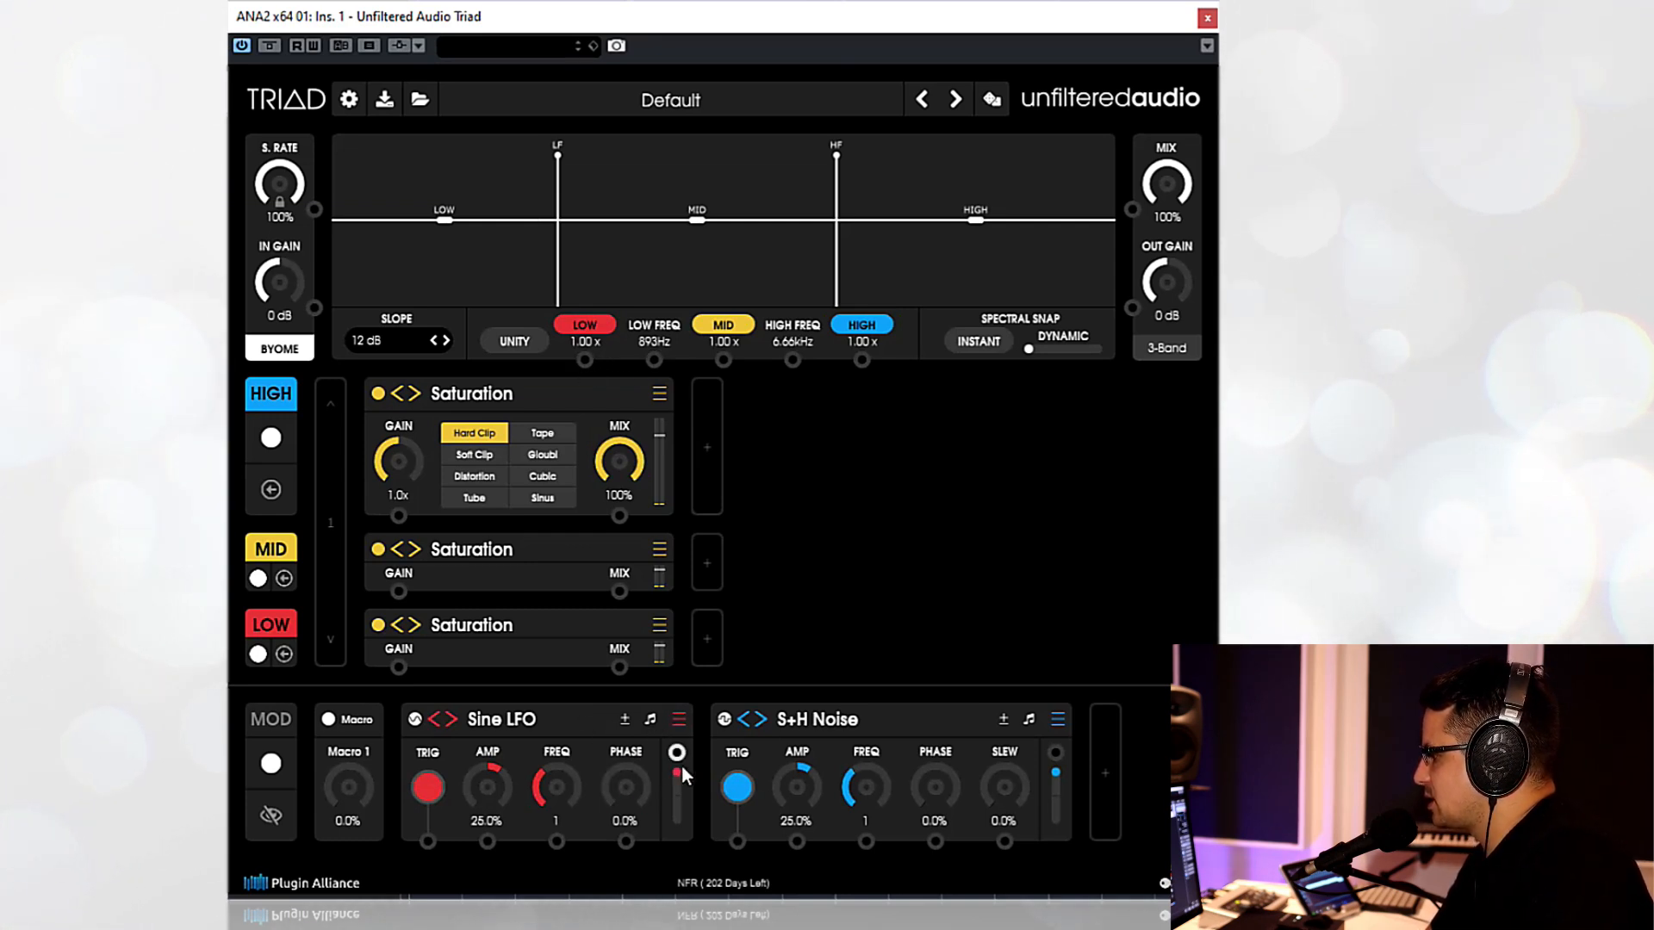
- Modulate the low band's gain with the Sine LFO at 100% amplitude and audition it with Unity gain enabled
left_click_drag(496, 792, 533, 708)
left_click_drag(677, 752, 585, 361)
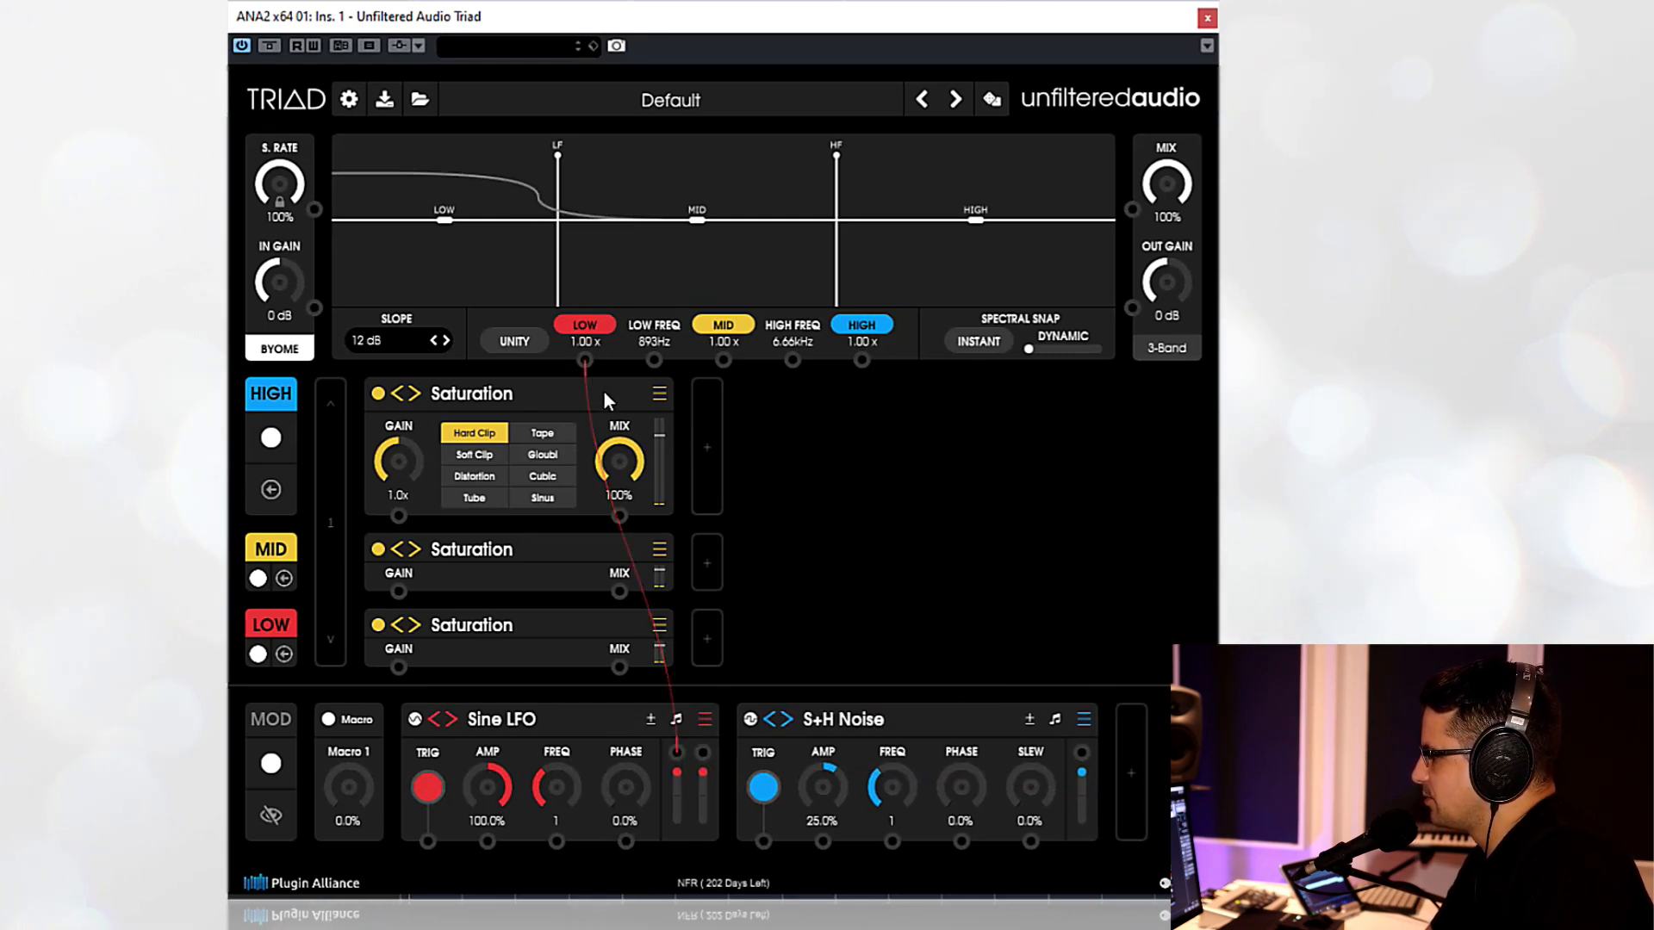
left_click(520, 343)
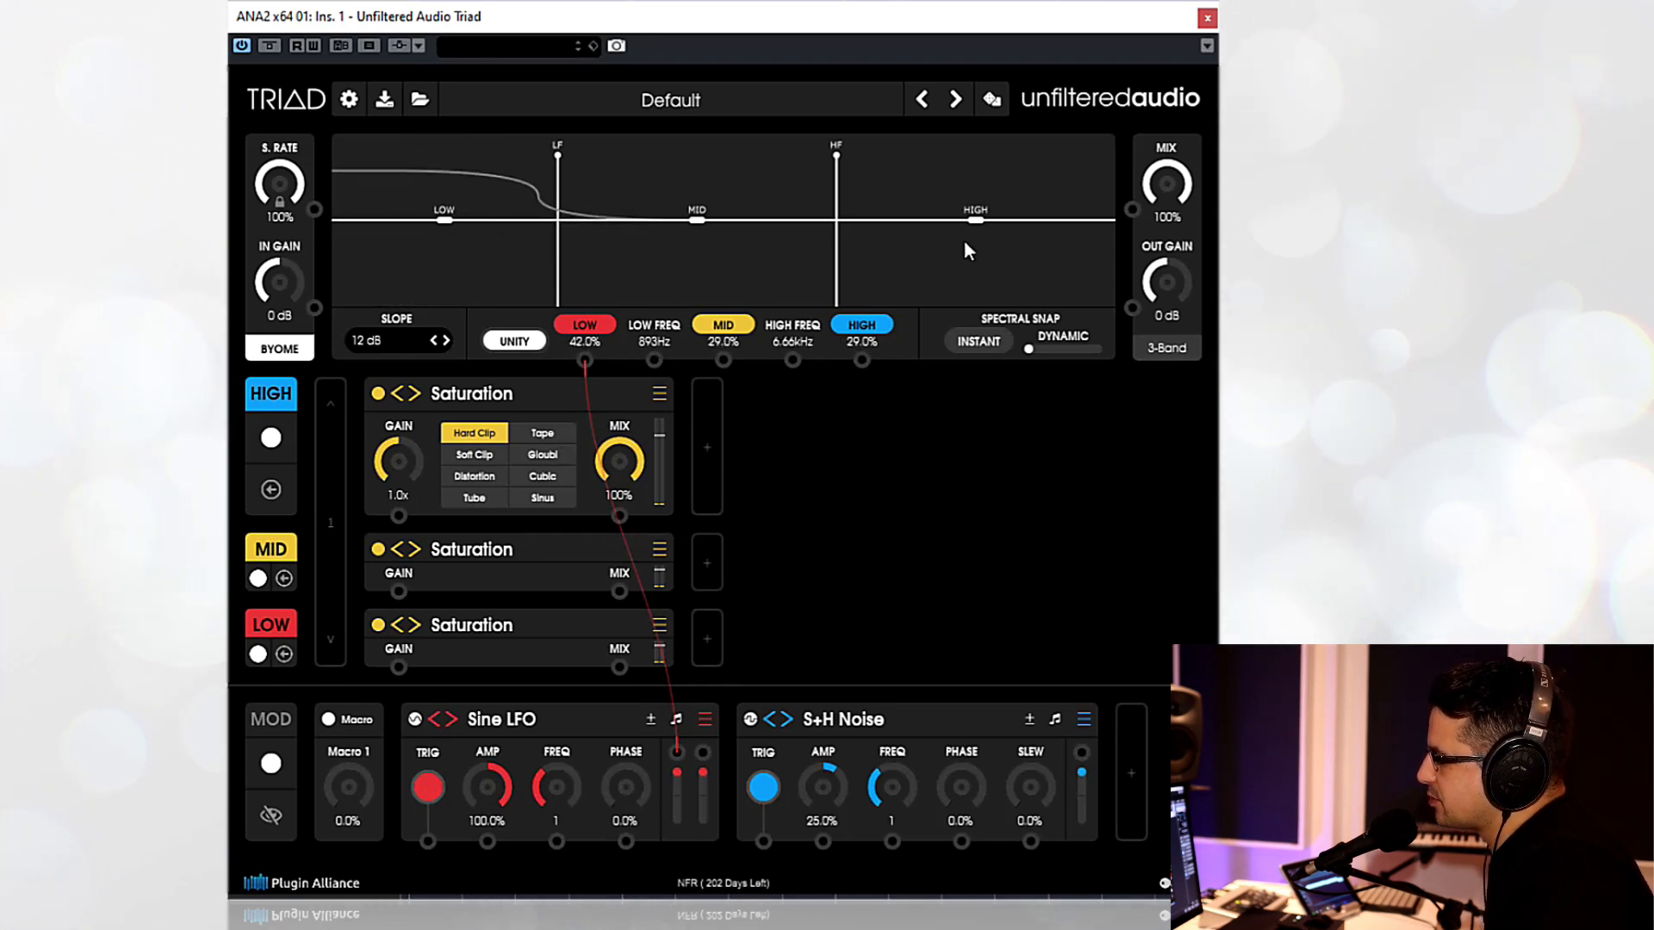
key("space")
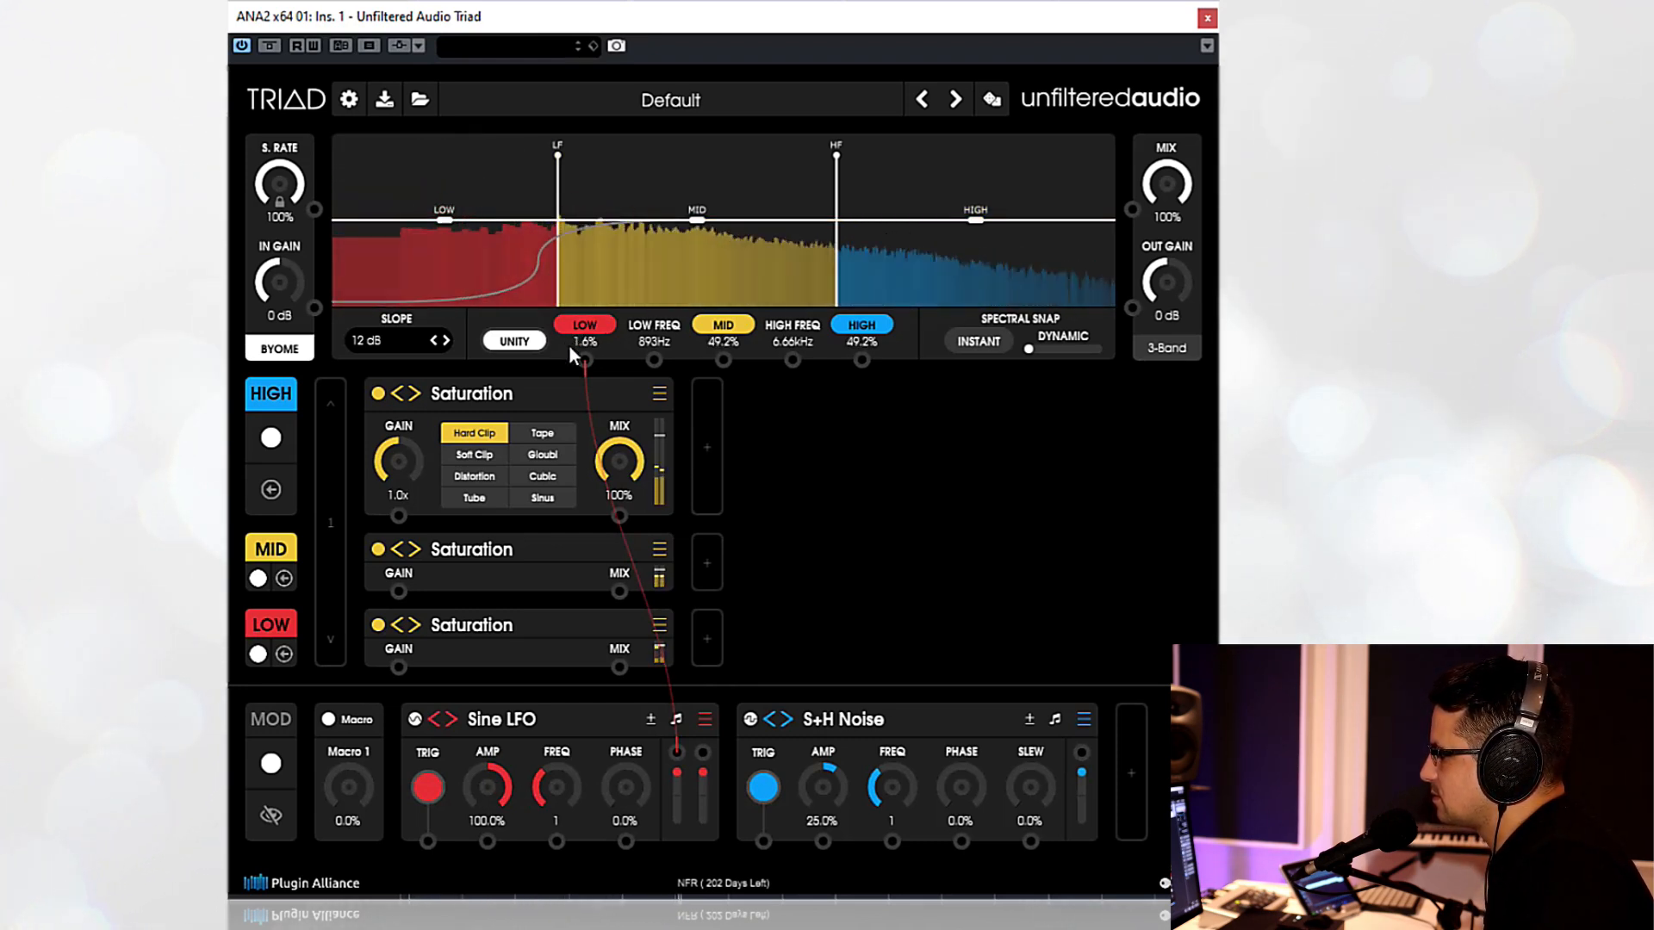
key("space")
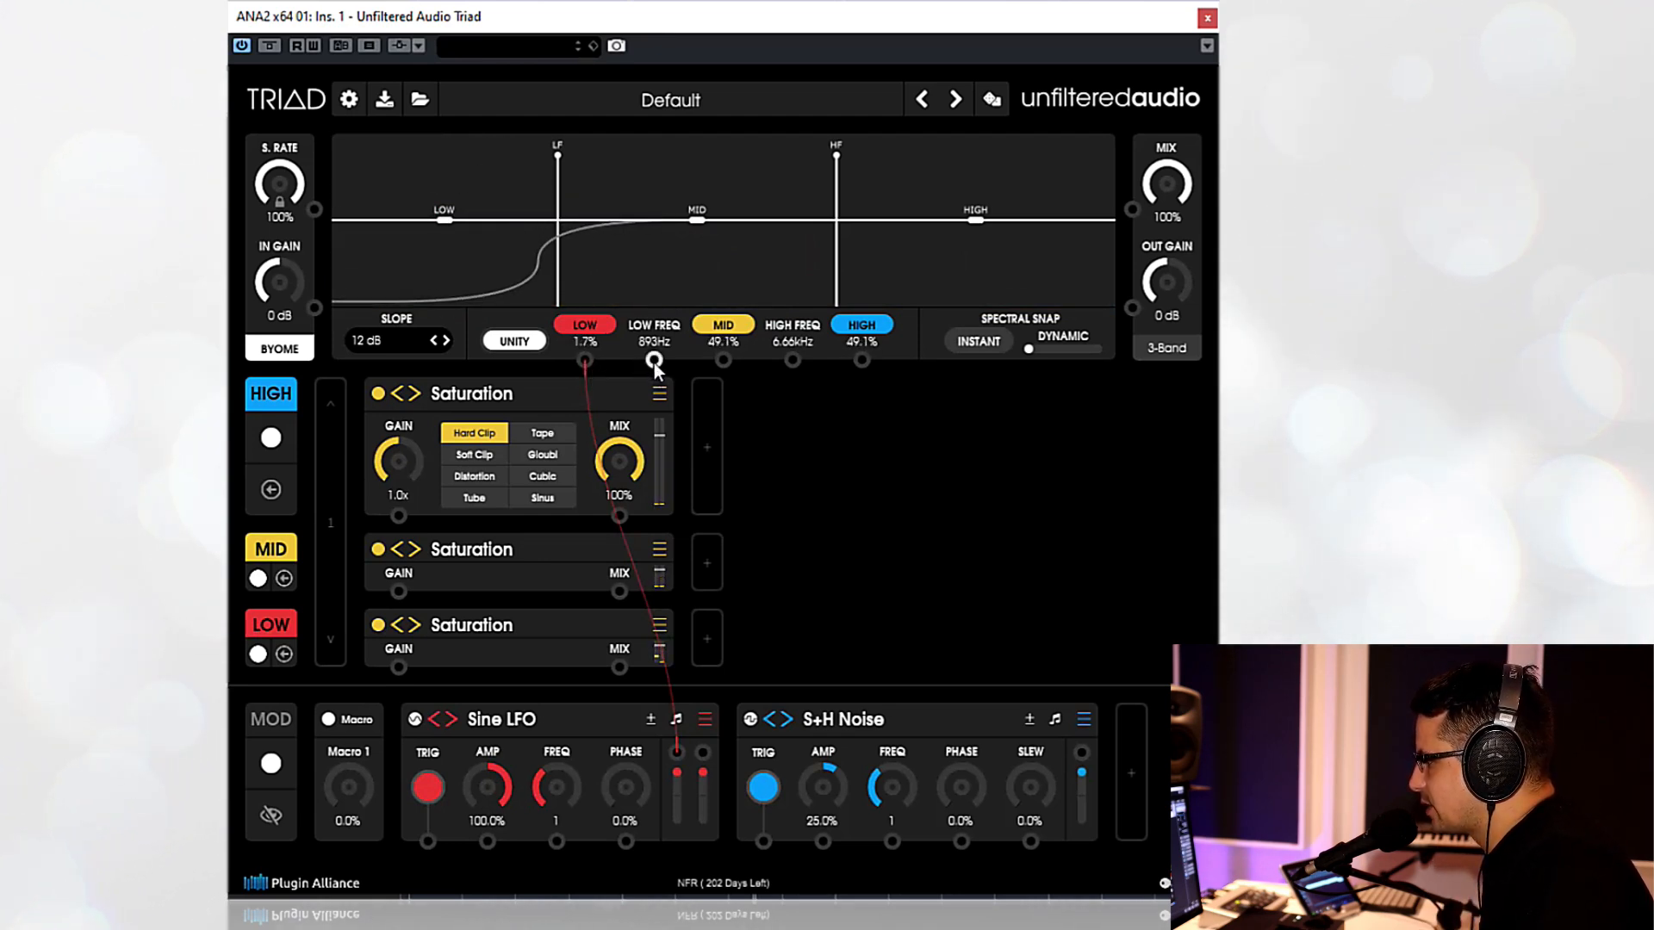
- Patch the Sine LFO's free output to the low crossover frequency
left_click_drag(705, 755, 657, 360)
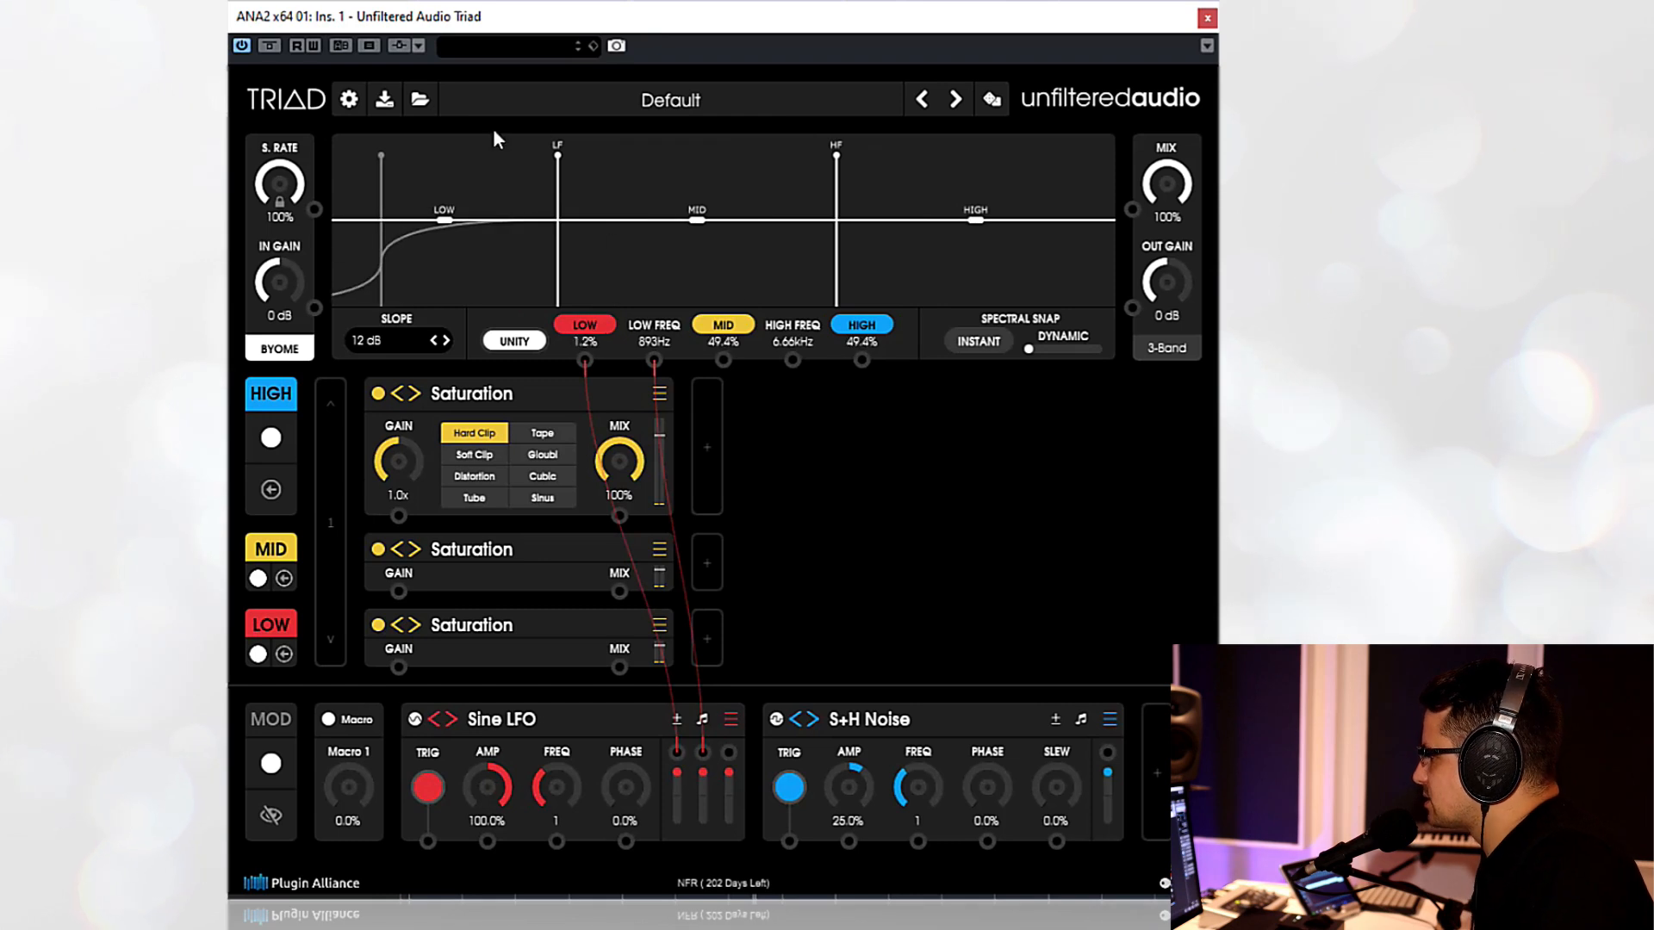
- Reset all plug-in settings to their defaults and start playback
left_click(348, 100)
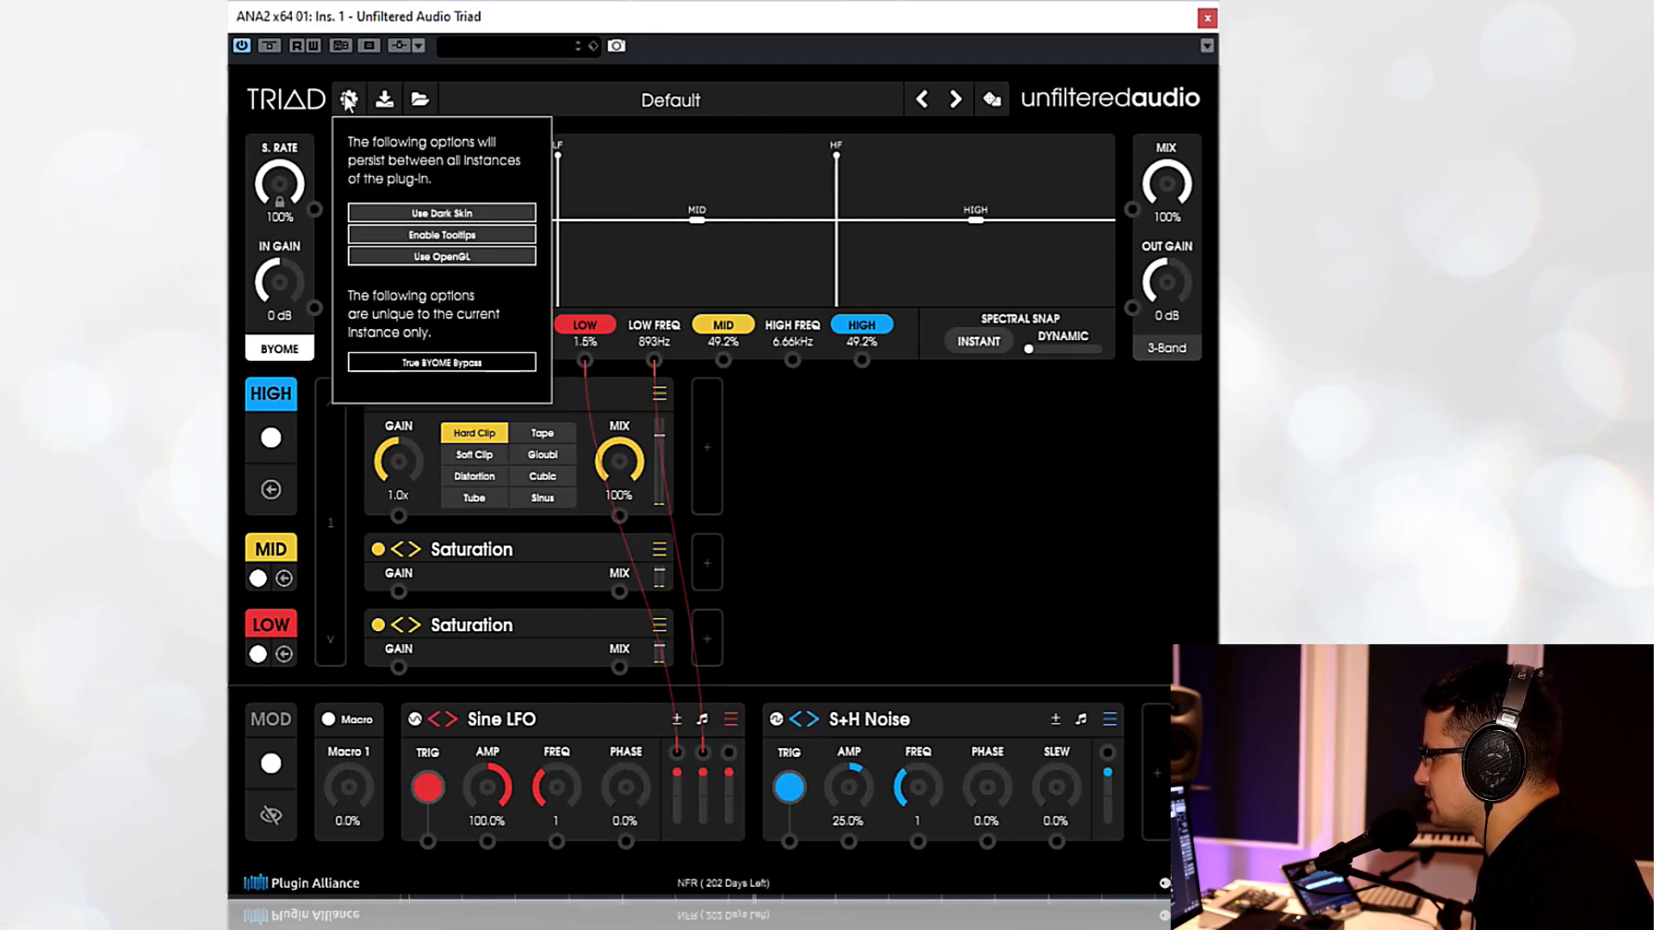
left_click(549, 84)
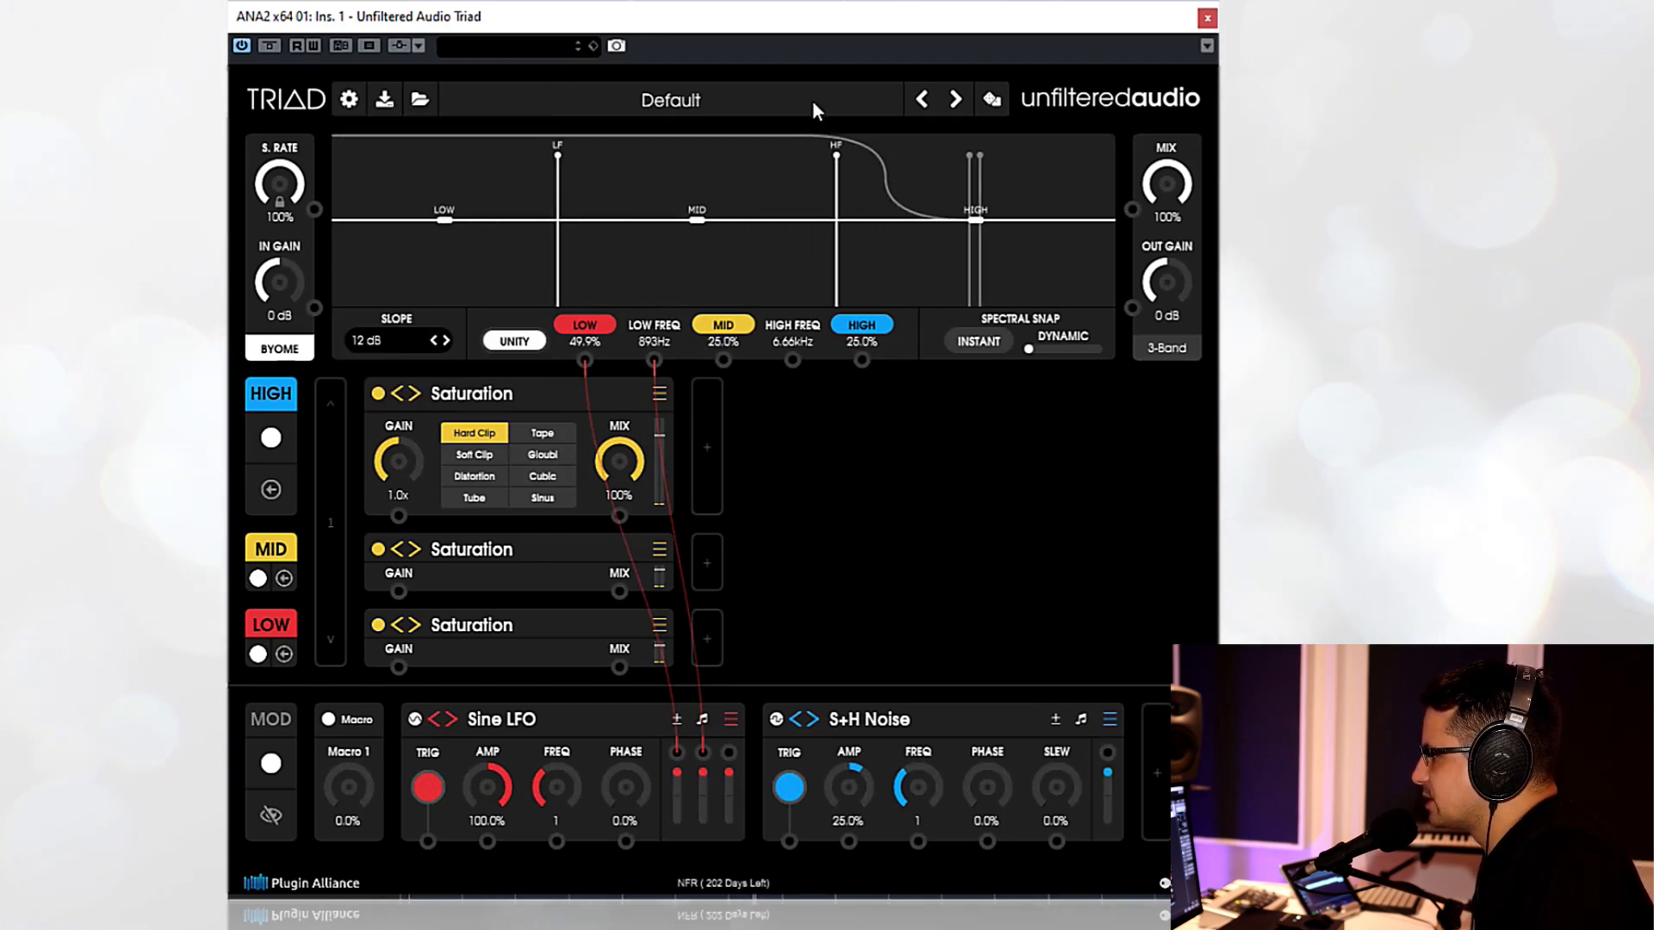
left_click(676, 107)
left_click(536, 271)
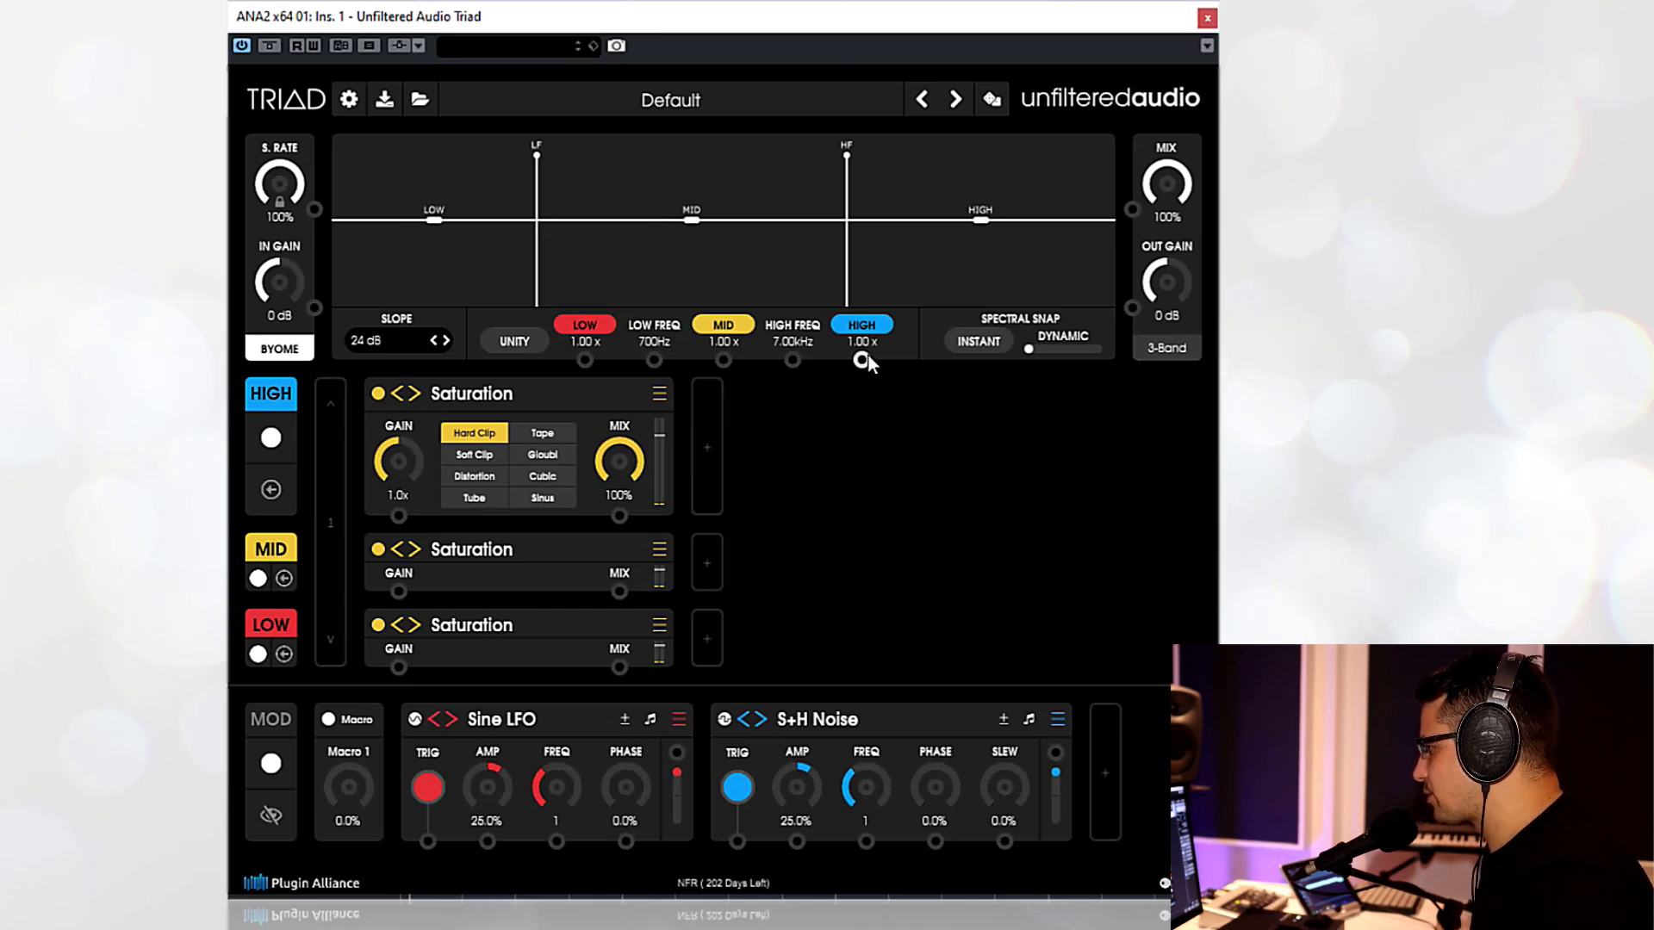
key("space")
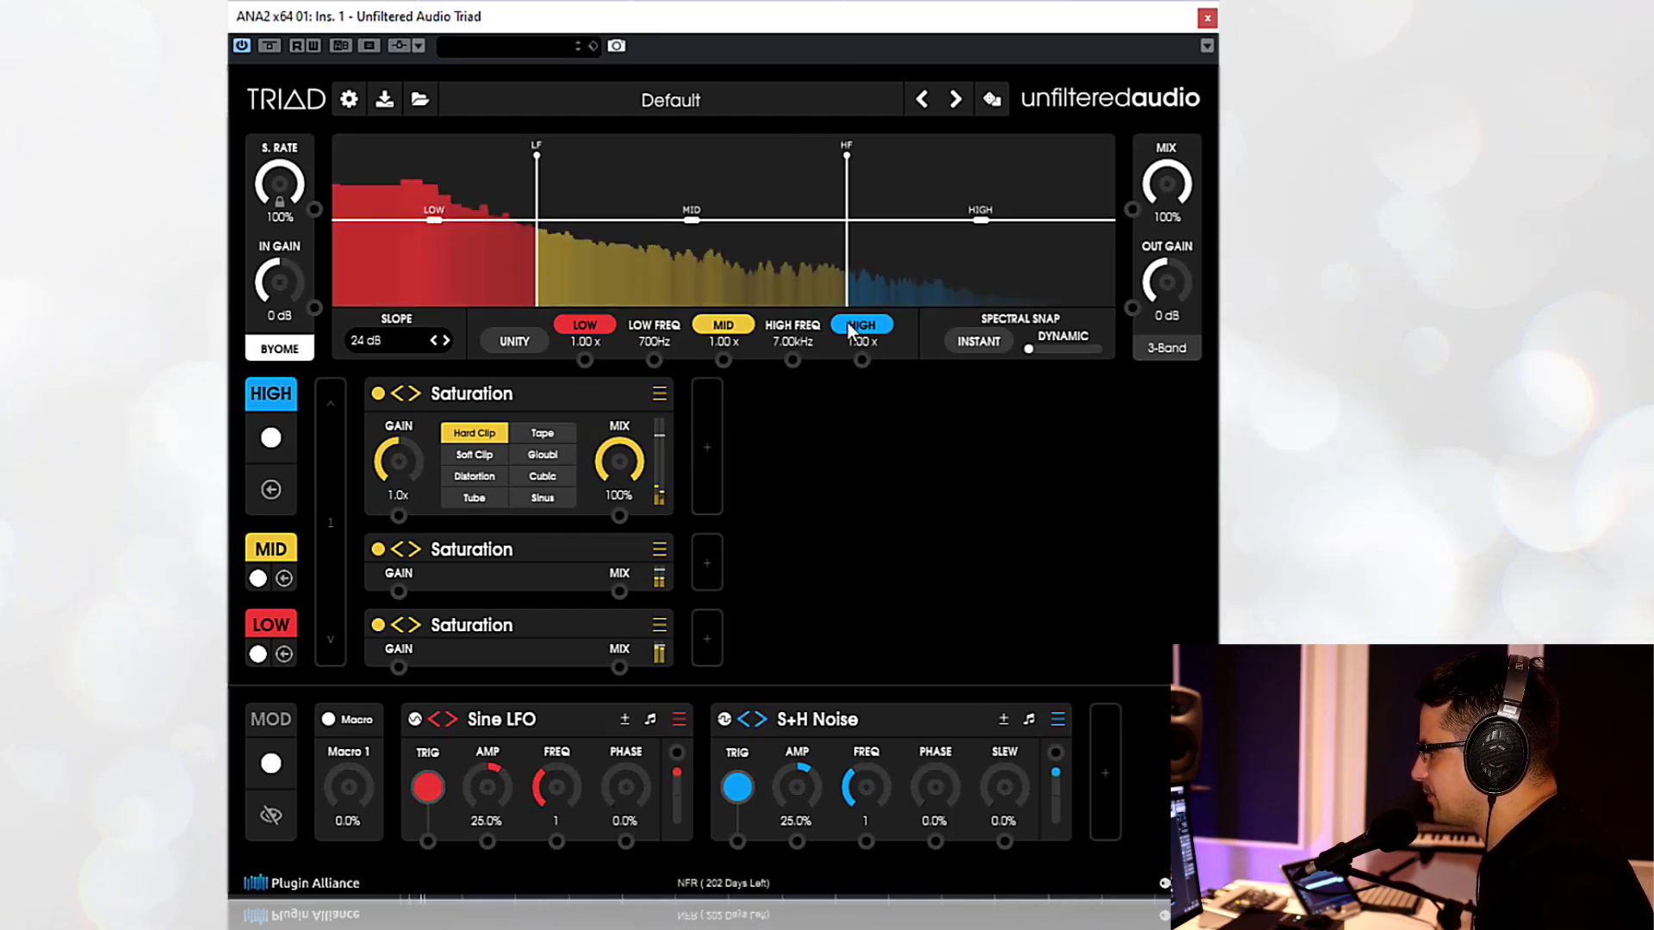
- Apply the Instant spectral snap to the playing audio and set the Dynamic snap to maximum
key("space")
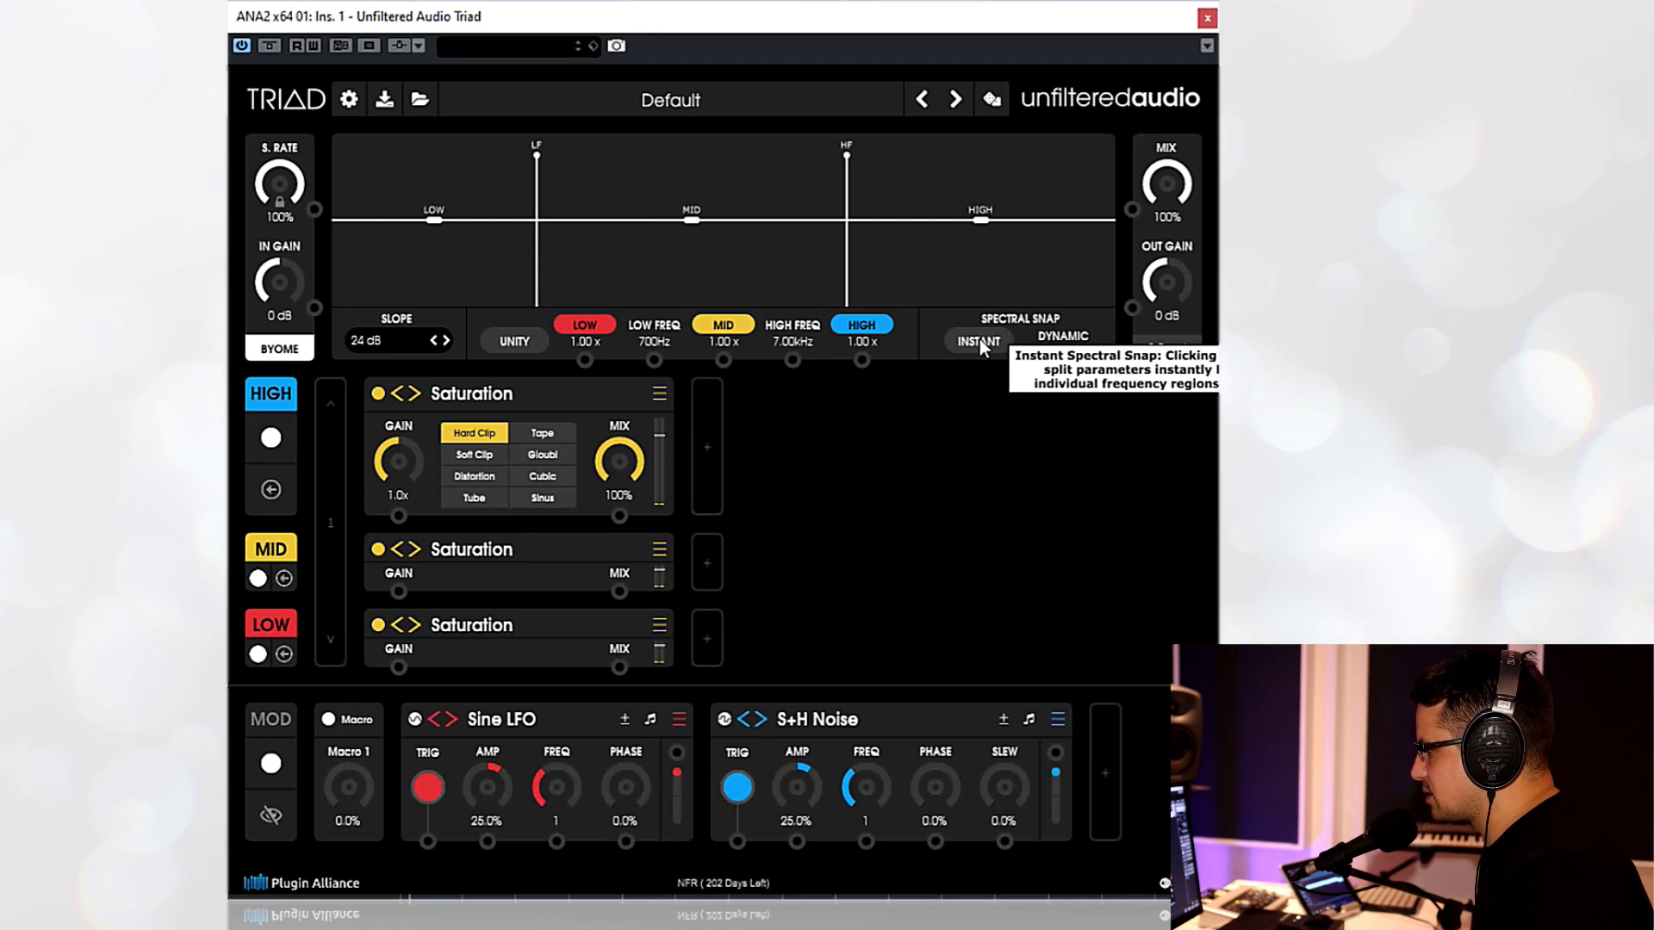
key("space")
left_click(980, 341)
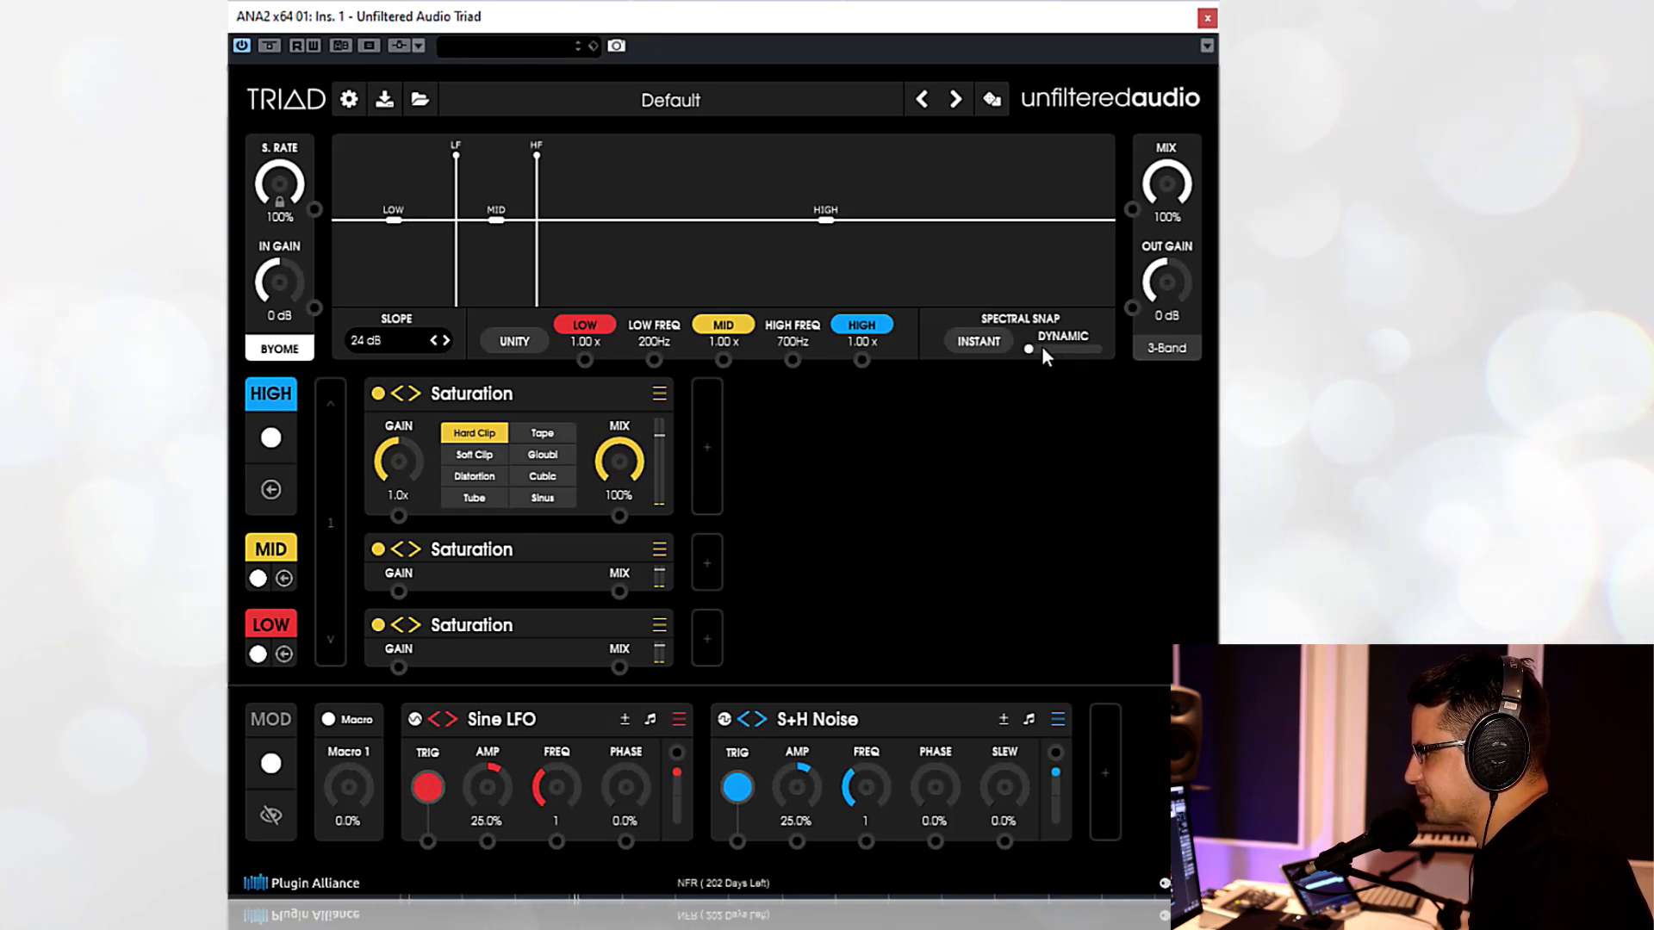
left_click_drag(1030, 350, 1097, 355)
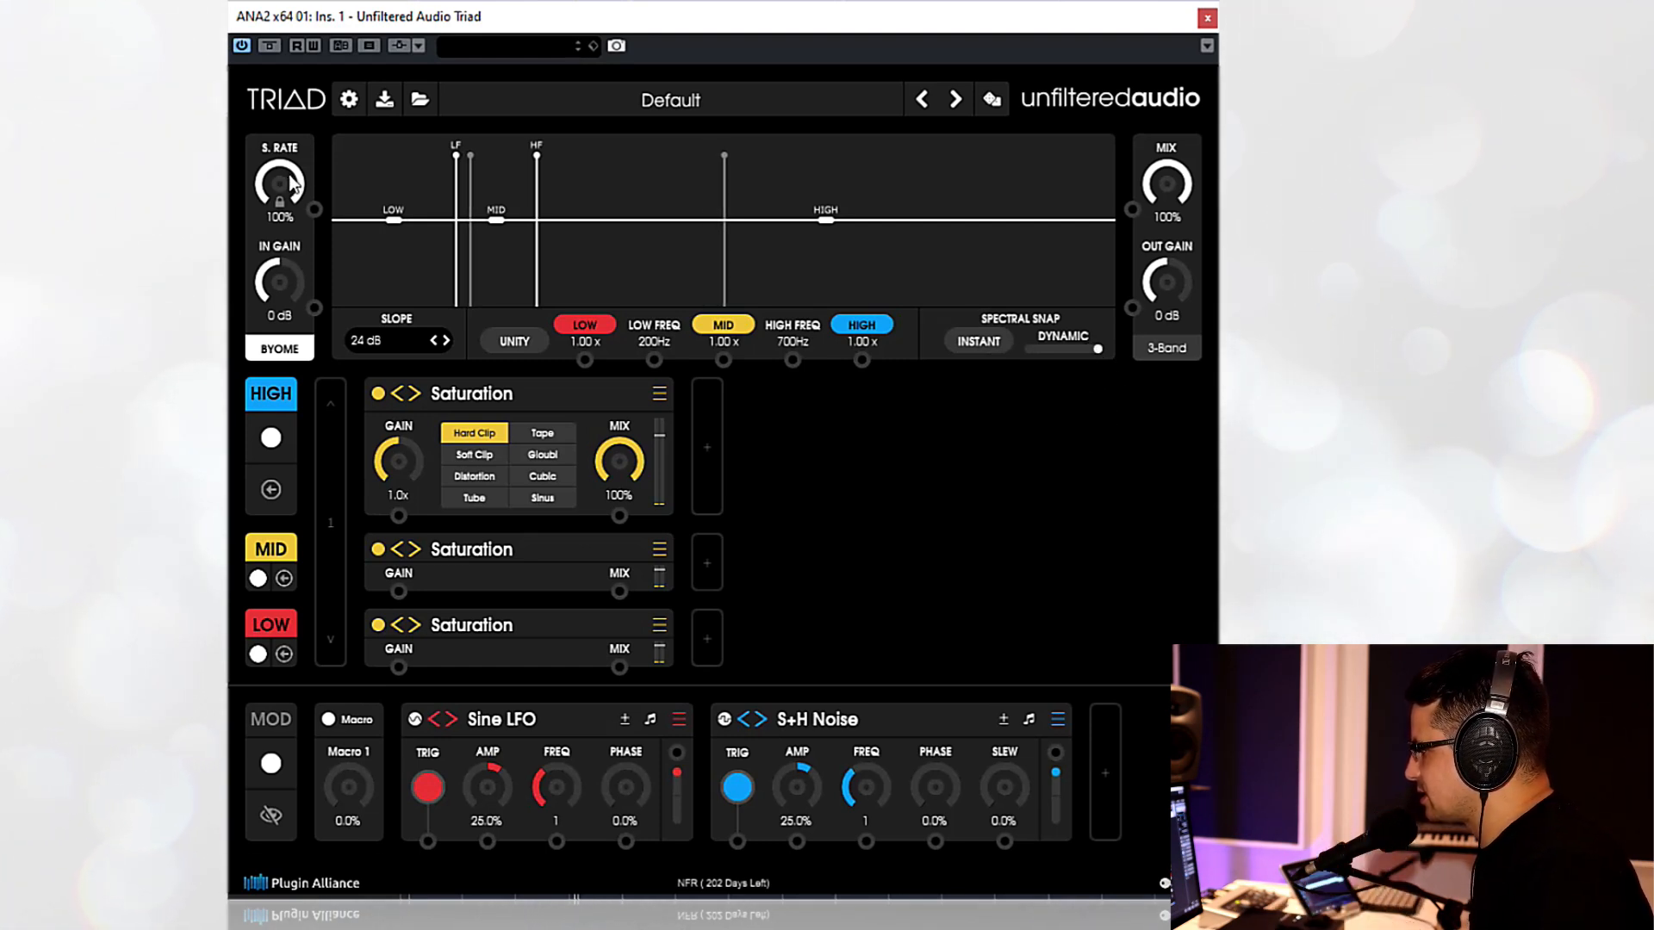
- Move the crossovers to about 331 Hz and 4.14 kHz and audition the Dynamic snap slightly below maximum
left_click_drag(528, 218, 775, 231)
left_click_drag(465, 194, 483, 204)
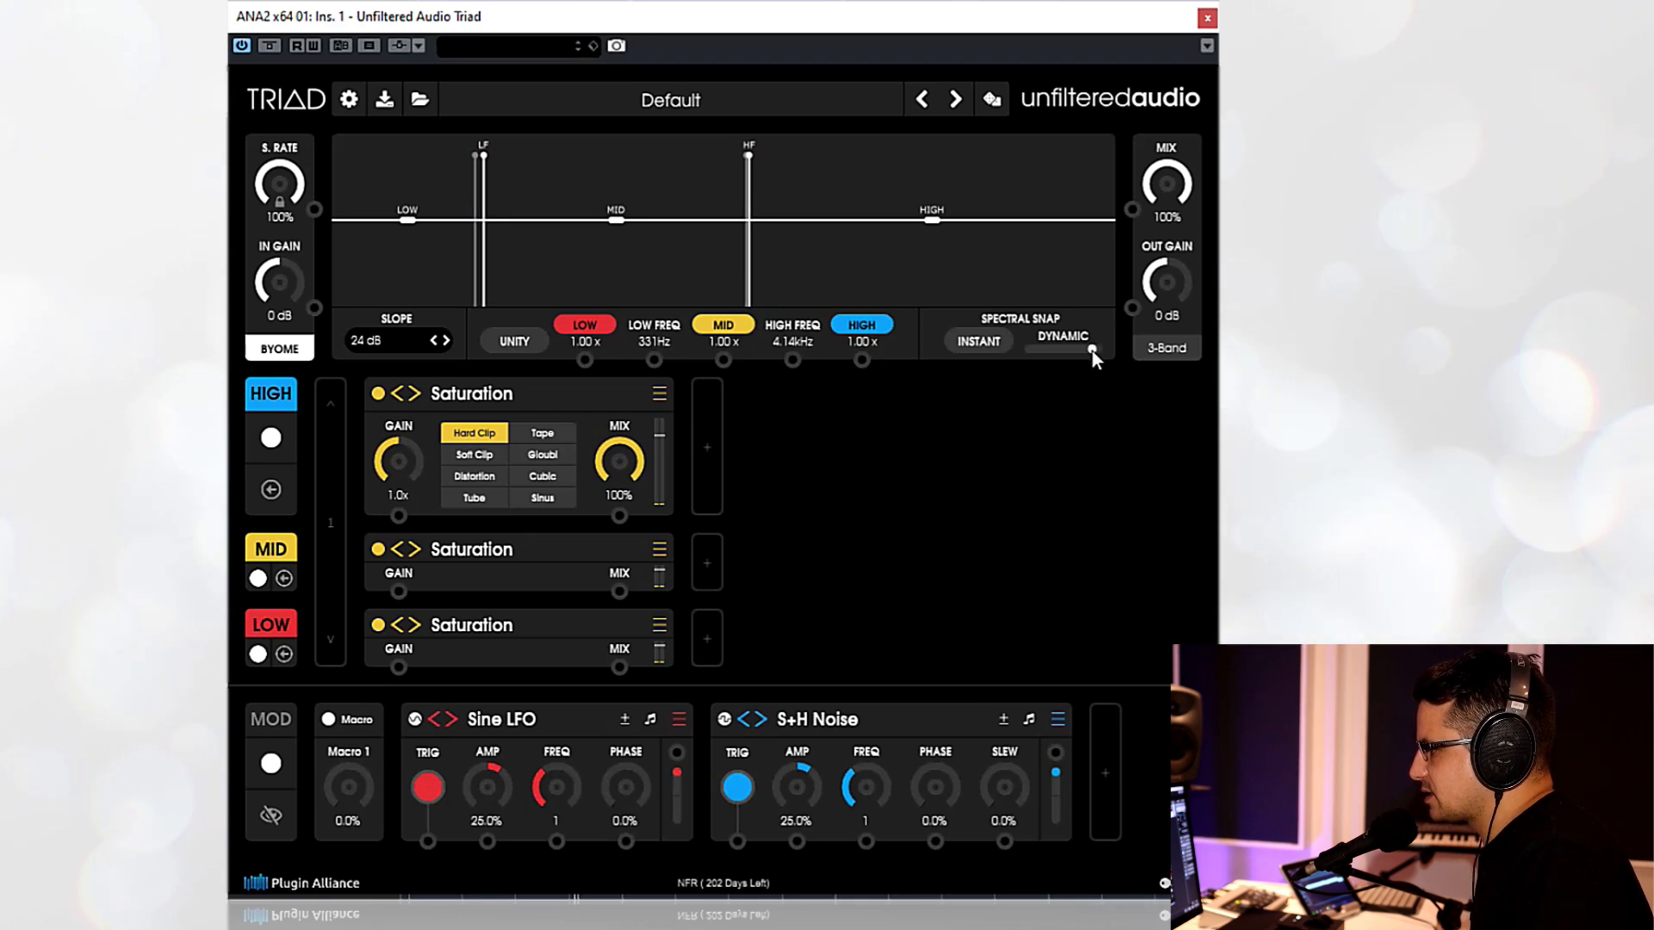
mouse_move(1067, 349)
left_mouse_down()
mouse_move(1046, 349)
mouse_move(1088, 351)
left_mouse_up()
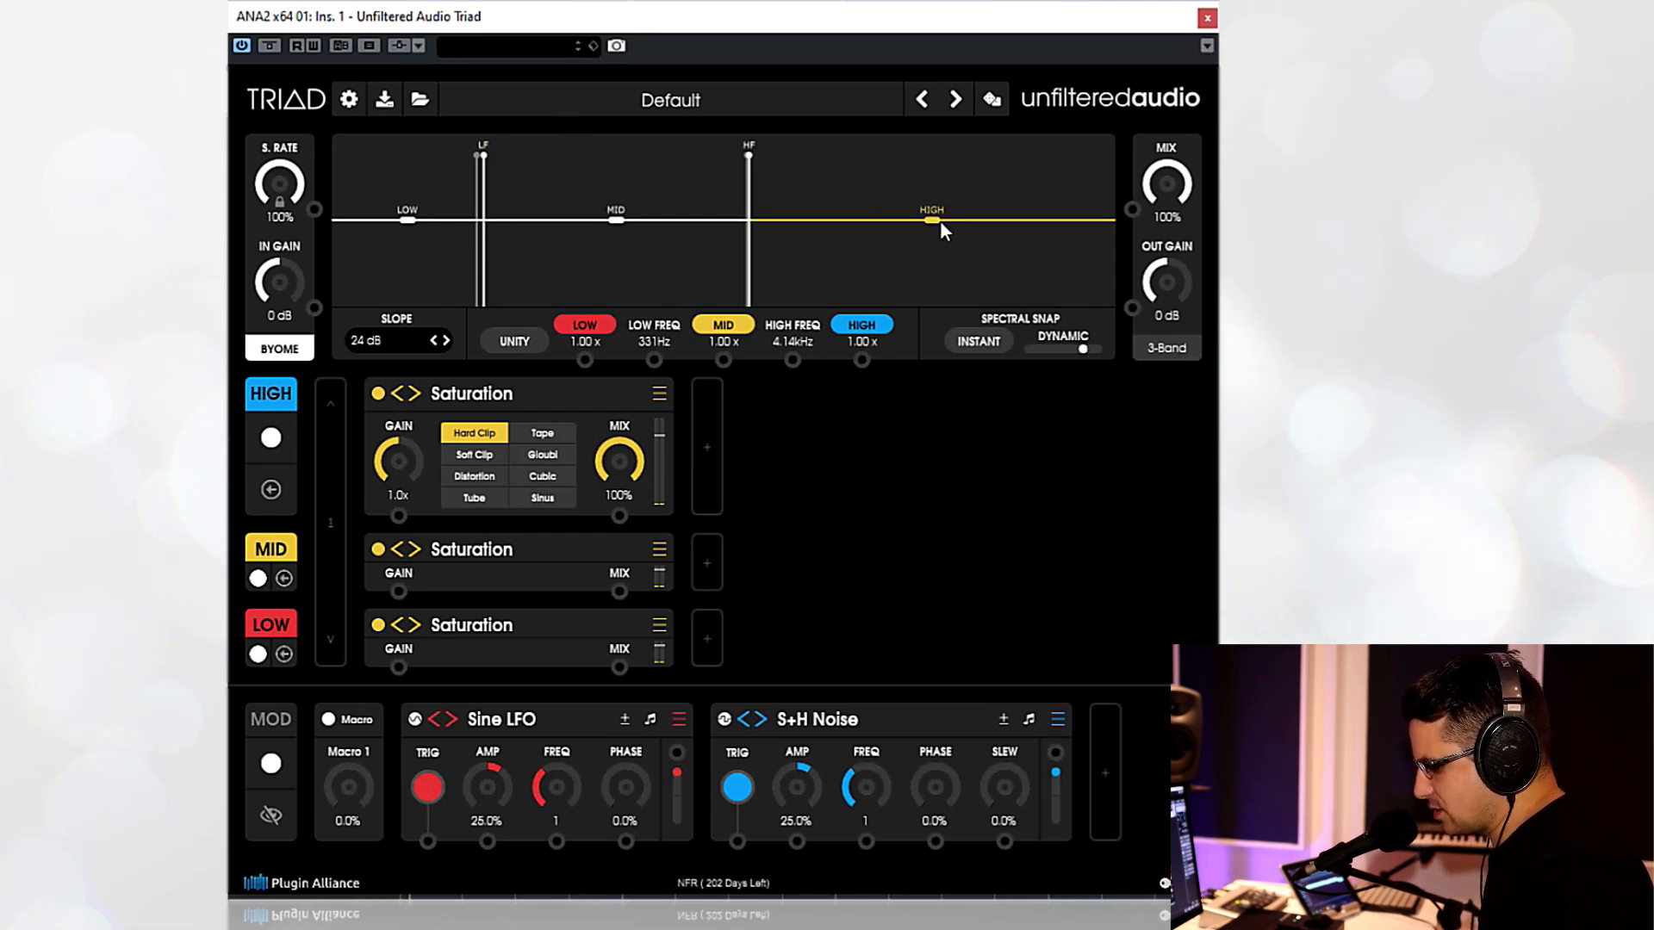
key("space")
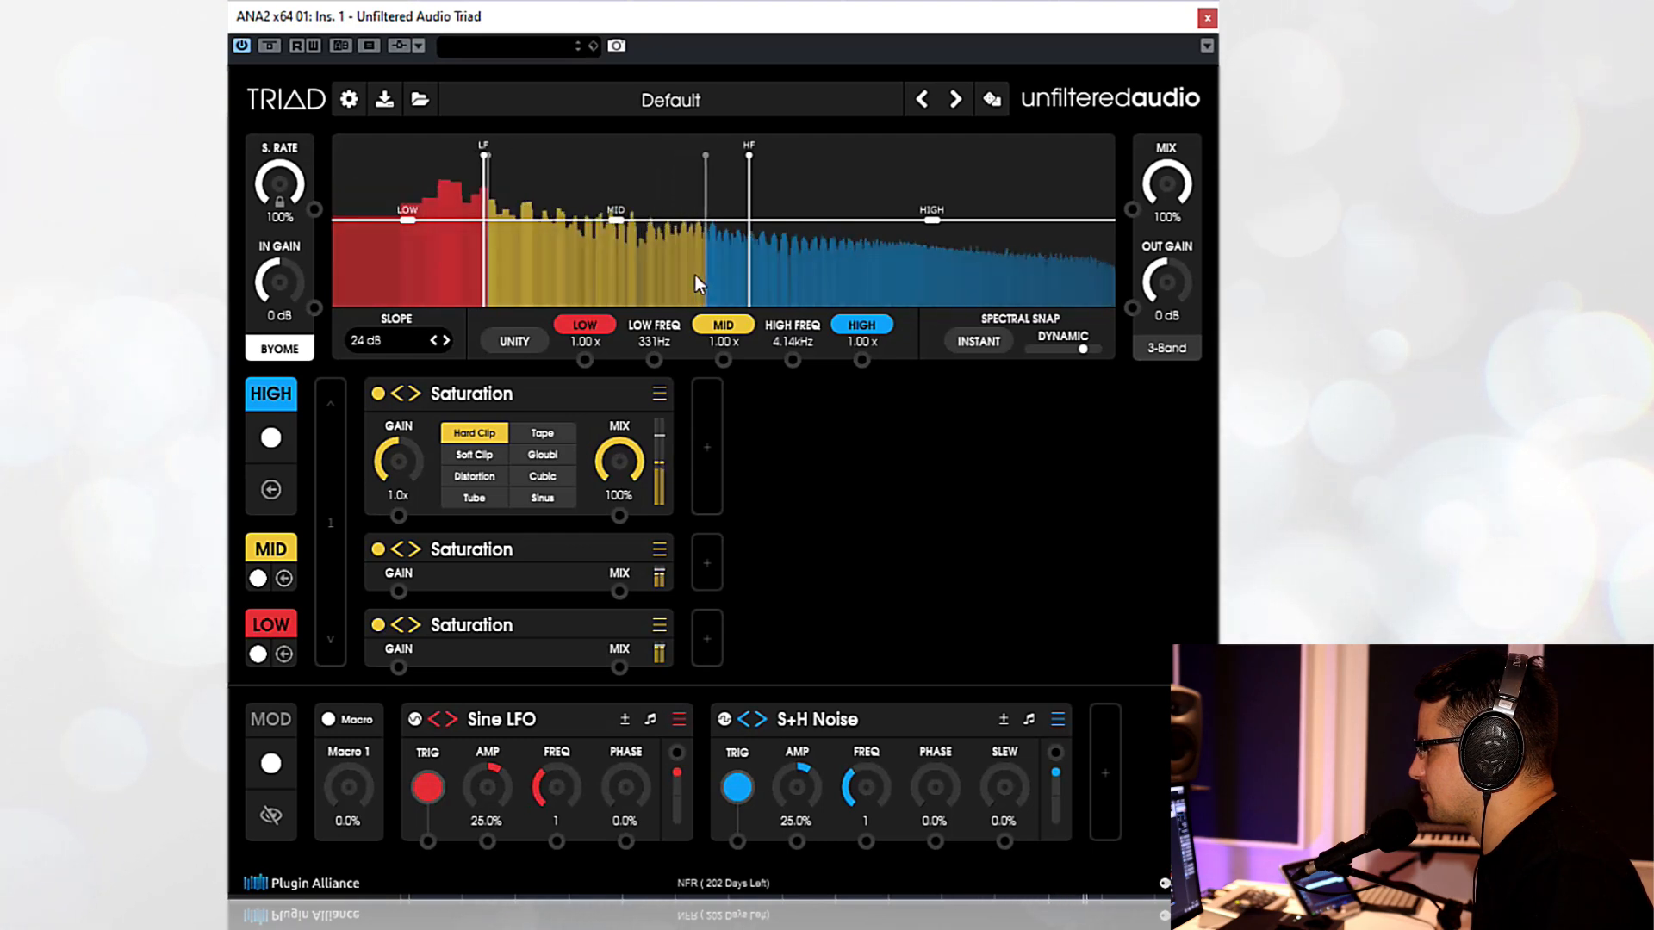
key("space")
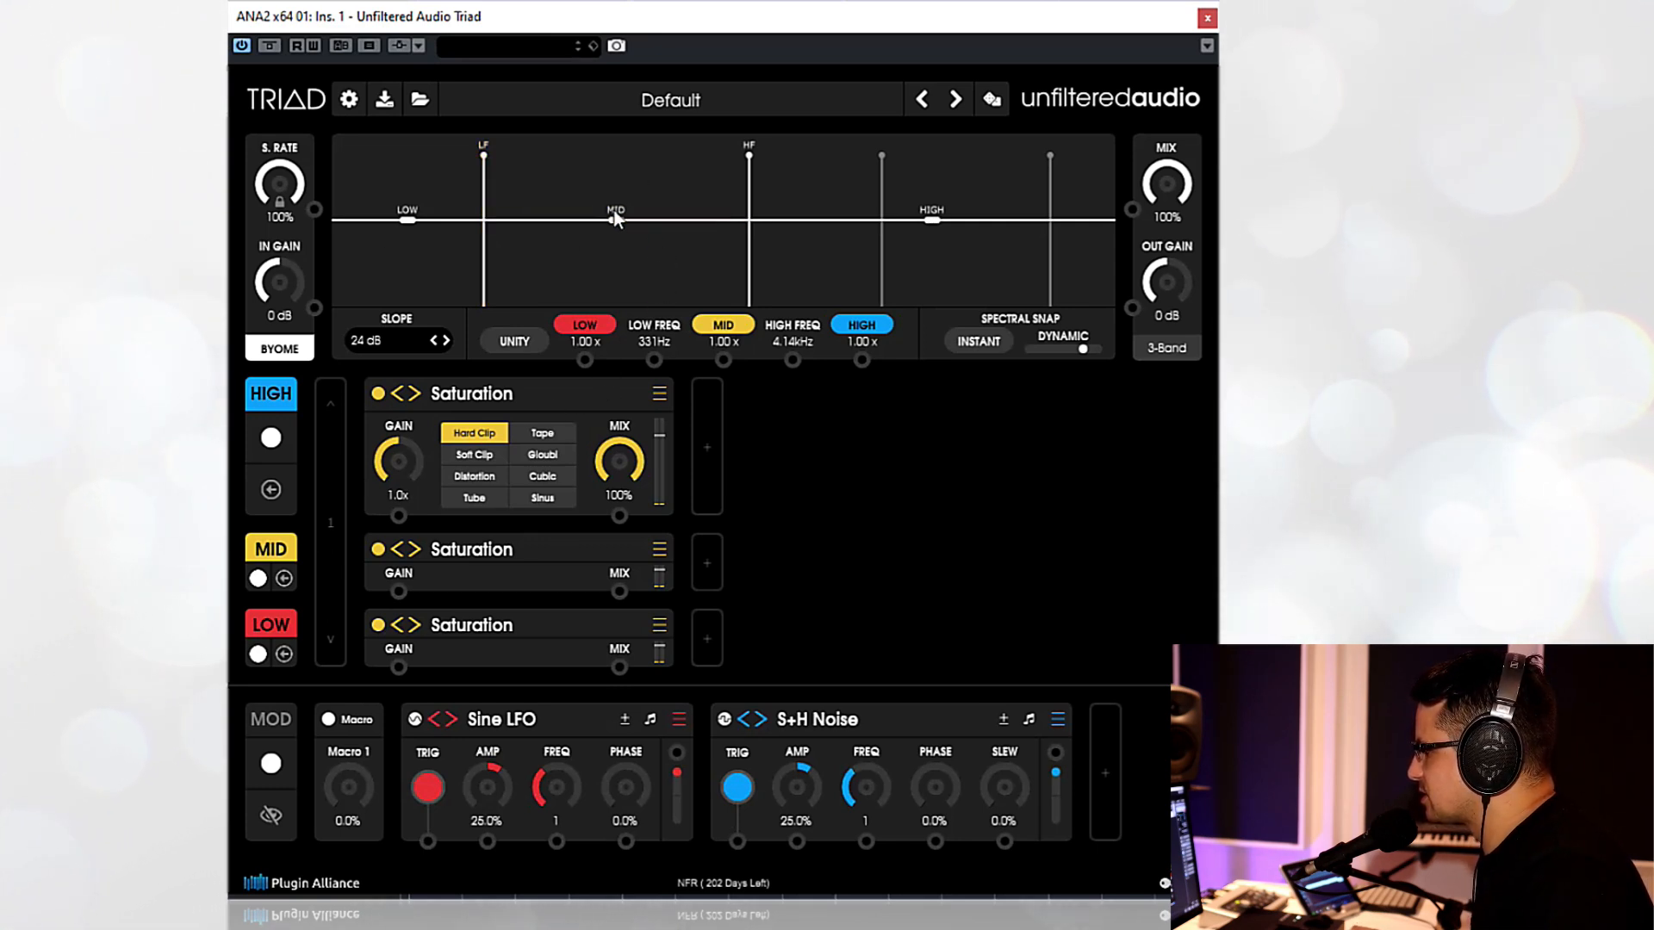
- Set the Dynamic spectral snap back to maximum and move the crossovers to about 1.00 kHz and 6.24 kHz
left_click_drag(1083, 349, 1098, 349)
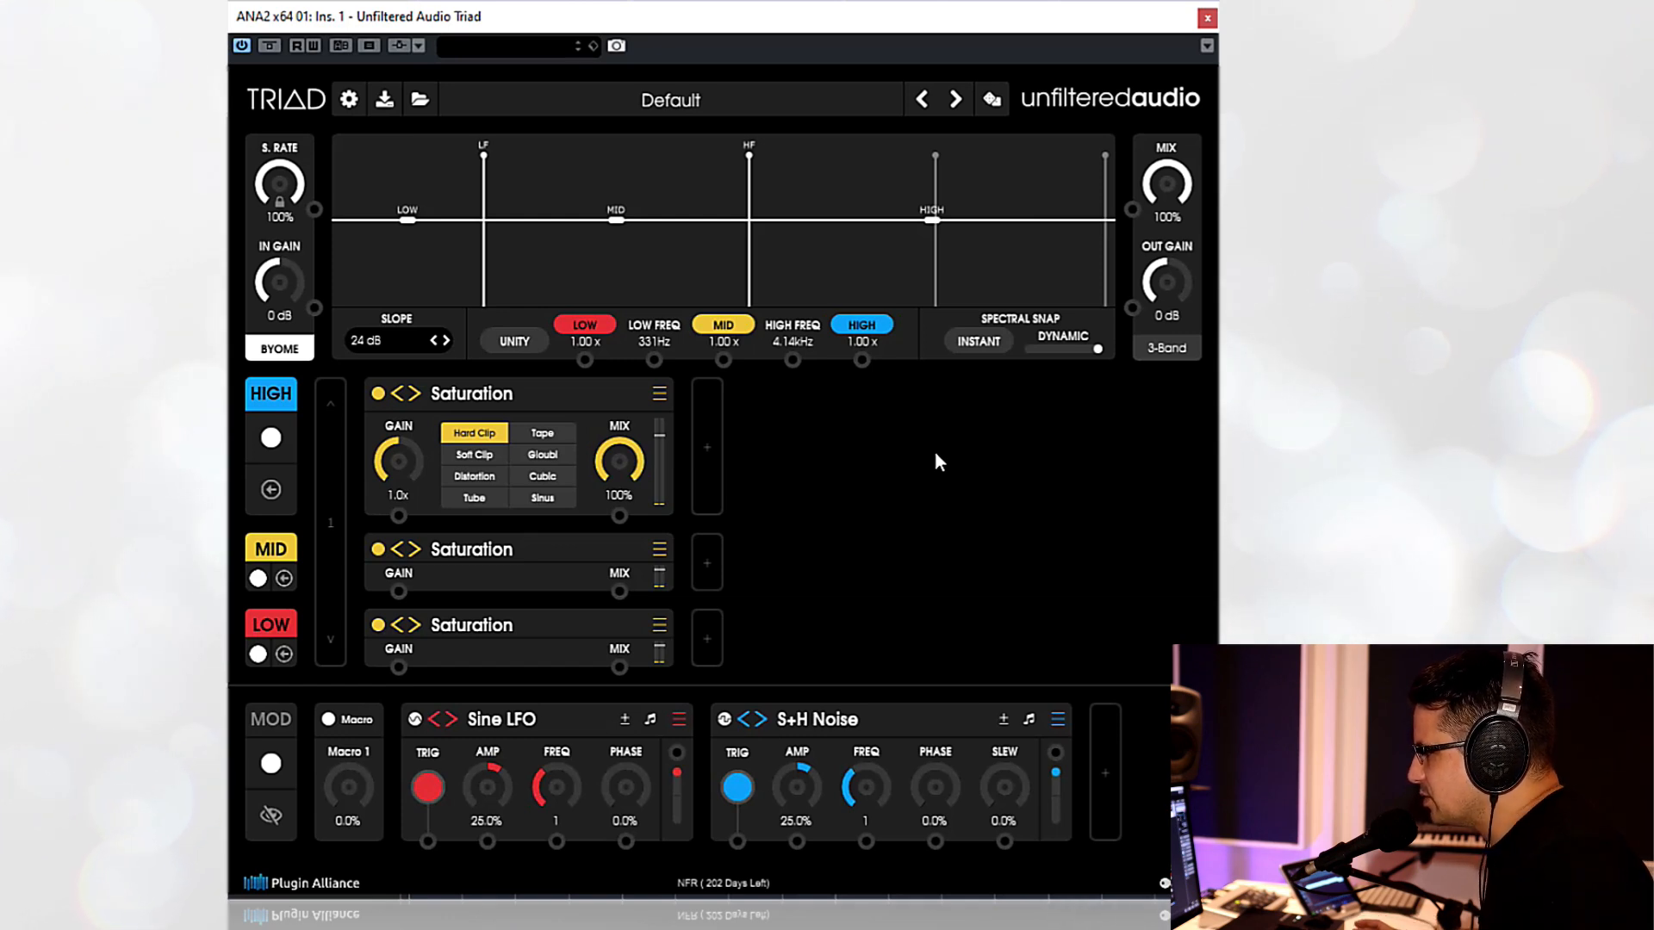
left_click_drag(746, 243, 819, 258)
left_click_drag(567, 276, 569, 275)
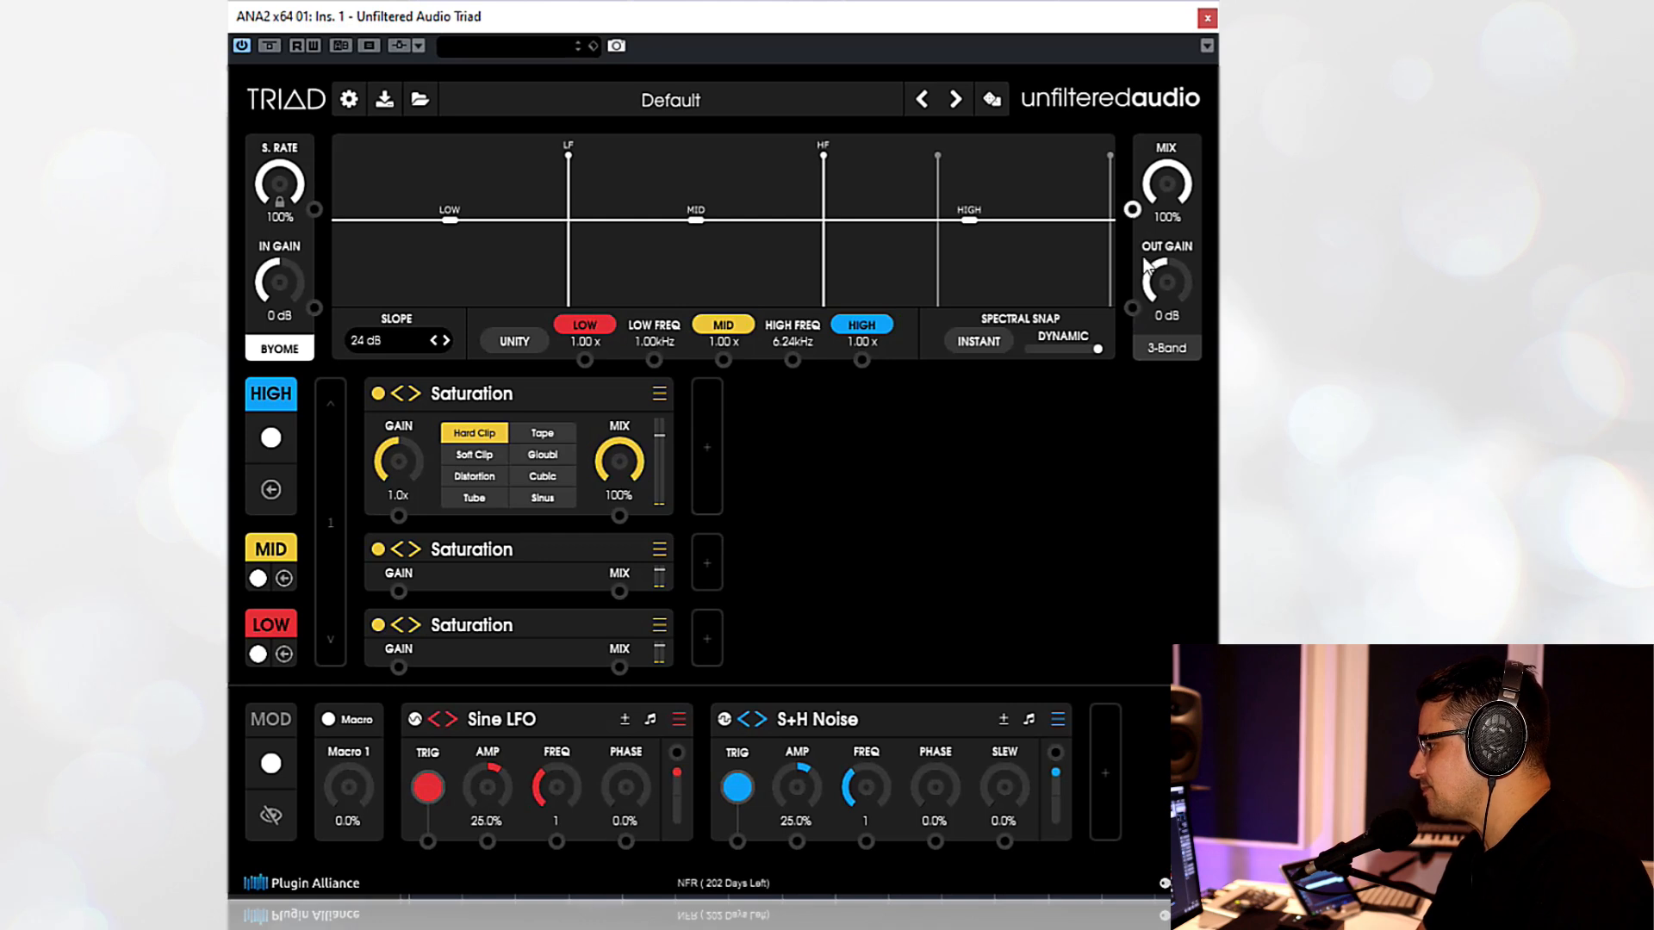
- Switch the split mode to 2-Band and move its crossover to about 3.34 kHz
left_click(1155, 350)
left_click(1188, 490)
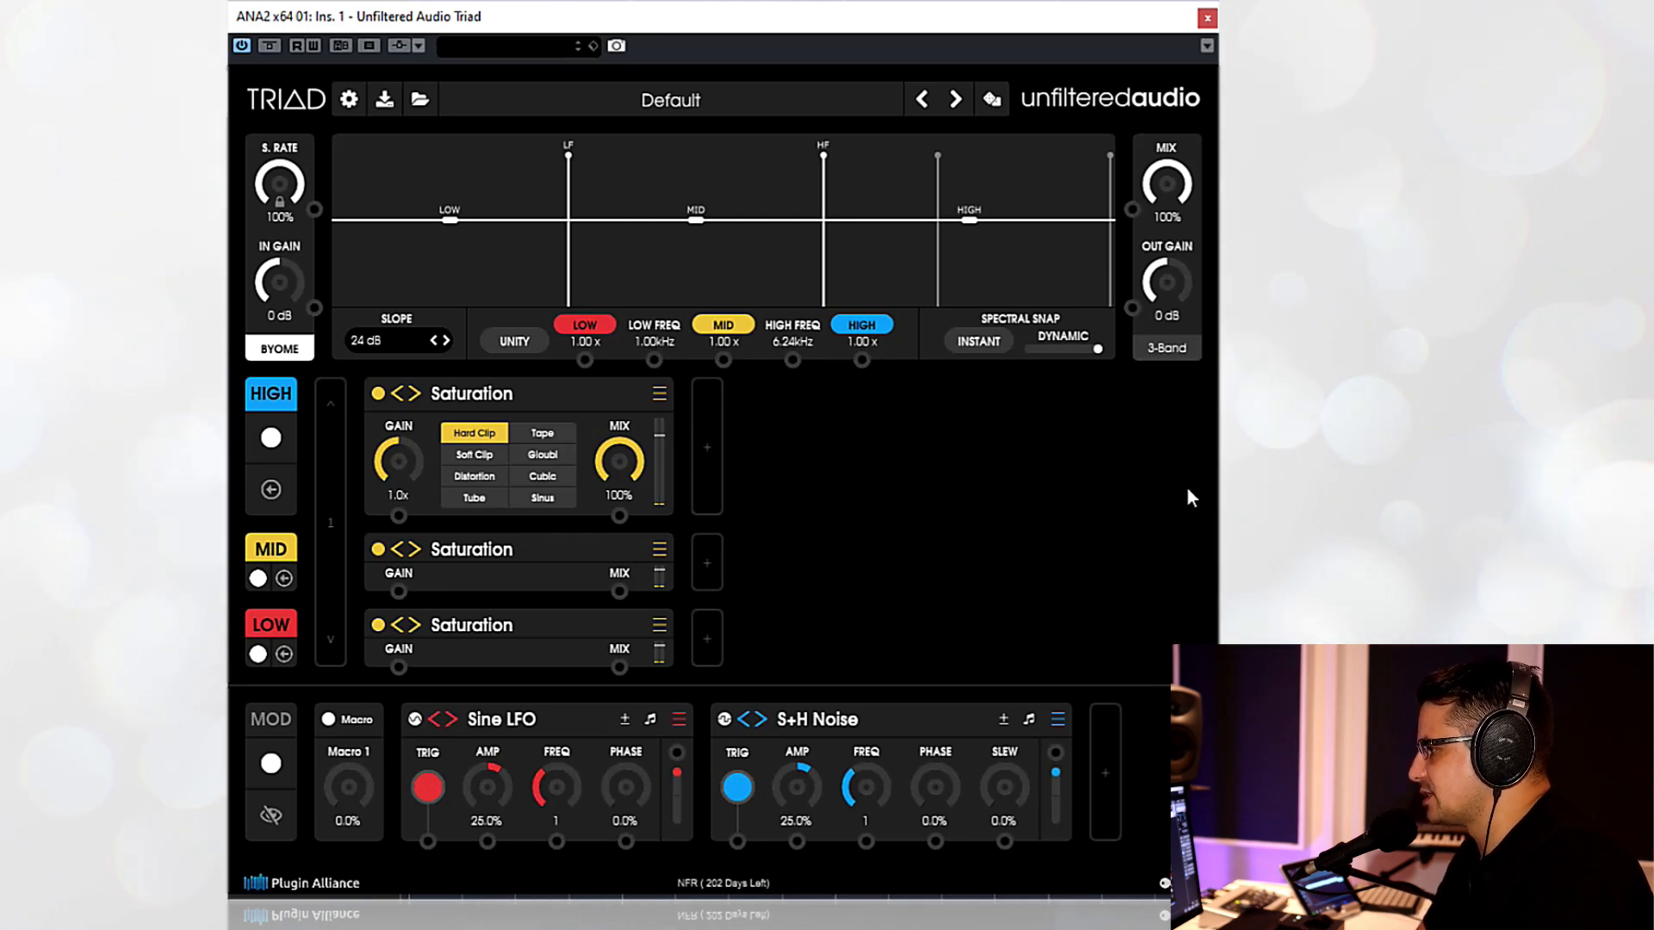
left_click(1165, 352)
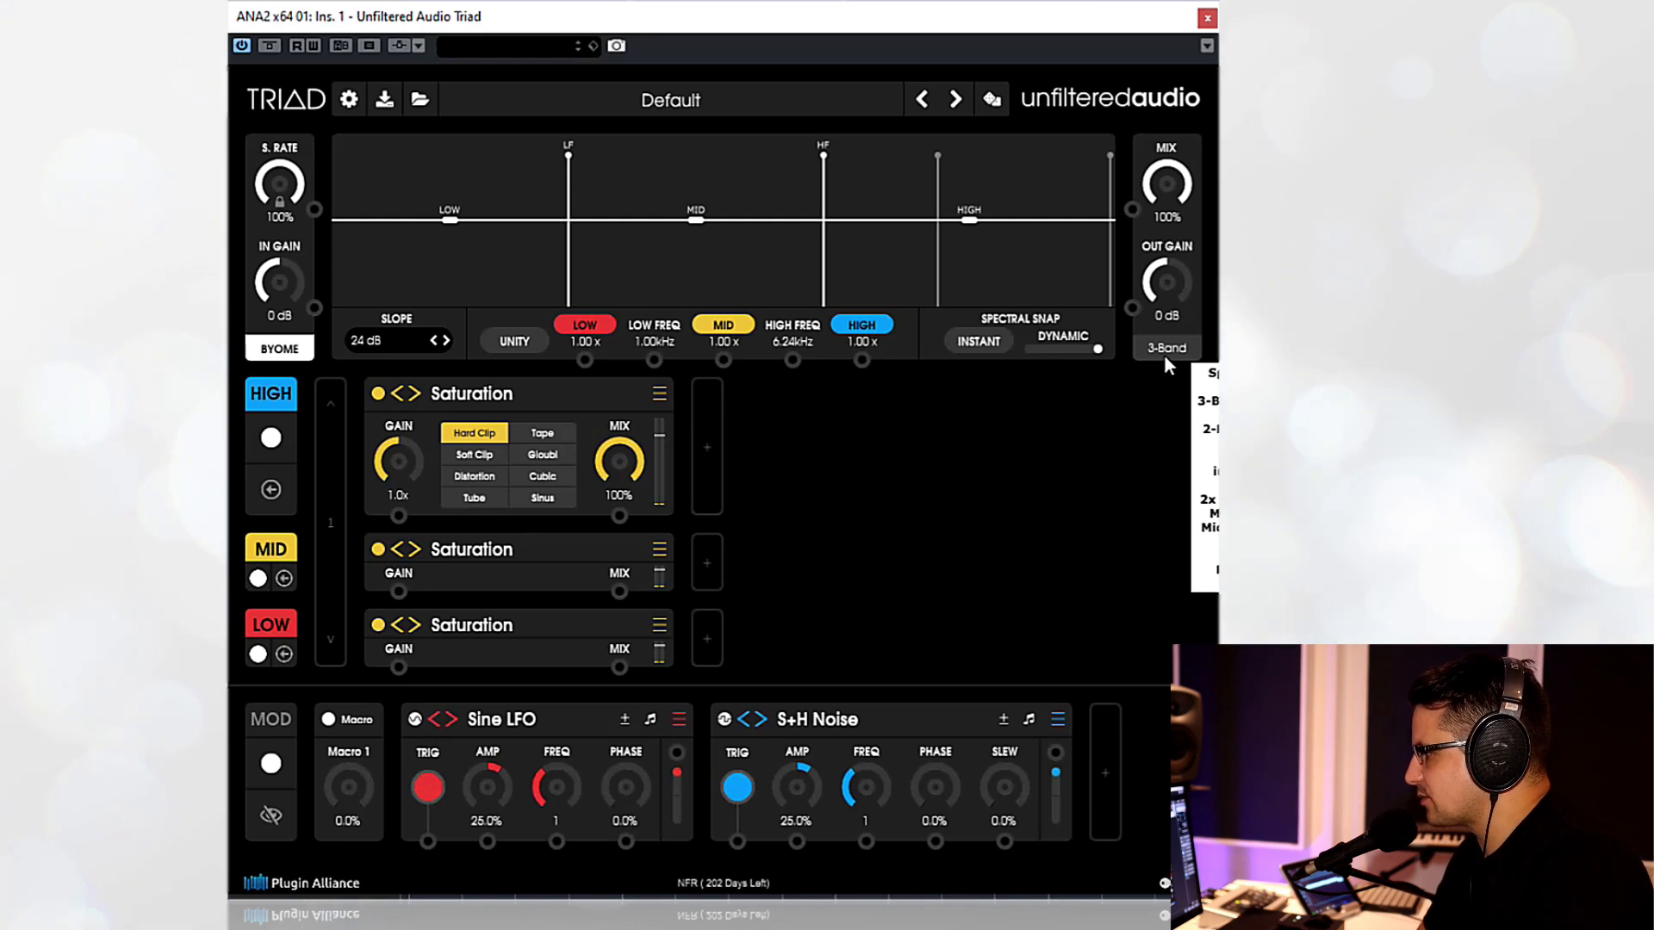
left_click(1176, 339)
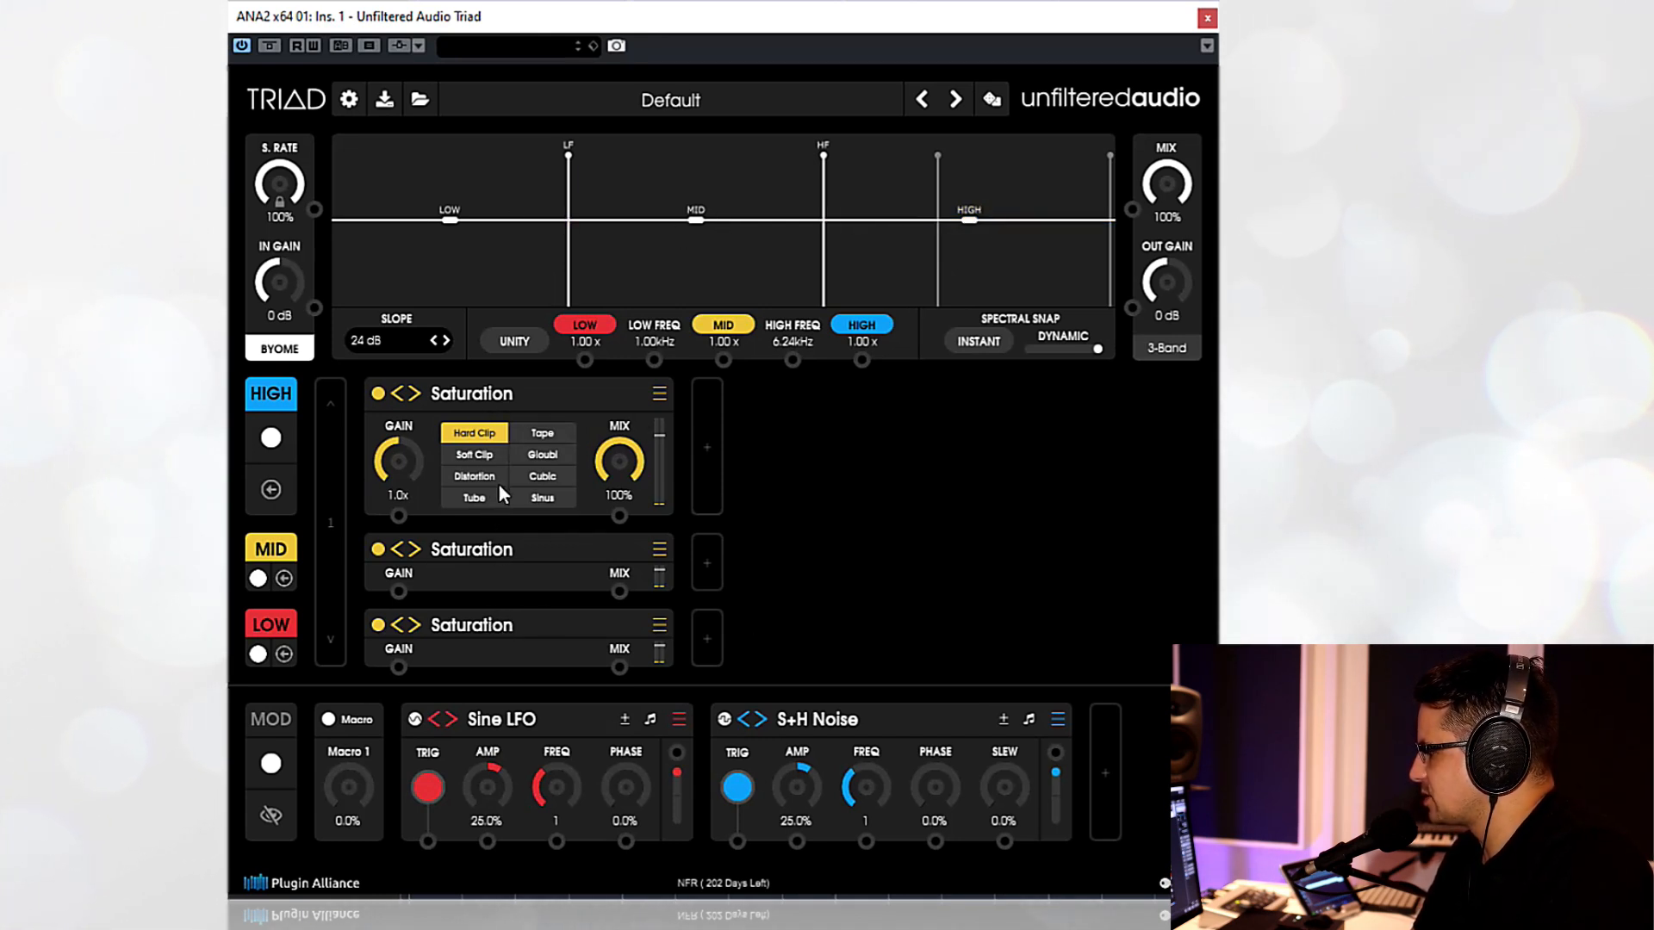
left_click(1155, 347)
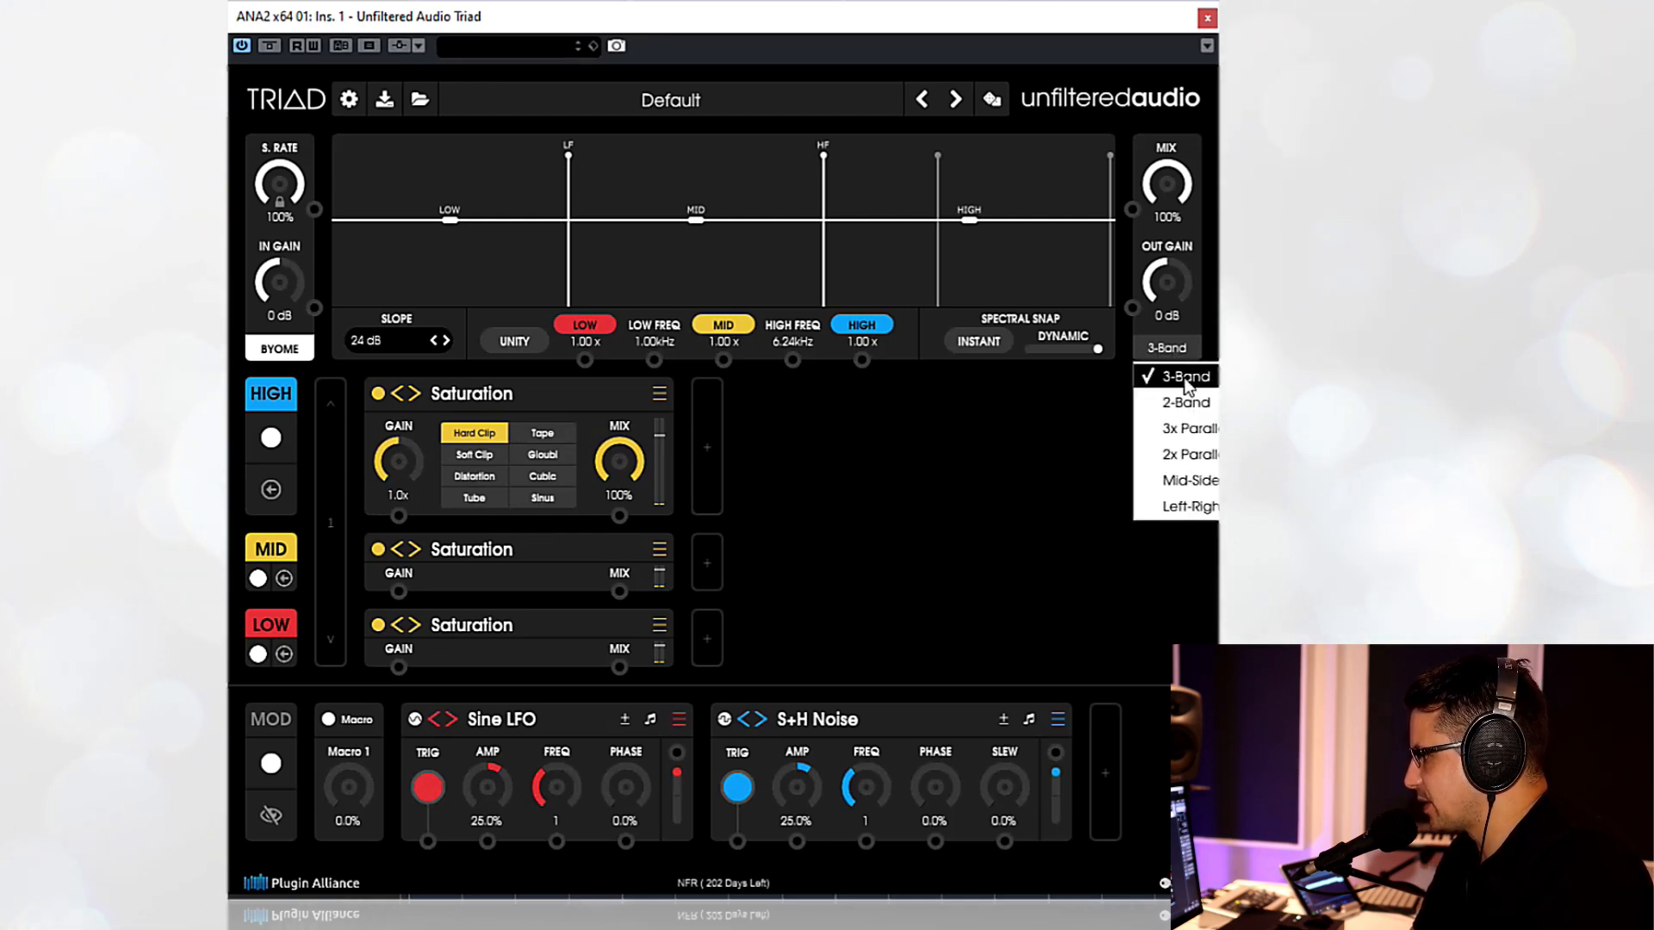
left_click(1184, 402)
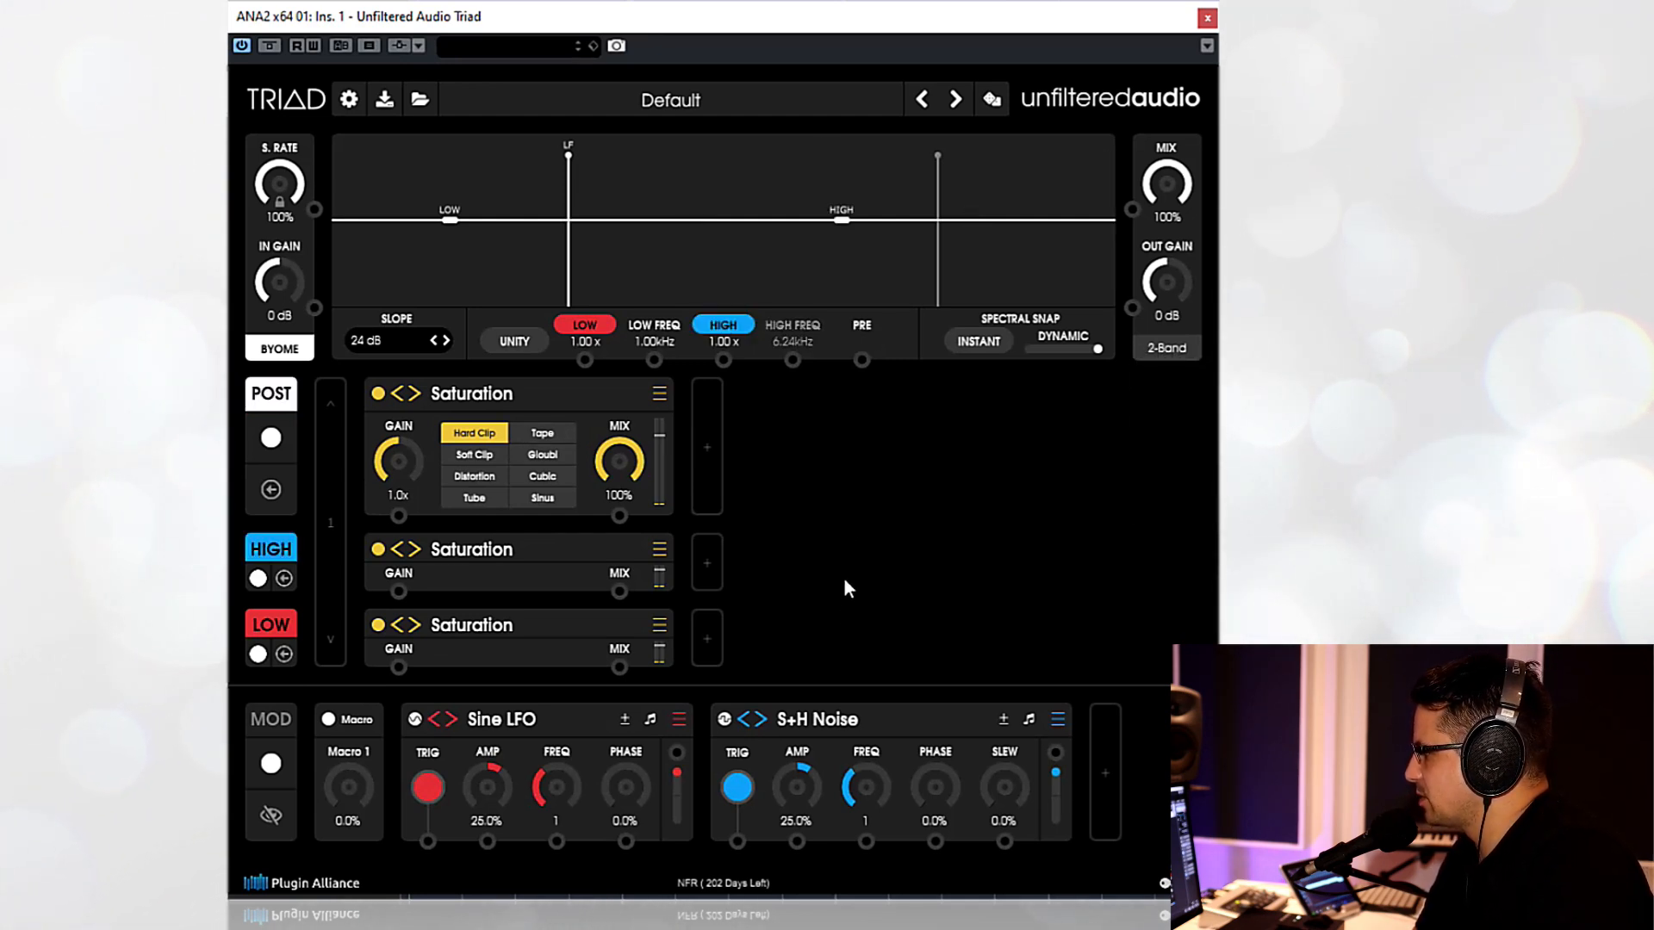
left_click_drag(567, 272, 715, 319)
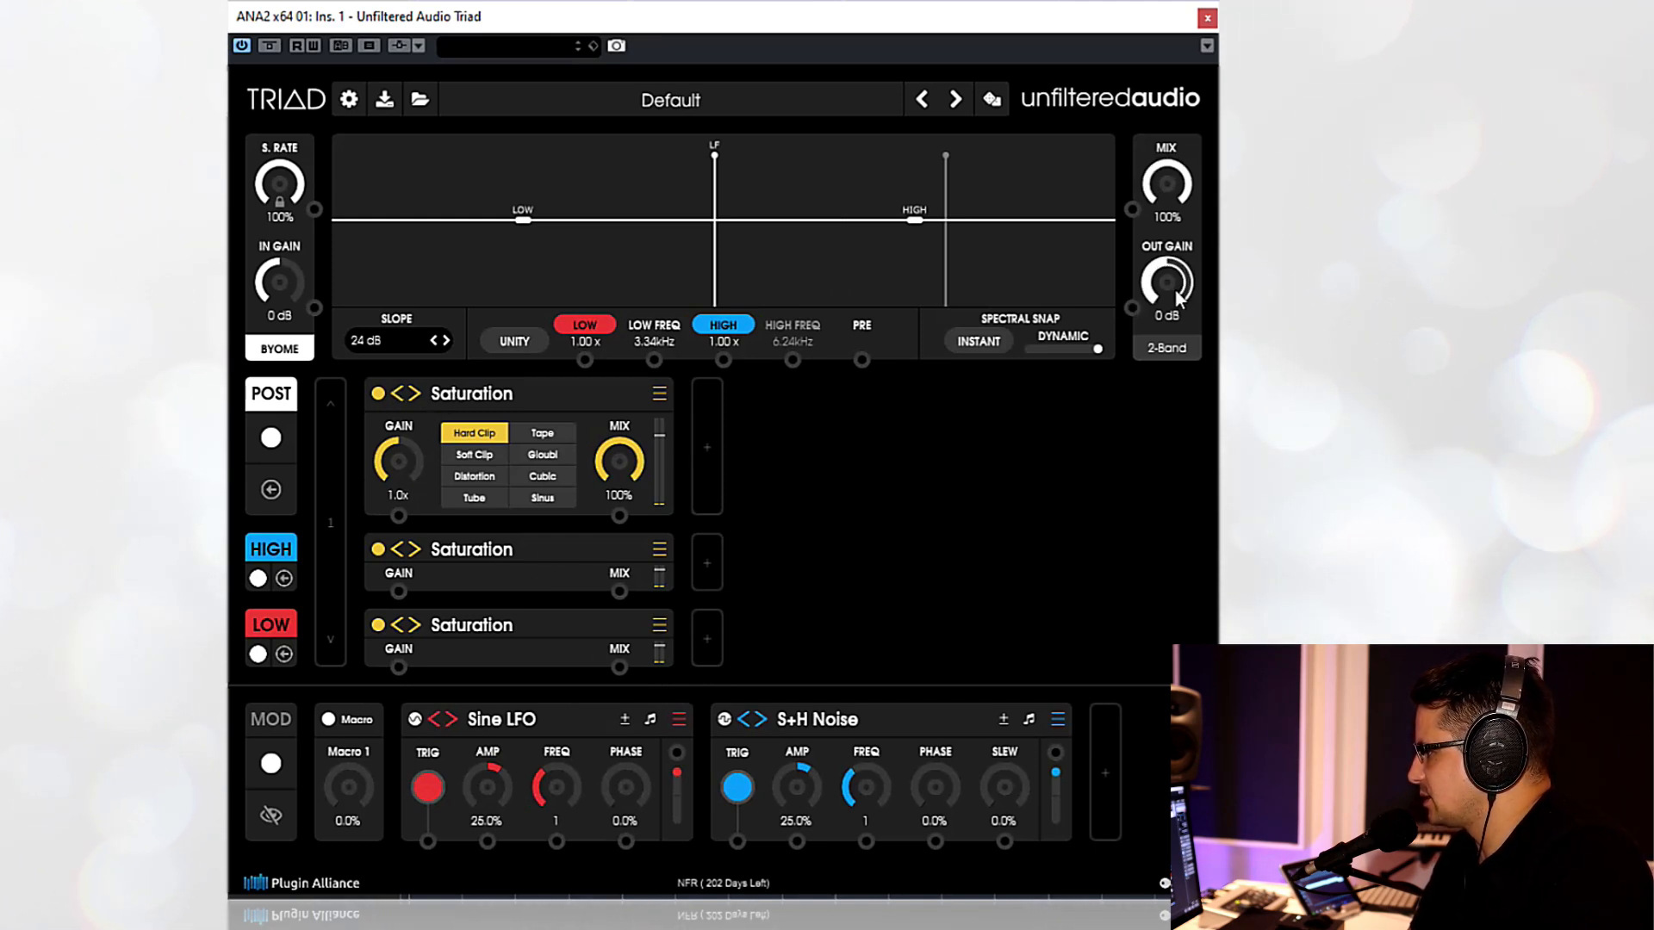
- Switch to 3x Parallel mode and set lane gains of about 4.94x for One, 0.55x for Two and 3.73x for Three
left_click(1165, 349)
left_click(1186, 428)
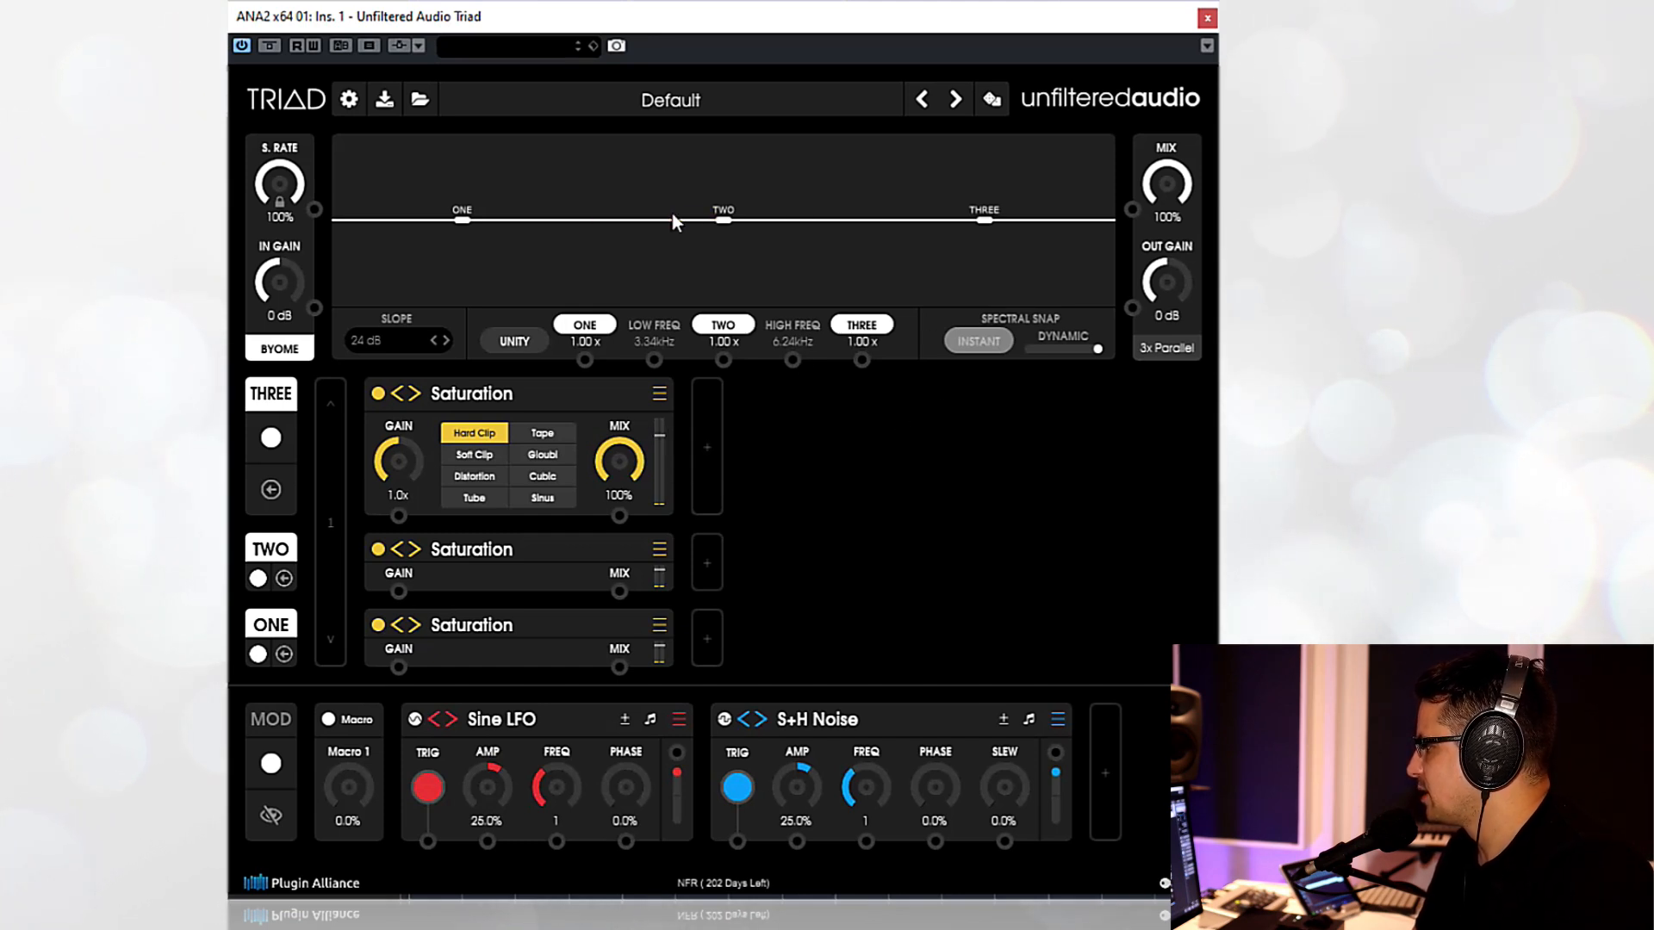
left_click_drag(724, 221, 724, 274)
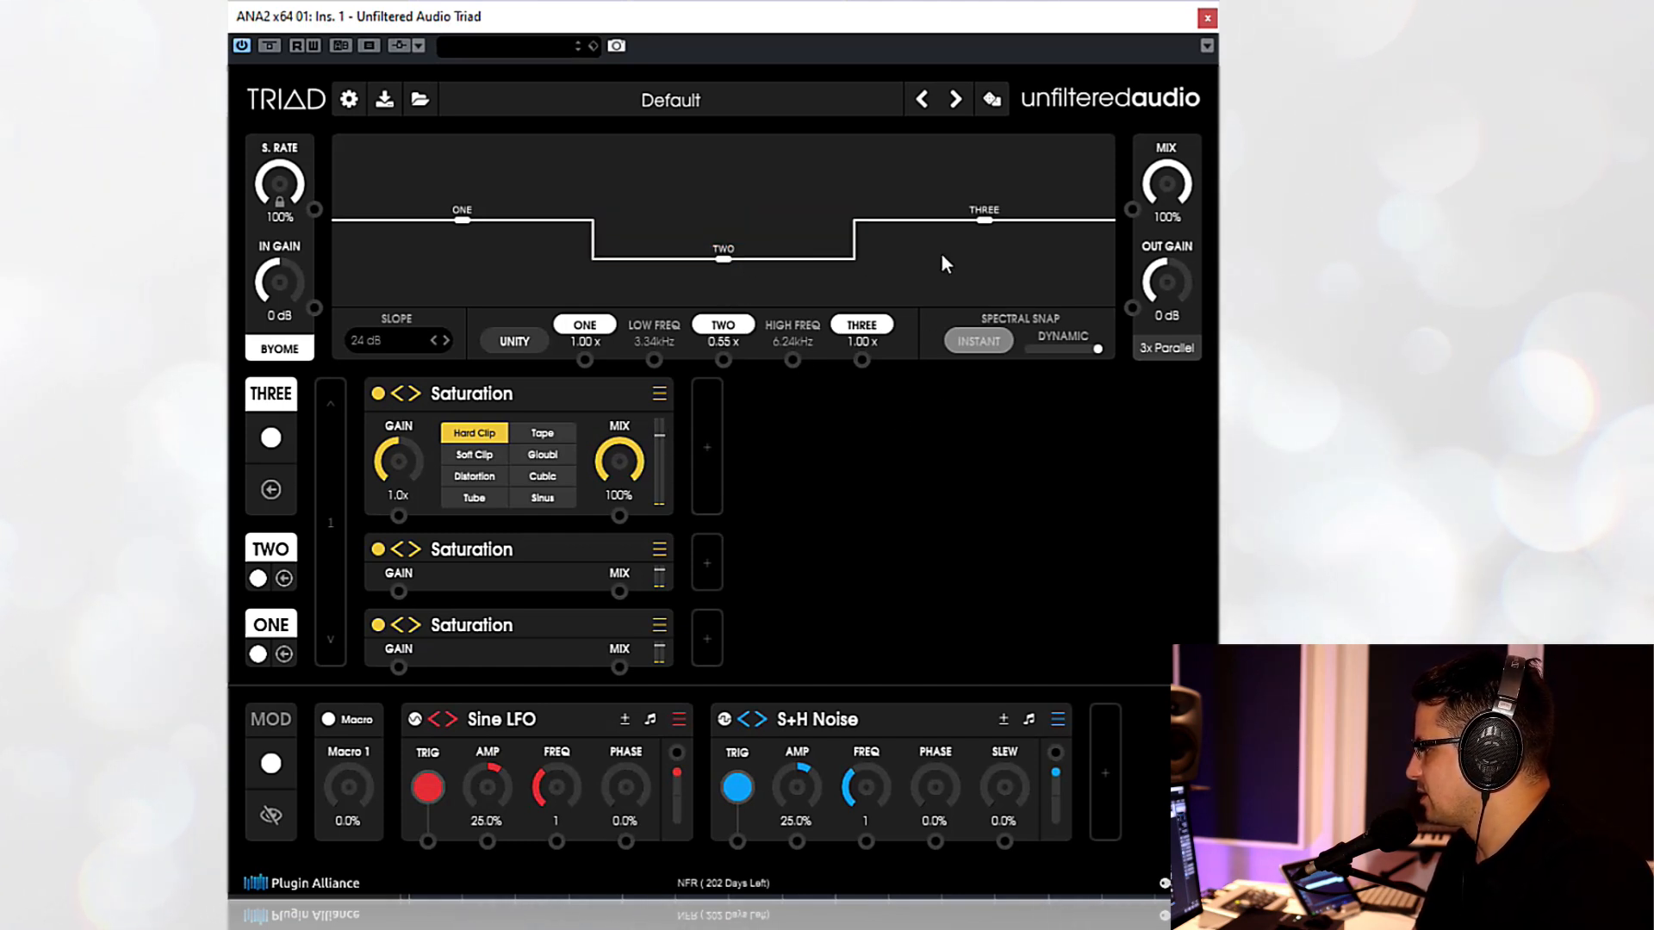
left_click_drag(991, 224, 989, 166)
left_click_drag(488, 225, 473, 156)
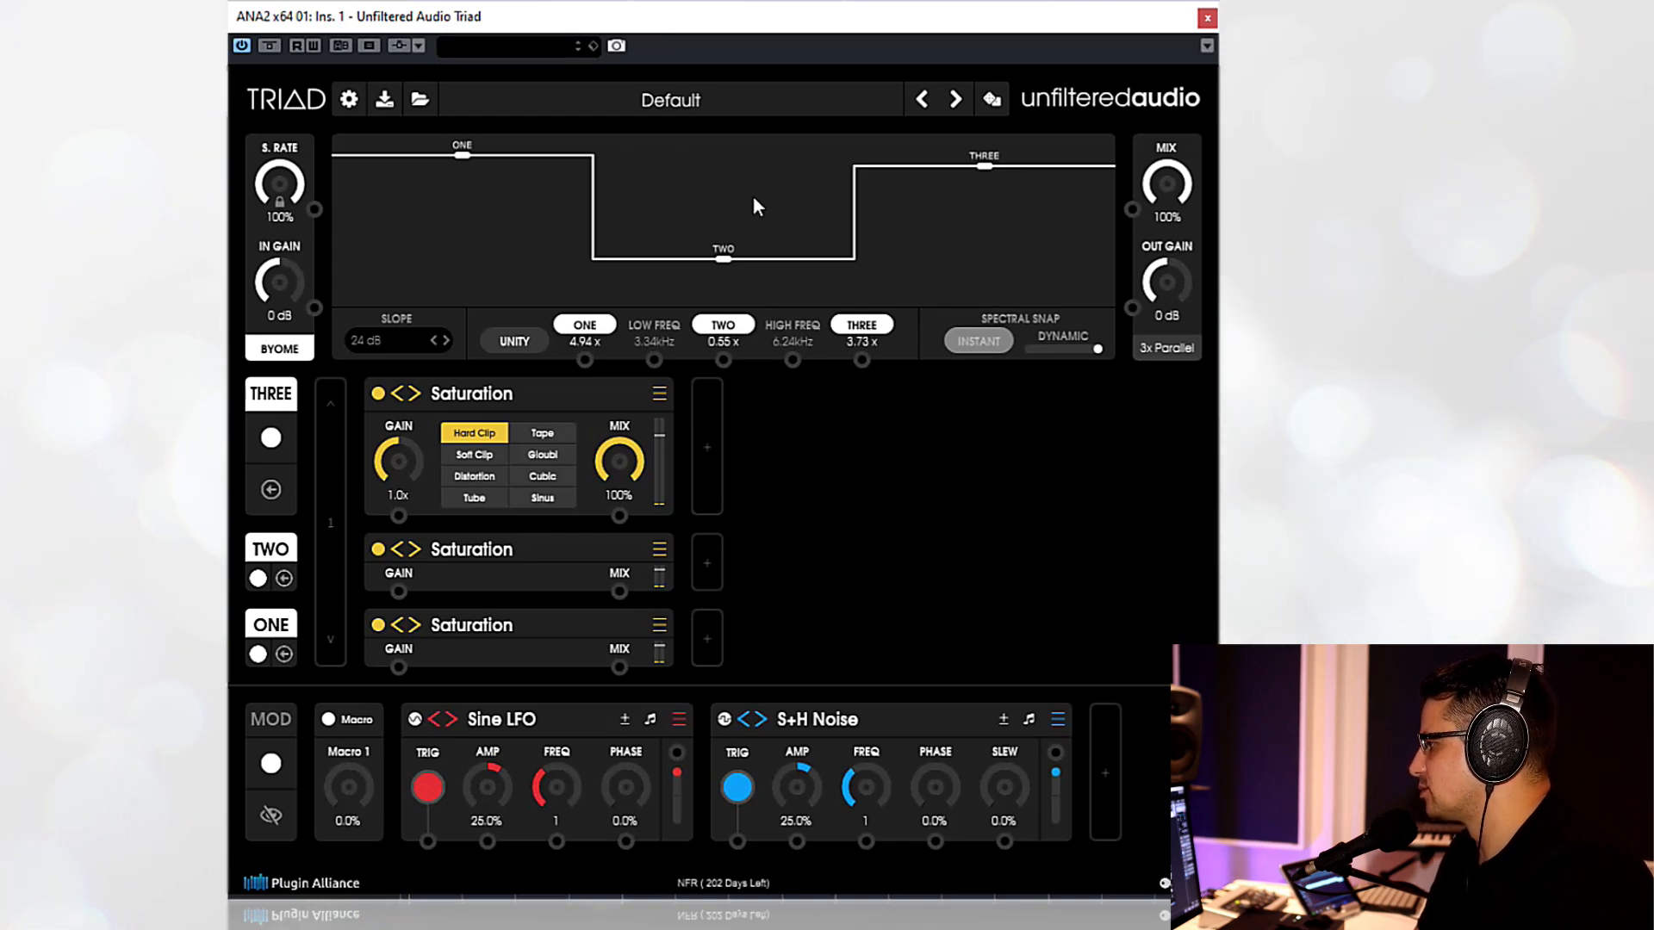
- Enable Unity gain and rebalance lanes One, Two and Three to about 51.8%, 42.6% and 5.6%
left_click_drag(473, 168, 457, 197)
left_click(514, 341)
left_click_drag(662, 247, 725, 215)
left_click_drag(1037, 210, 999, 289)
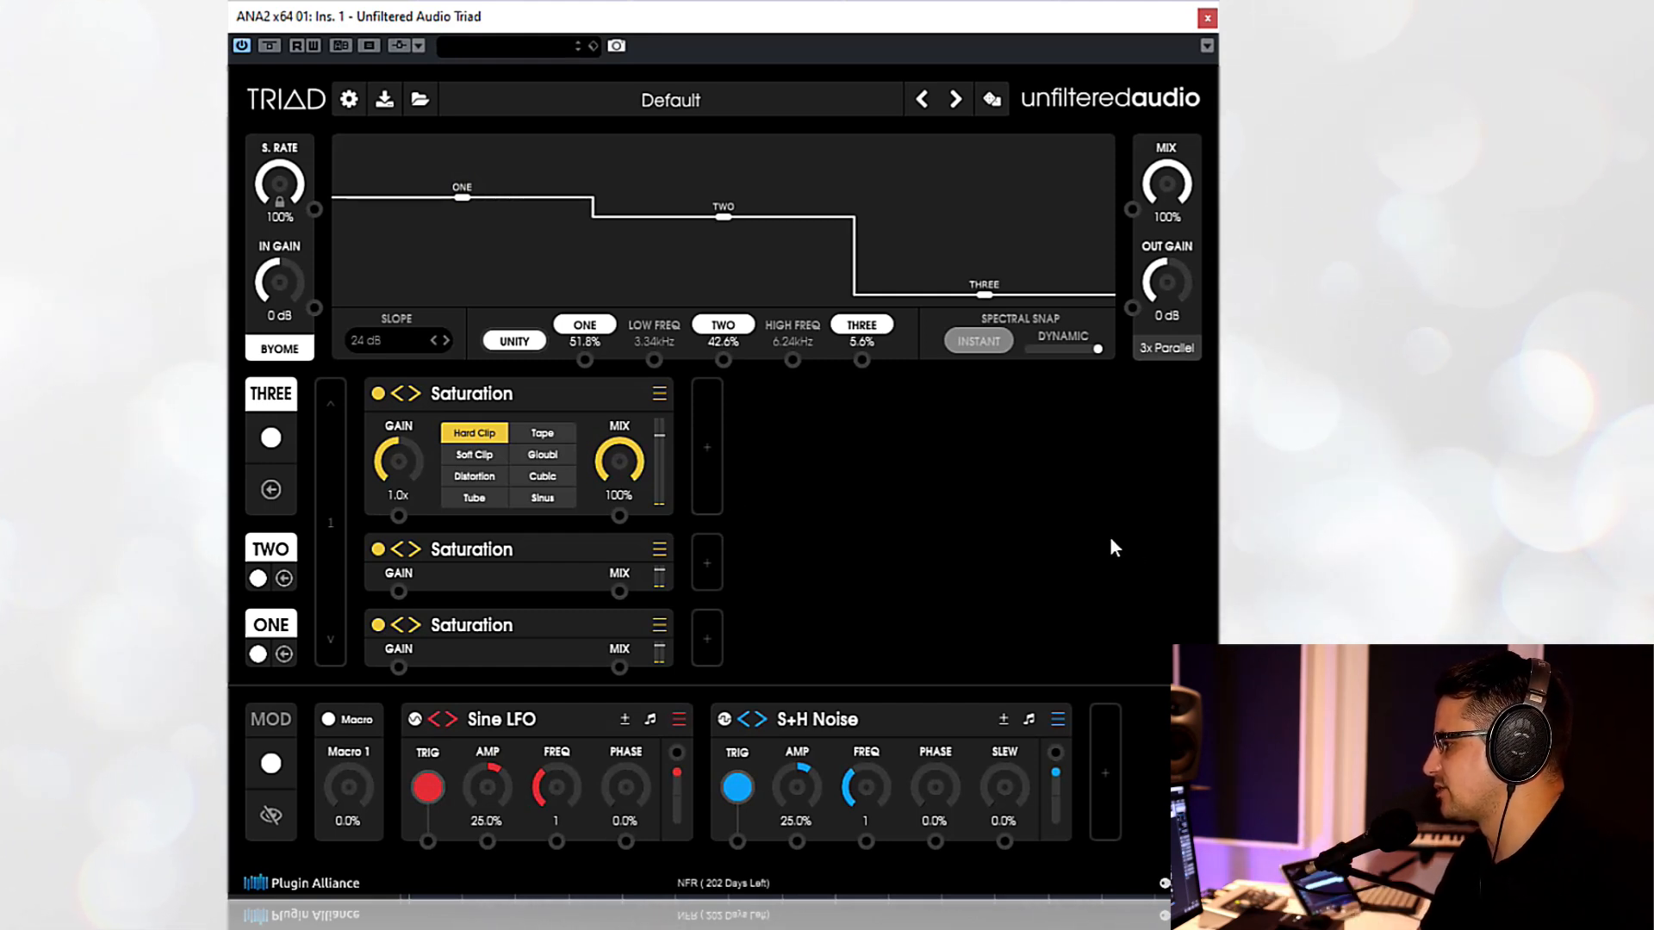
- Switch the split mode to 2x Parallel and lower lane One to about 52.3%
left_click(1163, 348)
left_click(1176, 451)
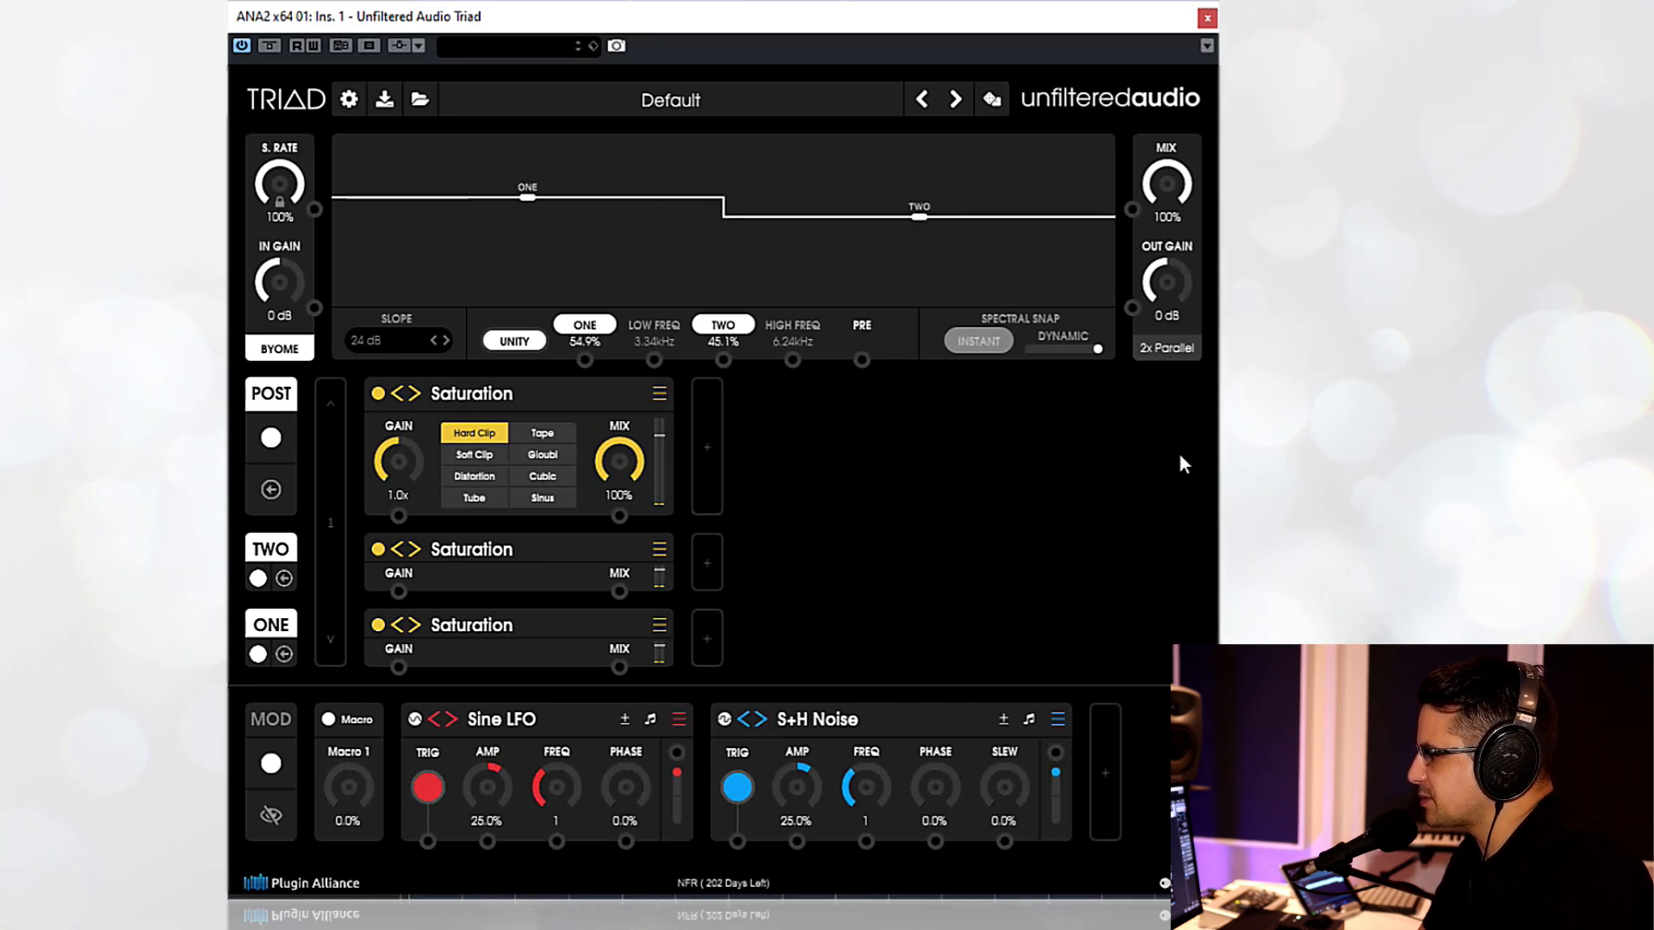
left_click_drag(520, 198, 520, 209)
- Switch the split mode to Left-Right and lower the left channel's level to about 50.3%
left_click(1167, 348)
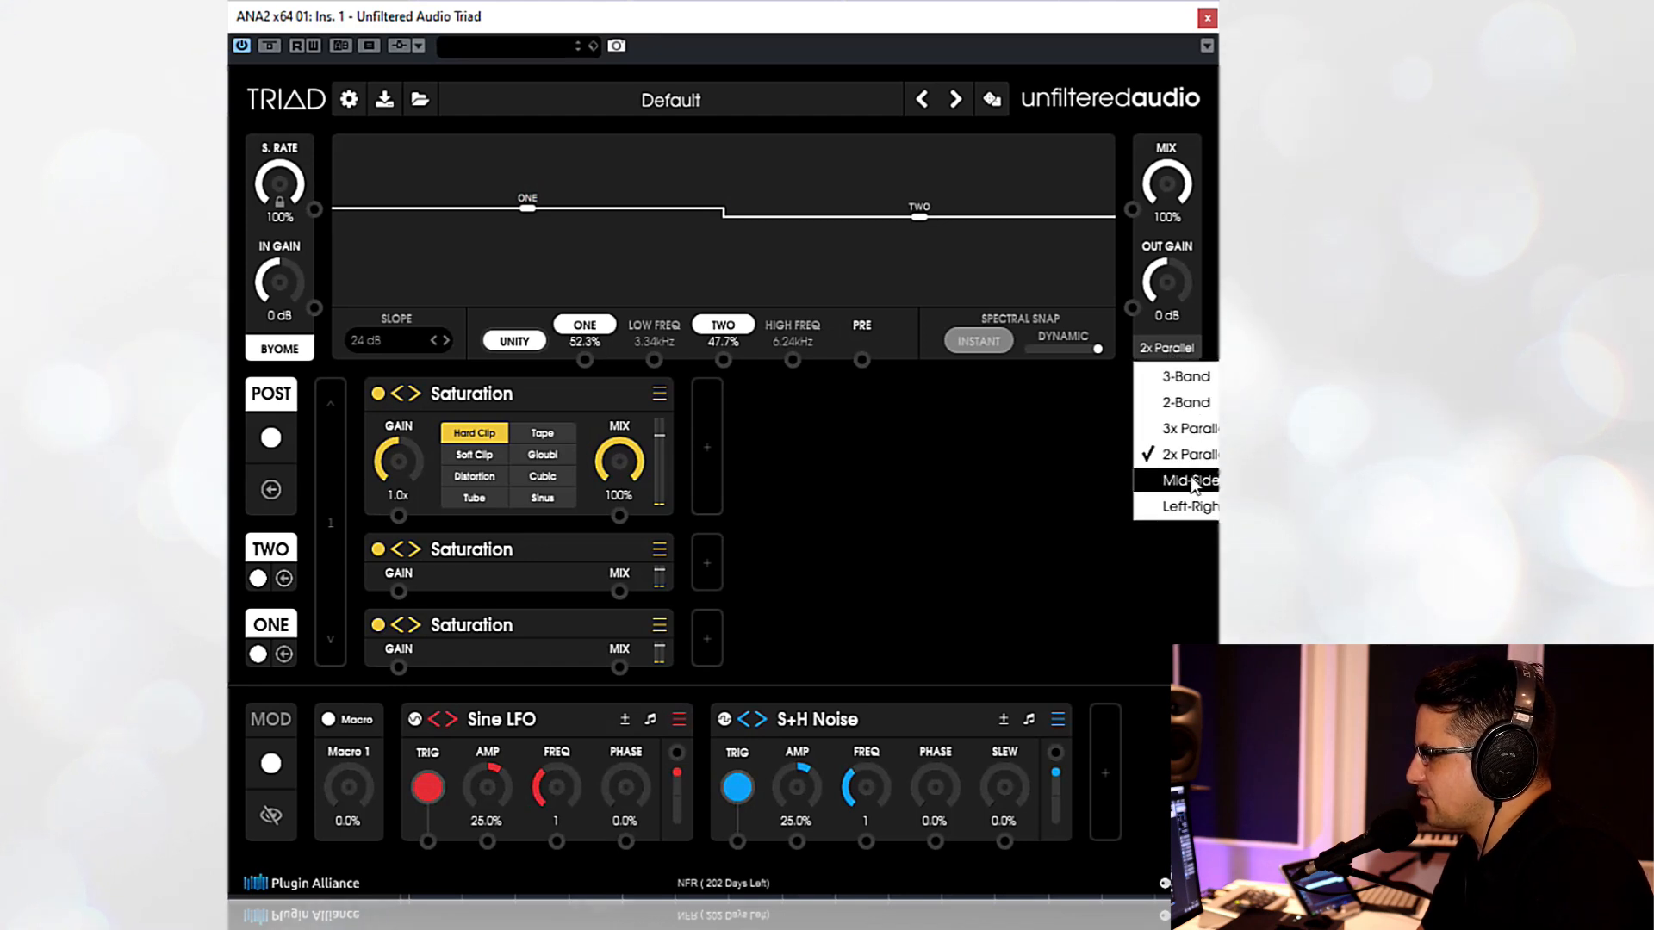
left_click(1189, 507)
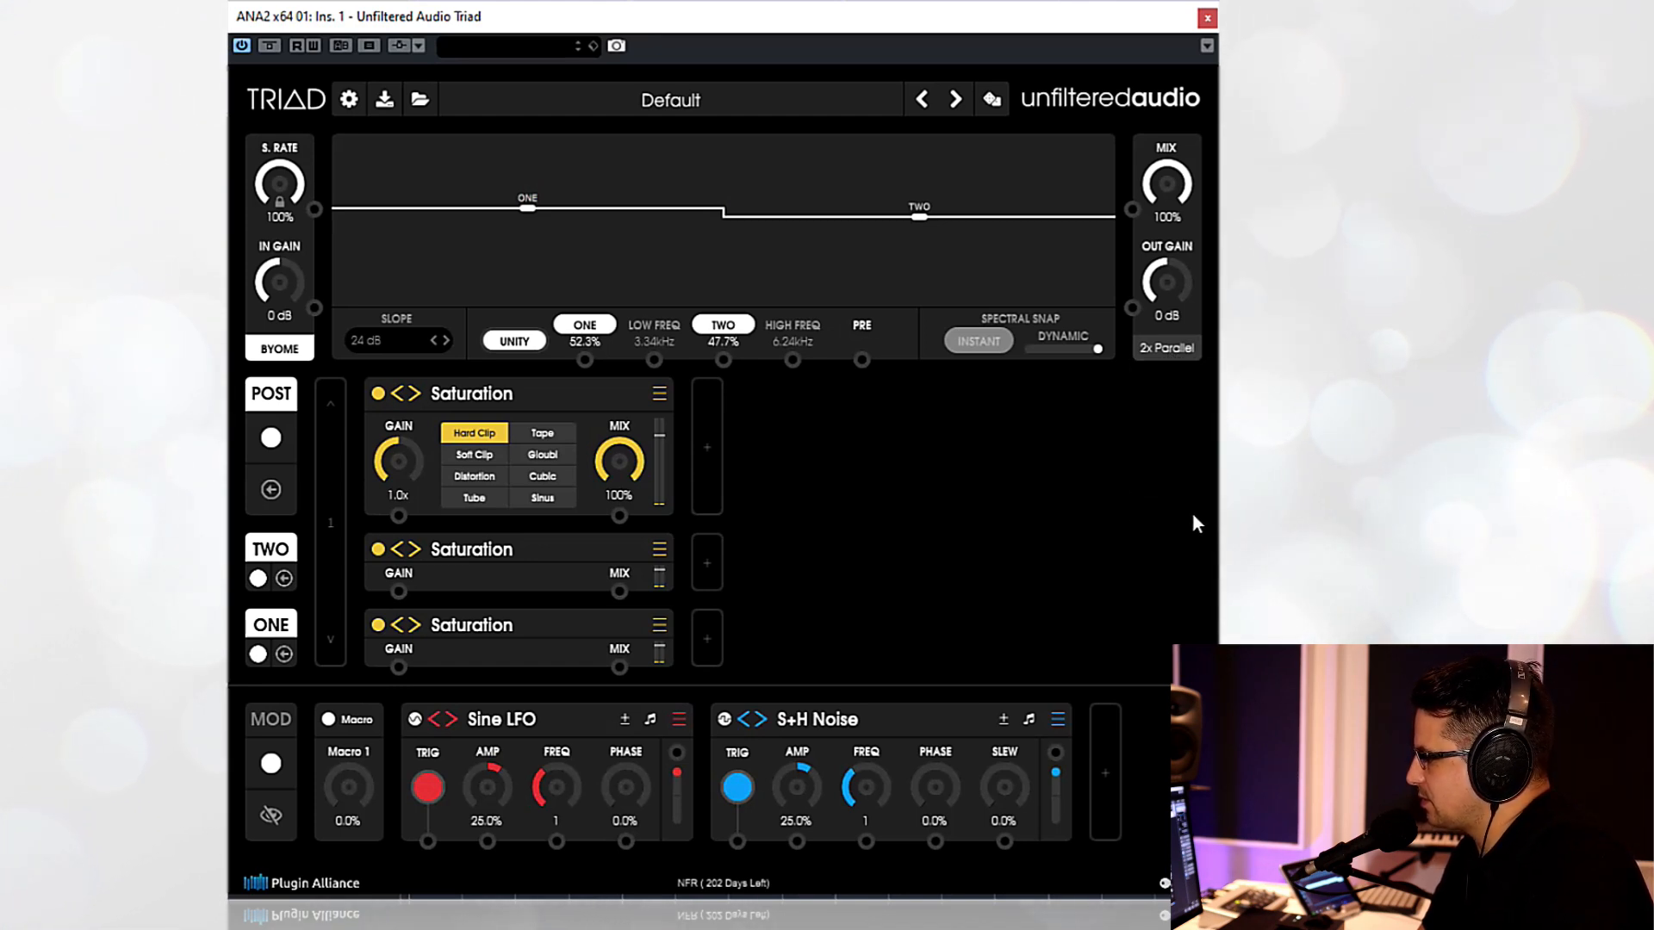
left_click_drag(517, 205, 517, 215)
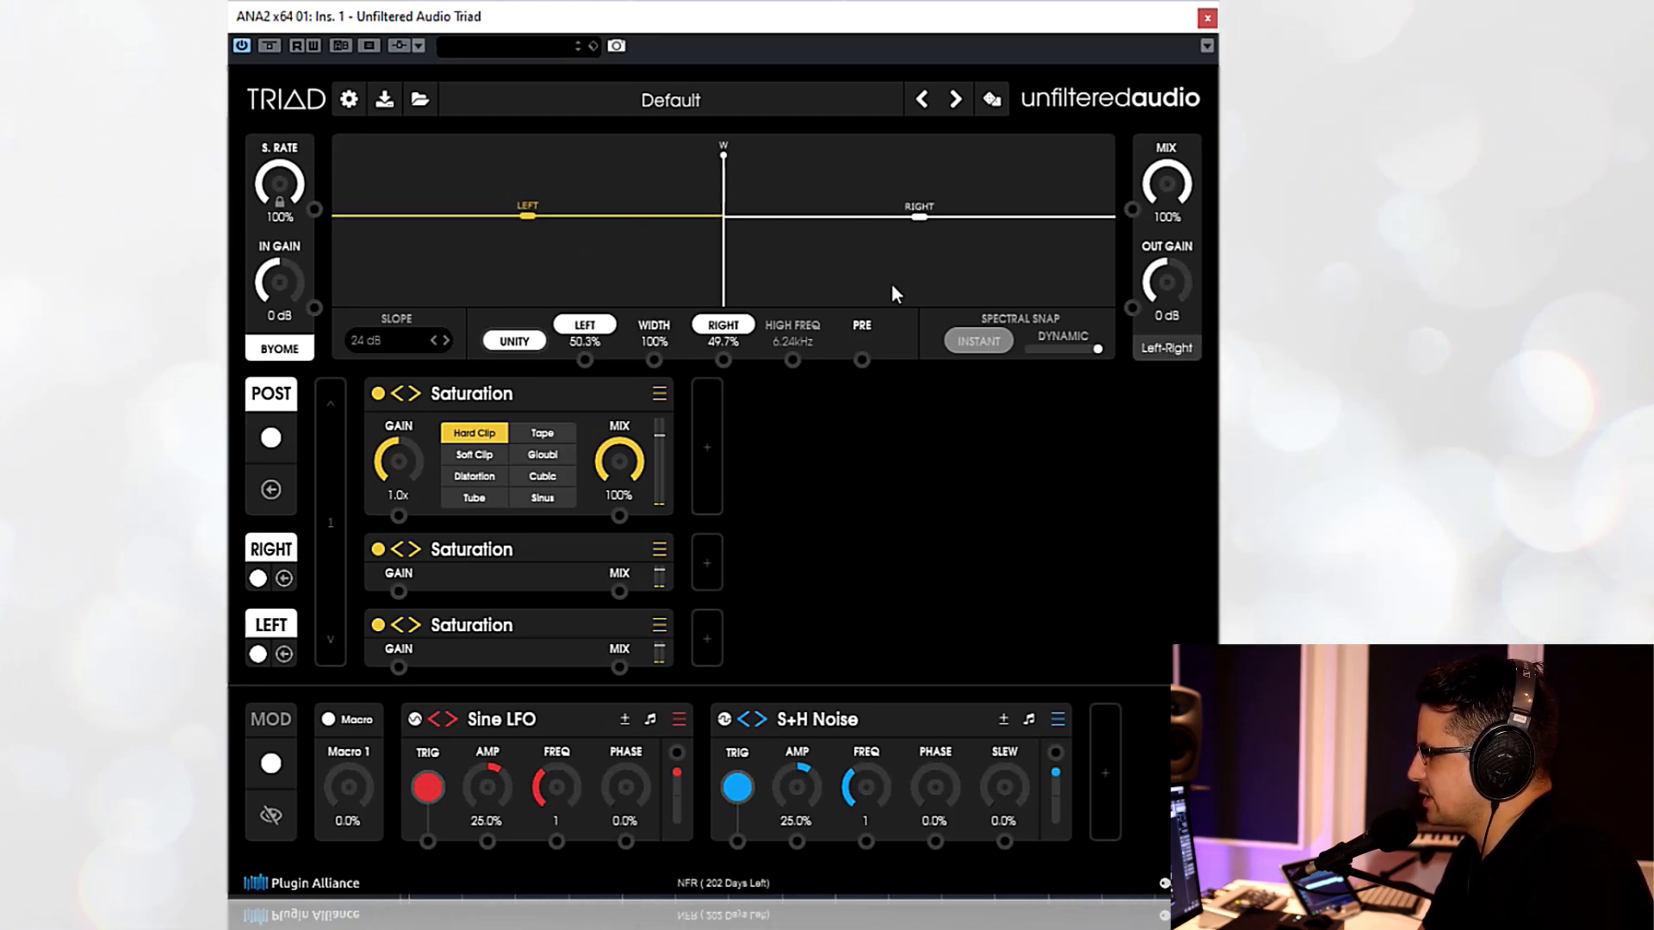
- Switch the split mode to Mid-Side and fine-tune the mid and side levels to about 50% each
left_click(1166, 347)
left_click(1189, 481)
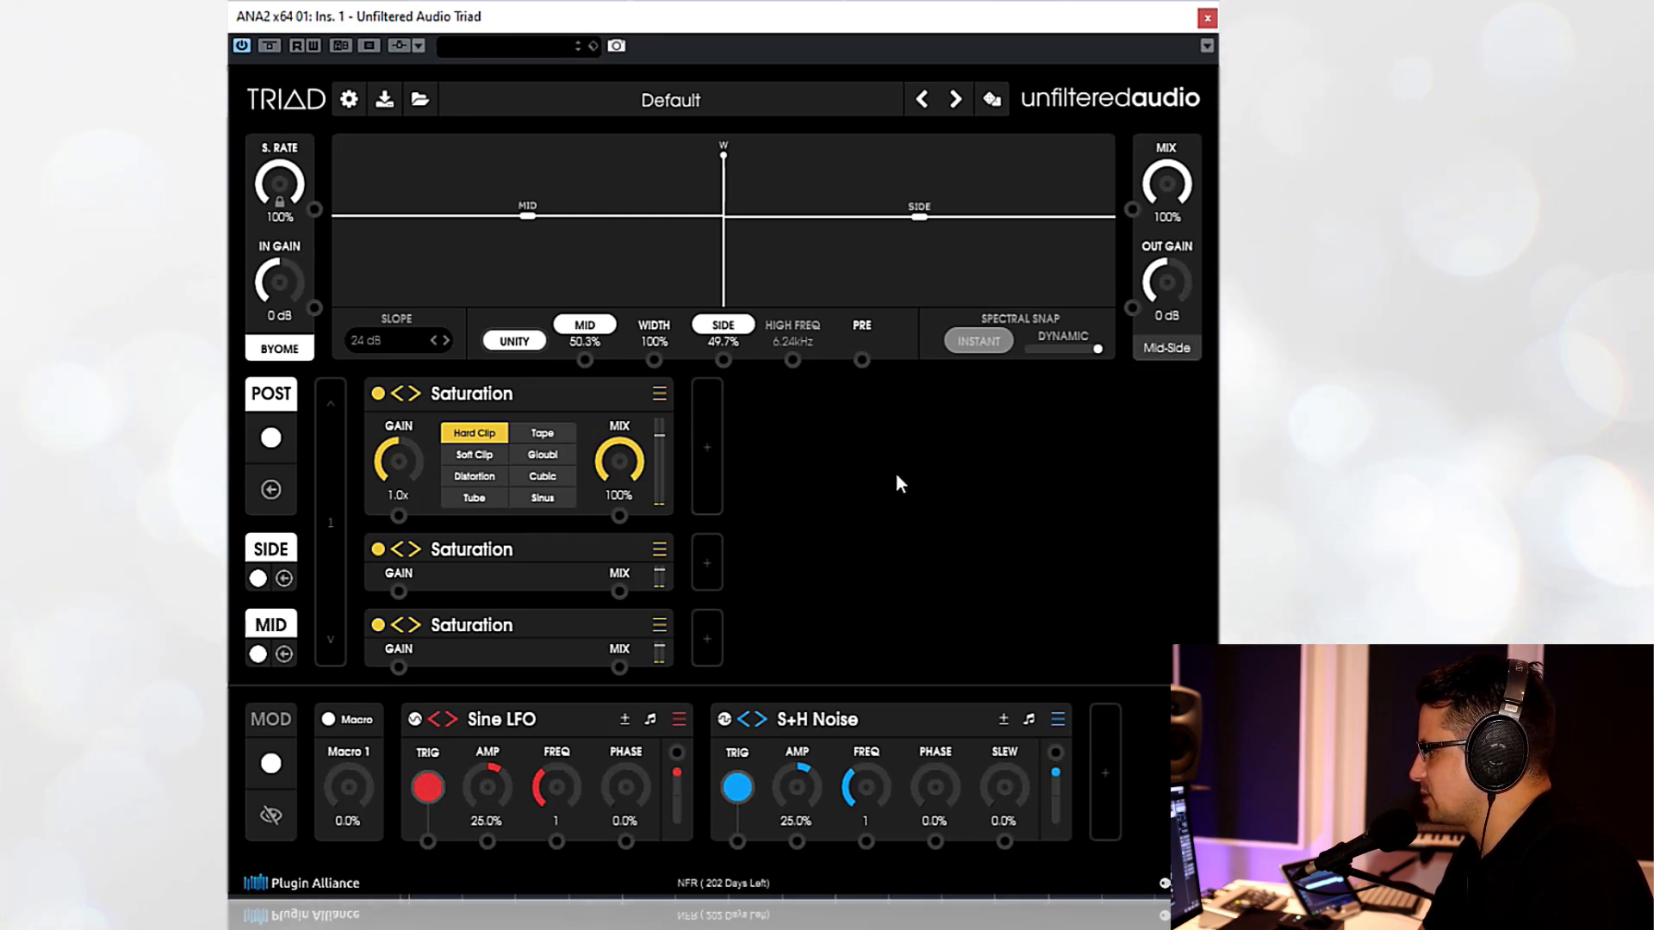
left_click_drag(524, 219, 525, 221)
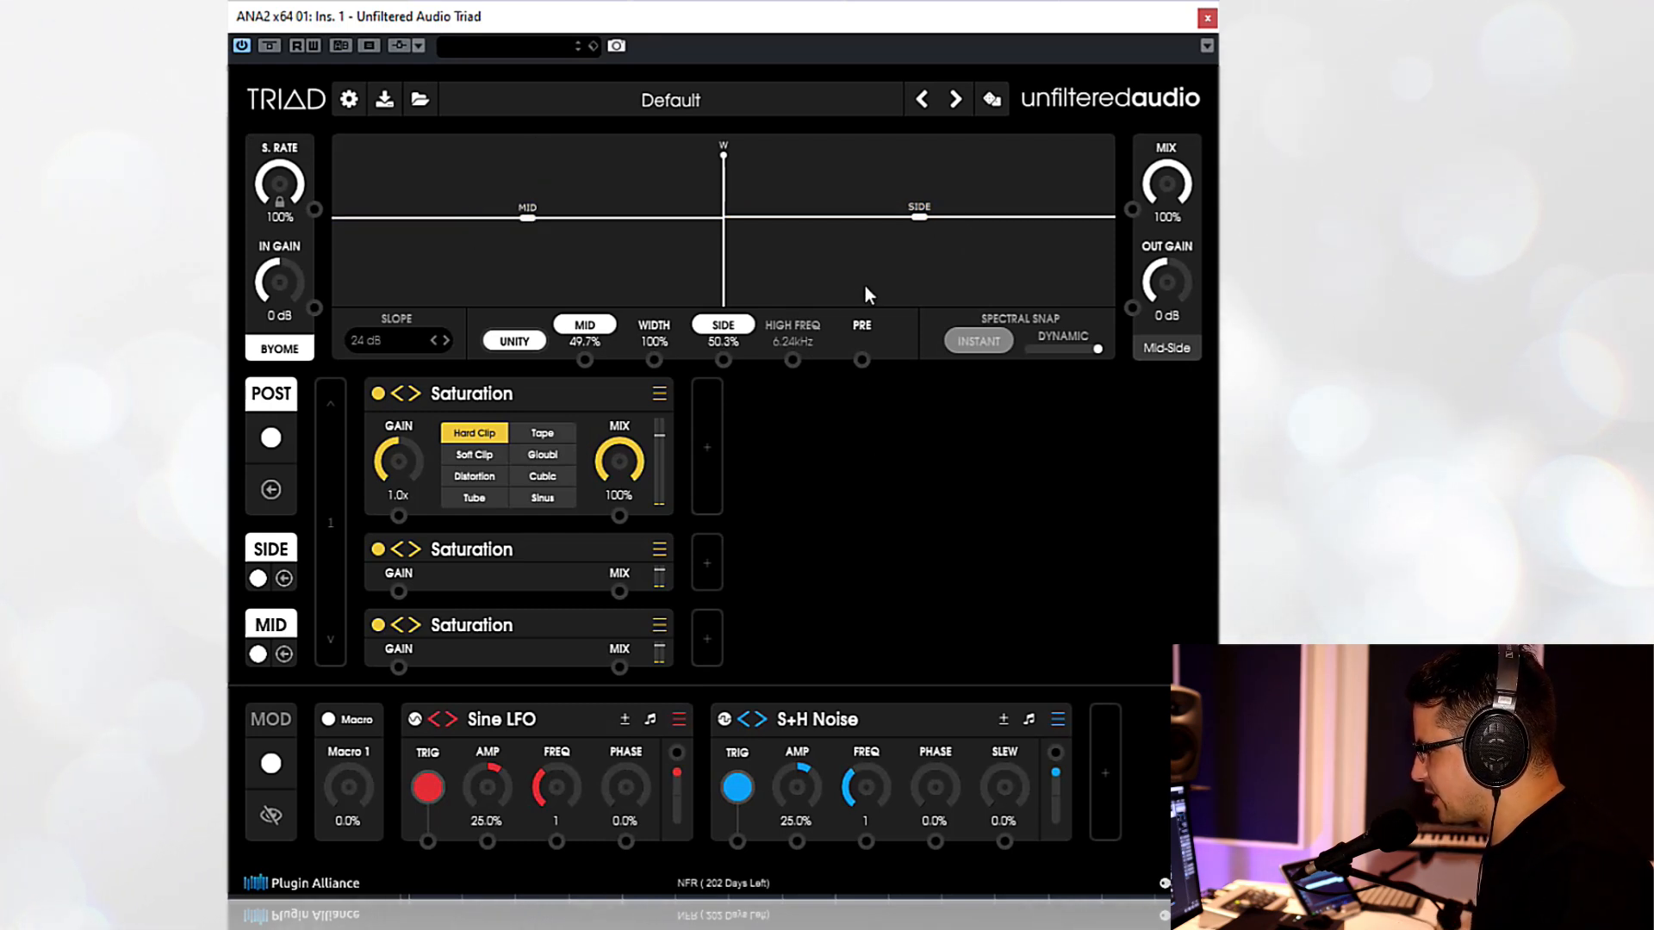
left_click_drag(920, 215, 923, 221)
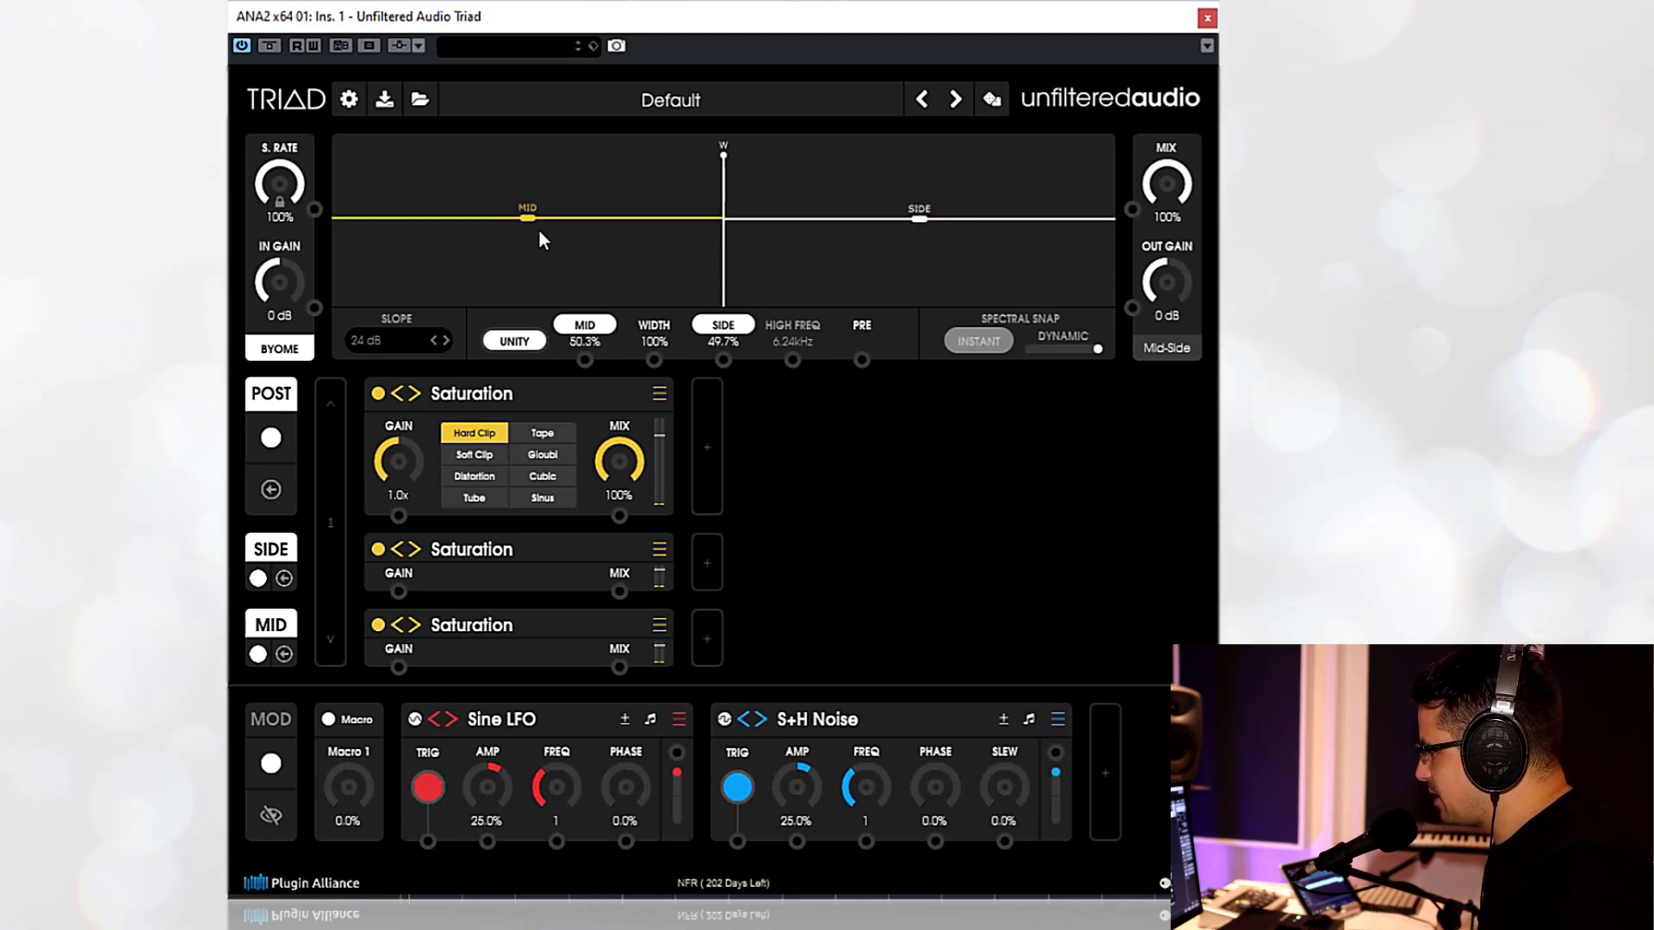
left_click_drag(529, 220, 529, 224)
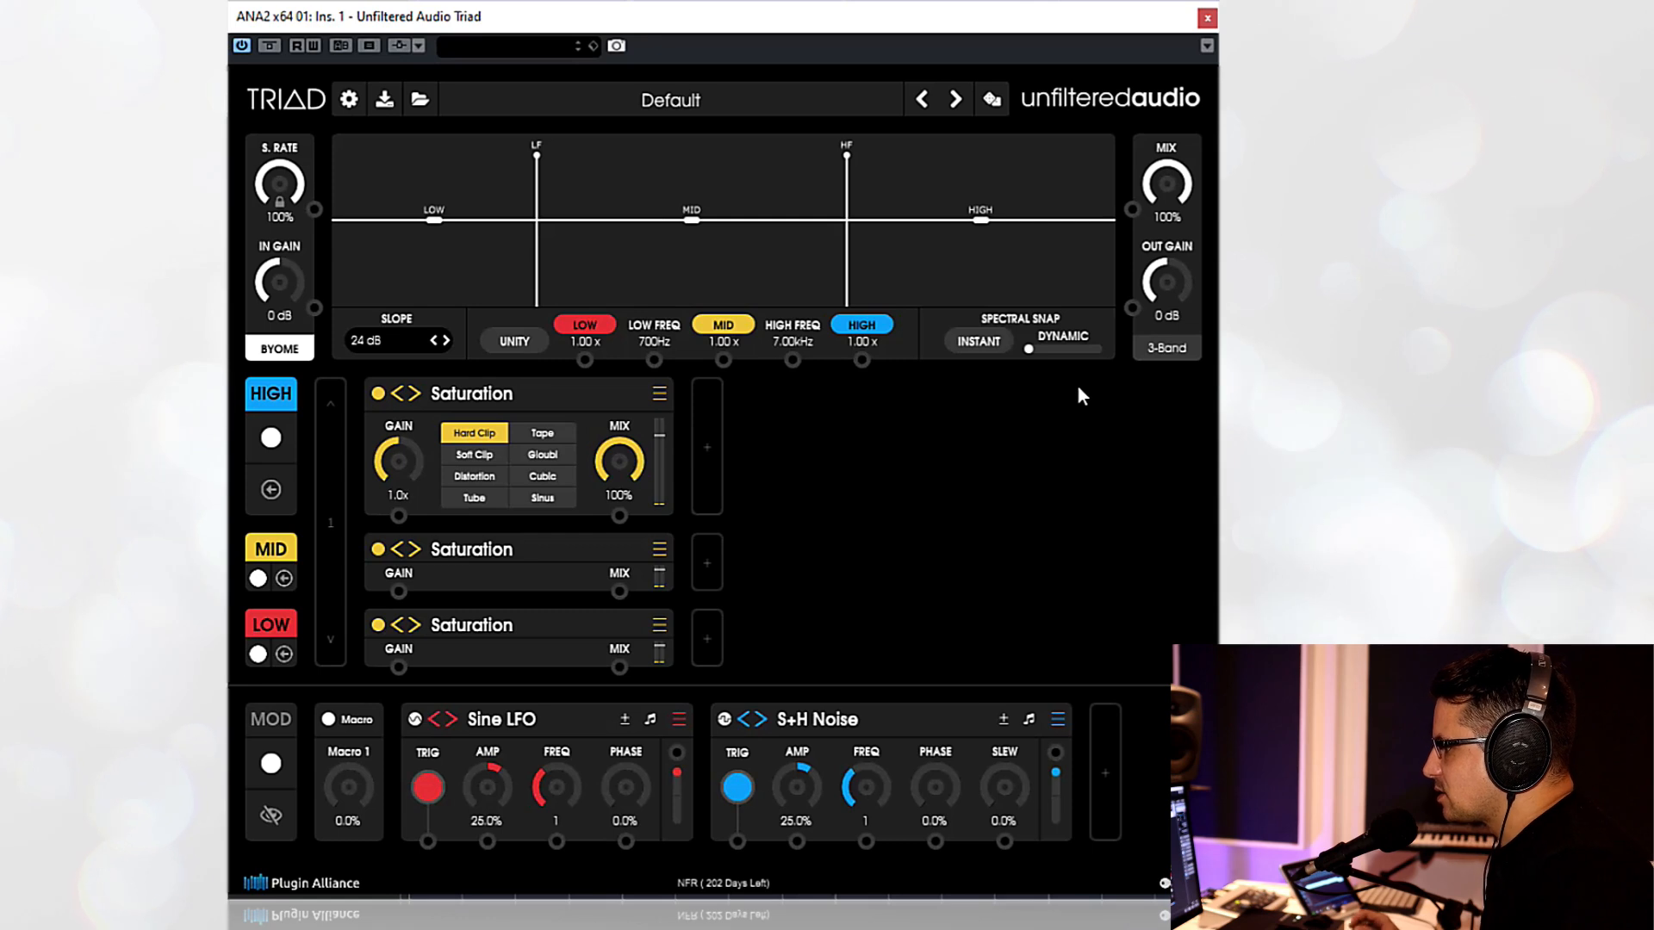
- From the default settings, set the split mode to Mid-Side and audition it briefly
left_click(1186, 353)
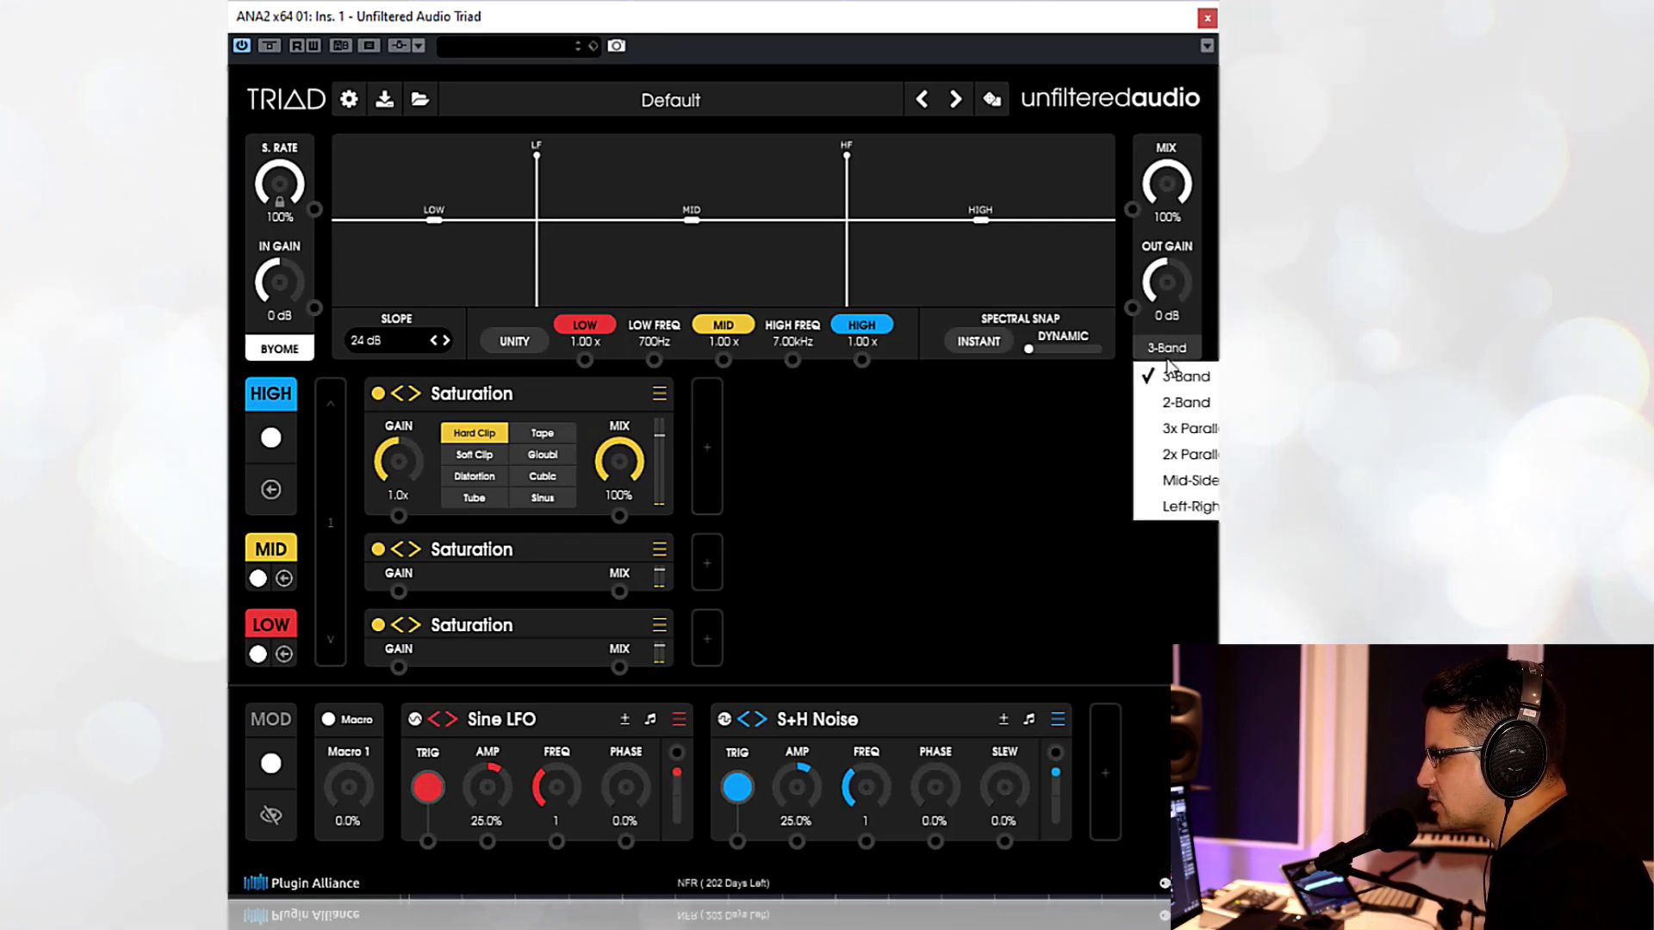
left_click(1172, 482)
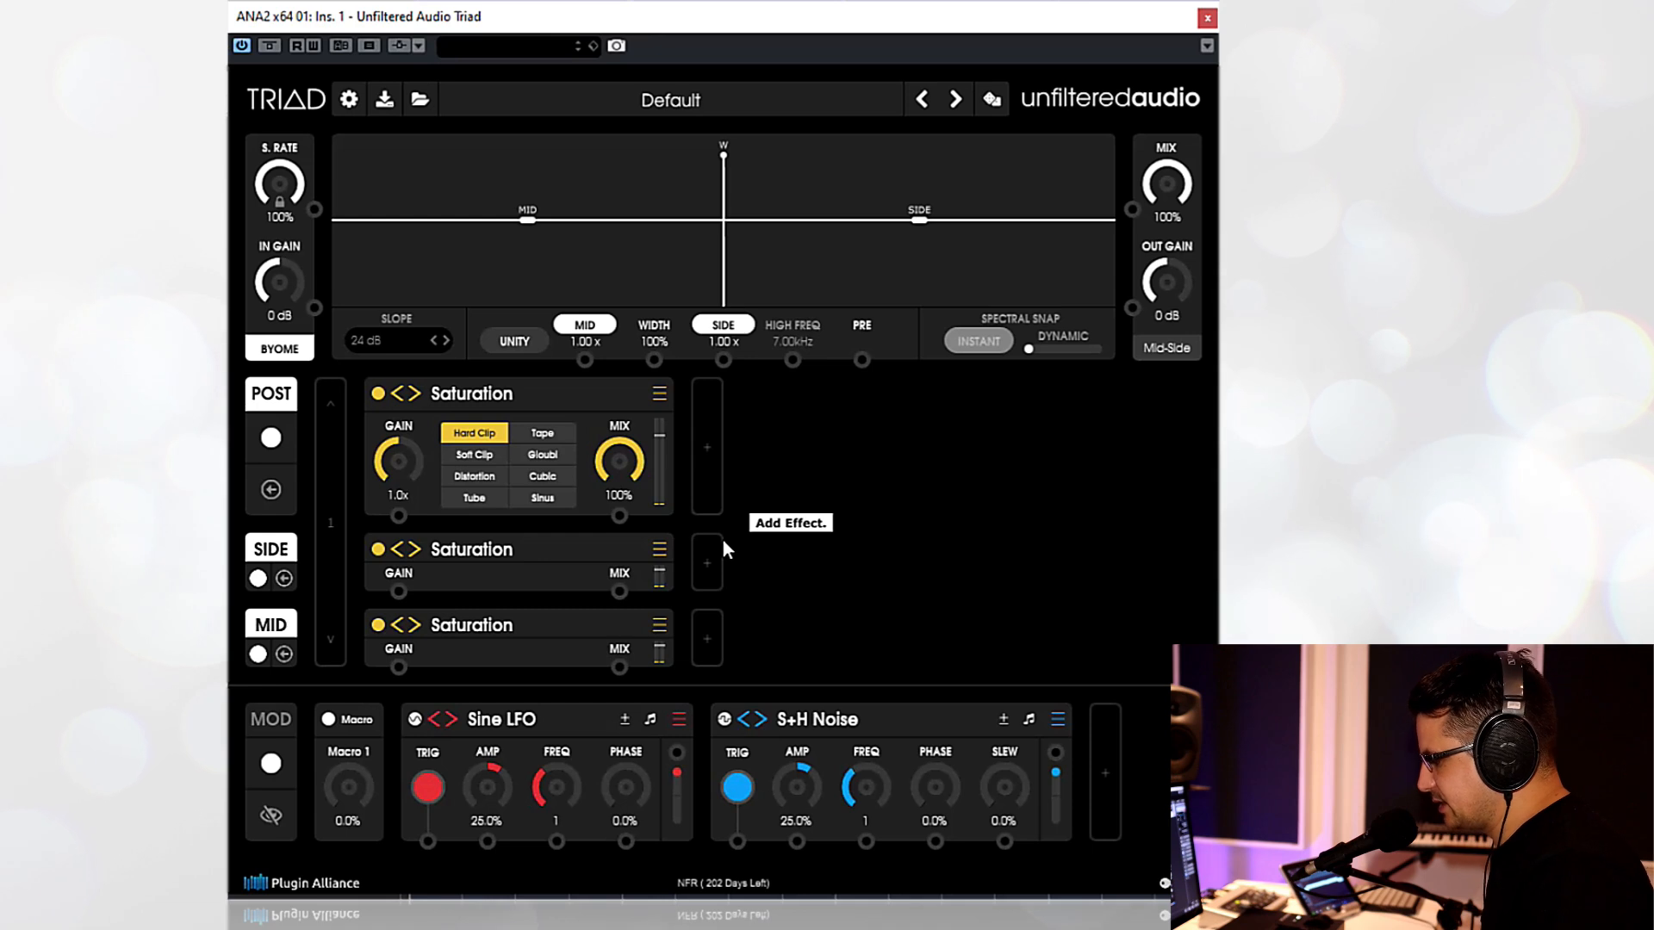
key("space")
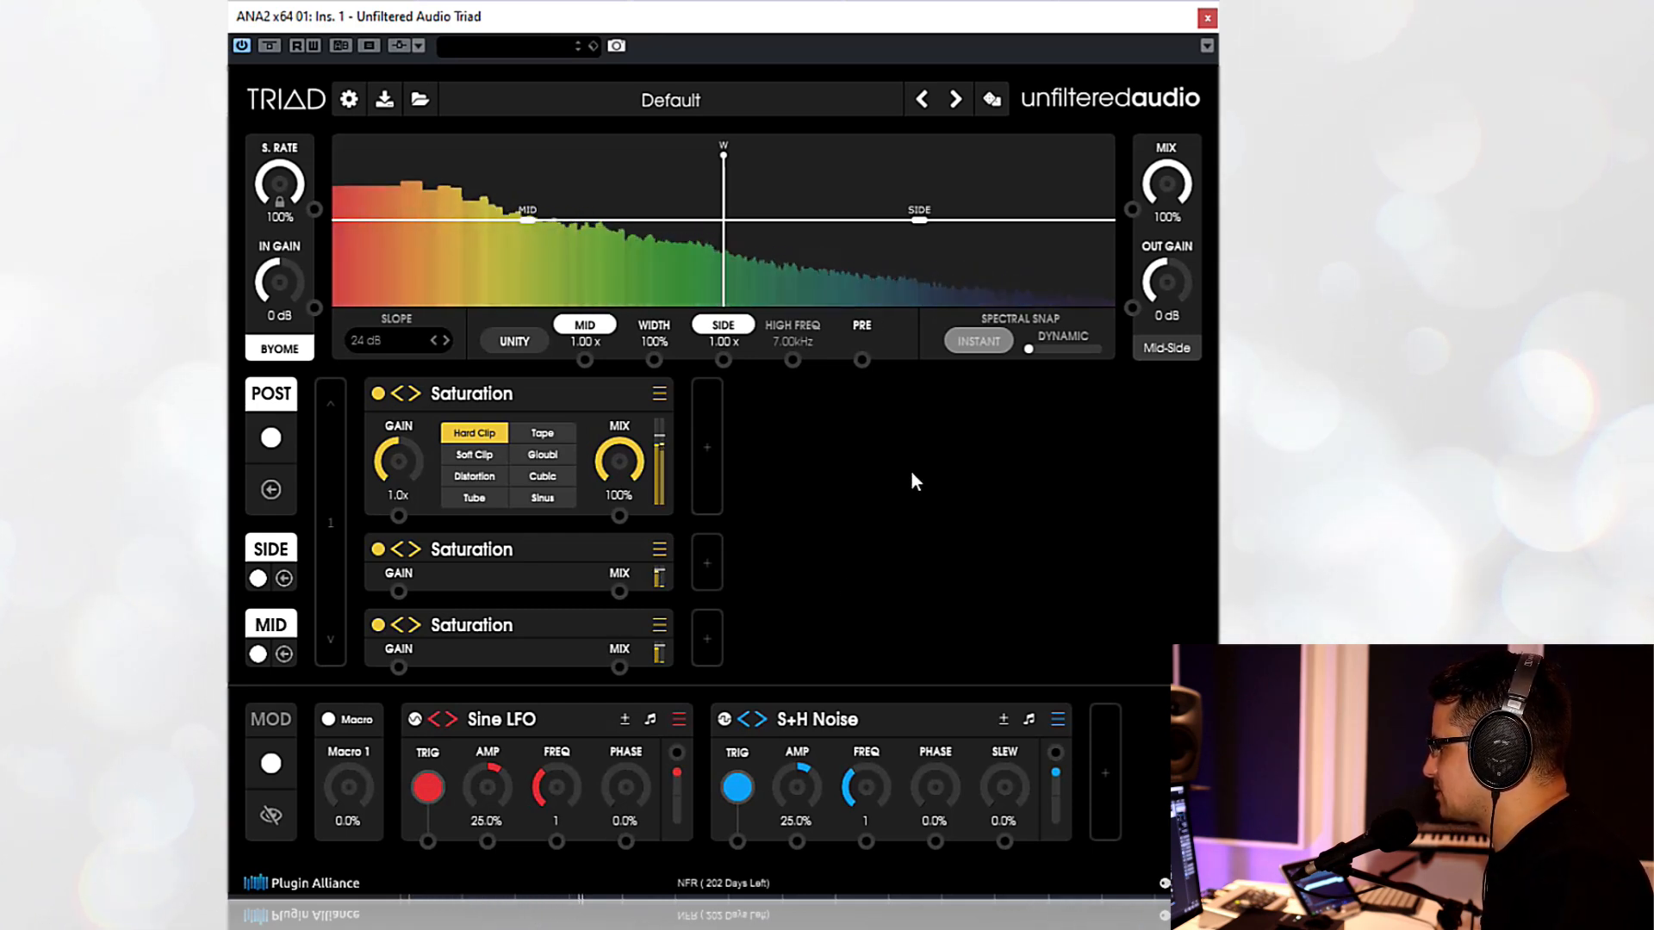
key("space")
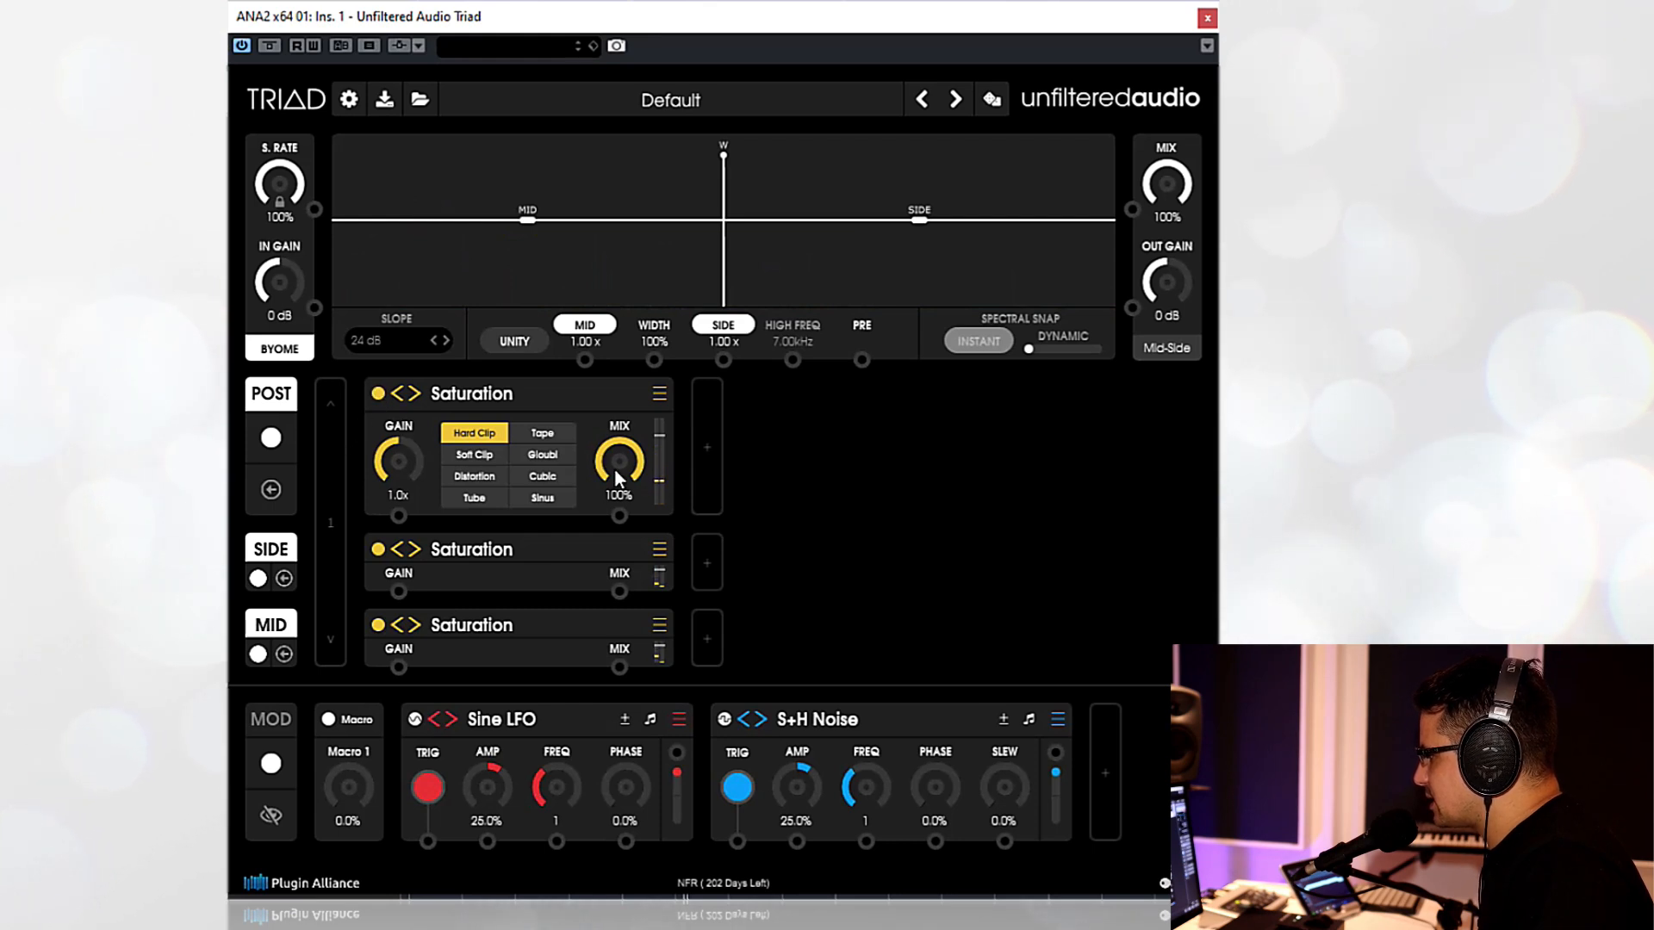
- Bypass the Post row's Saturation effect and turn off the whole Post row
left_click(377, 394)
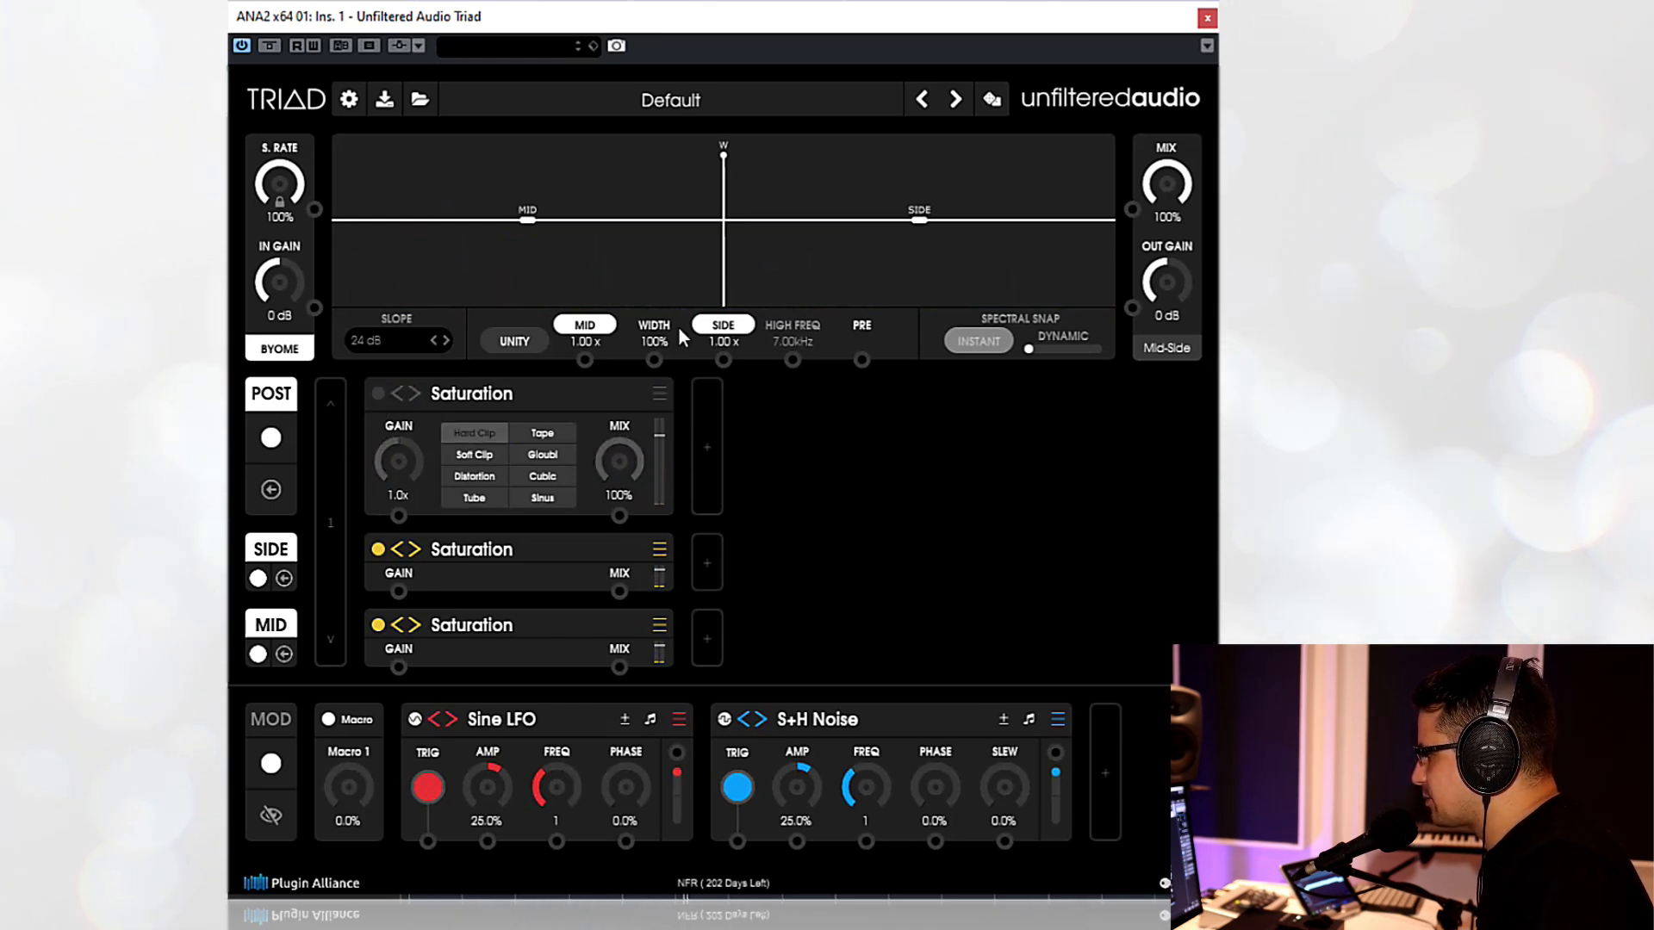
left_click(270, 438)
left_click(268, 435)
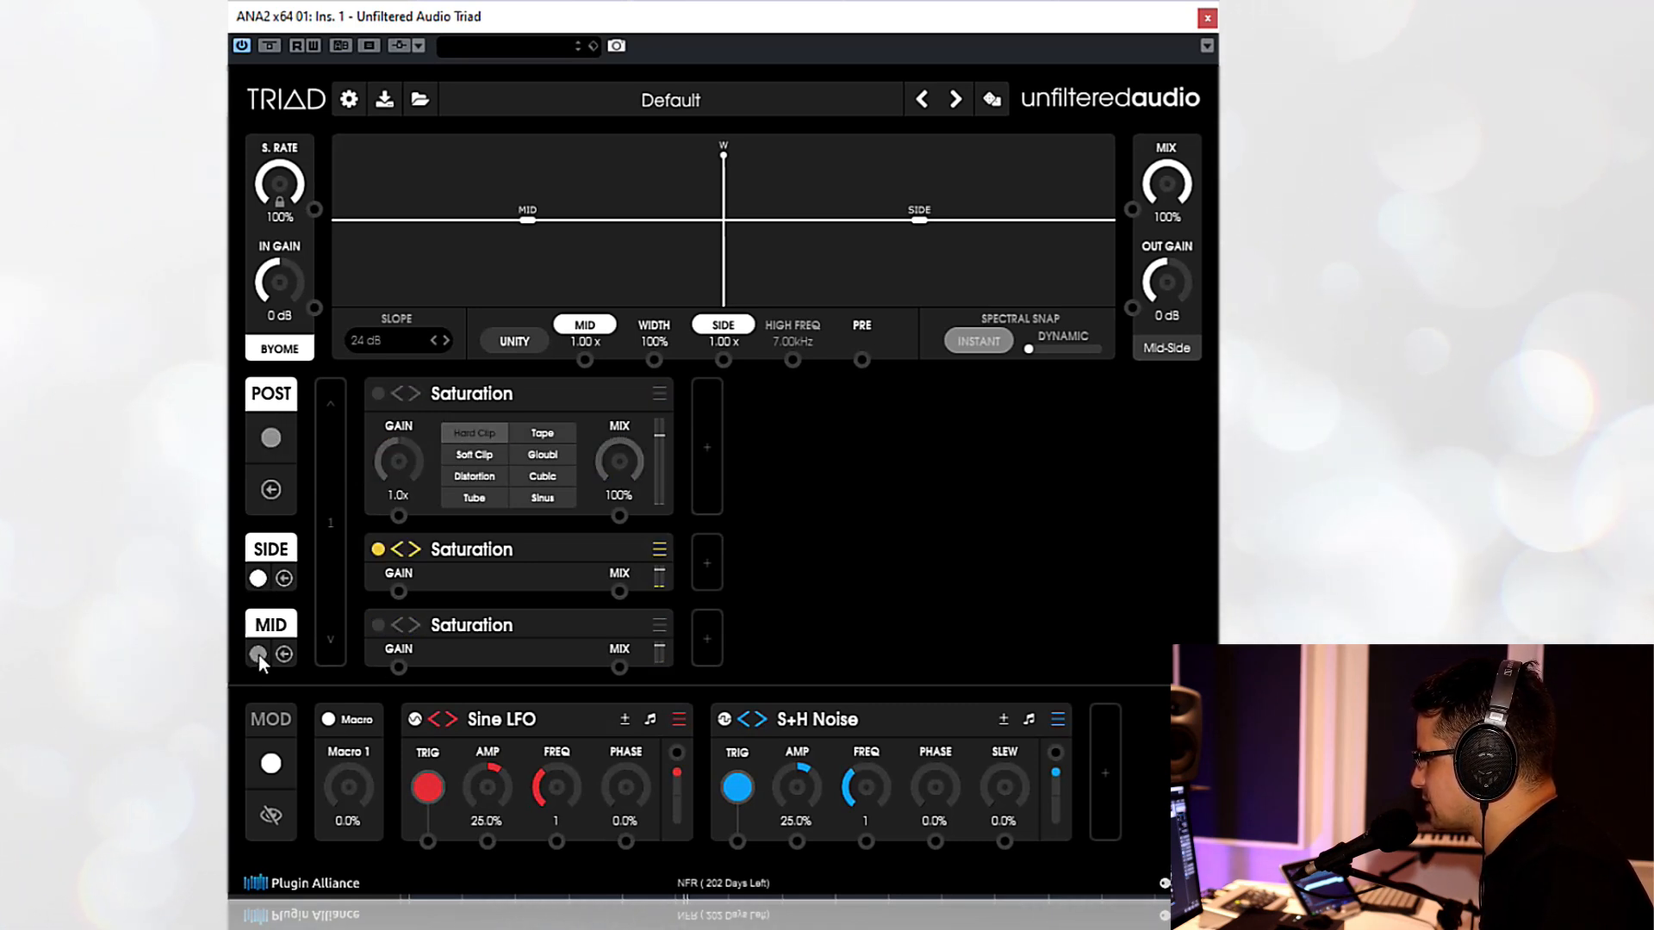
- Toggle the Mid and Side rows off and back on, and collapse the Post row's effects
left_click(258, 578)
left_click(258, 578)
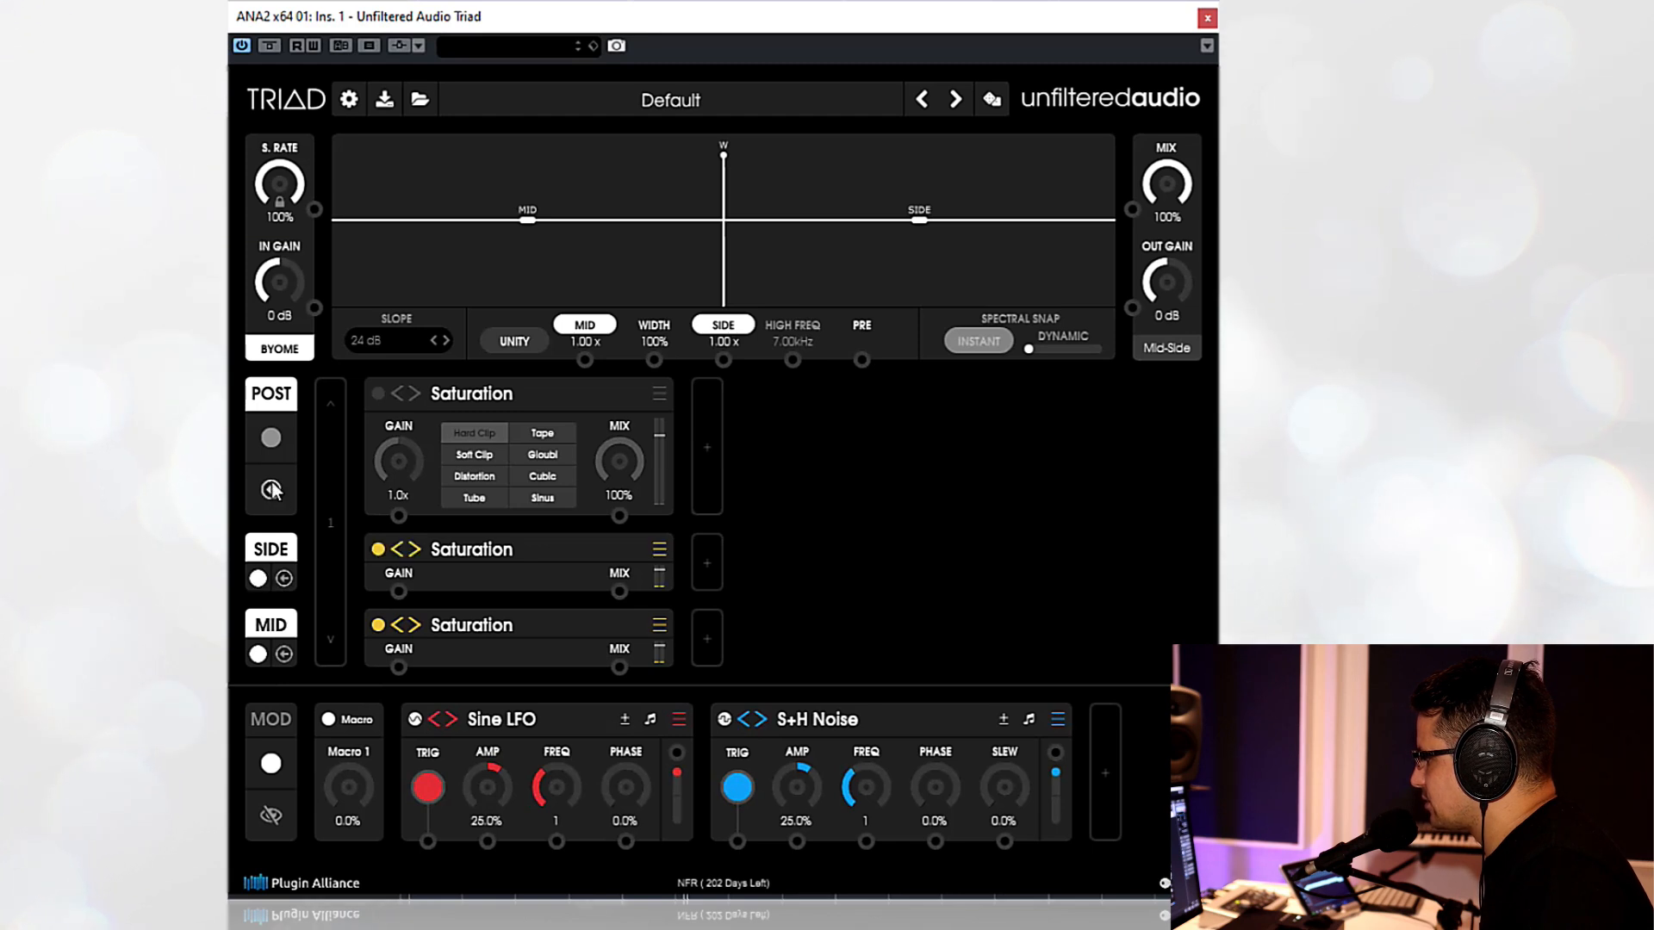
left_click(272, 489)
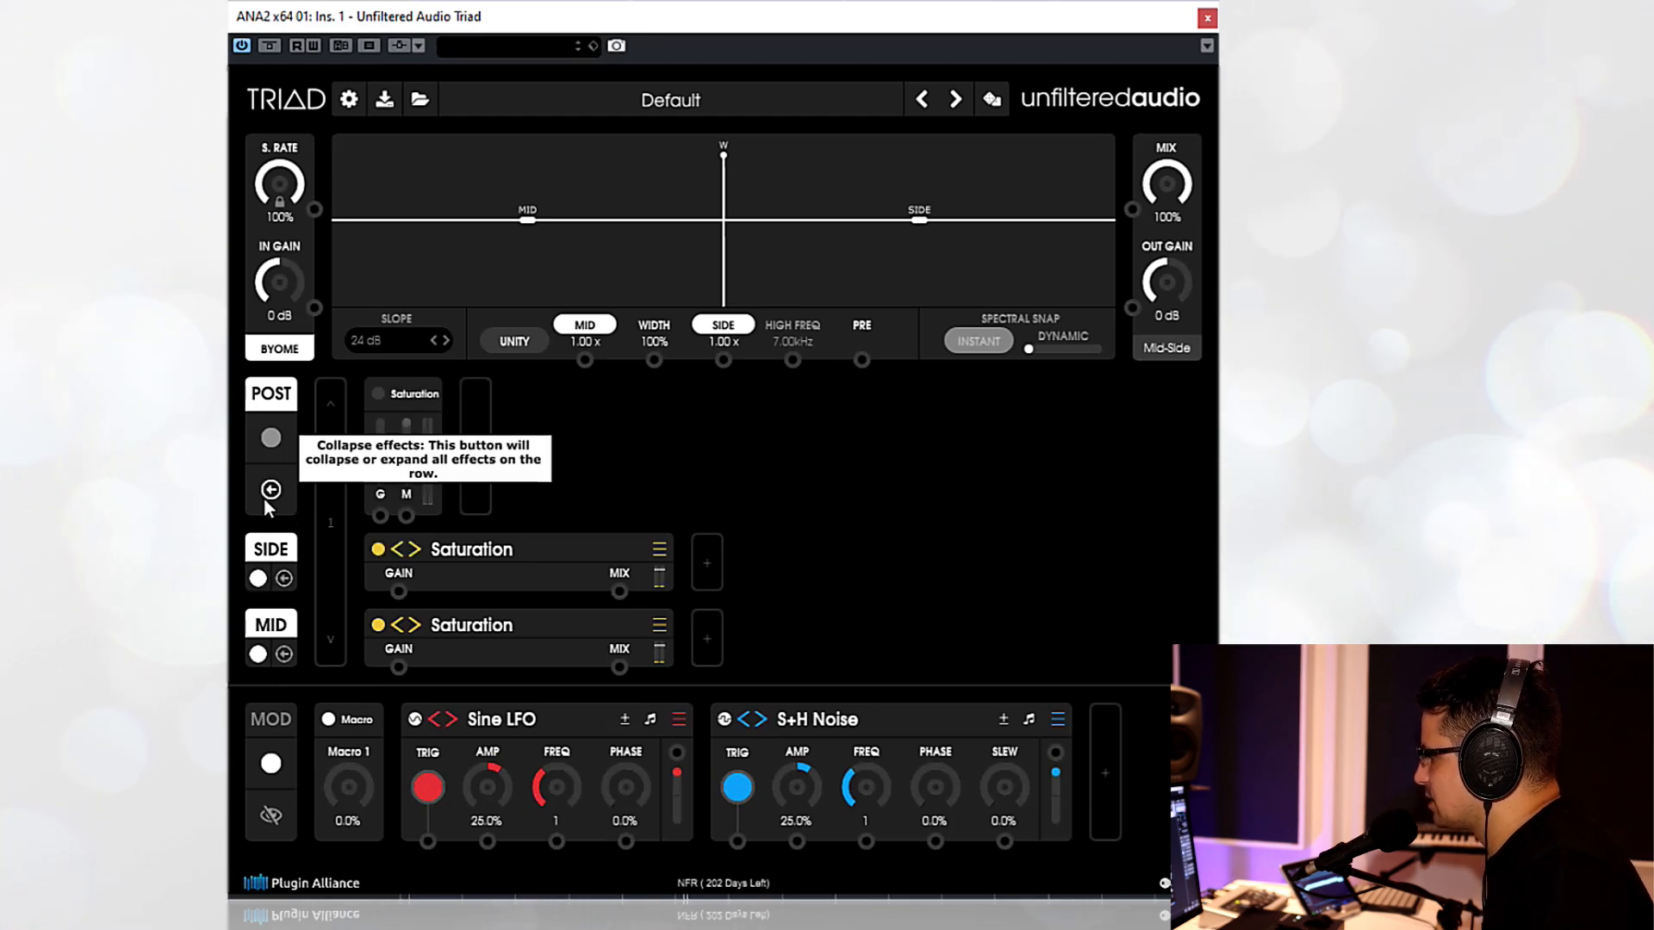
- Toggle the collapsed state of the Post and Side rows' effects, leaving the Post row's effects expanded
left_click(274, 495)
left_click(274, 494)
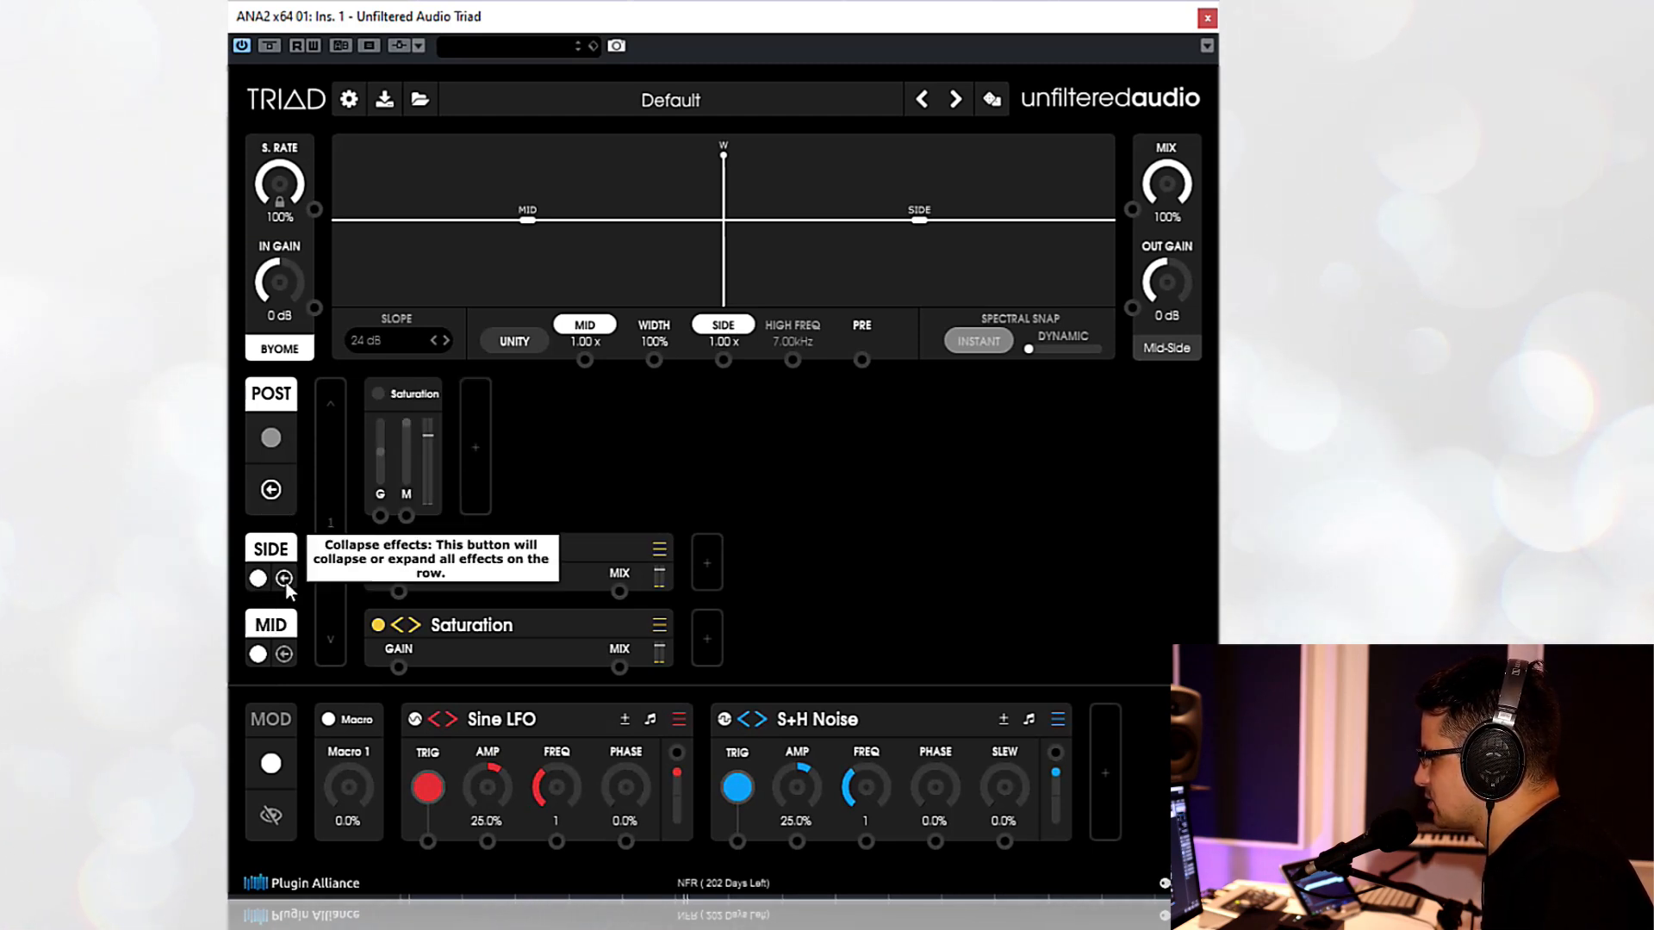
left_click(284, 579)
left_click(284, 579)
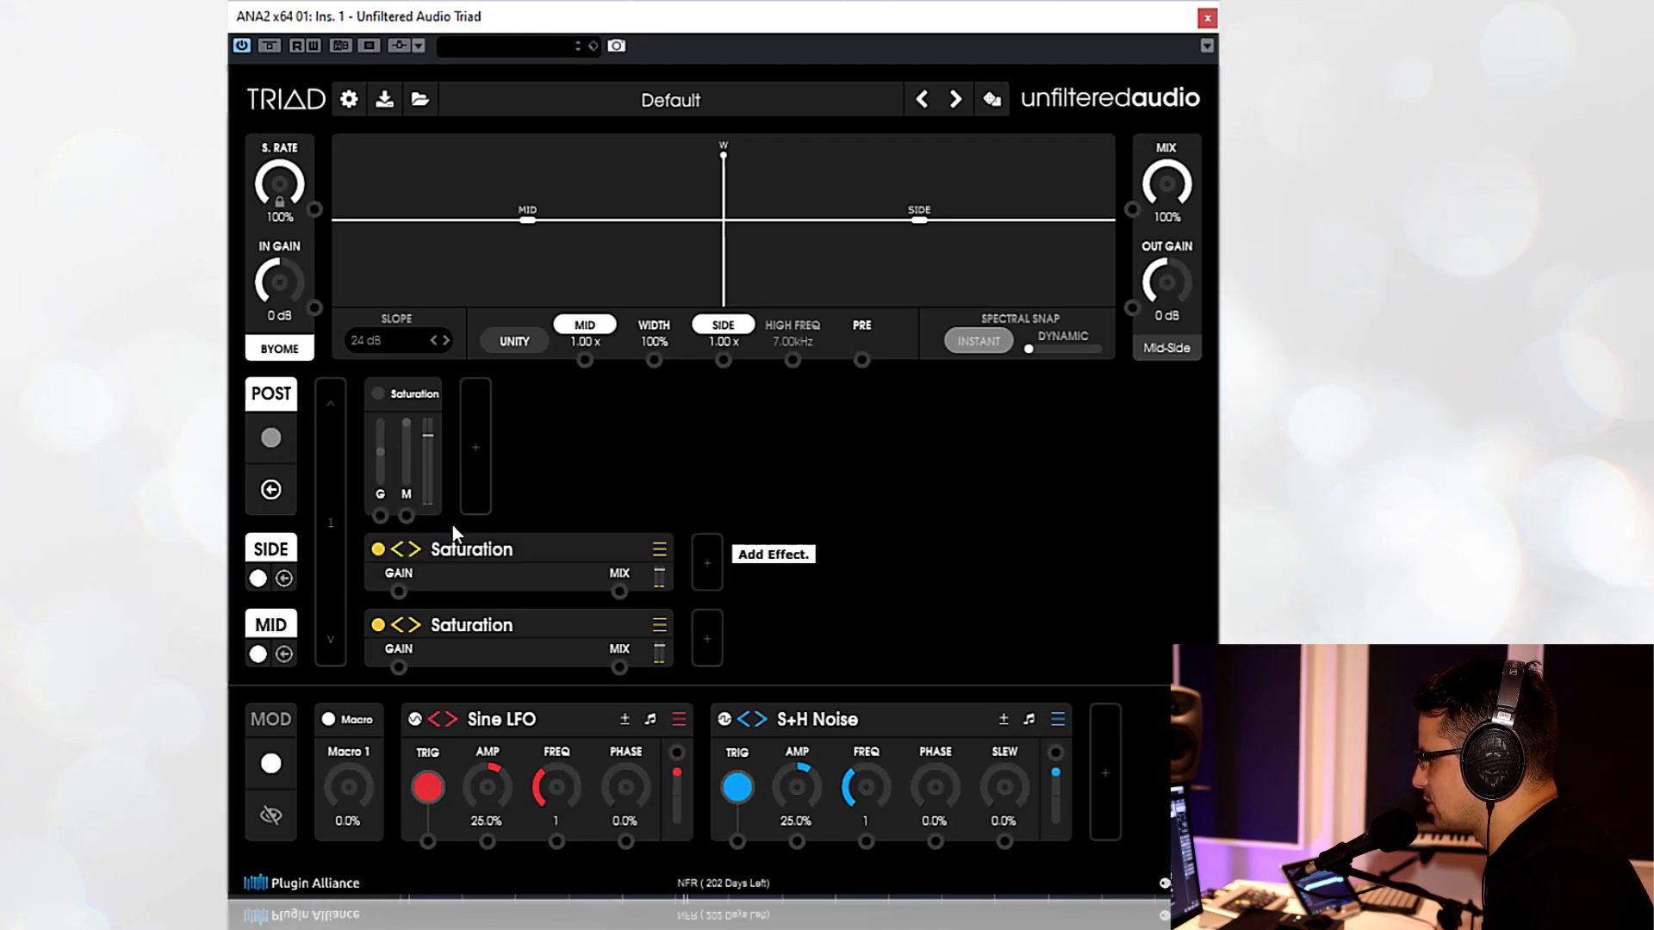
left_click(270, 490)
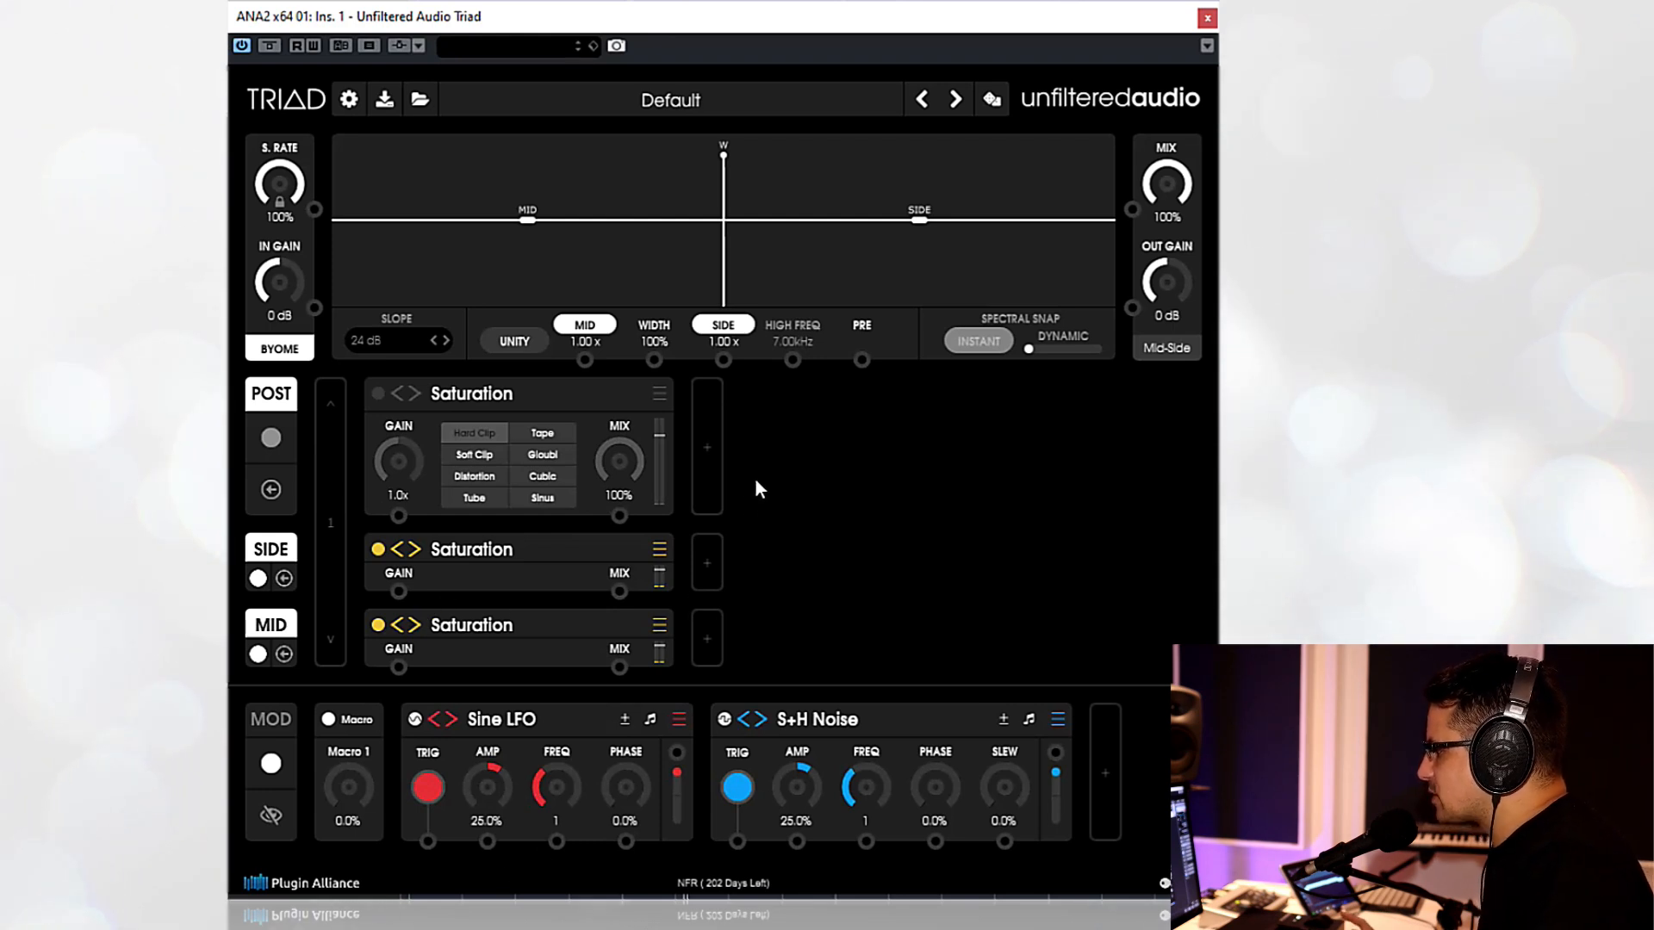
- Replace the Side row's Saturation effect with a Lo-Fi Reverb
left_click(661, 549)
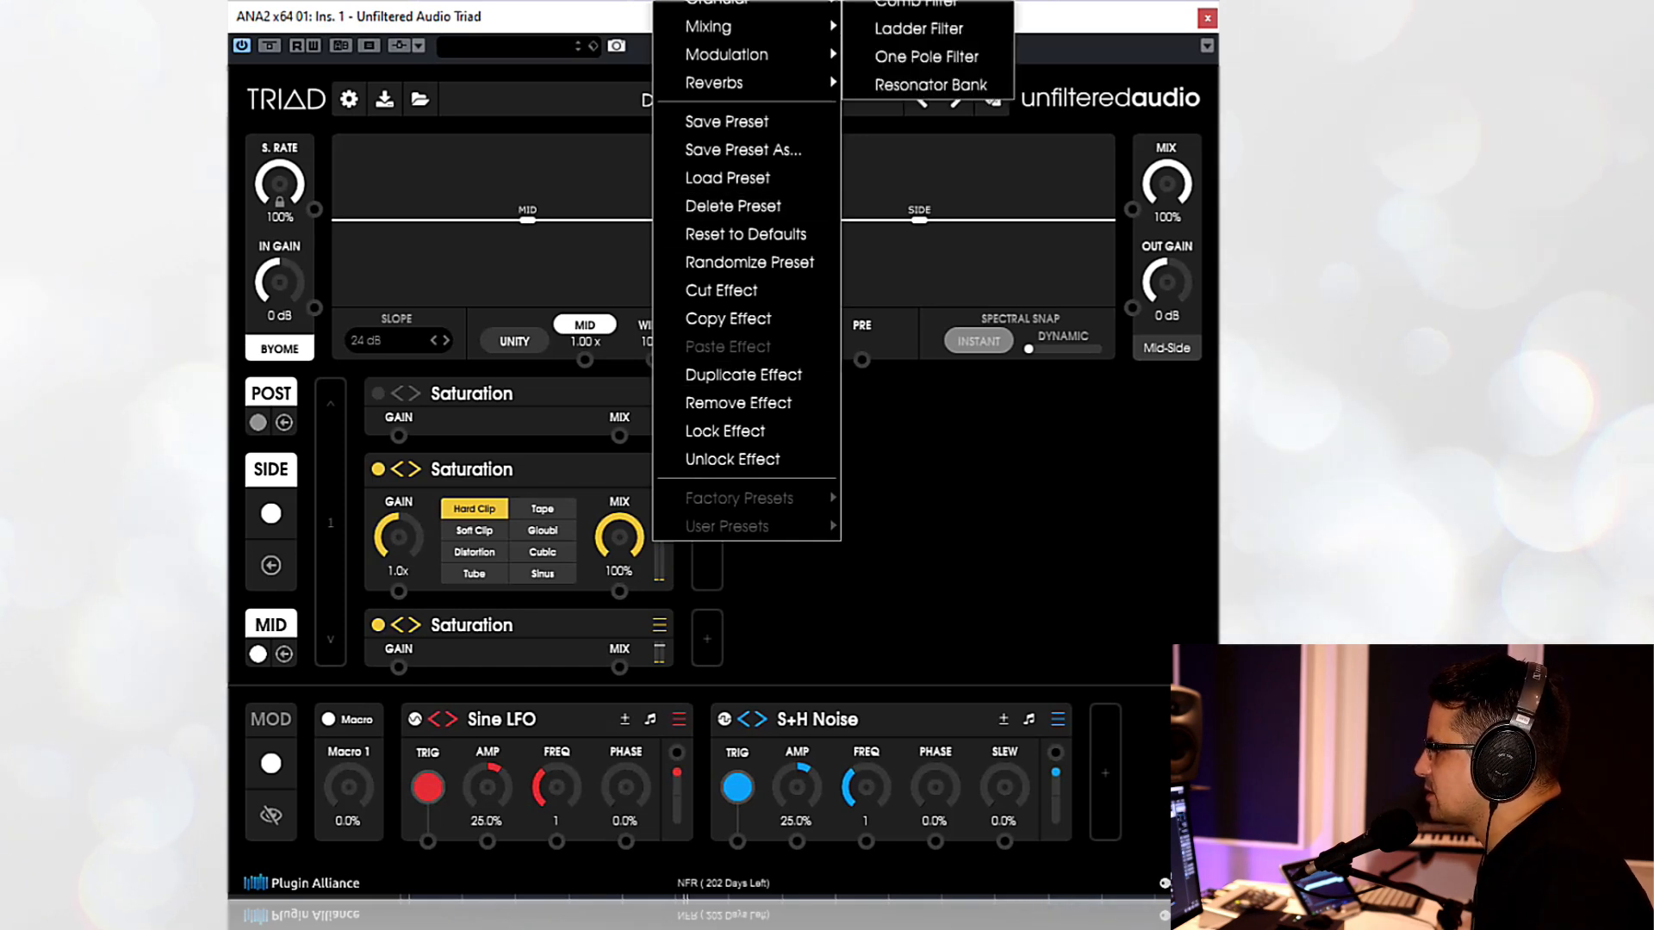
mouse_move(739, 90)
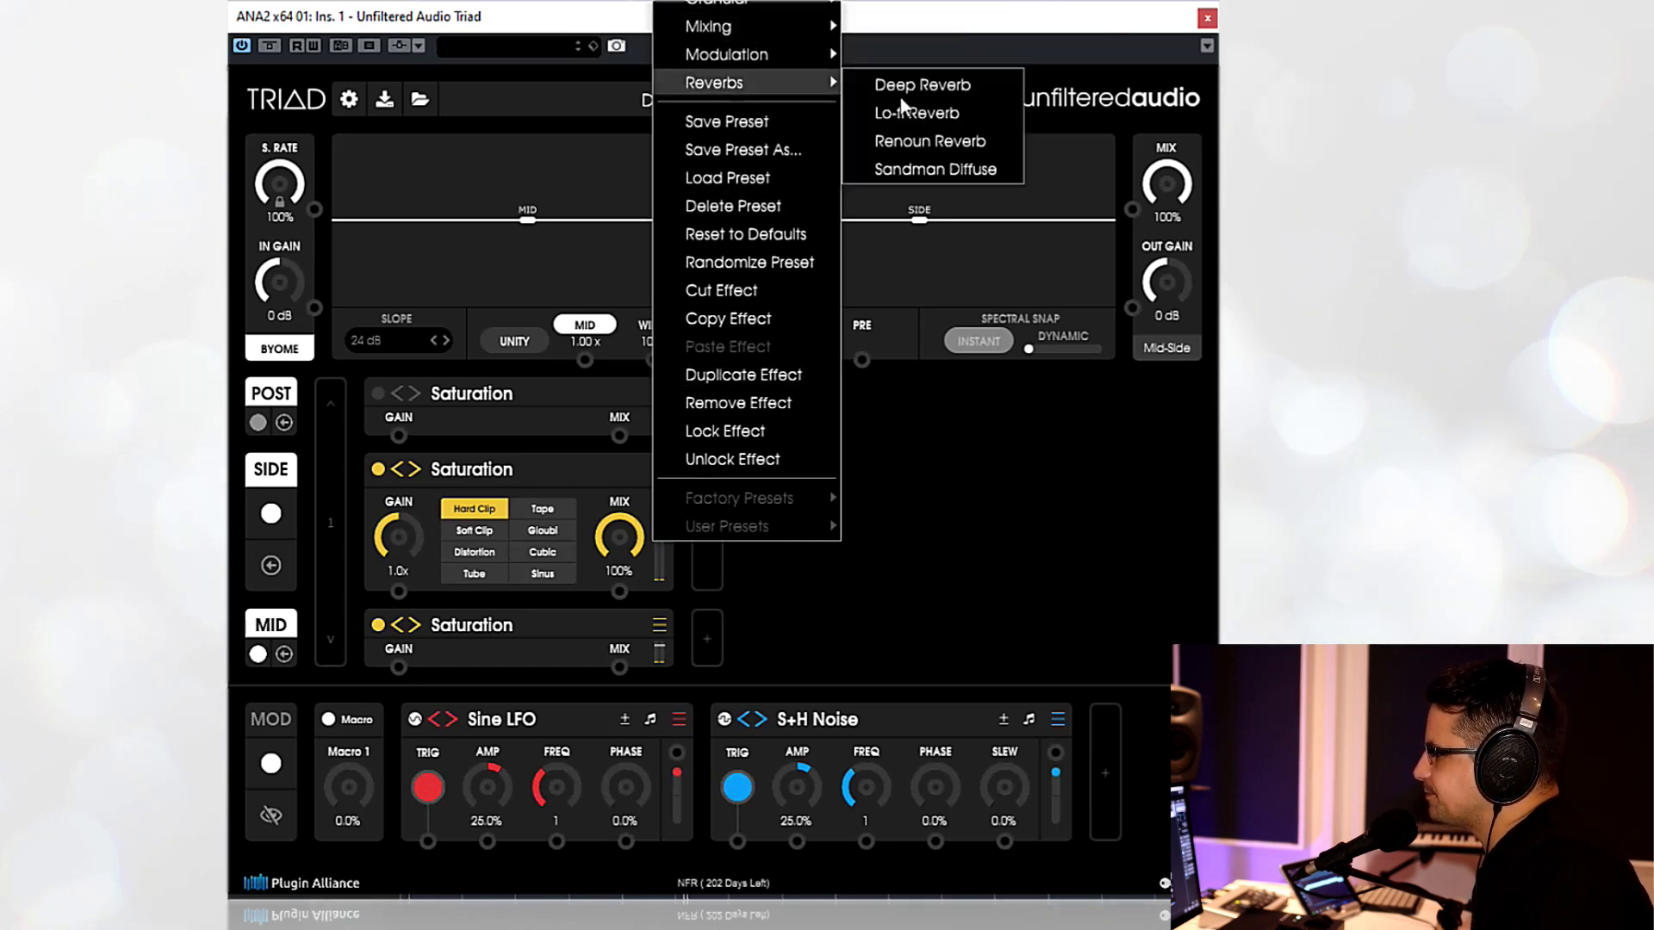
left_click(960, 101)
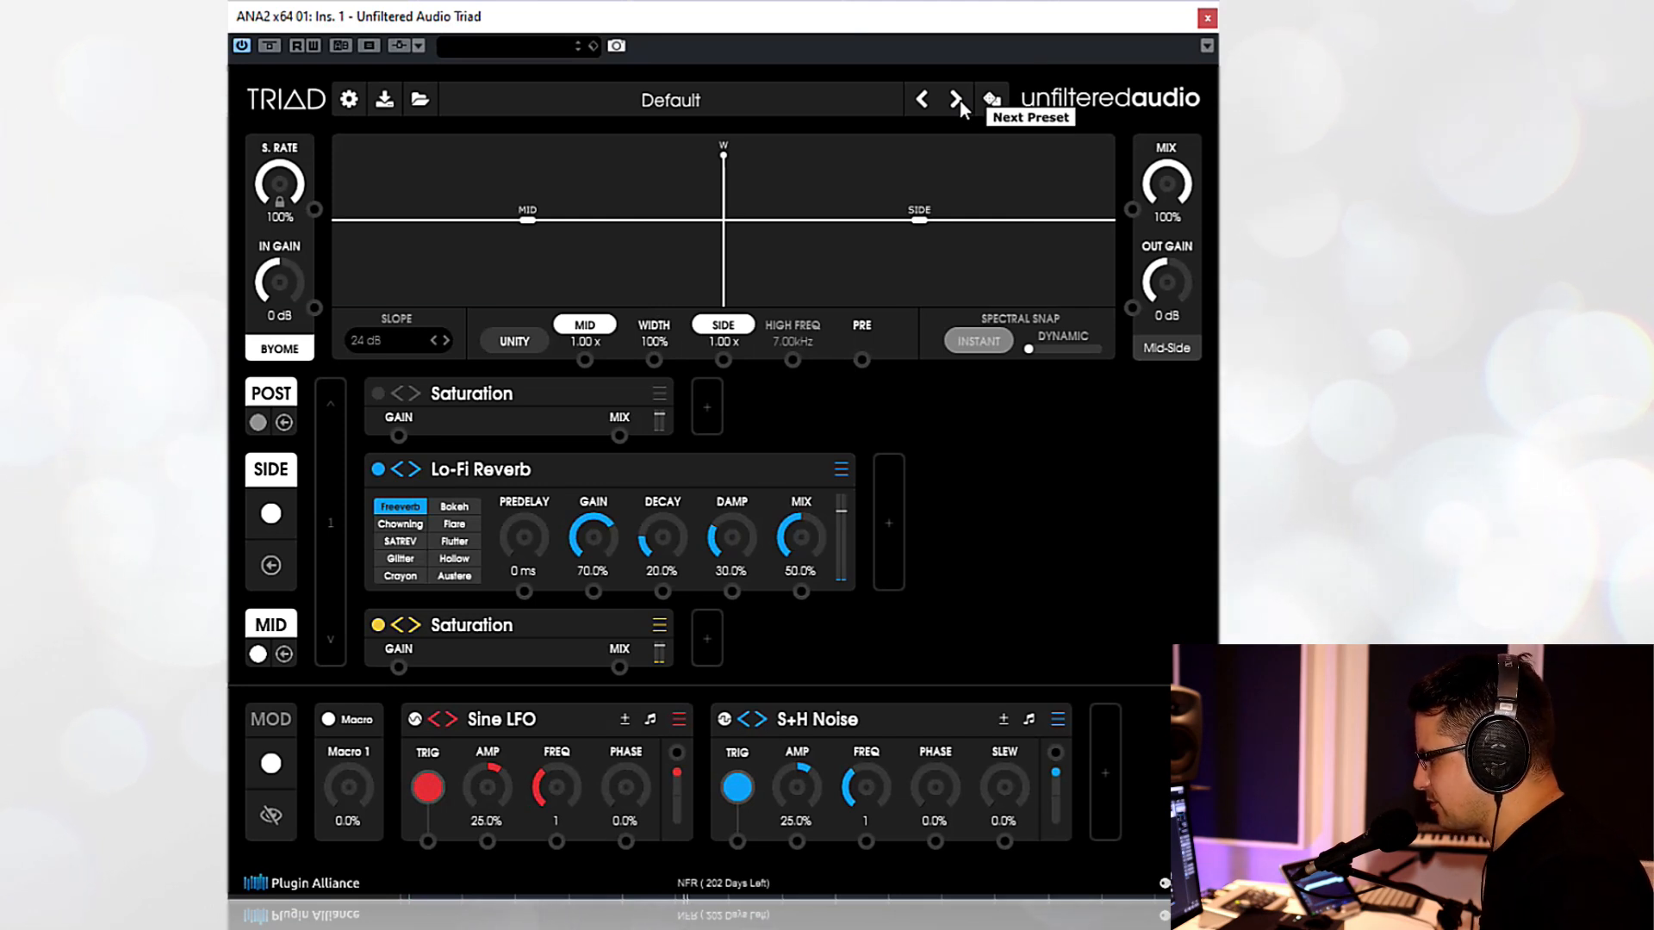
- Audition the Side row's reverb with the Mid row turned off, and turn the Mid row back on
left_click(257, 653)
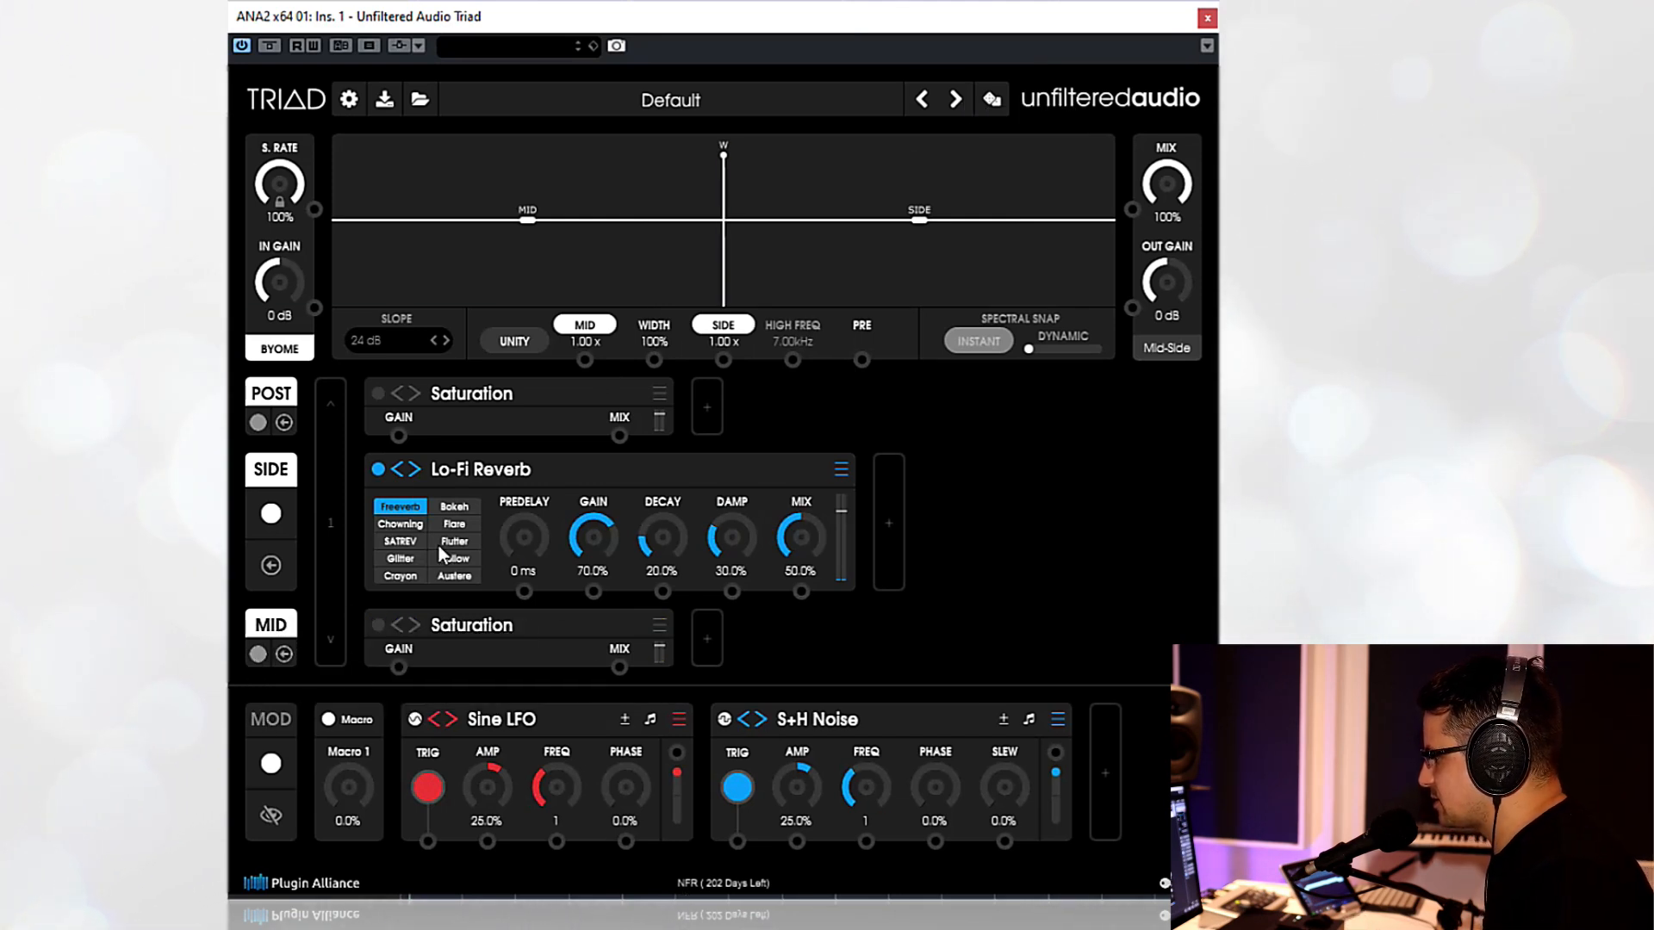
key("space")
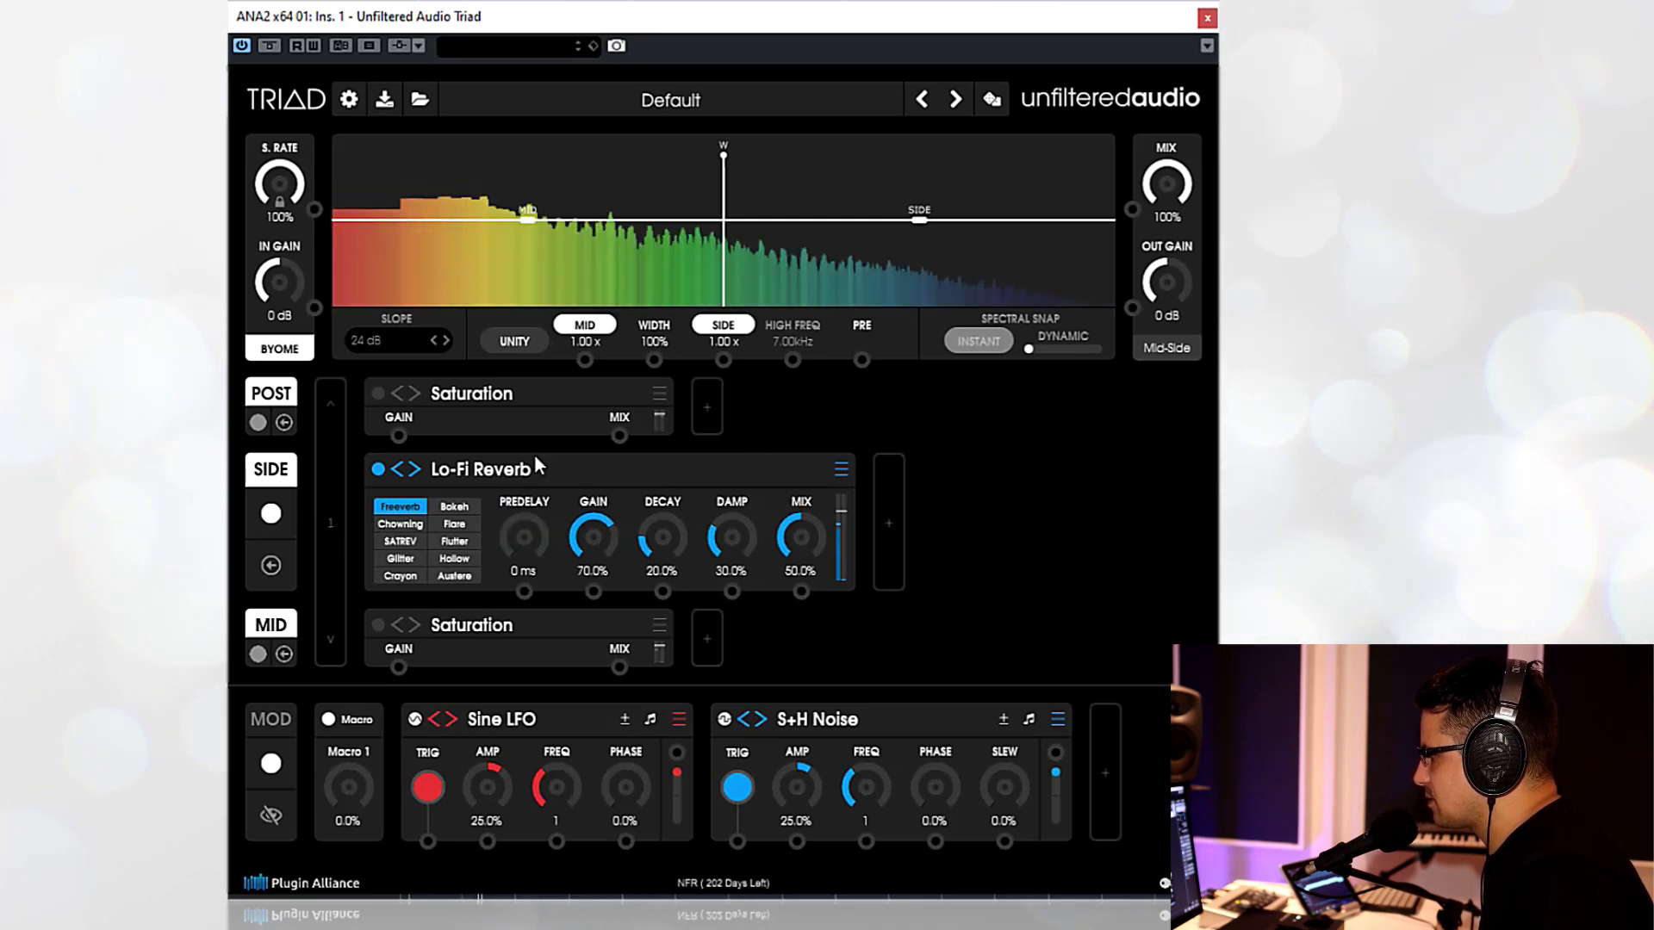
left_click(257, 654)
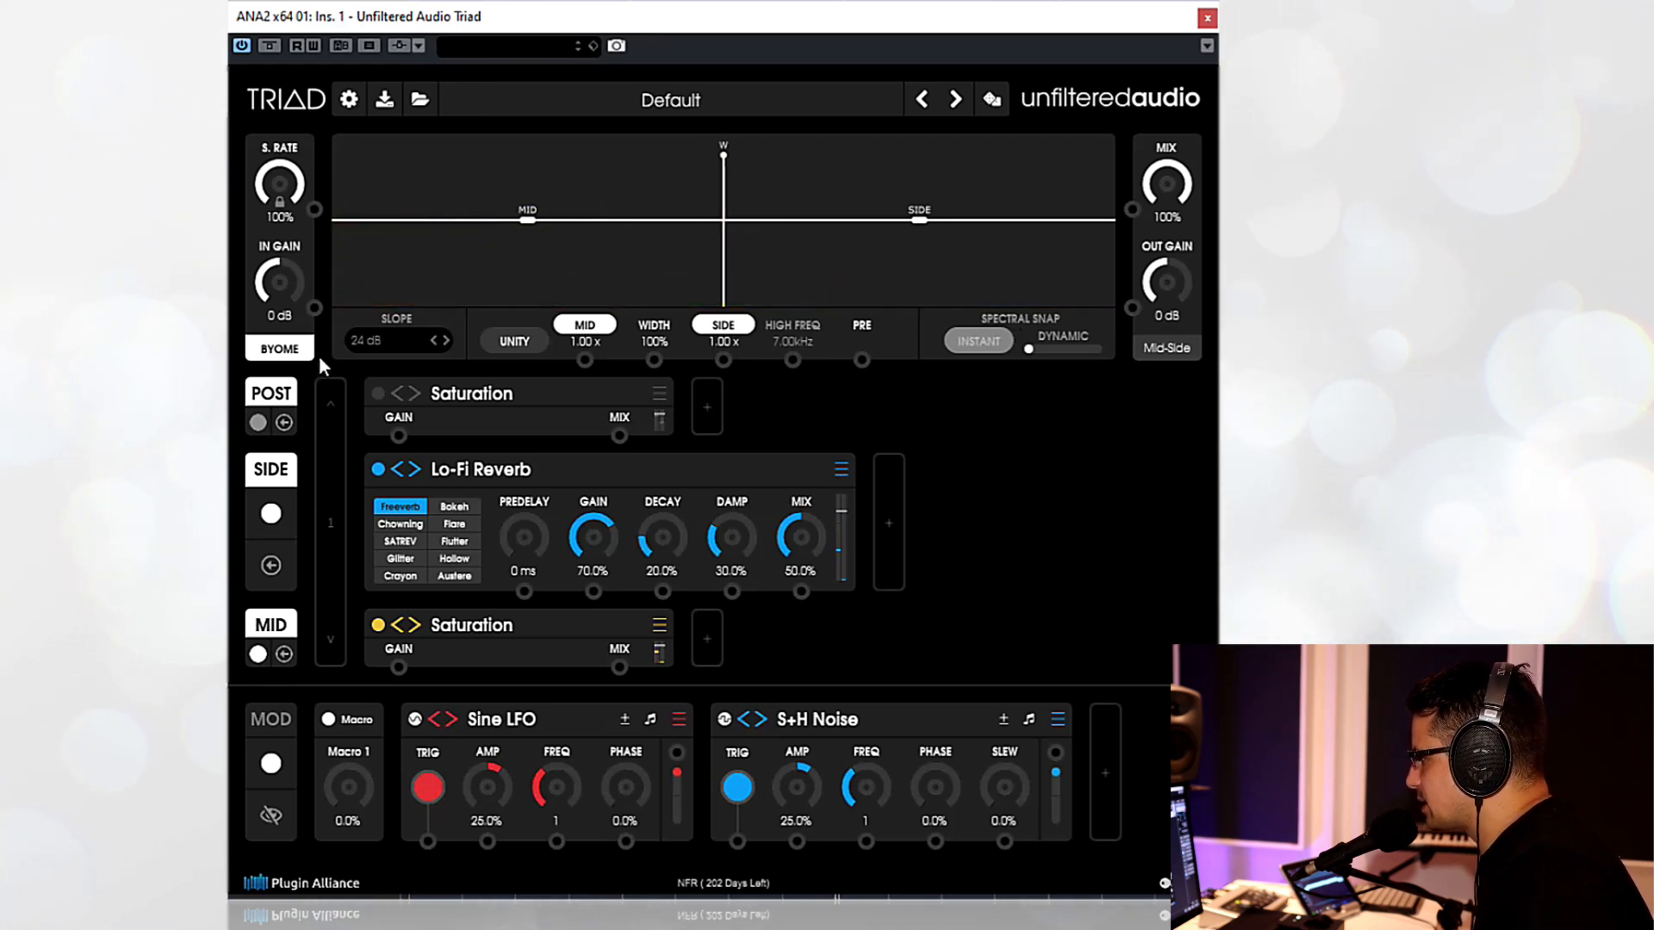
- With Unity gain enabled, set the Lo-Fi Reverb's mix to 36.8% and the side level to 49.7% while auditioning
left_click(513, 343)
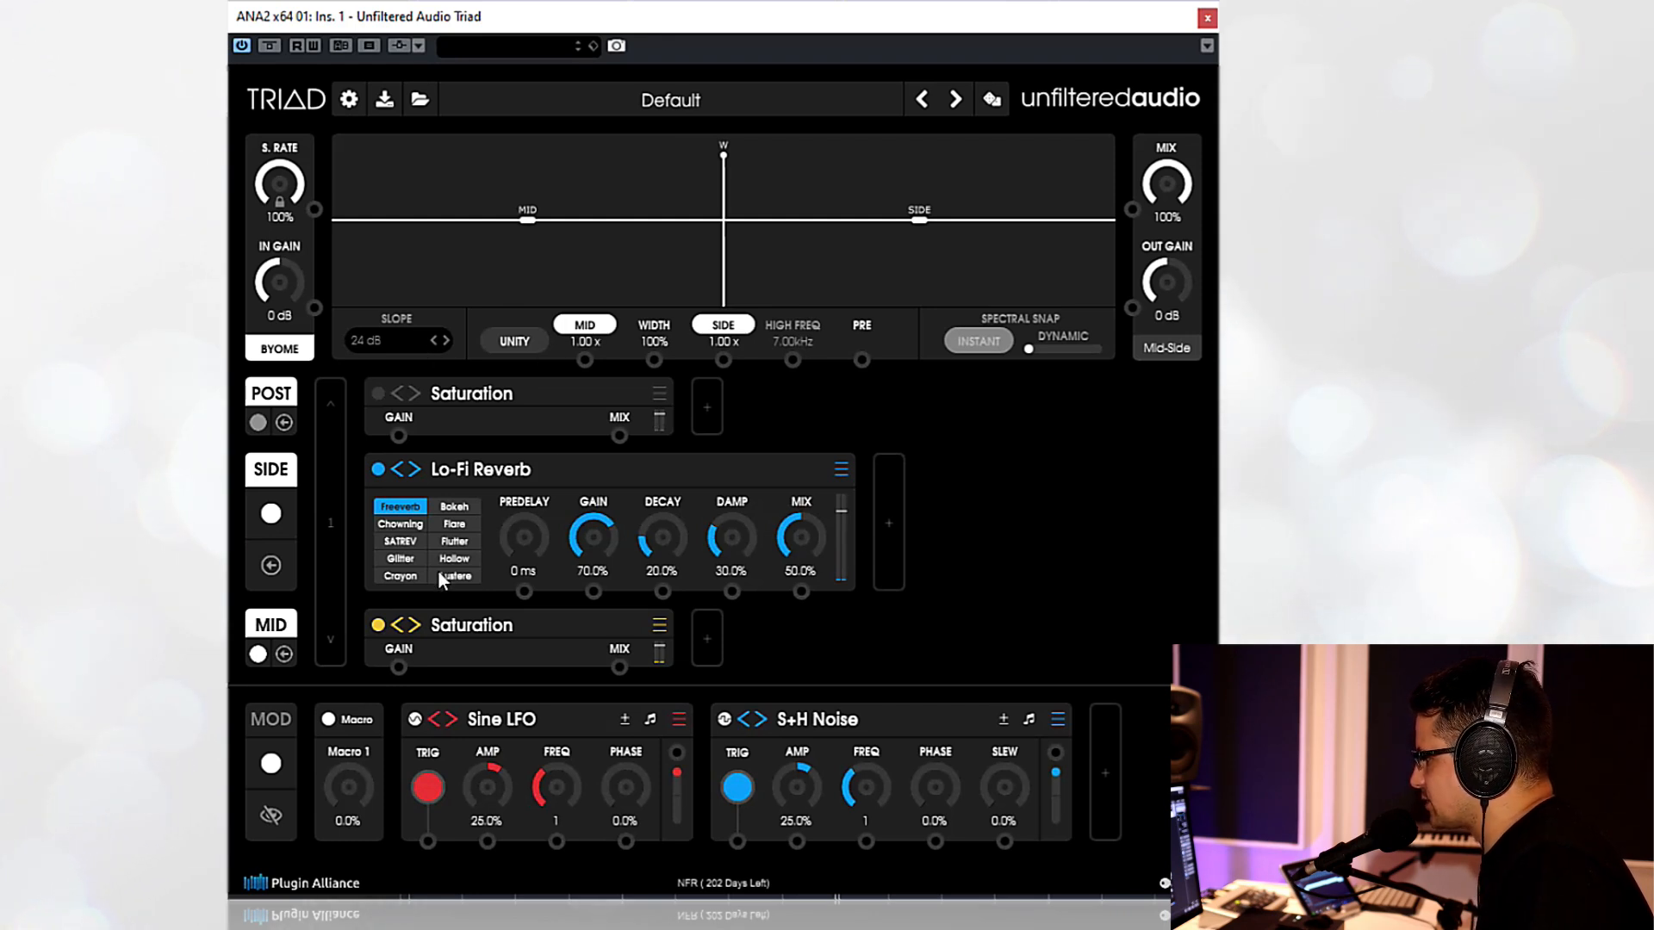
key("space")
mouse_move(794, 559)
left_mouse_down()
mouse_move(805, 417)
mouse_move(799, 555)
left_mouse_up()
key("space")
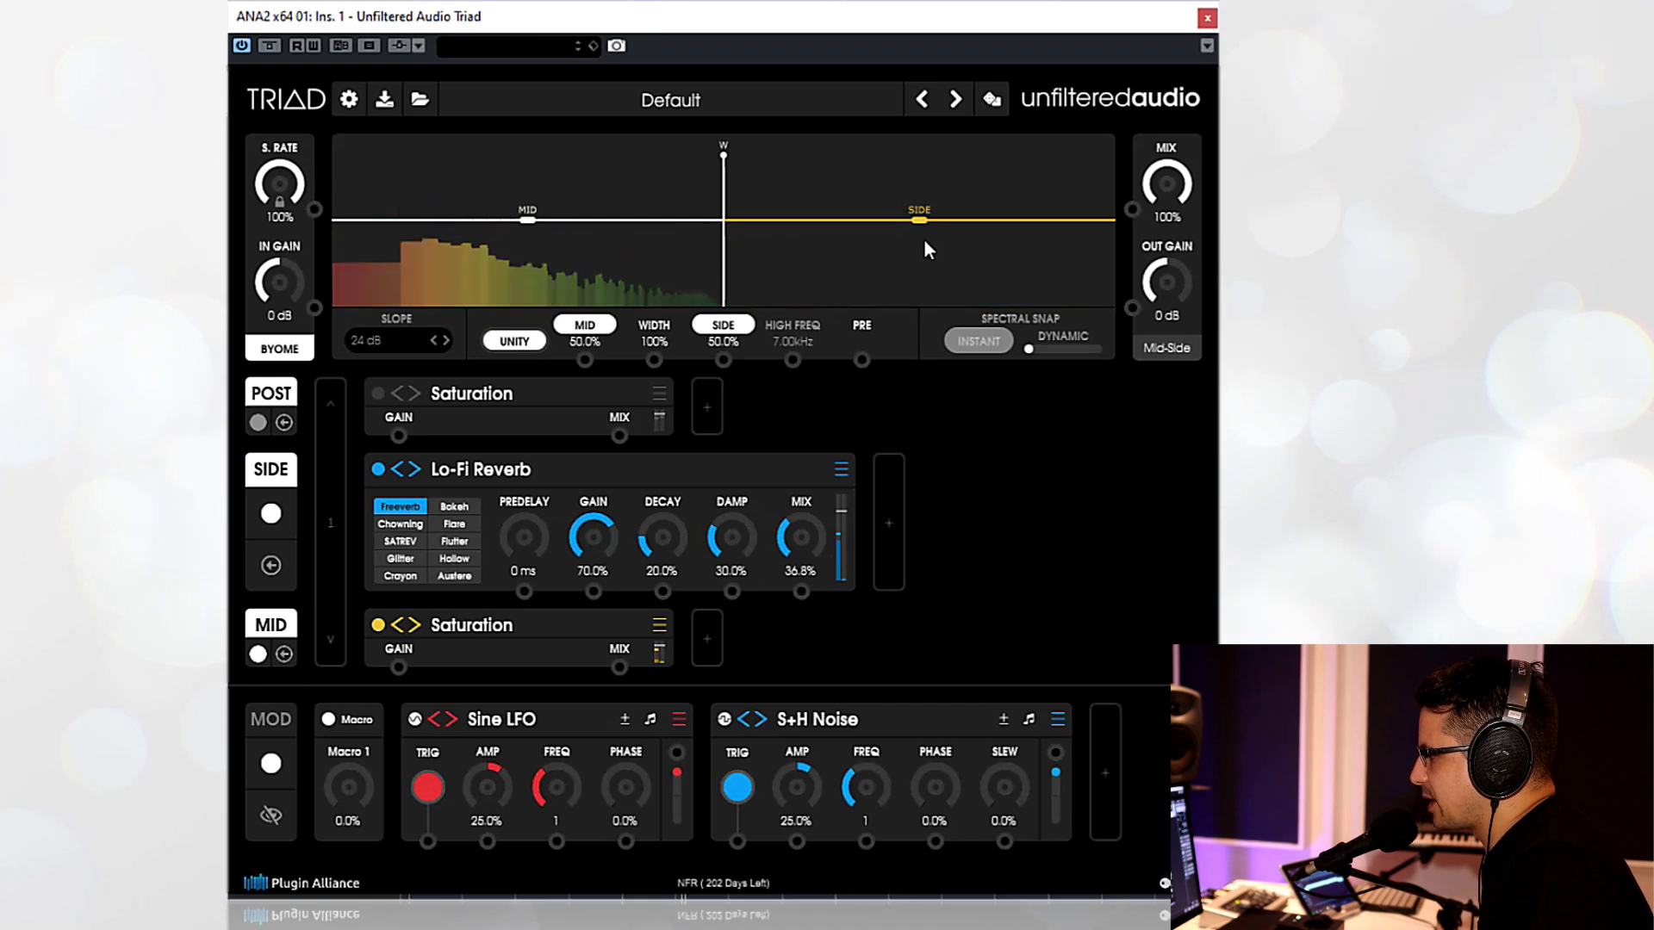
mouse_move(926, 223)
left_mouse_down()
mouse_move(915, 286)
mouse_move(913, 143)
mouse_move(916, 310)
mouse_move(923, 221)
left_mouse_up()
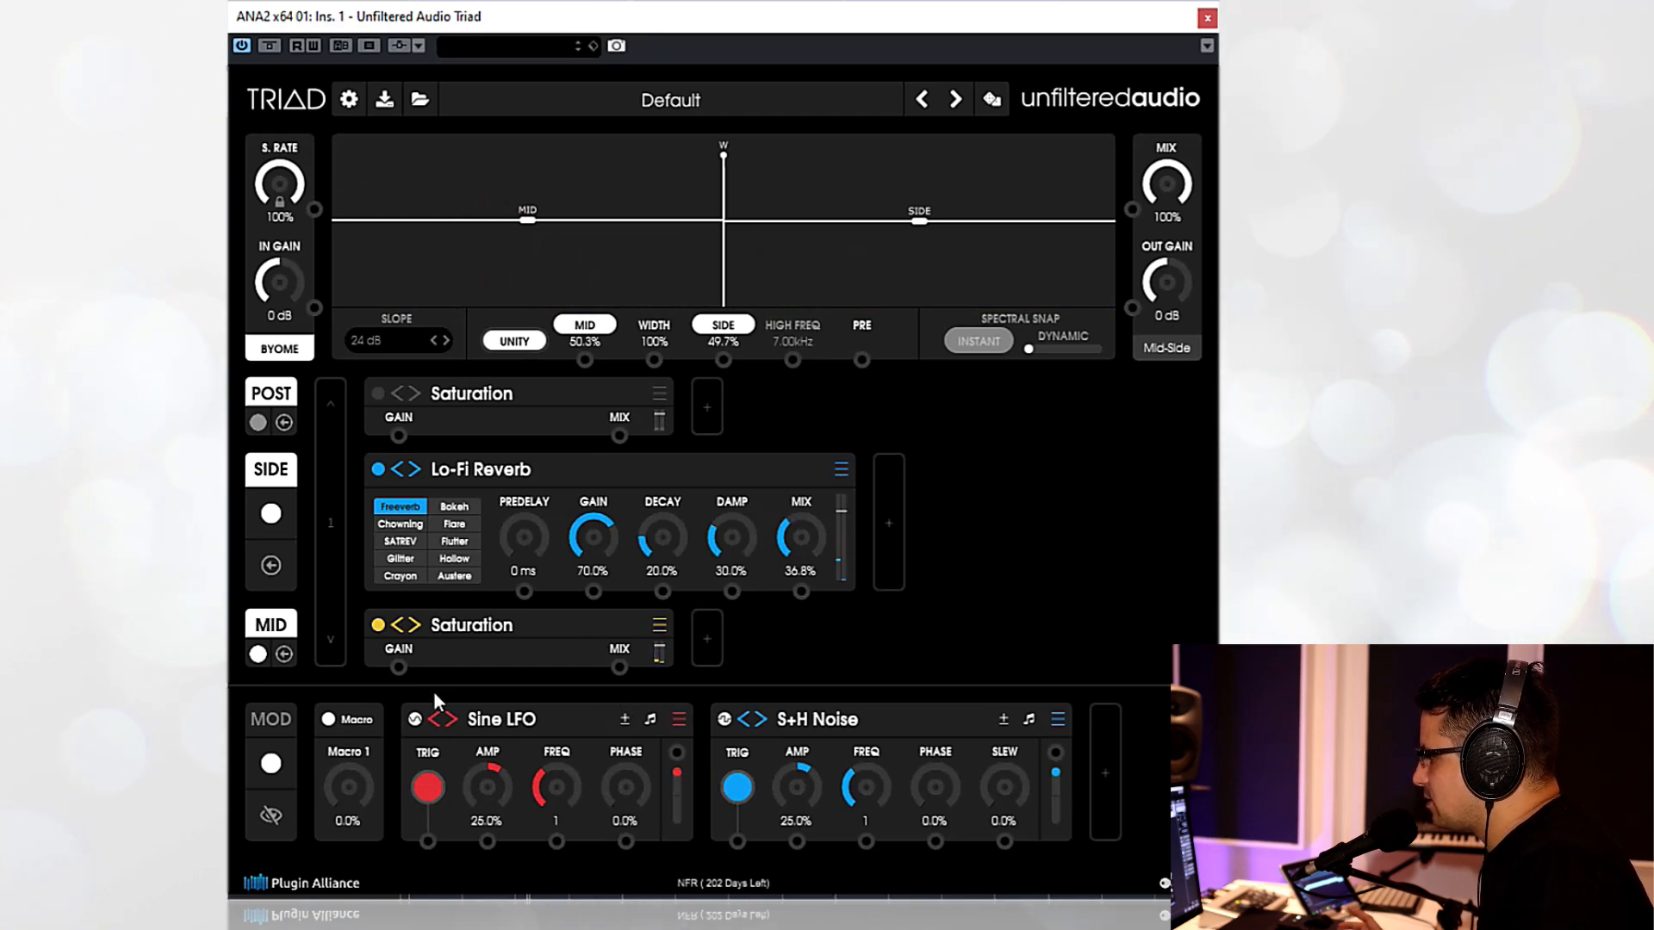
- Replace the Mid row's Saturation with a Basic Filter in band-pass mode, with its cutoff at about 1.72 kHz
left_click(658, 626)
mouse_move(706, 52)
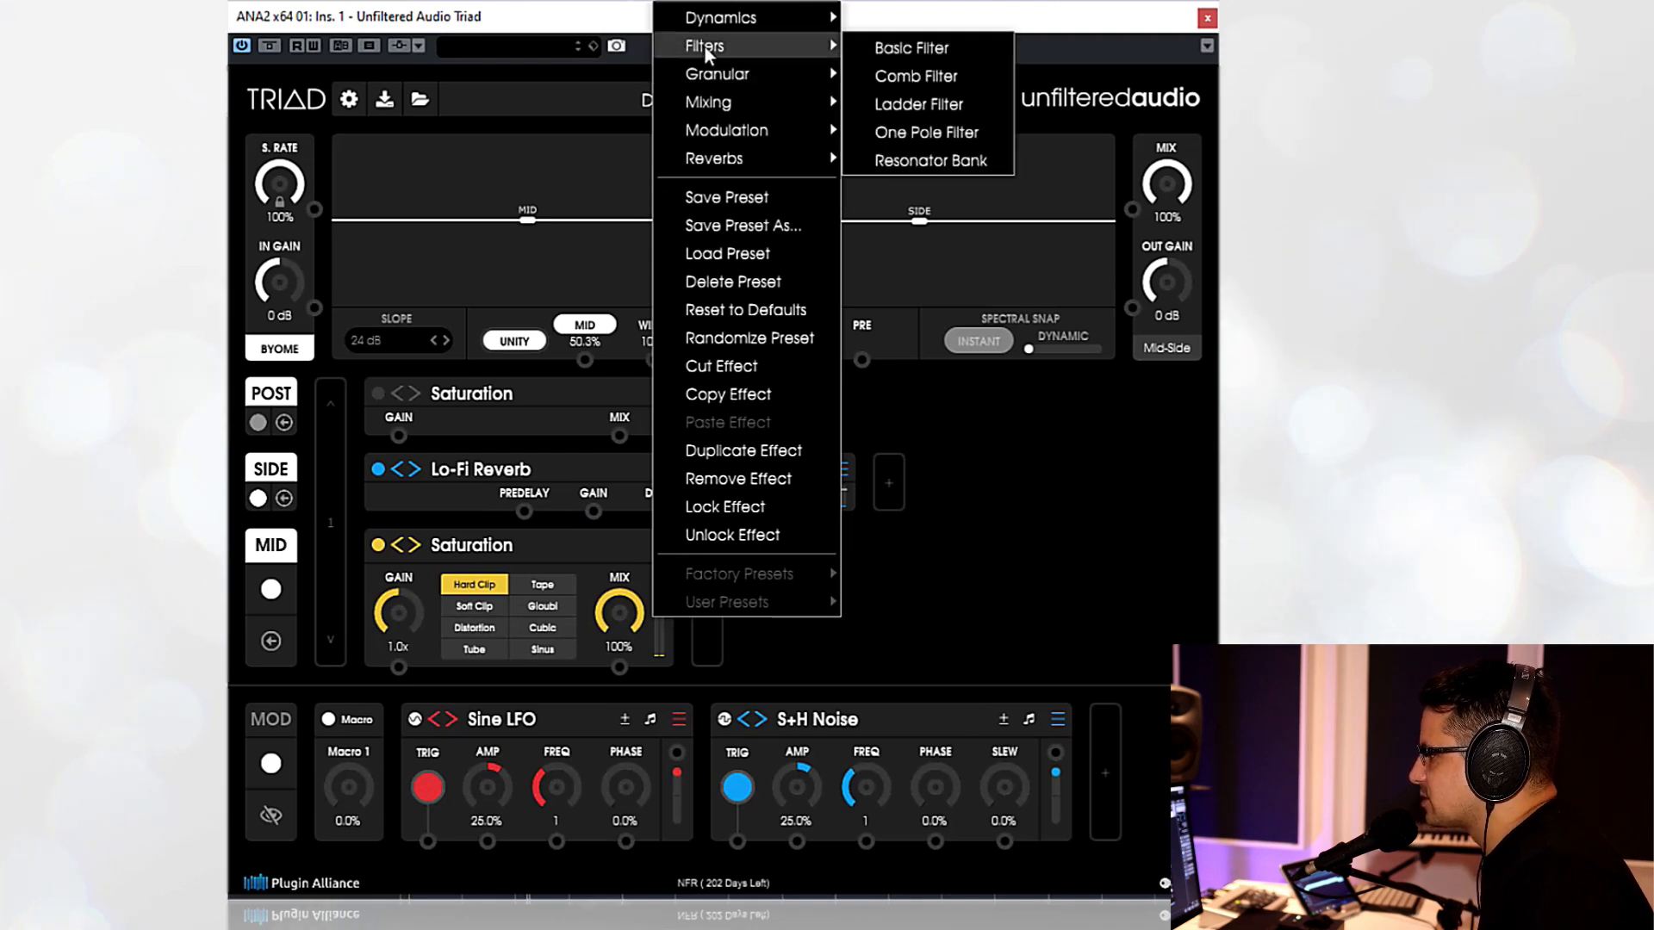
left_click(921, 50)
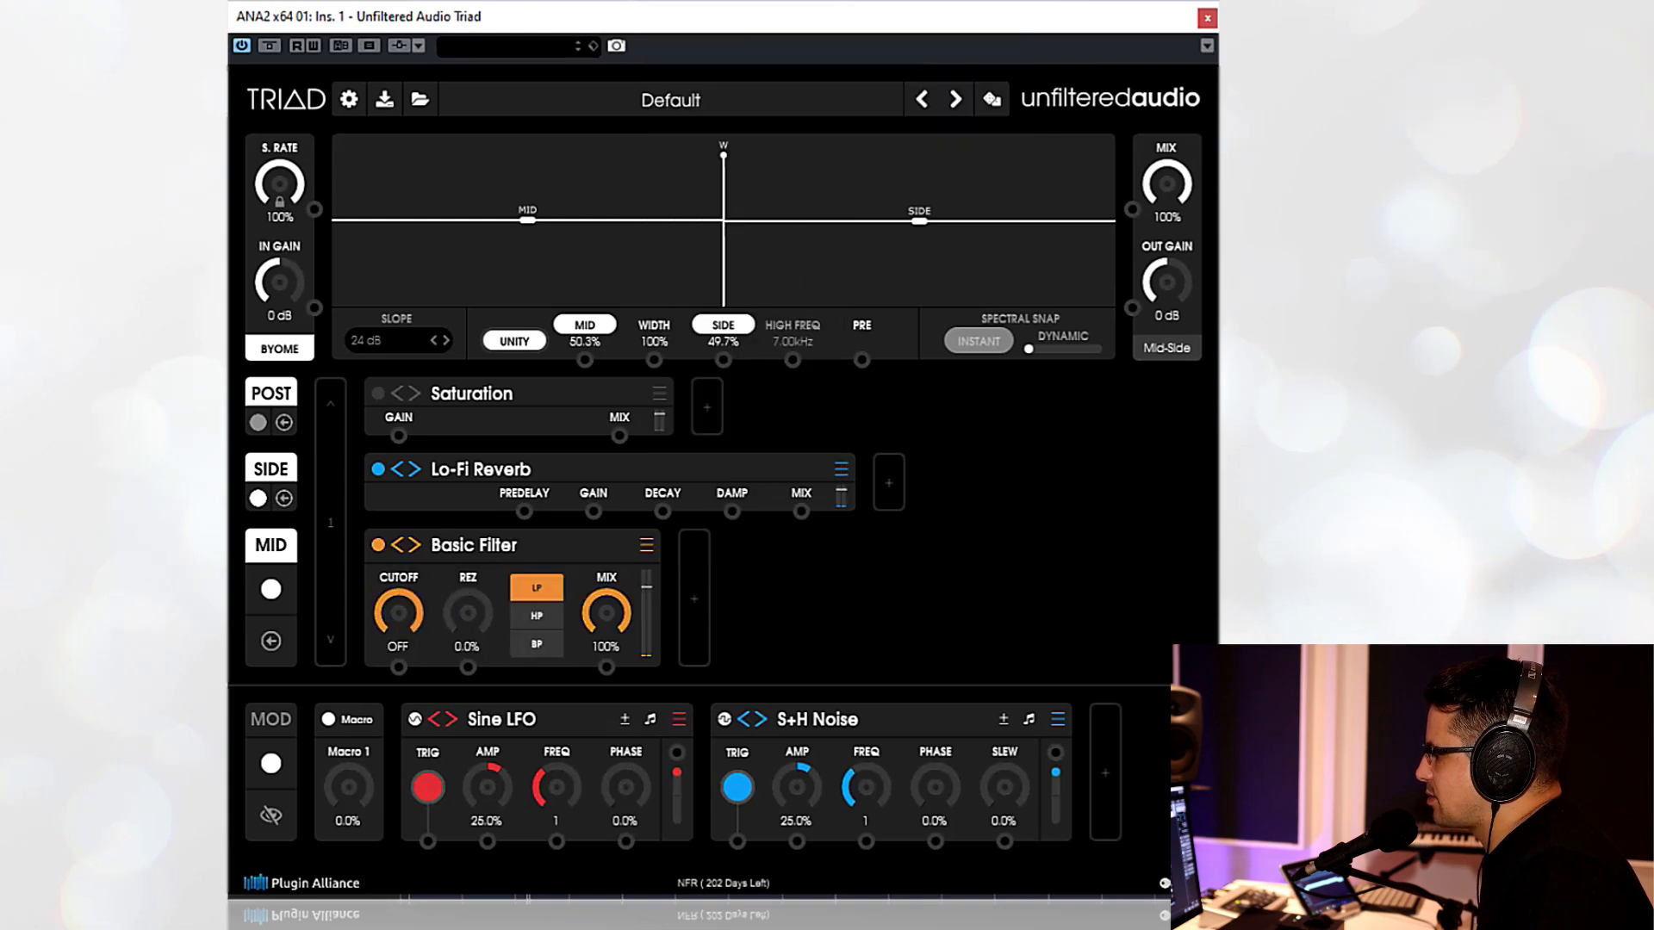
left_click(543, 646)
left_click_drag(395, 609, 401, 715)
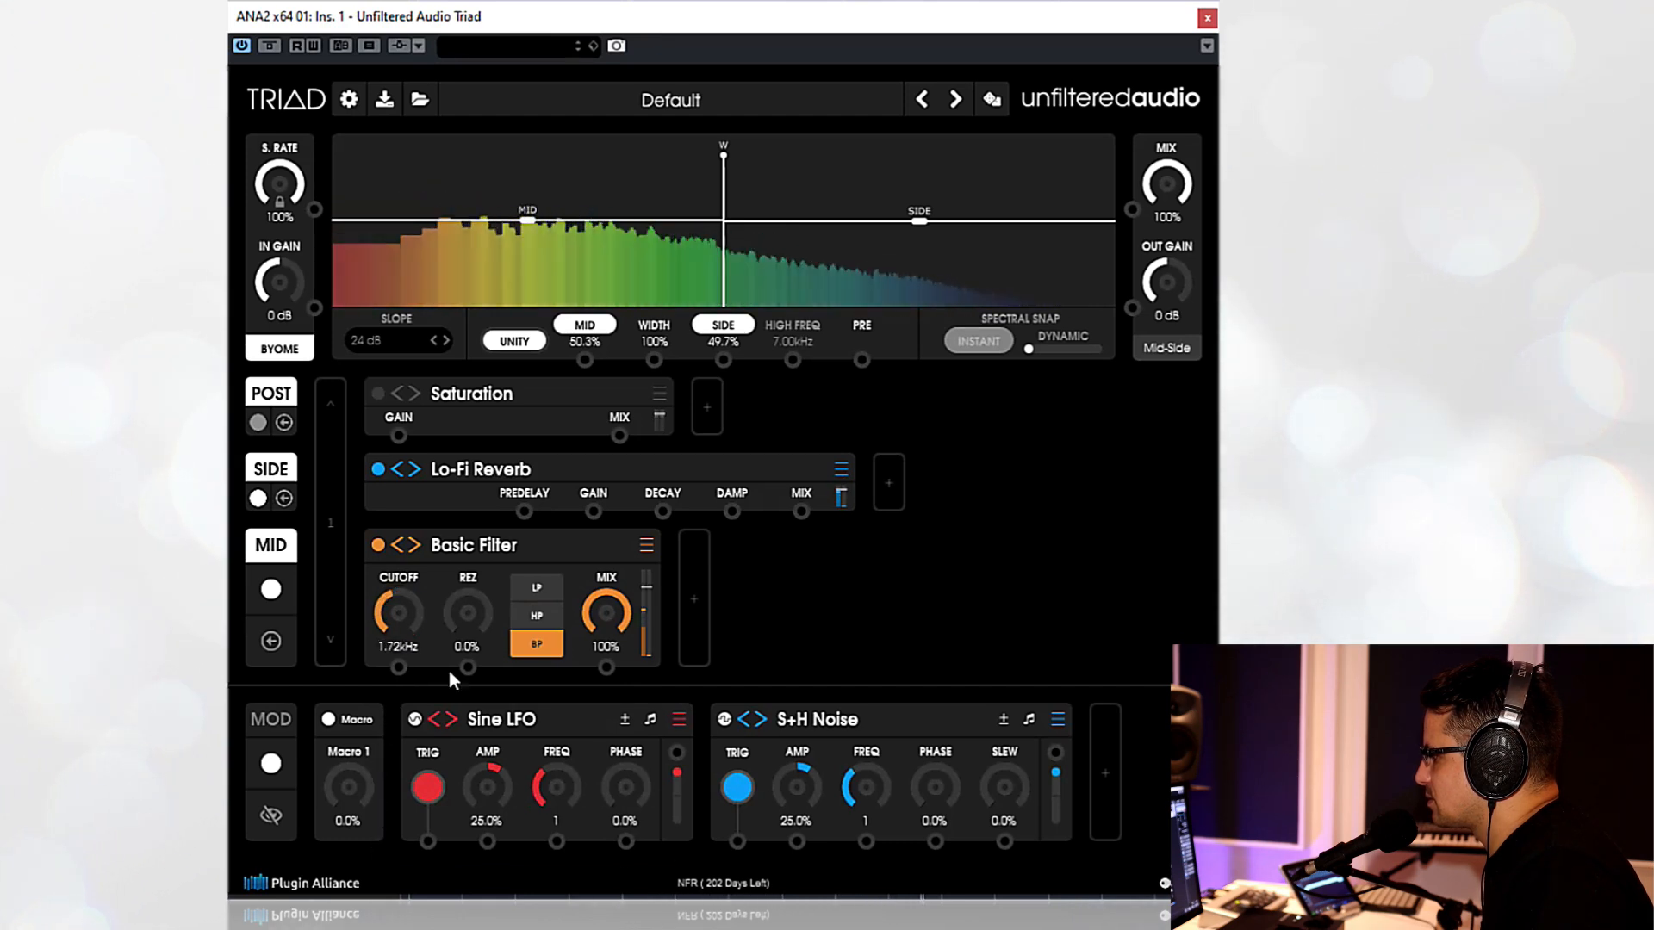
- Modulate the Basic Filter's cutoff with the Sine LFO at 57% amplitude and a frequency of 2, and play the result
left_click_drag(677, 752, 399, 670)
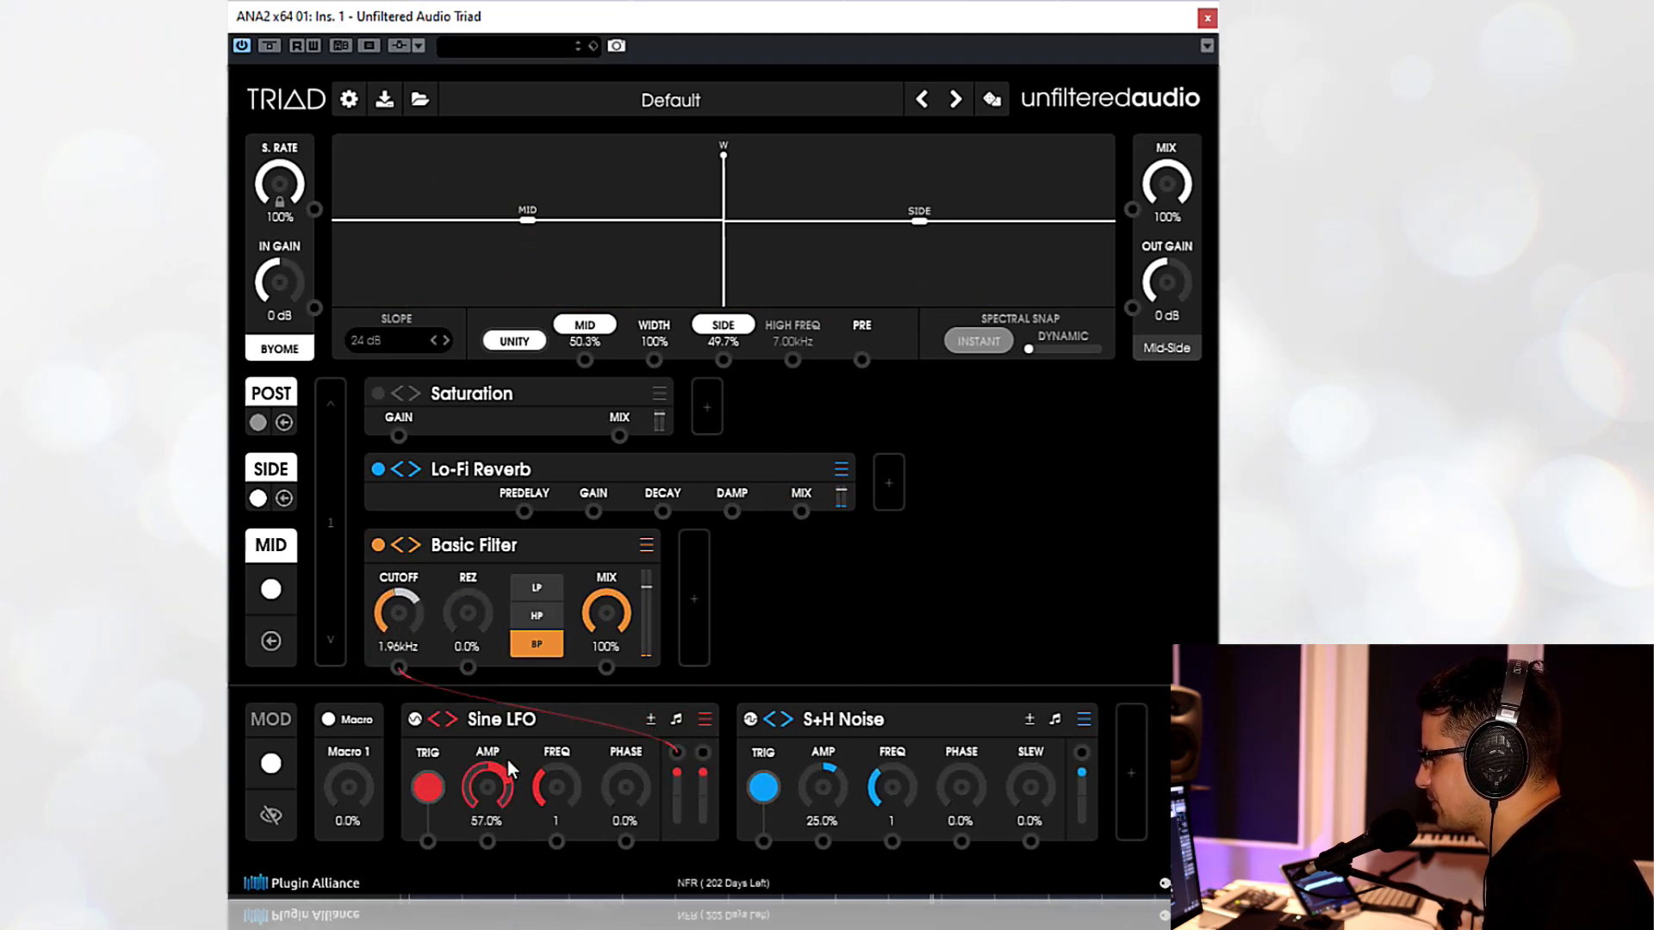
left_click_drag(558, 801, 575, 797)
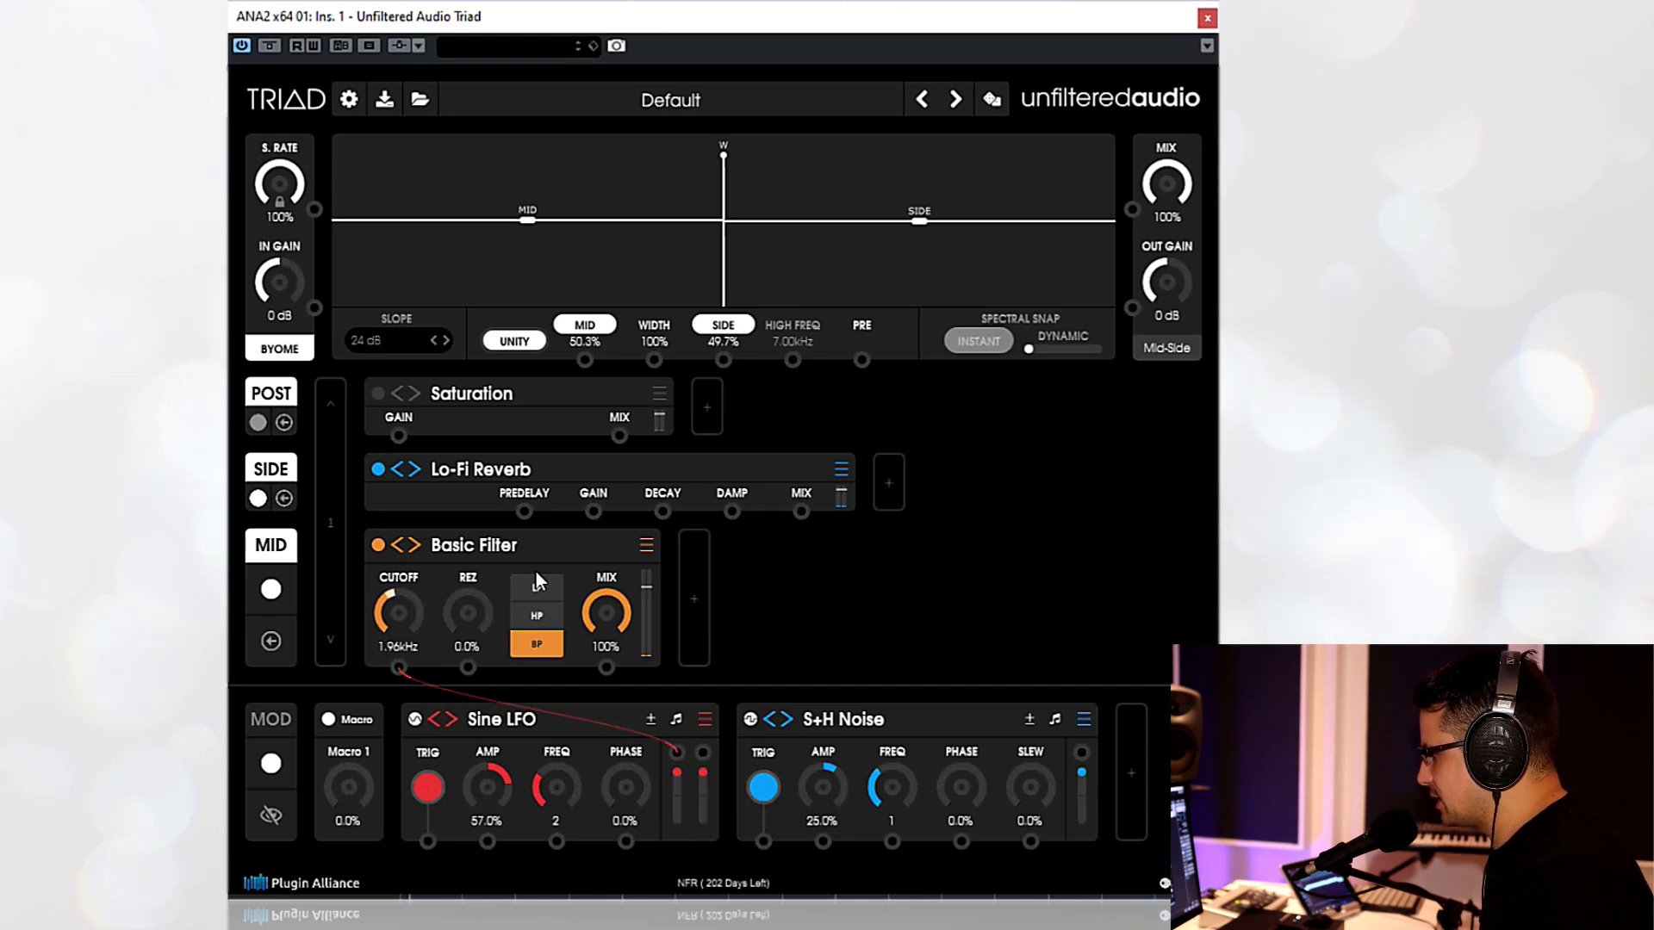
key("space")
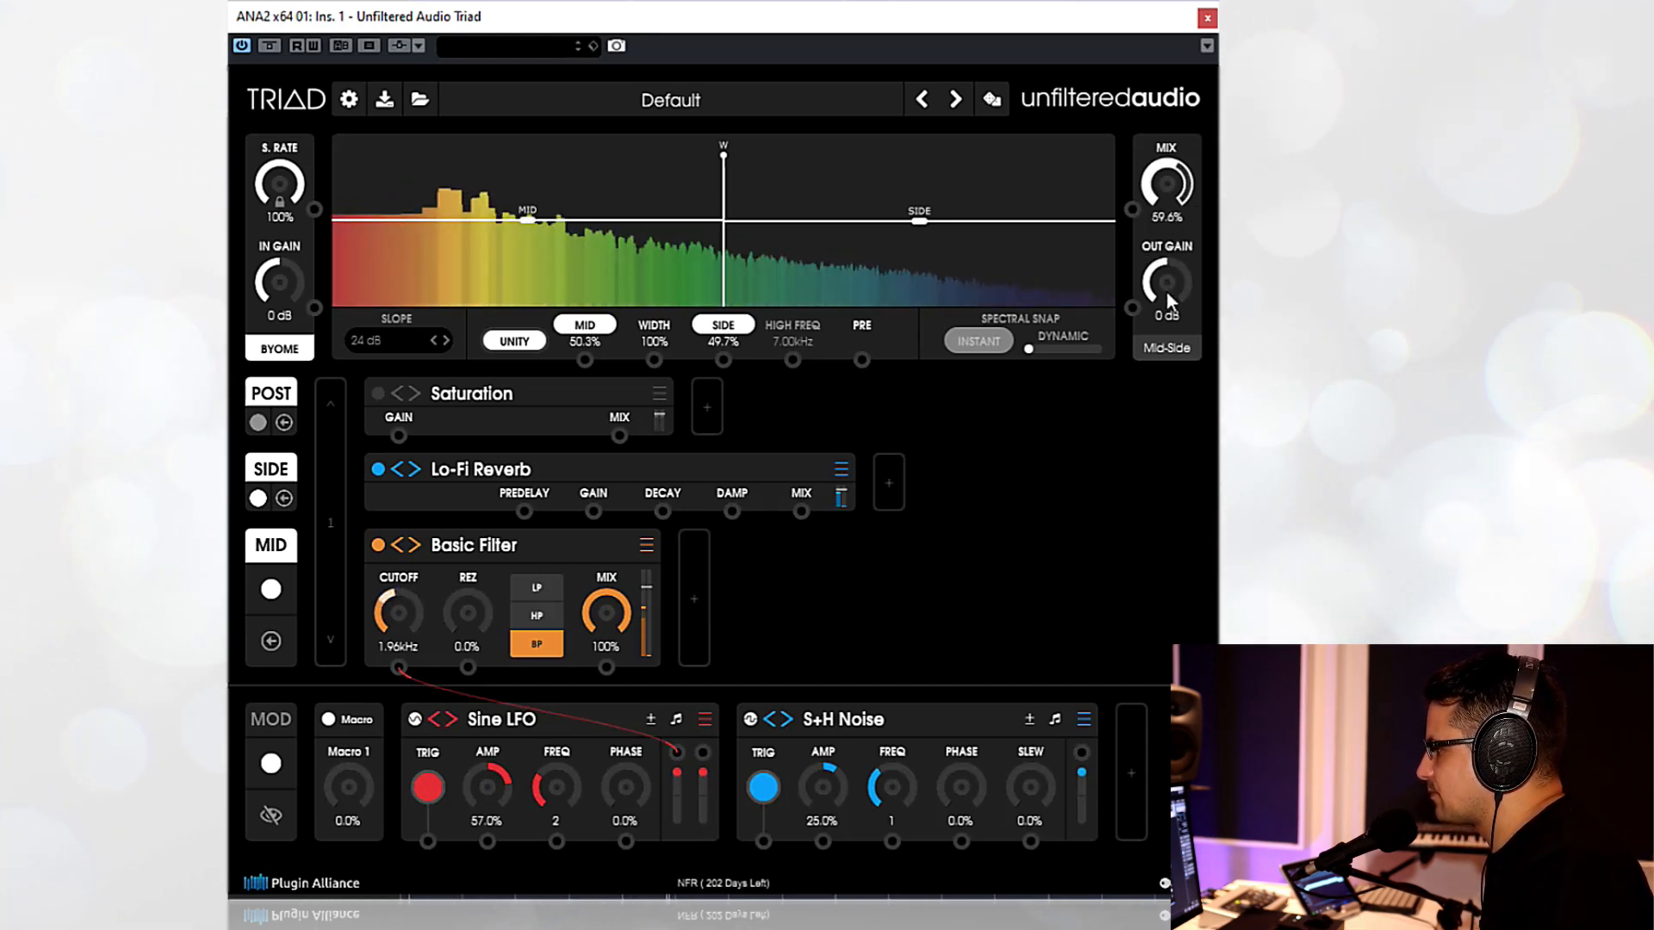
- Set the Basic Filter's resonance to 38% and the plug-in's overall mix to 50%
left_click_drag(1168, 290, 1167, 299)
left_click_drag(476, 609, 717, 503)
left_click_drag(1201, 143, 1171, 183)
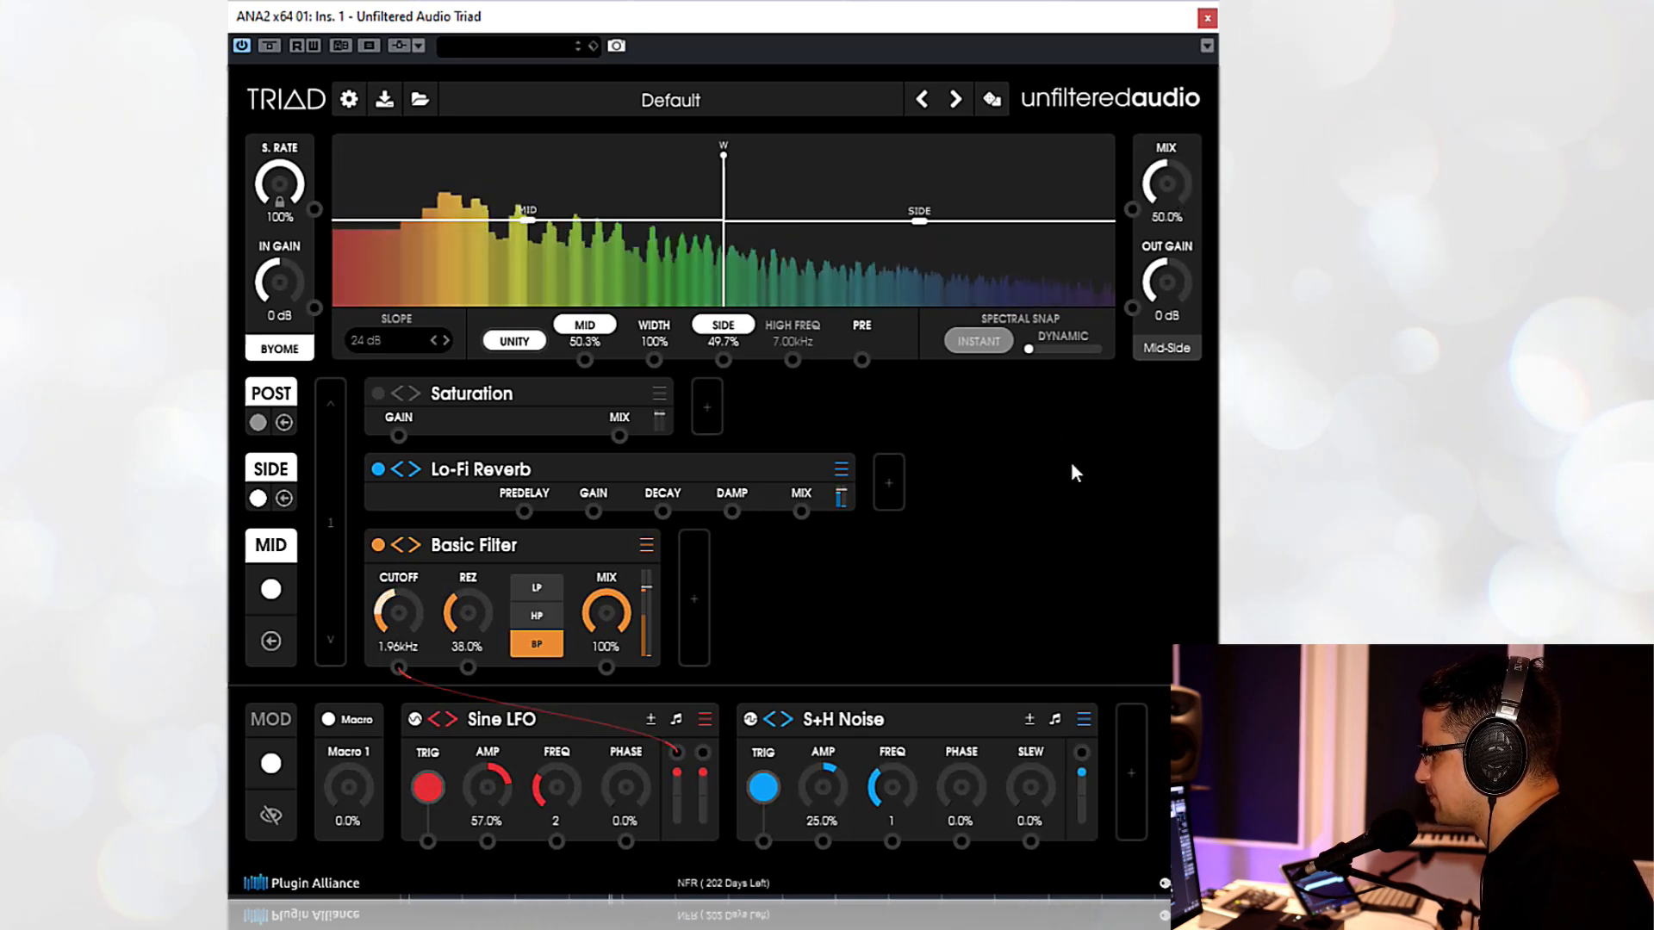
- Add a Stereo Image effect after the Side row's Lo-Fi Reverb and replace it with a 3-Band EQ
left_click(892, 489)
left_click(1212, 489)
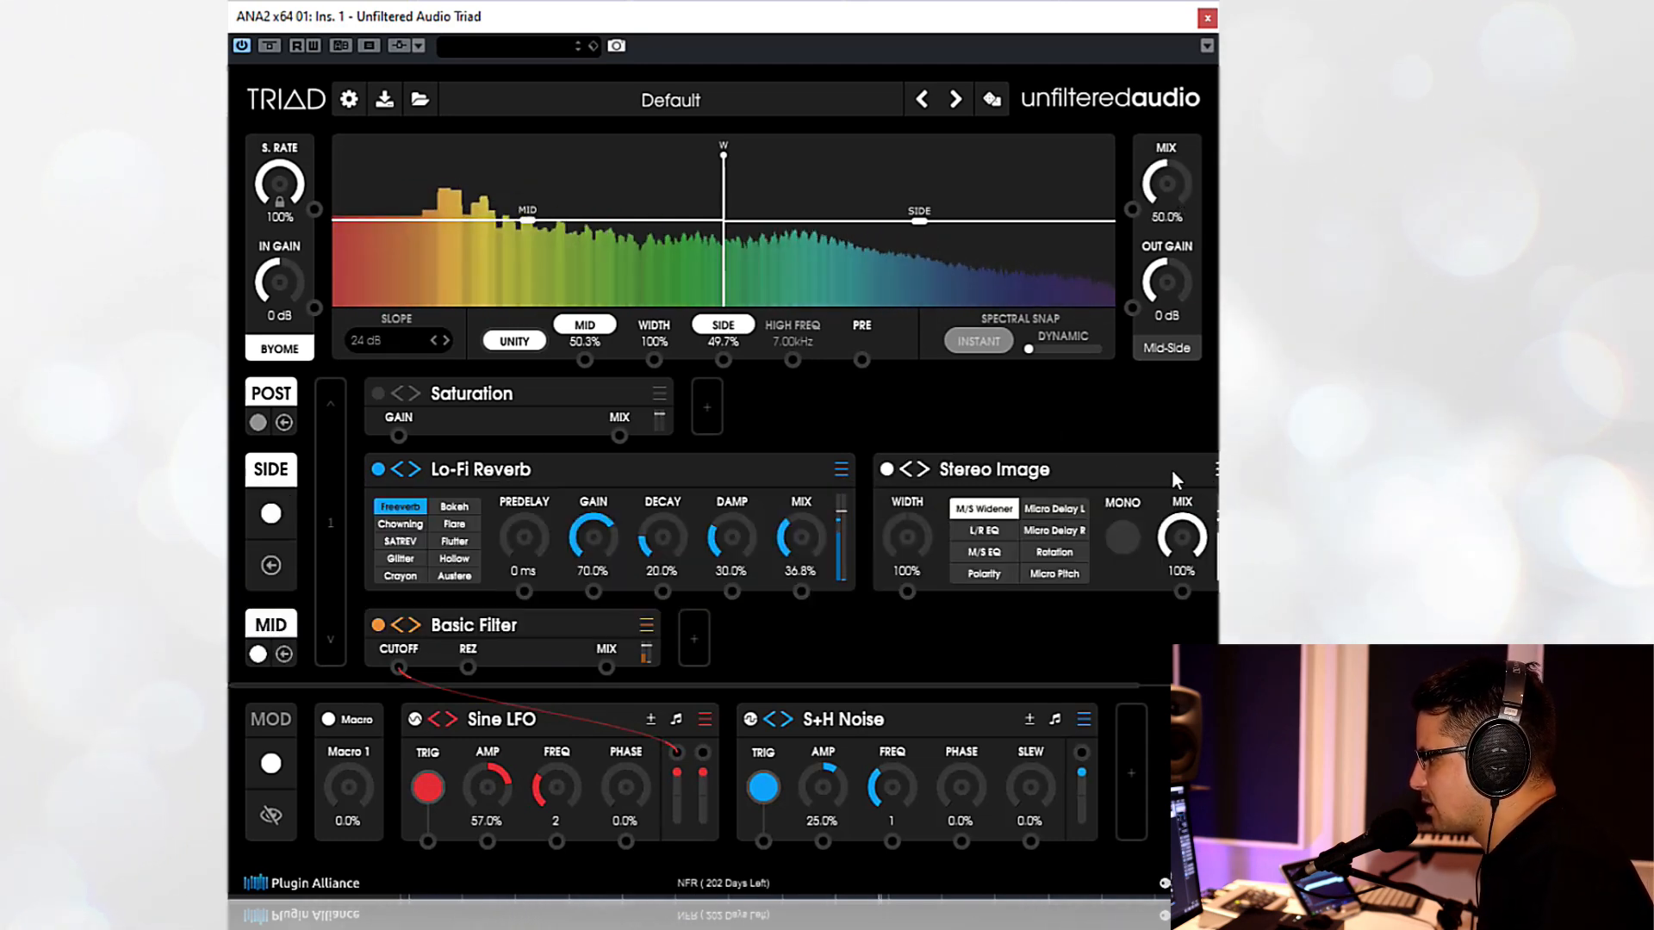
left_click_drag(768, 686, 862, 685)
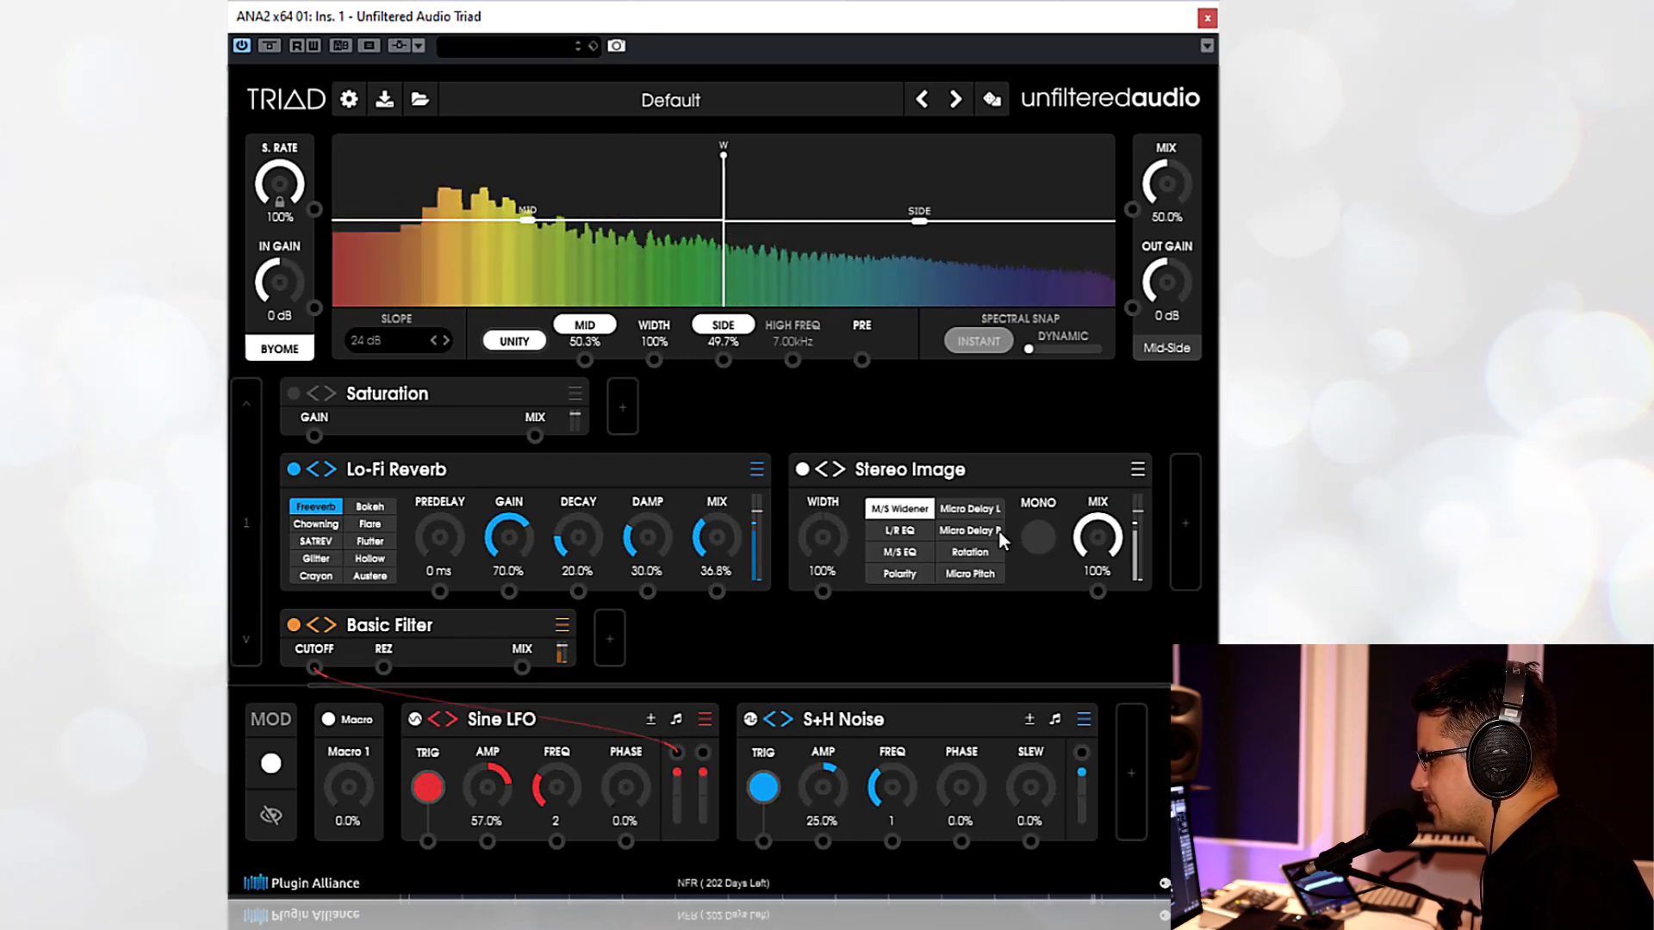
left_click(1138, 468)
mouse_move(1188, 15)
left_click(1413, 15)
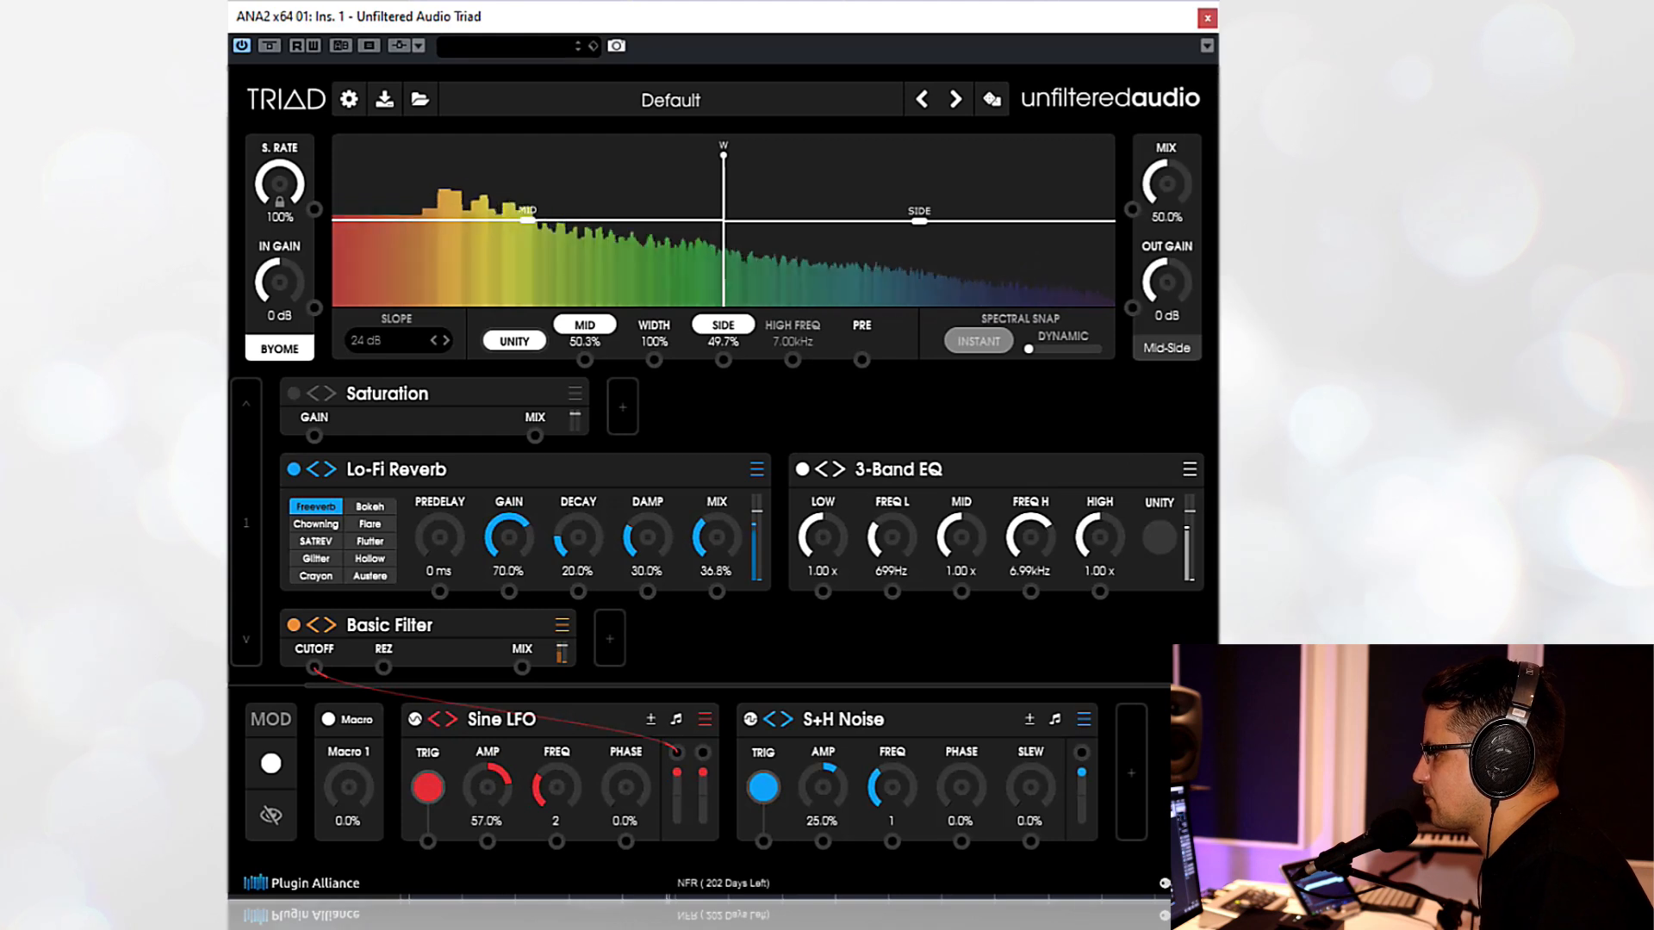
- Set the 3-Band EQ's high gain to 4.01x and its upper crossover frequency to 5.66 kHz
left_click_drag(1123, 550, 1144, 452)
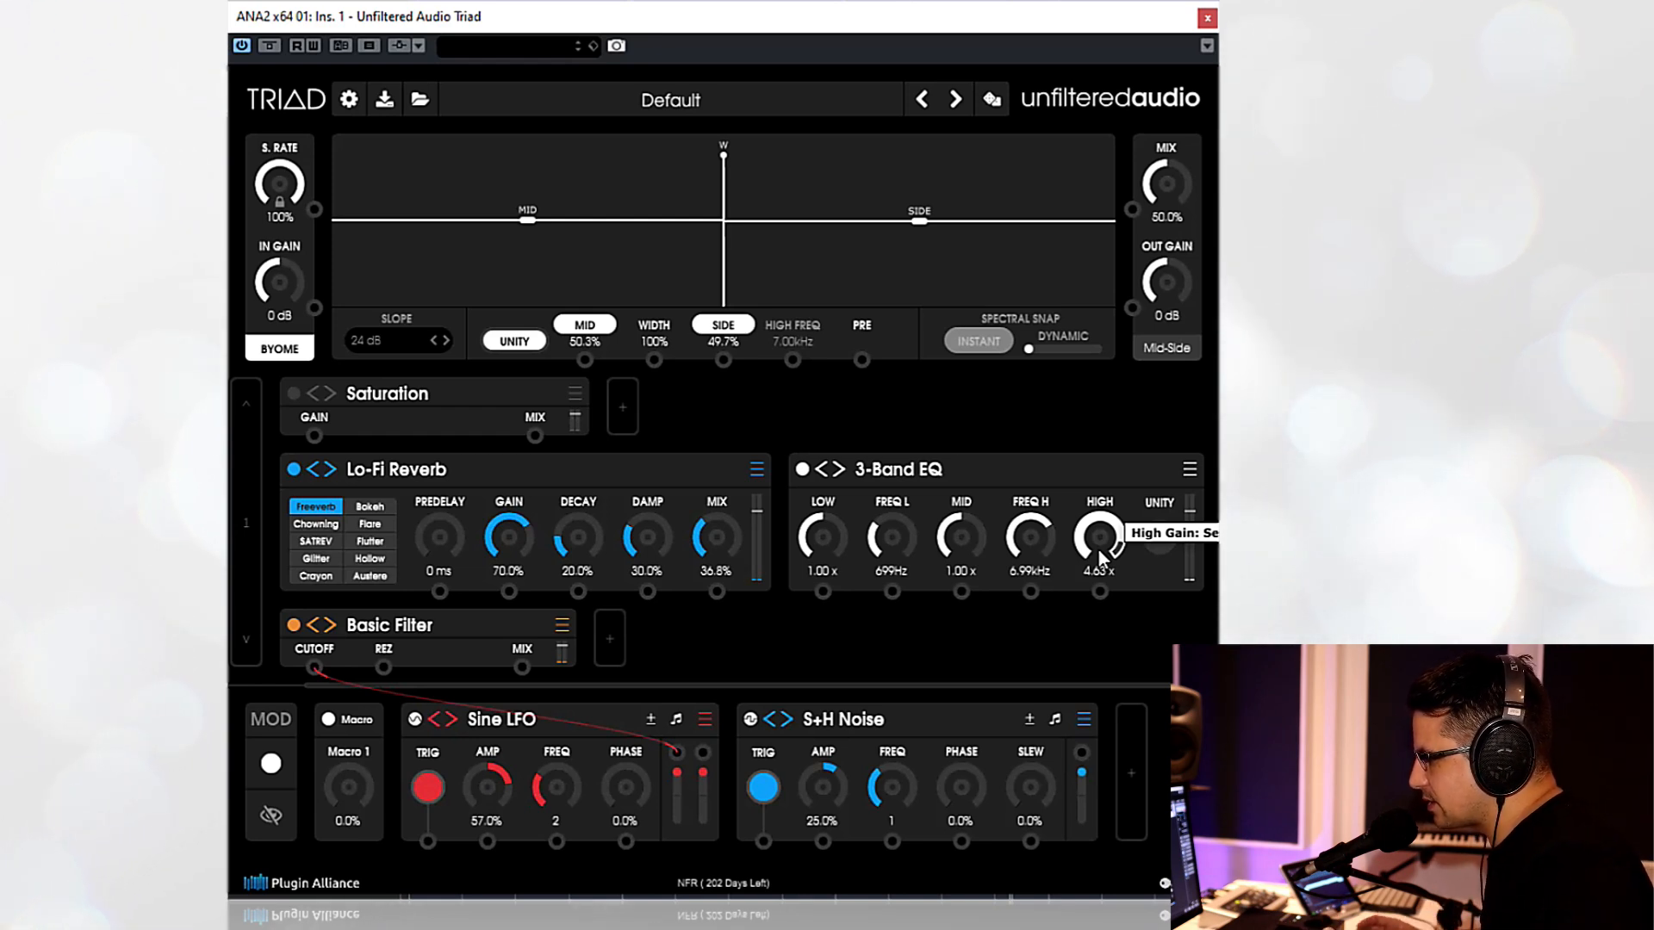
mouse_move(1098, 550)
left_mouse_down()
mouse_move(1031, 560)
mouse_move(1105, 528)
left_mouse_up()
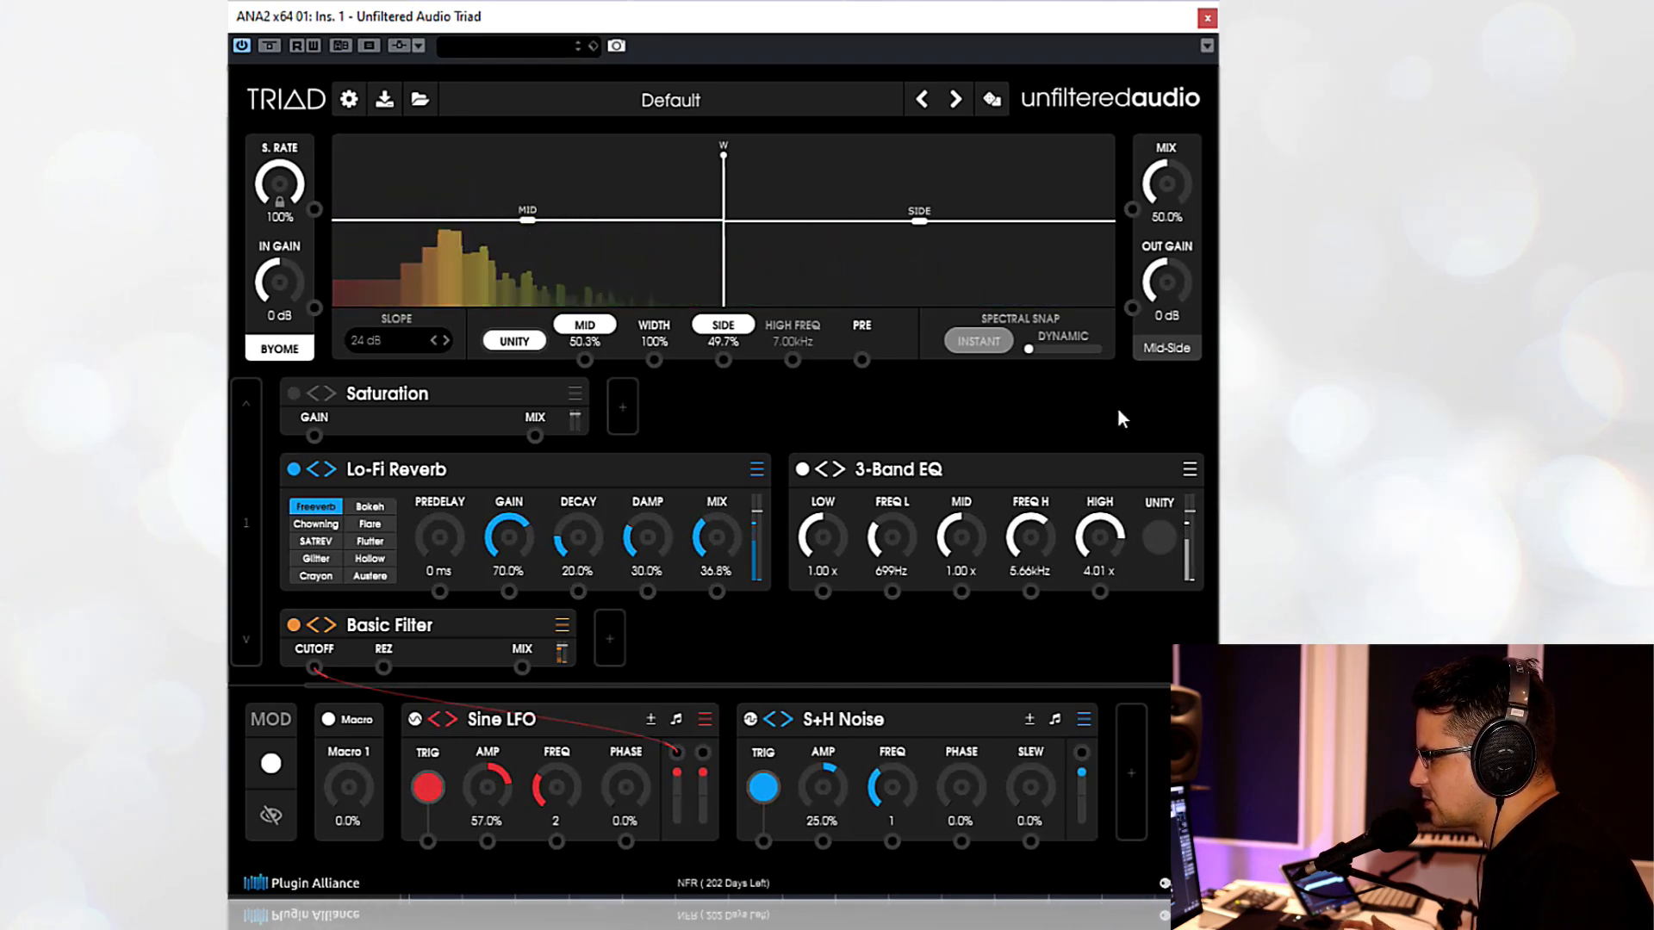
- Raise the side level with Unity gain off, re-enable Unity for a 46% mid and 54% side balance, and stop playback
left_click(514, 341)
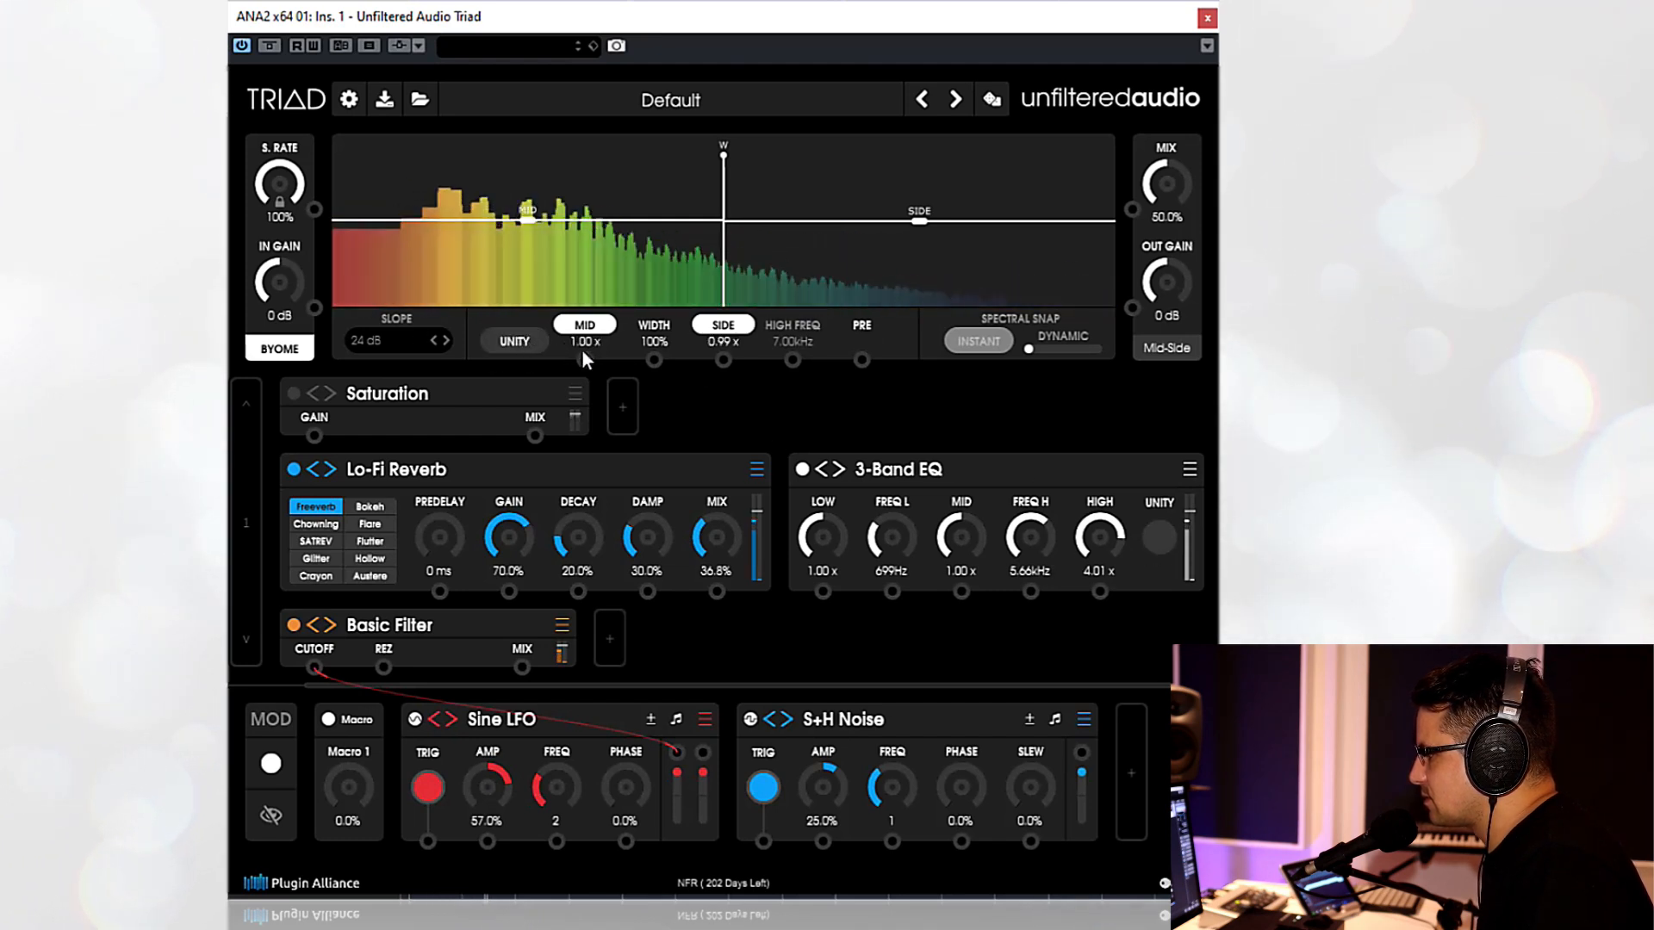
mouse_move(919, 220)
left_mouse_down()
mouse_move(923, 161)
mouse_move(920, 204)
left_mouse_up()
left_click(507, 345)
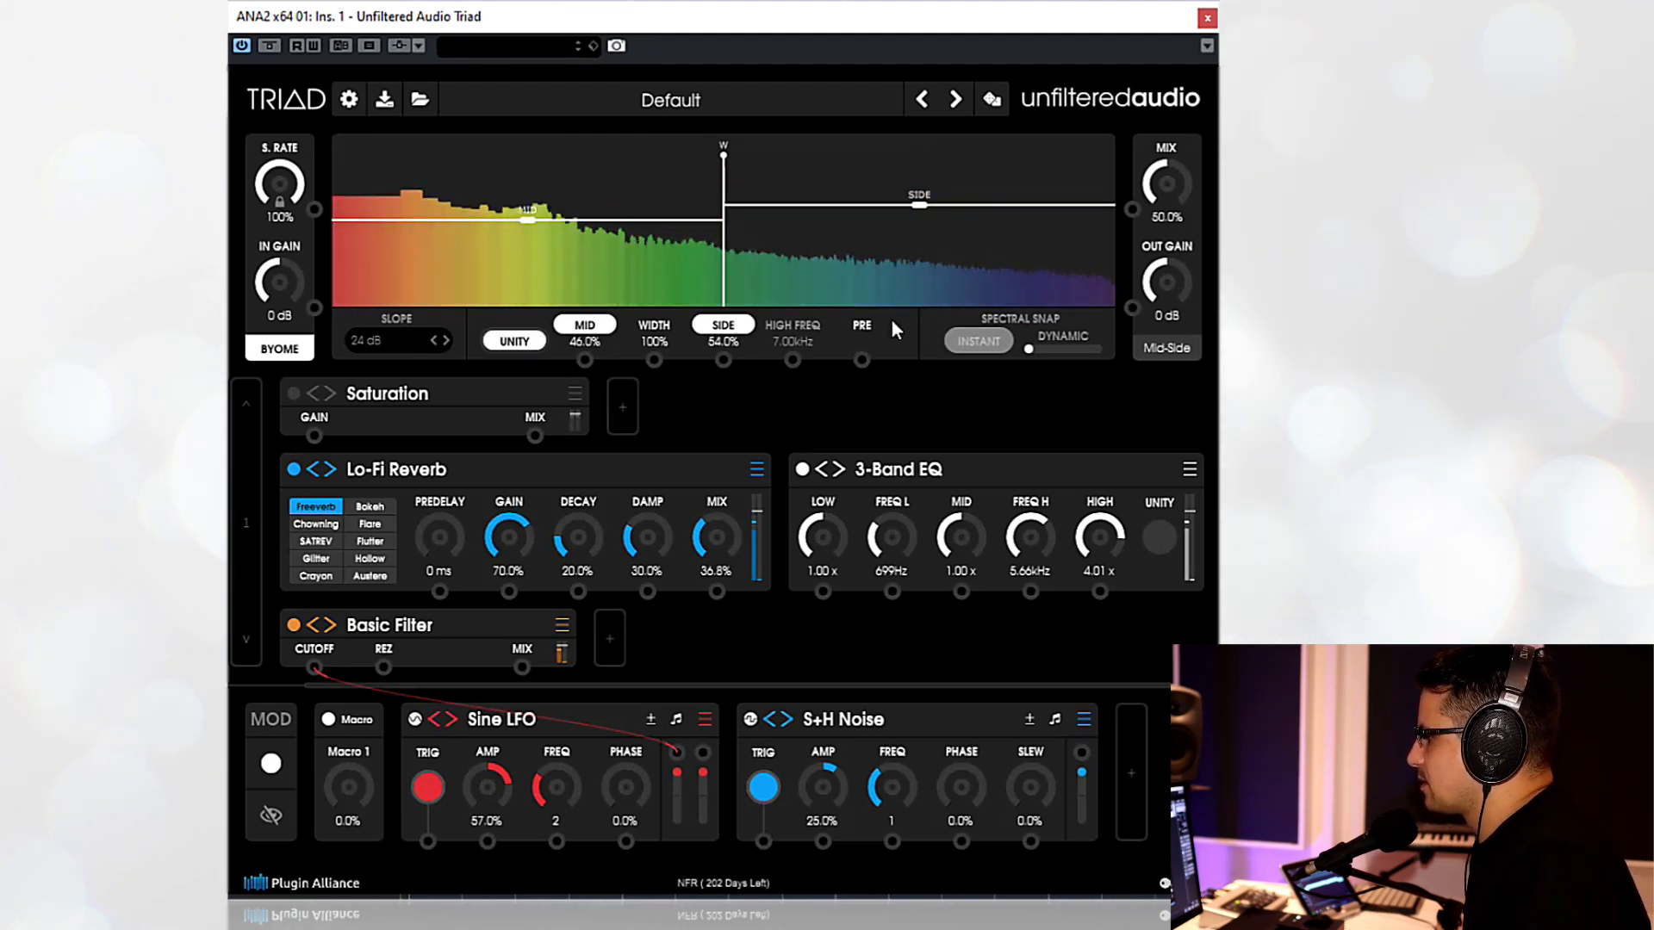
key("space")
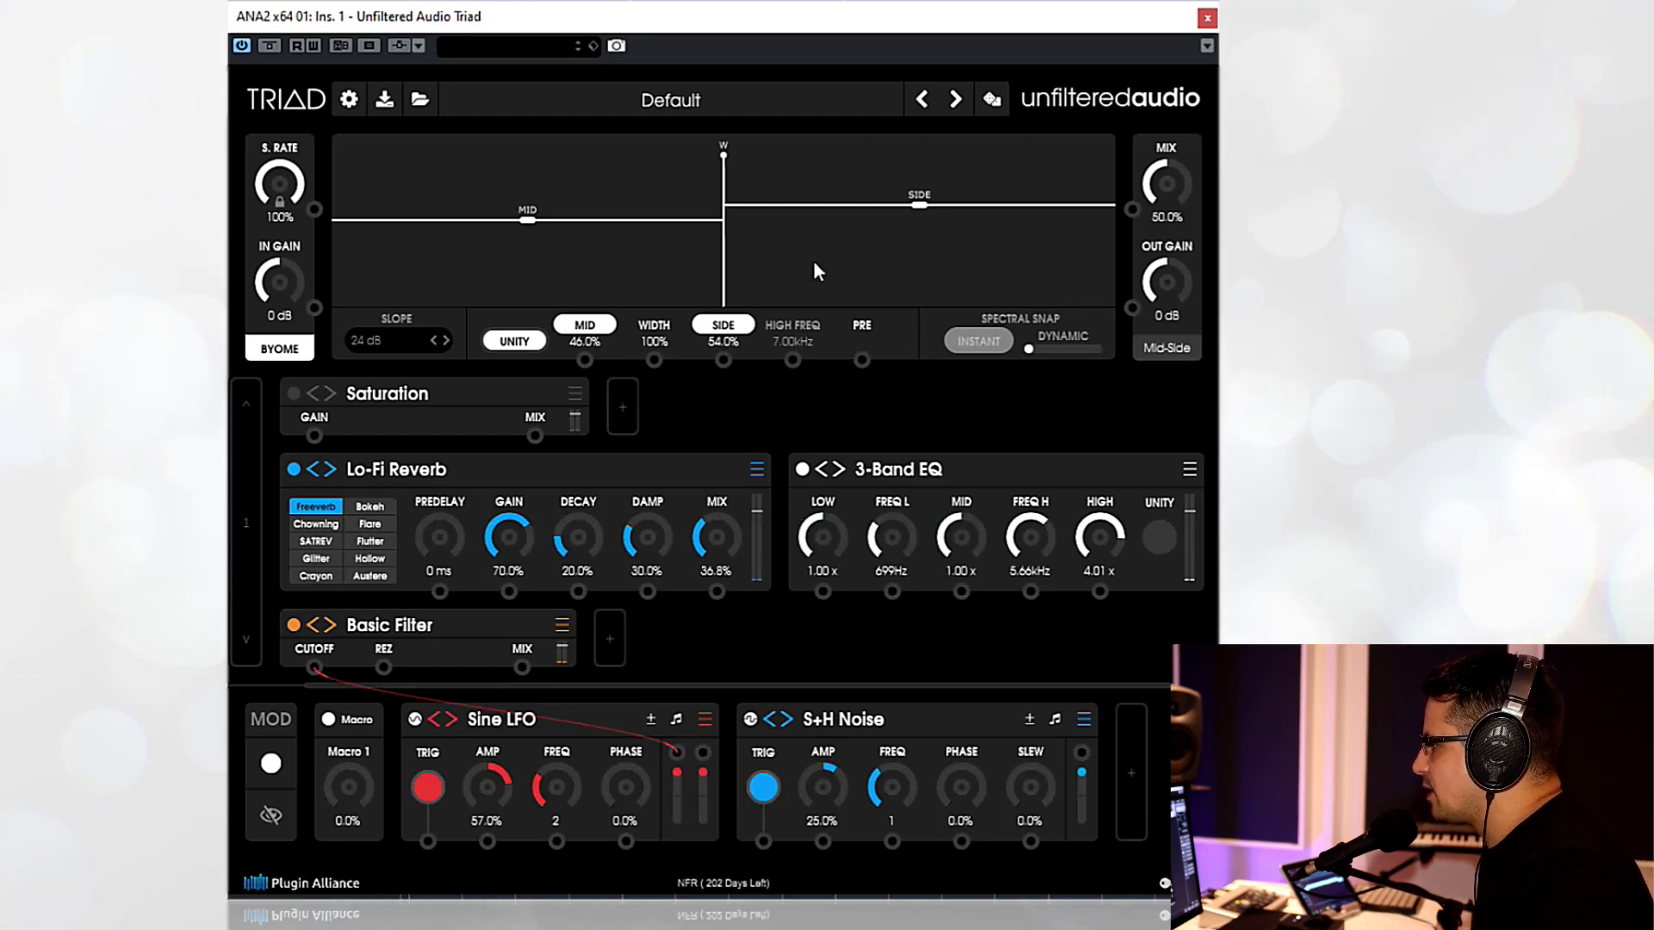
- From the reset default settings, switch the split mode to 2x Parallel and bypass the Post row's Saturation
left_click(640, 102)
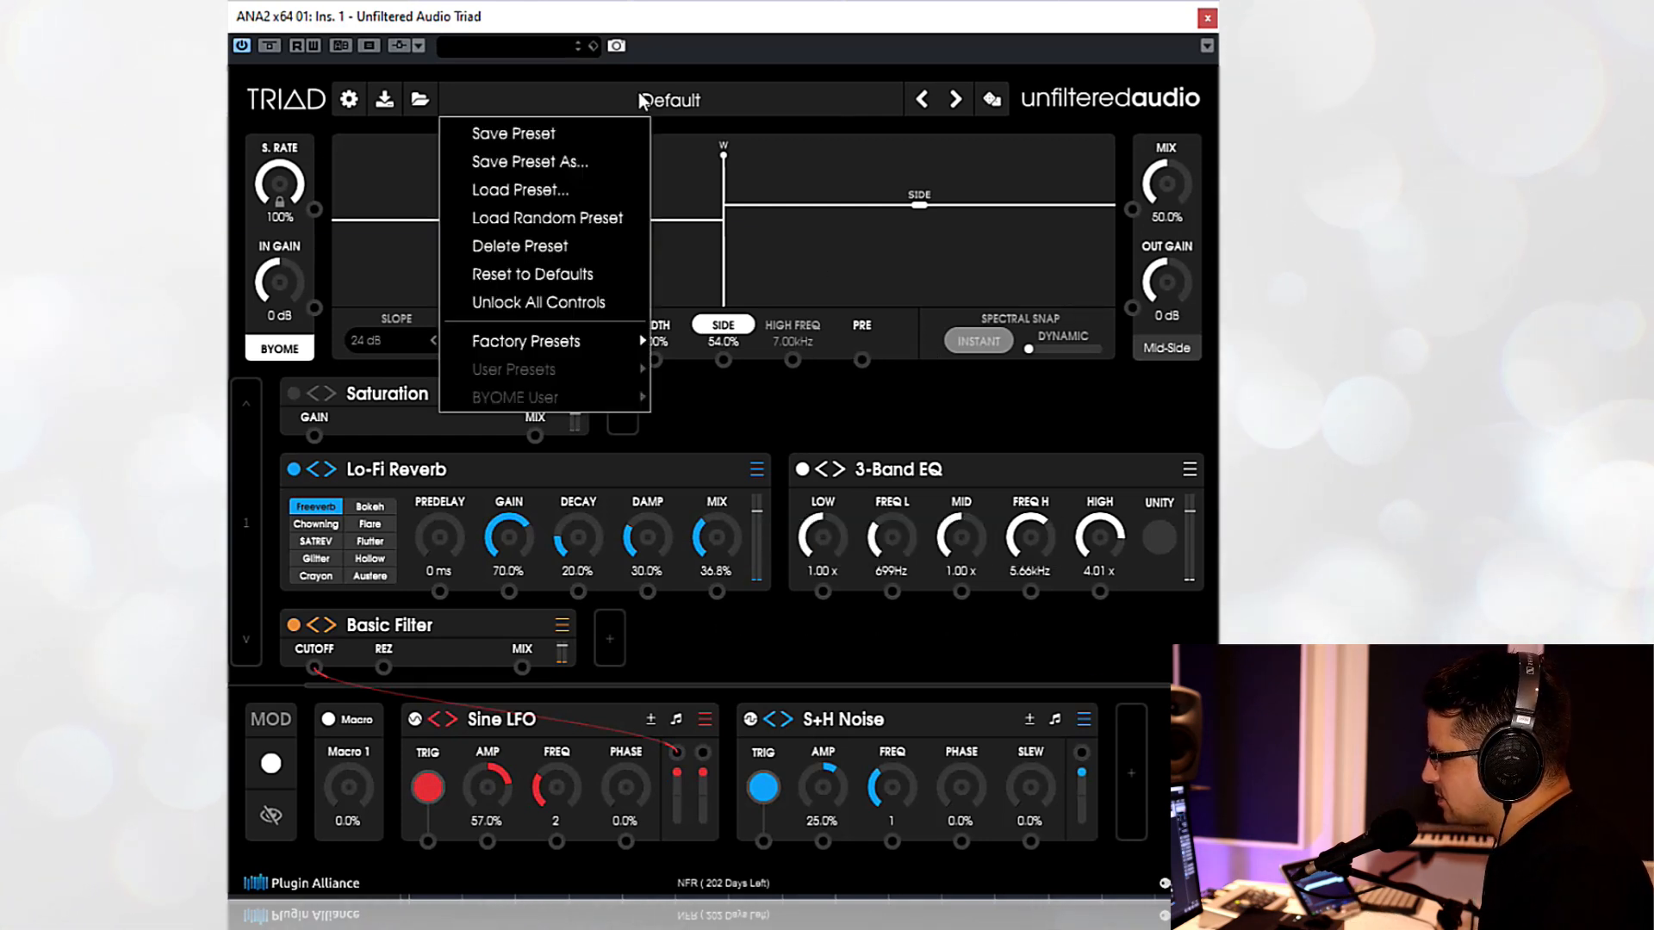
left_click(518, 275)
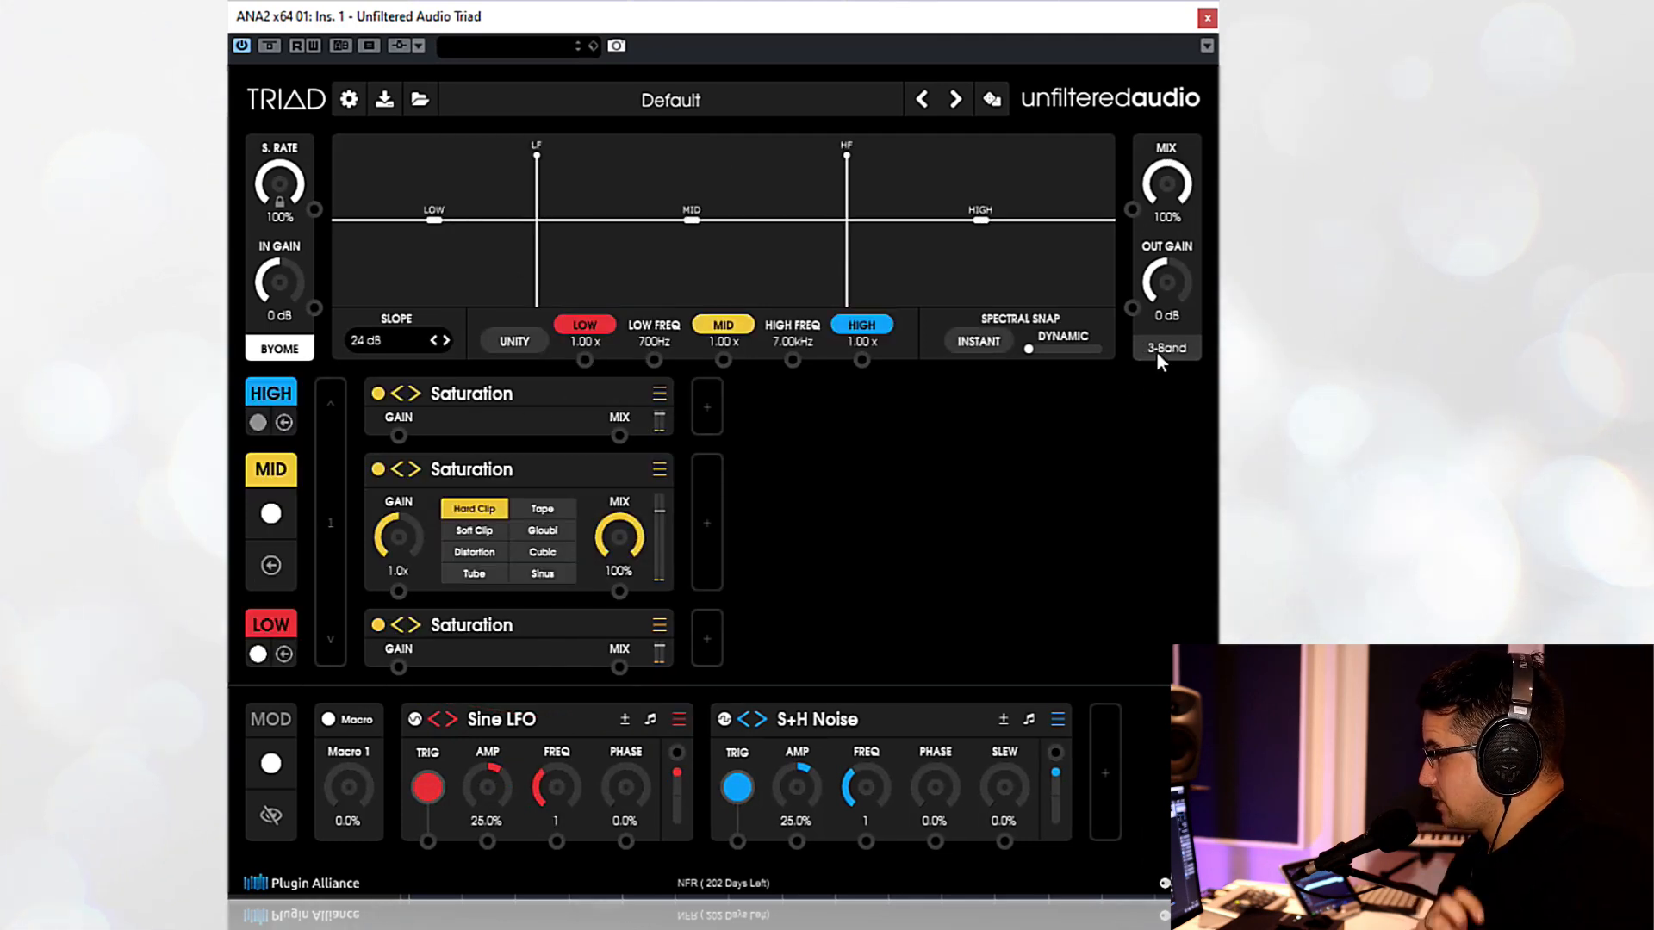
left_click(1161, 349)
left_click(1181, 457)
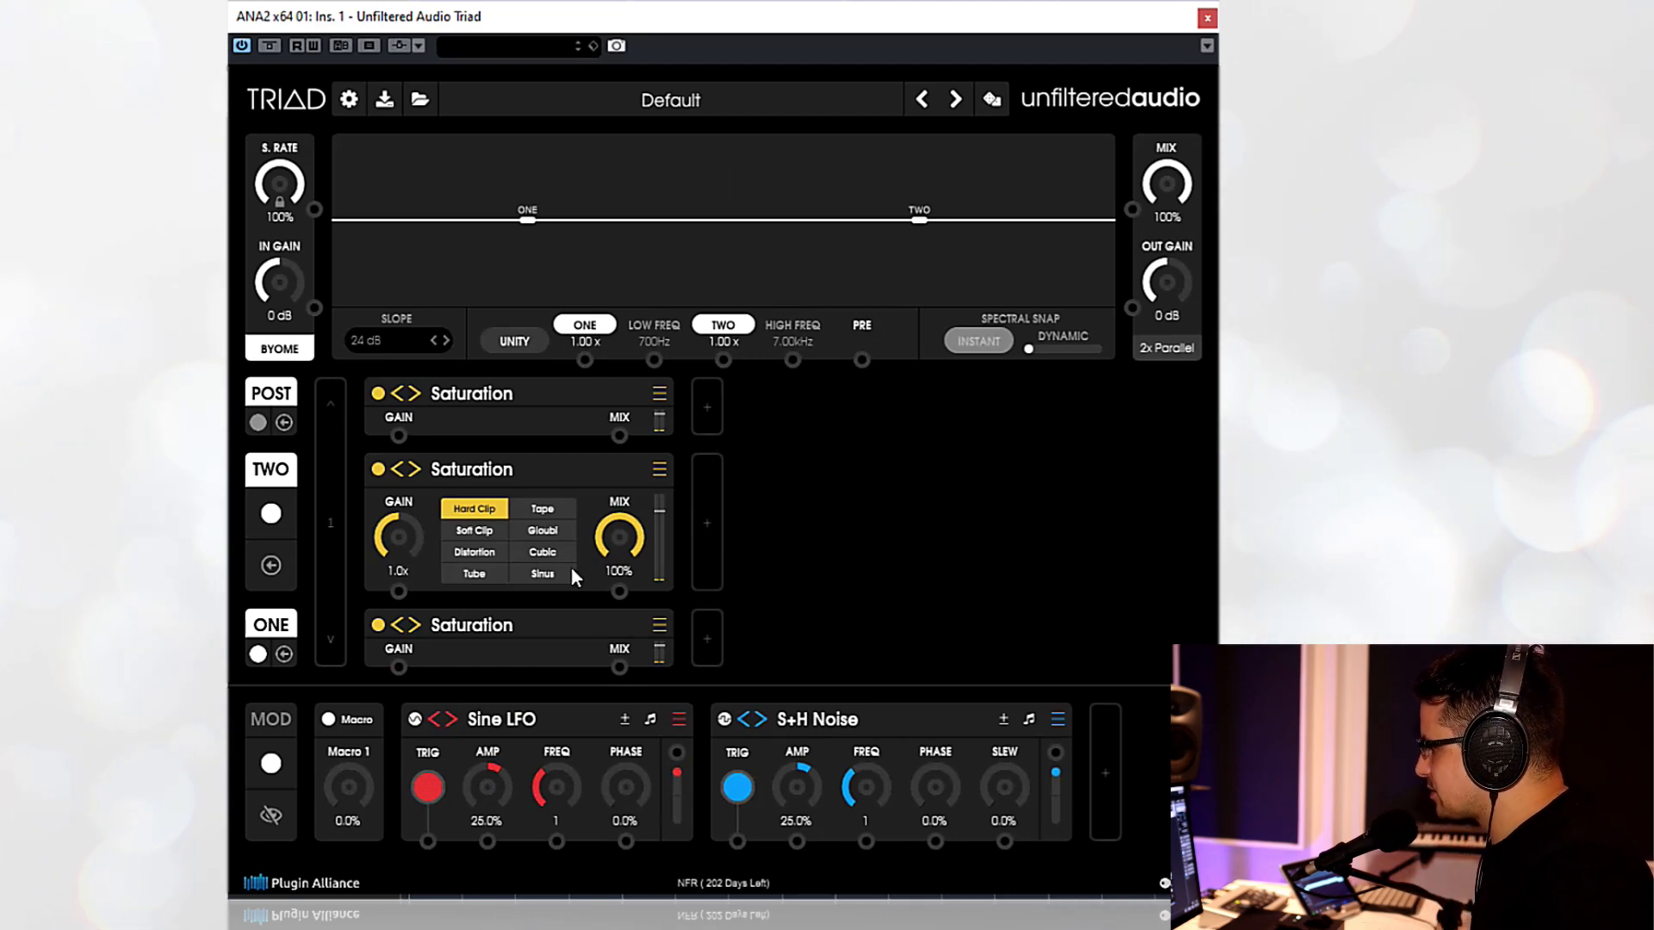
left_click(377, 392)
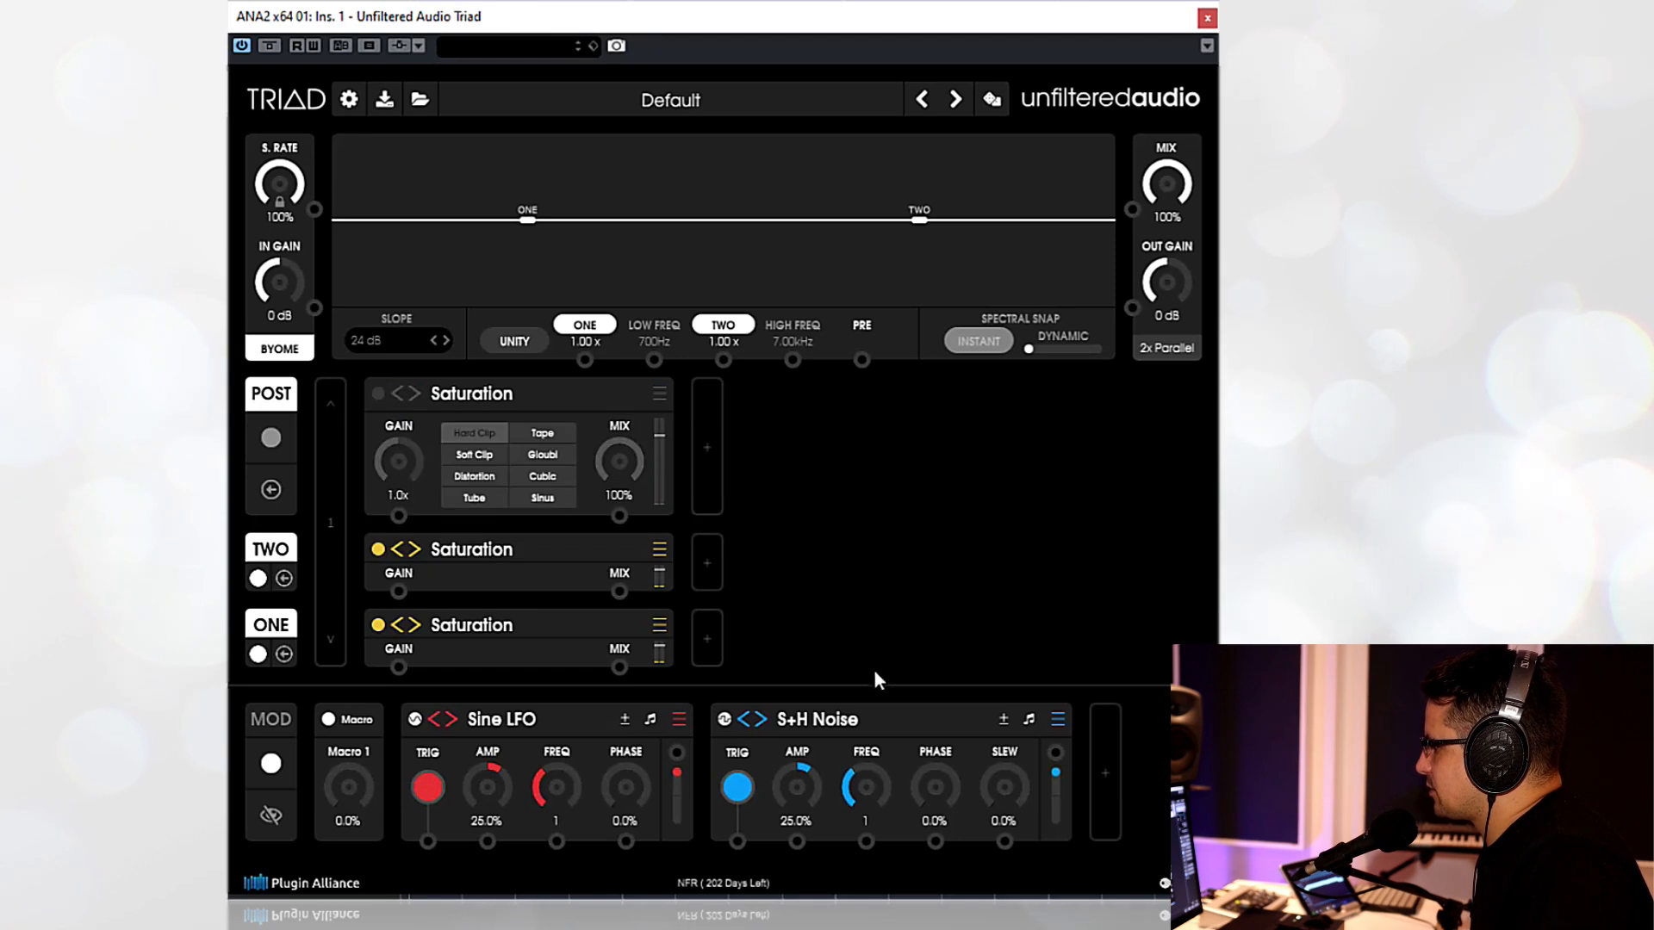
- Replace row Two's Saturation with an Instant Delay and expand row One's Saturation
left_click(472, 550)
left_click(659, 469)
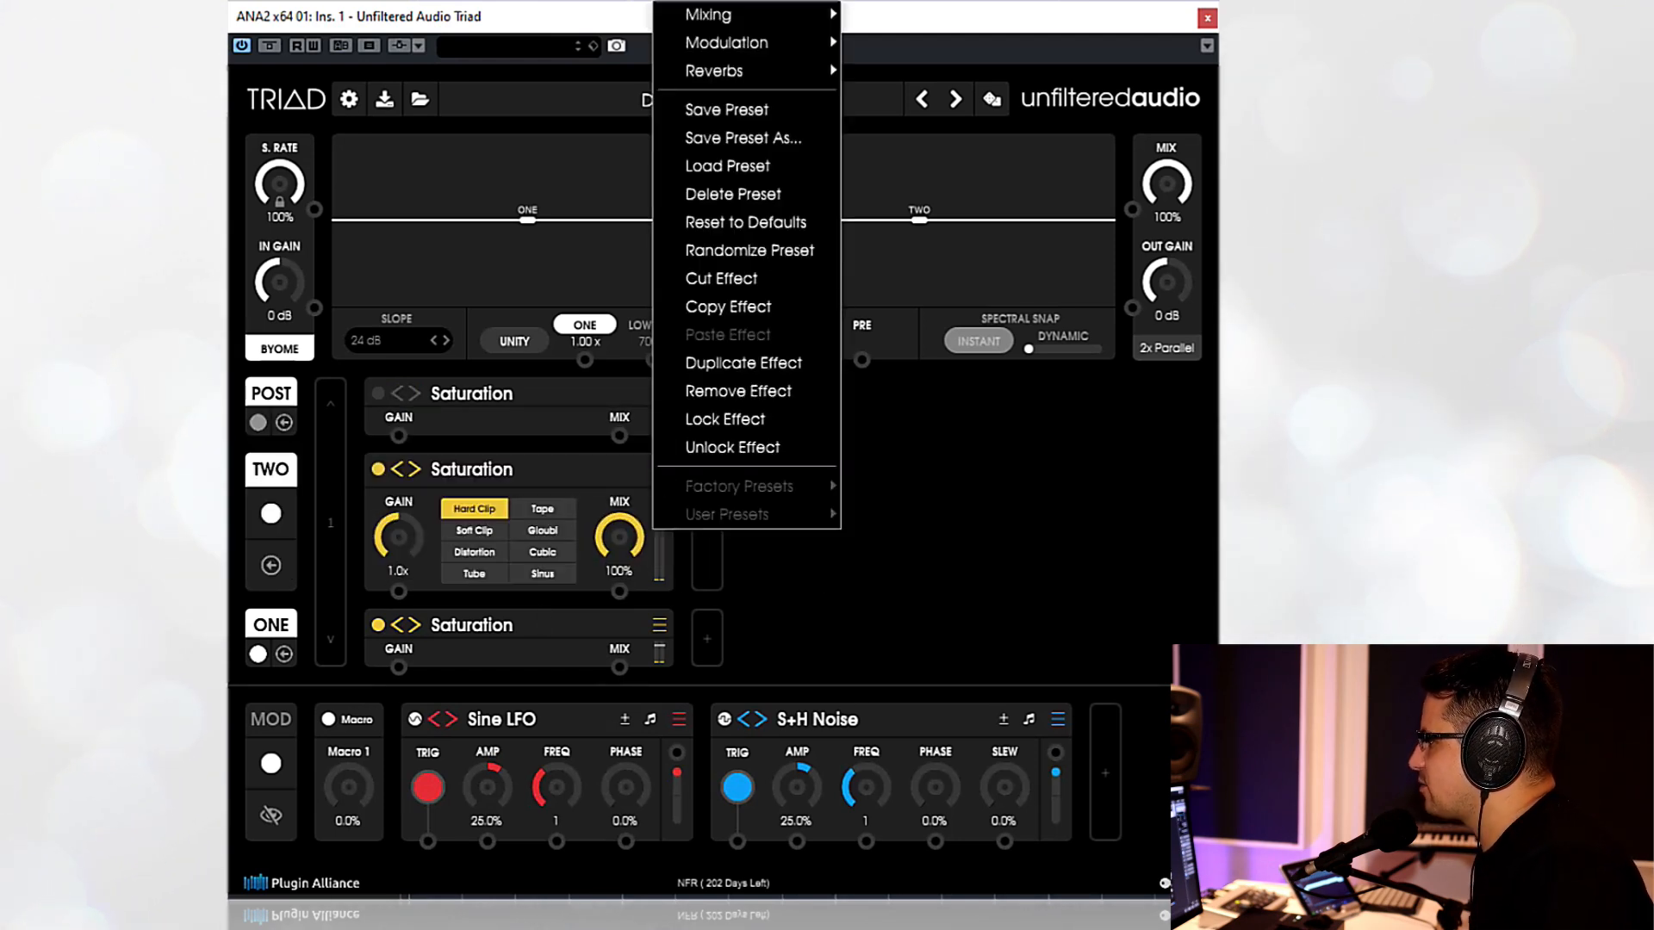
mouse_move(746, 2)
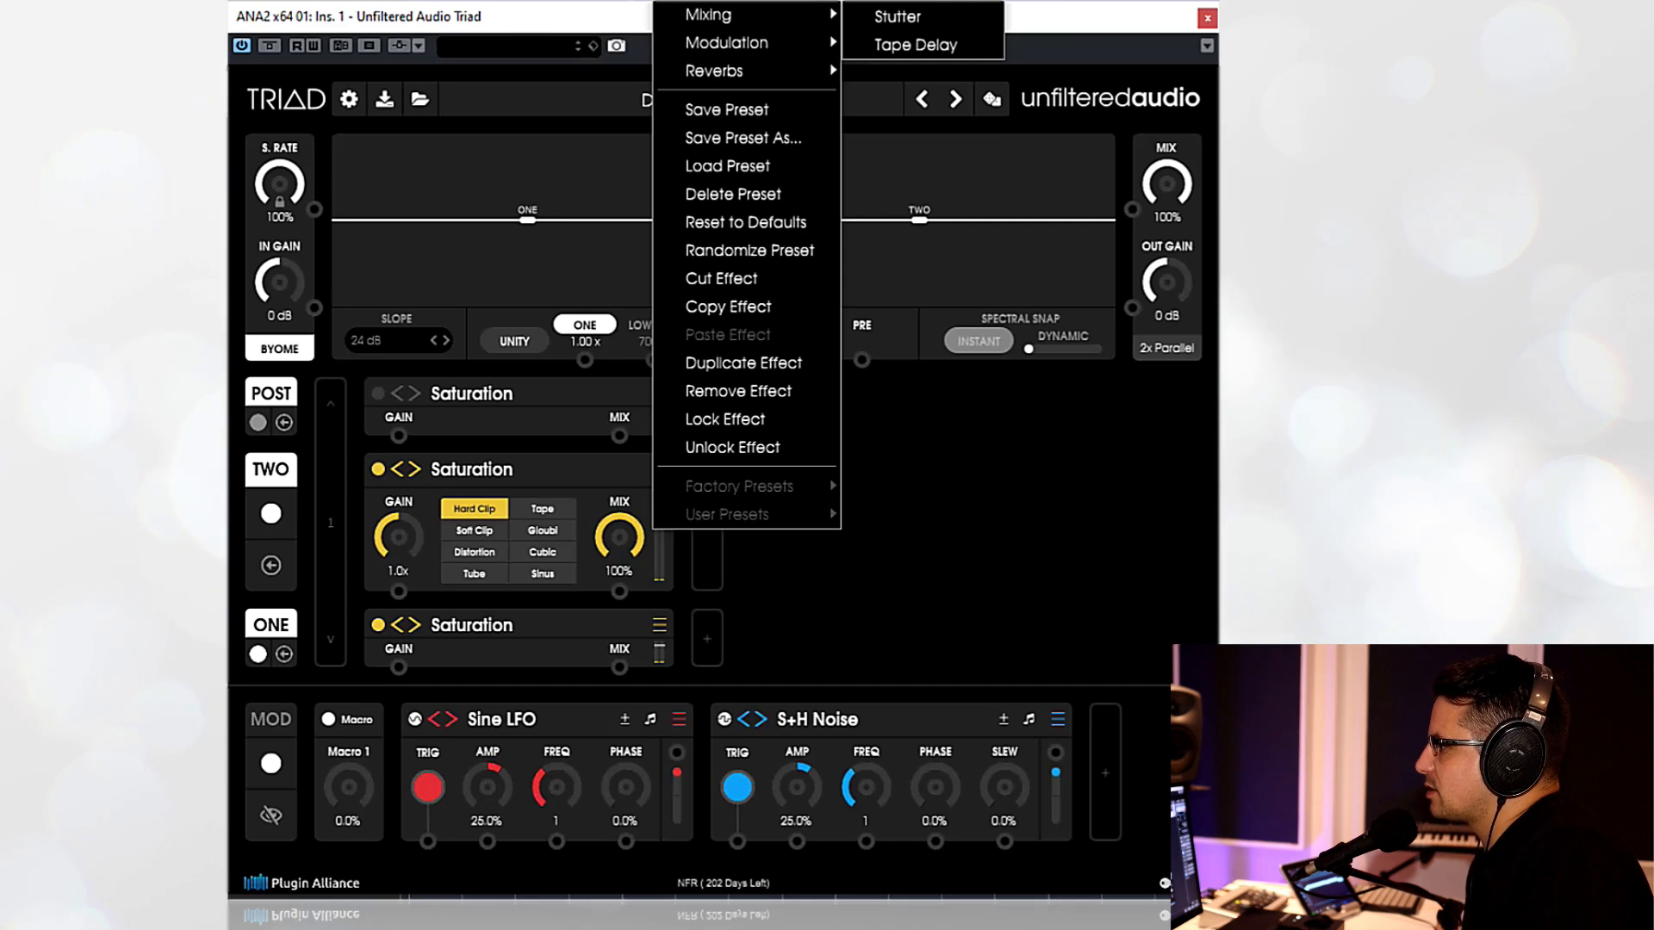
left_click(905, 2)
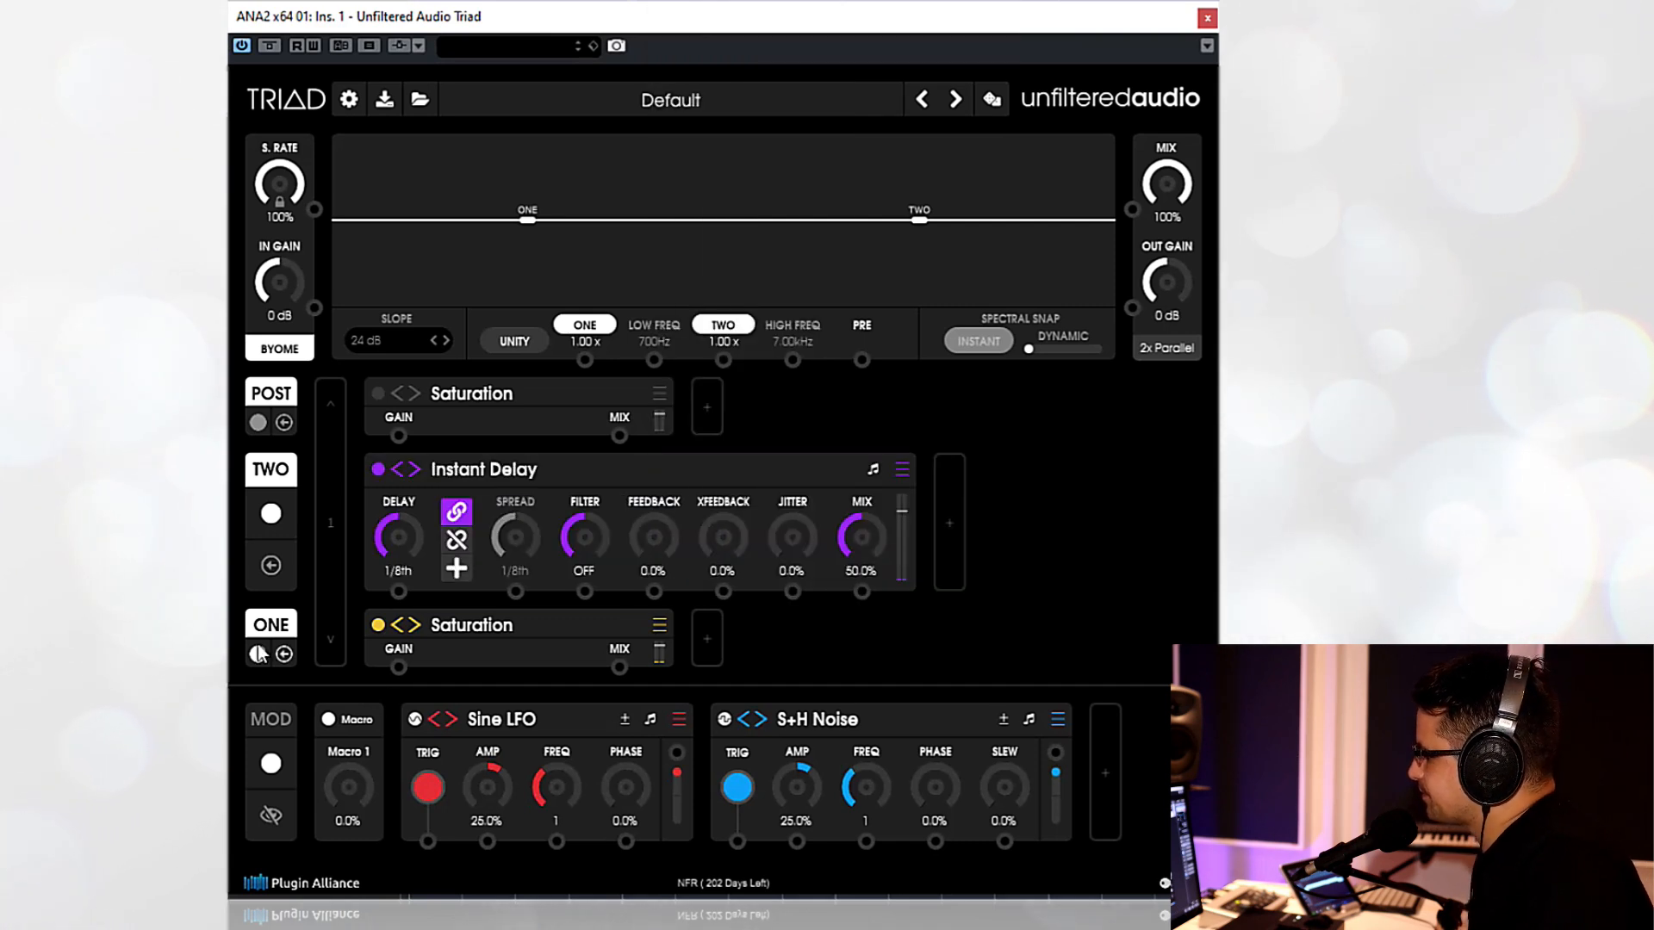
left_click(509, 660)
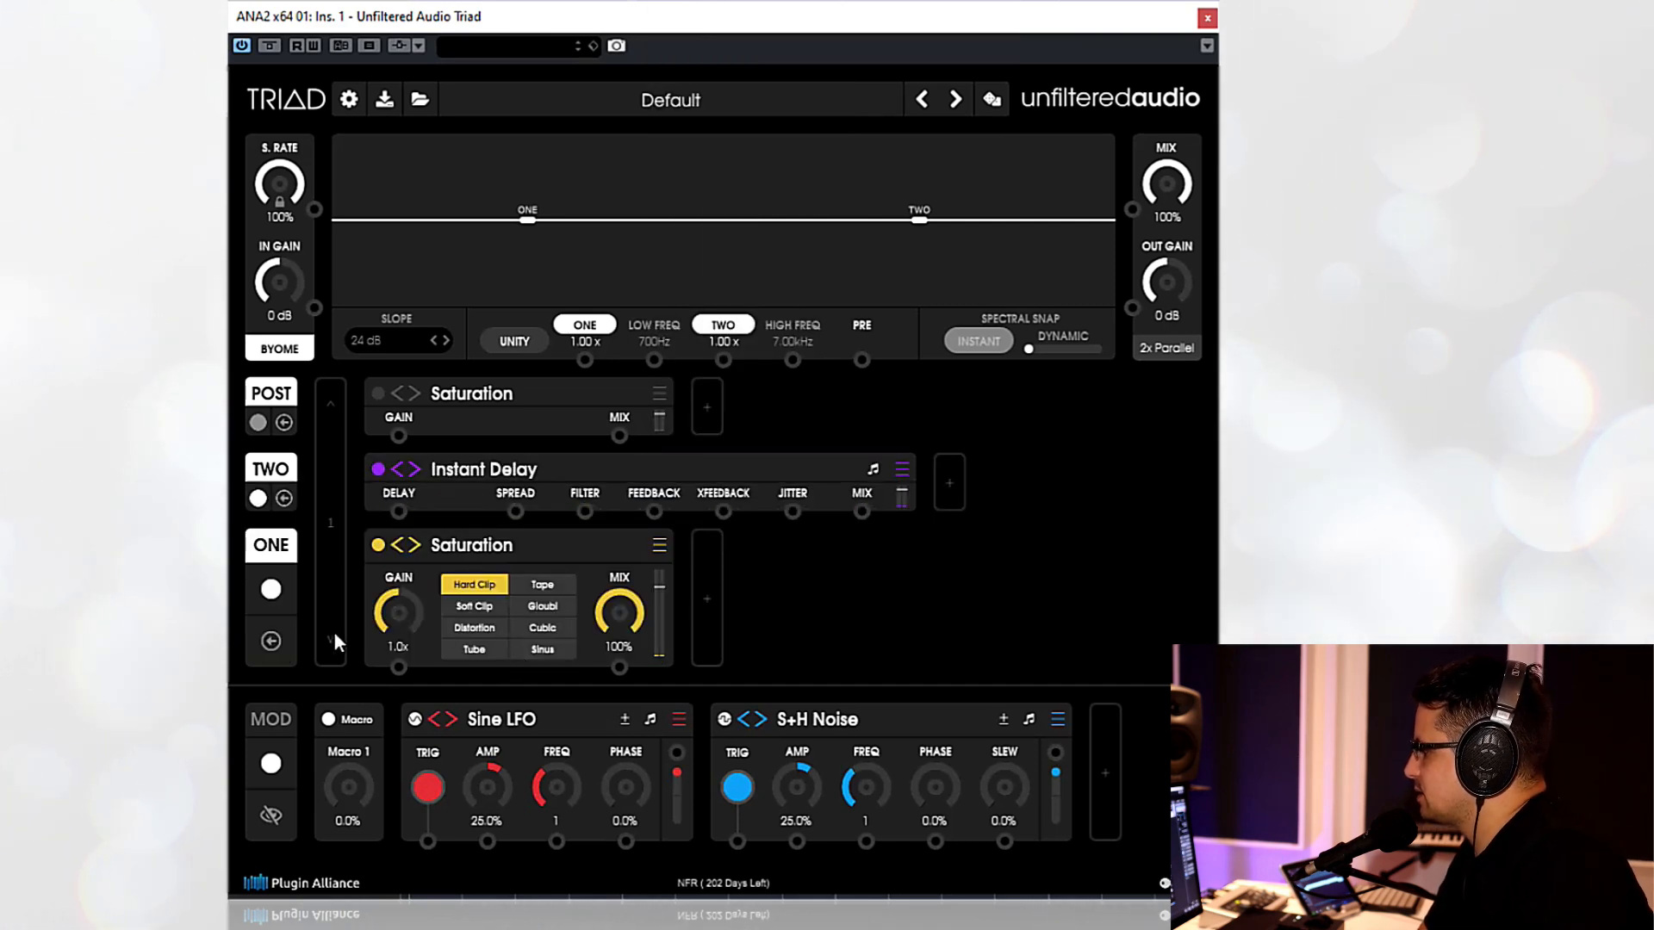
- Replace row One's Saturation with a Reverse Delay and bypass row Two's Instant Delay
left_click(659, 545)
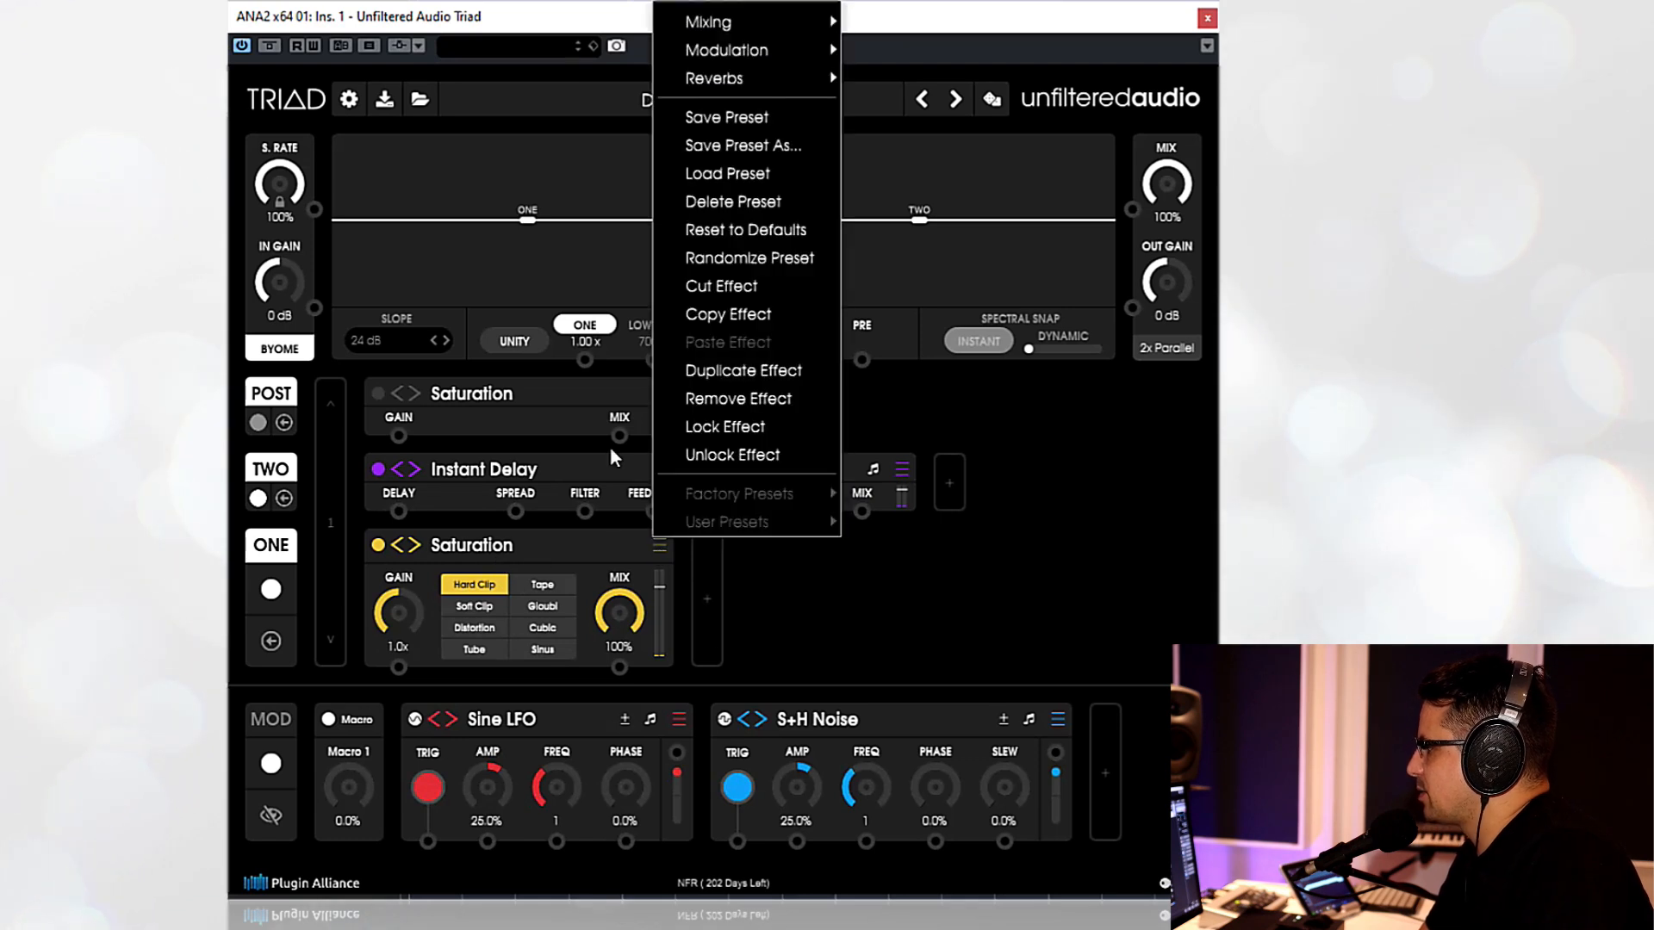
mouse_move(746, 1)
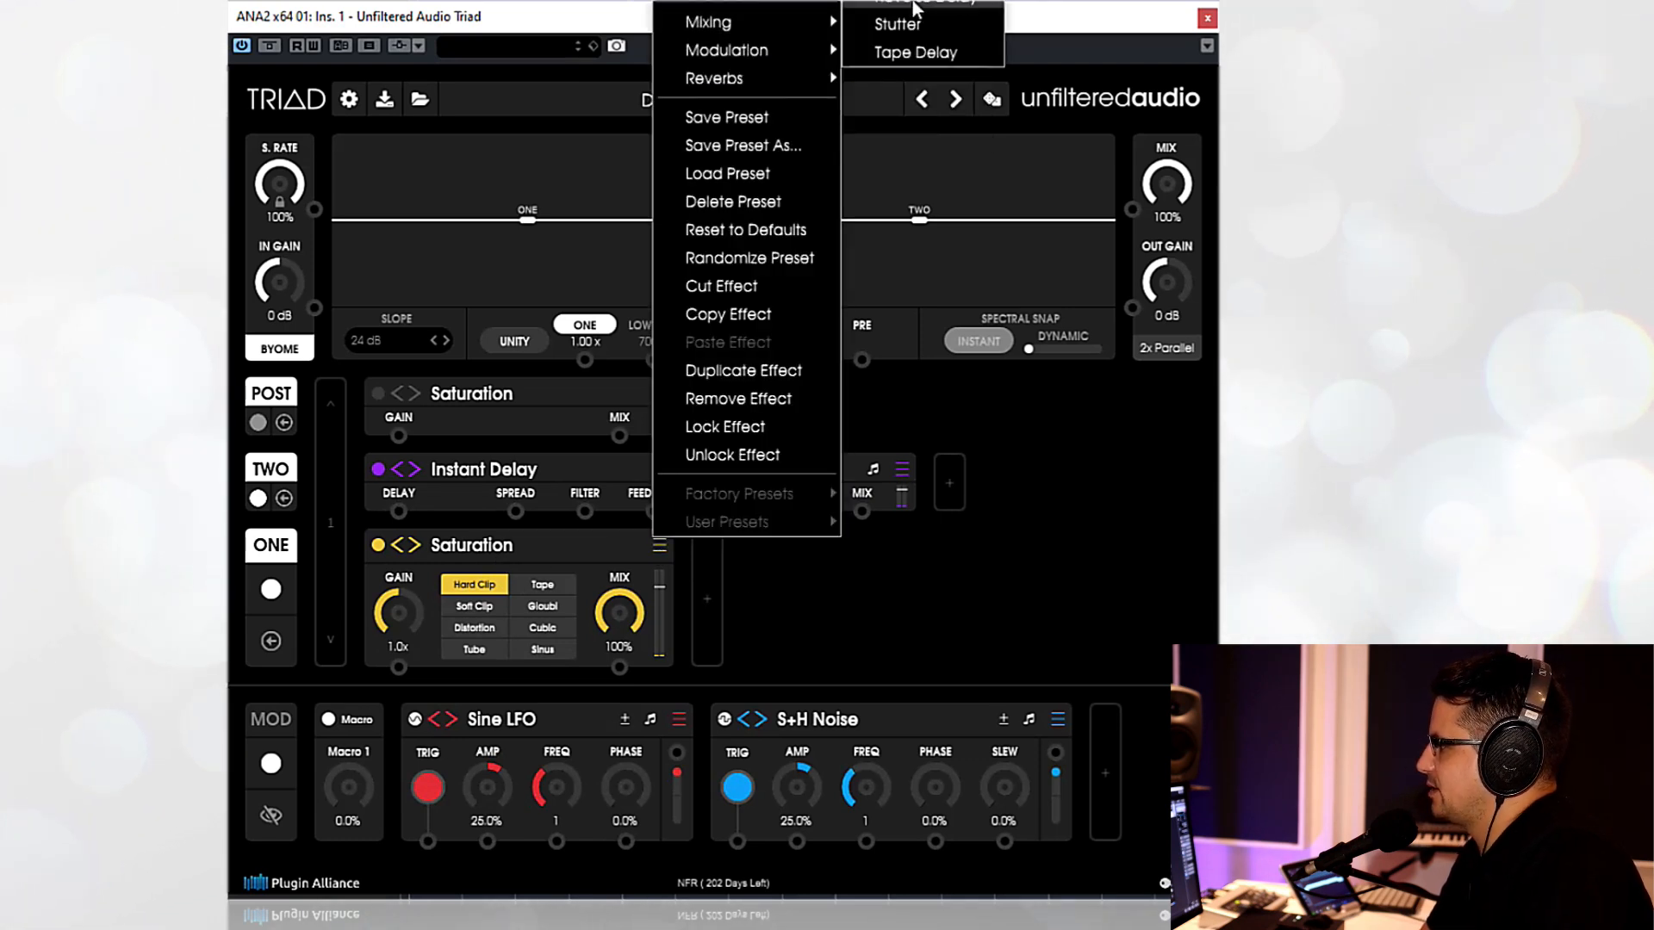
left_click(915, 5)
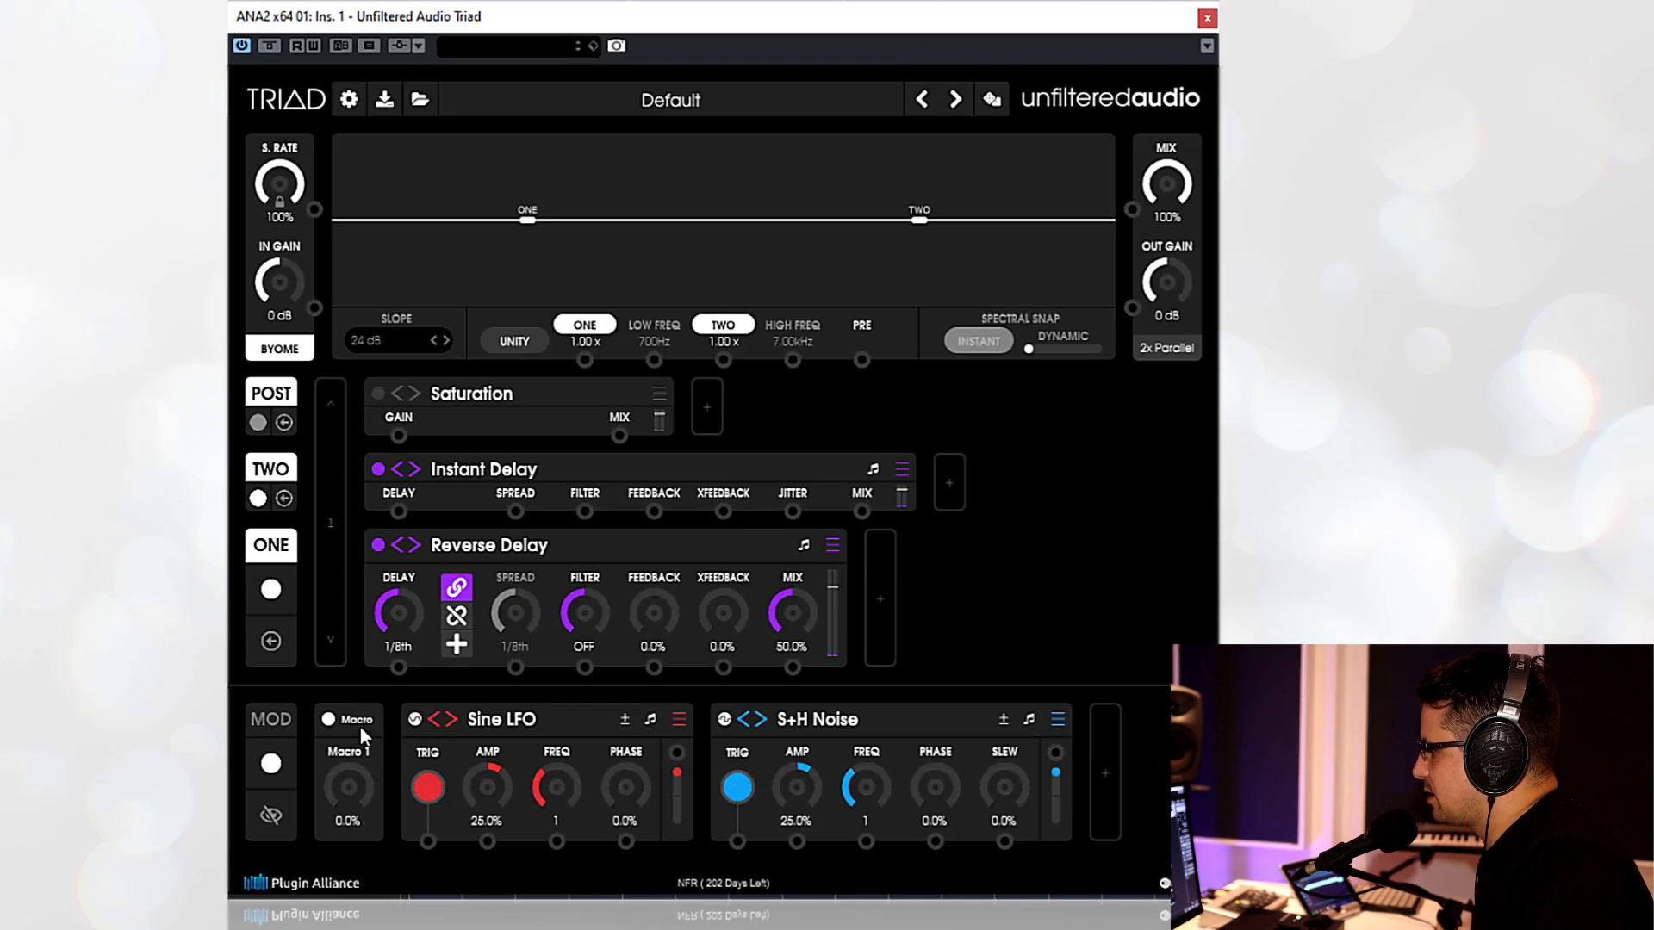
left_click(376, 471)
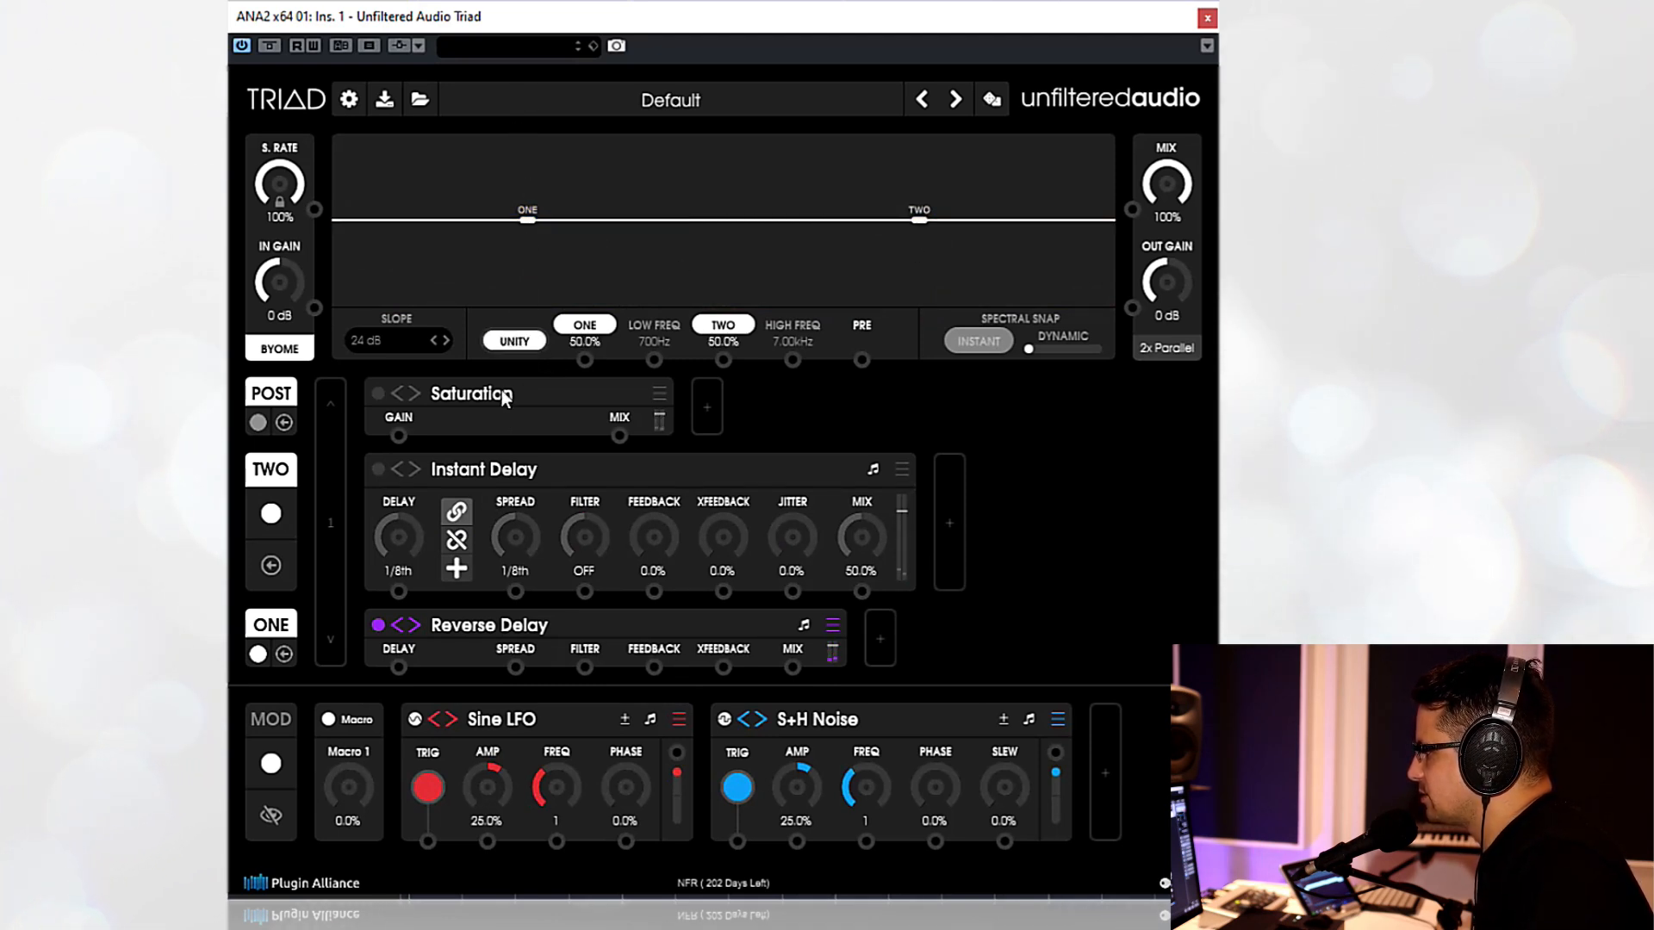
- With Unity on, raise One's level to 66.7% and set the Reverse Delay's mix to 63.2%
left_click_drag(527, 220, 576, 65)
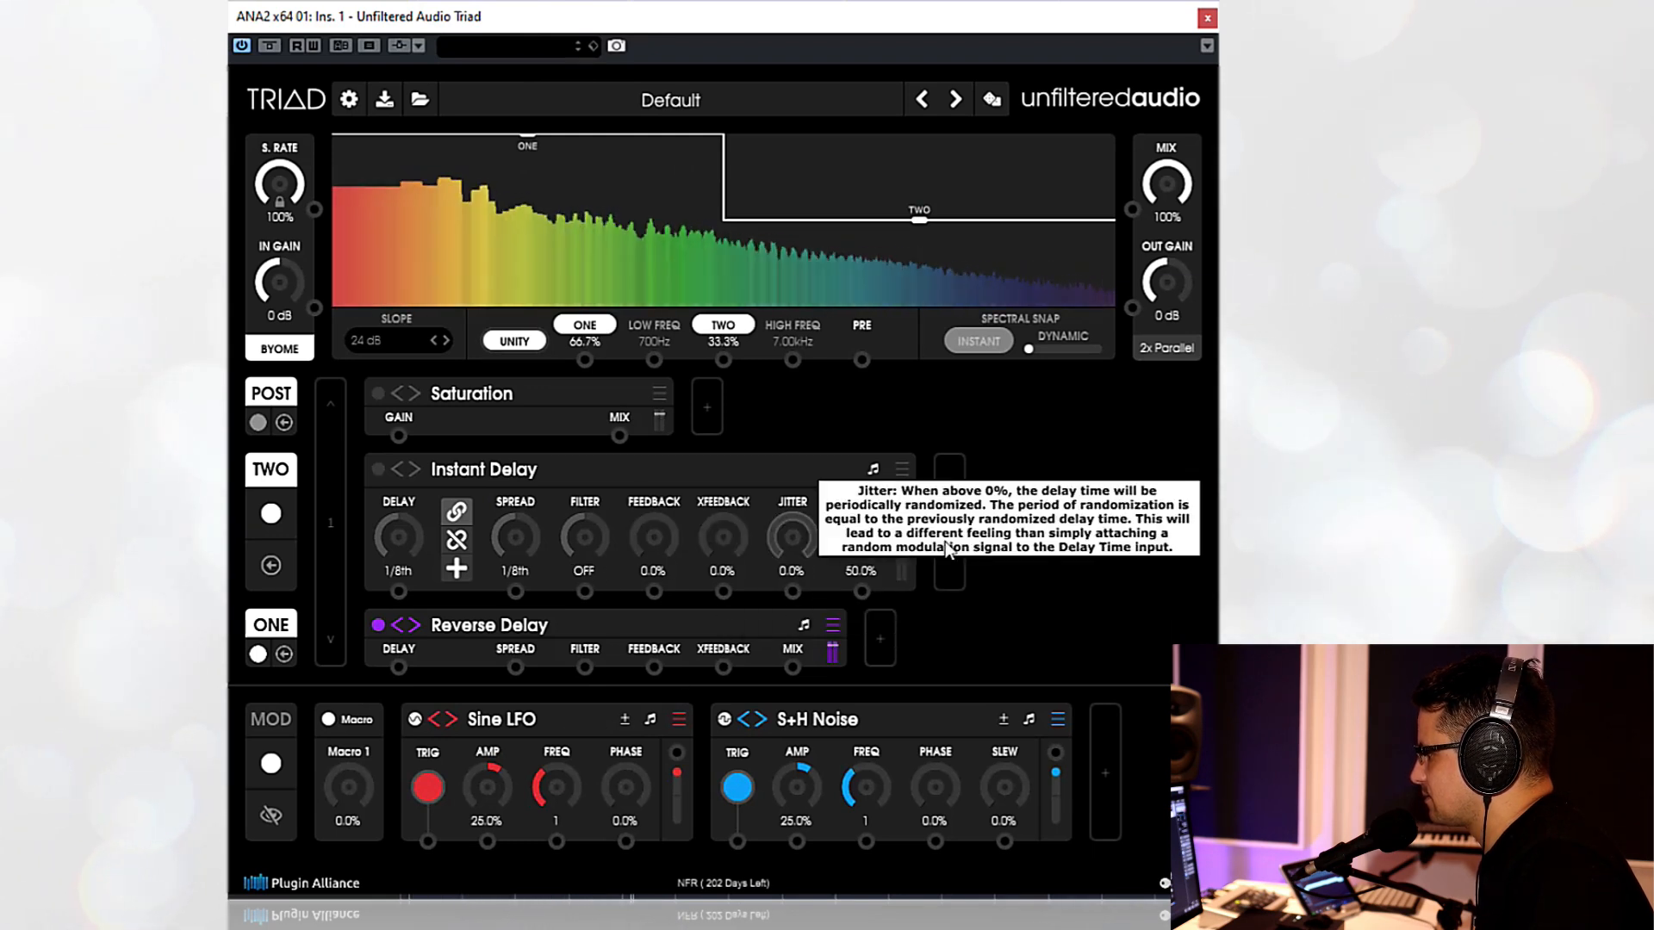
left_click(549, 636)
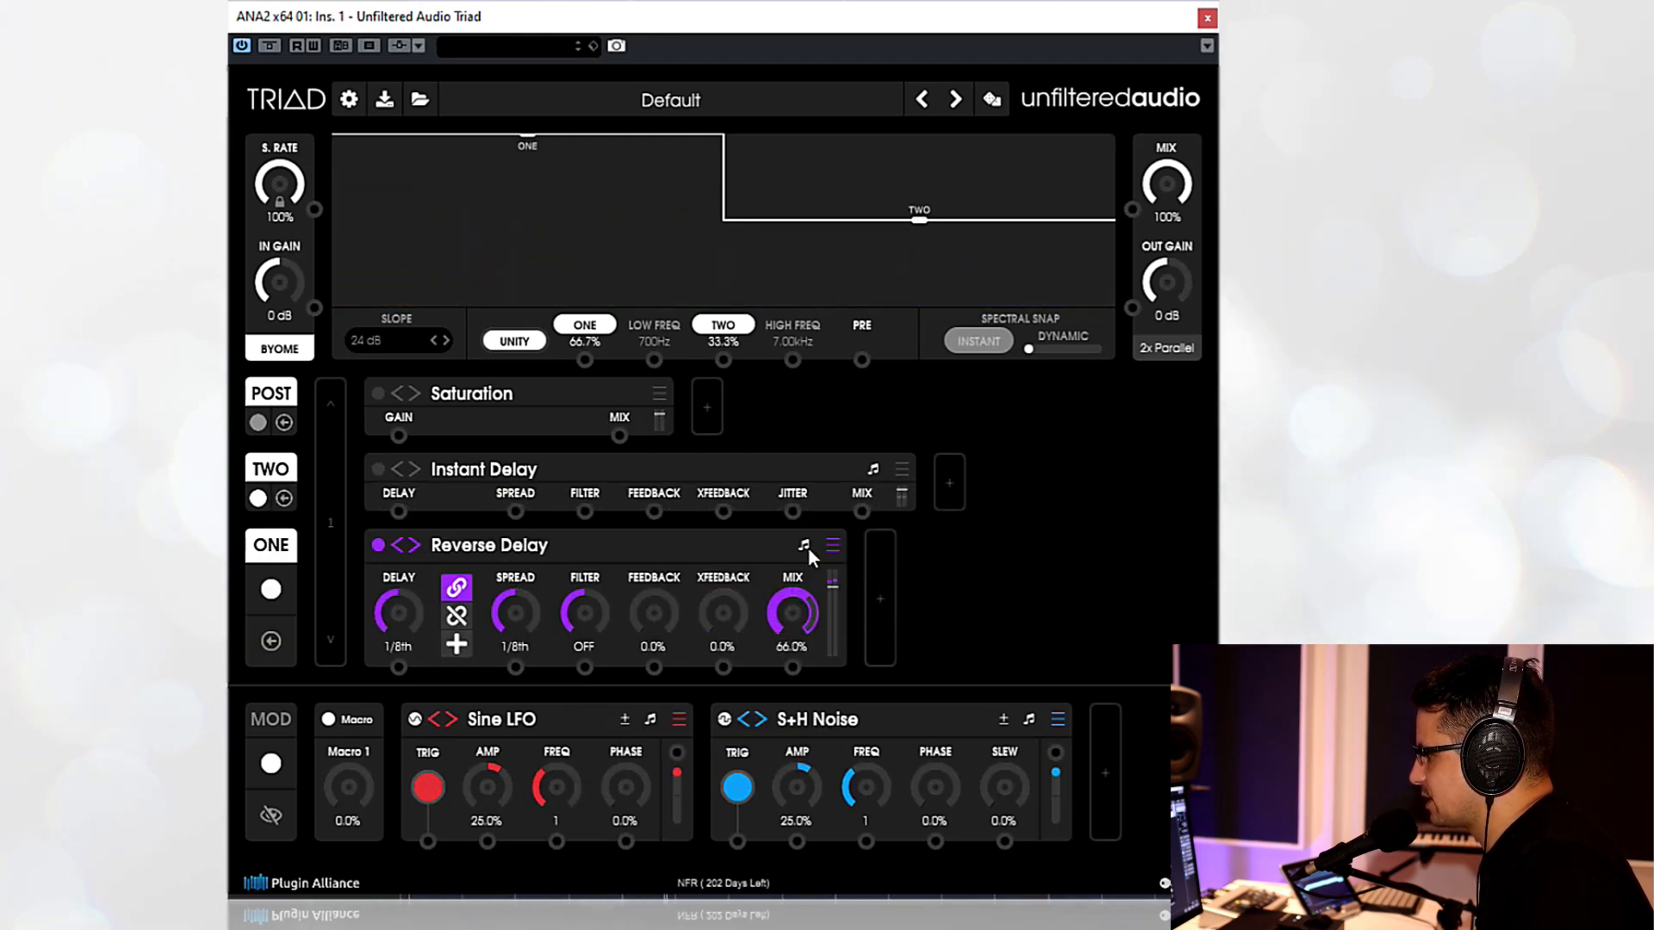
left_click_drag(808, 622, 798, 649)
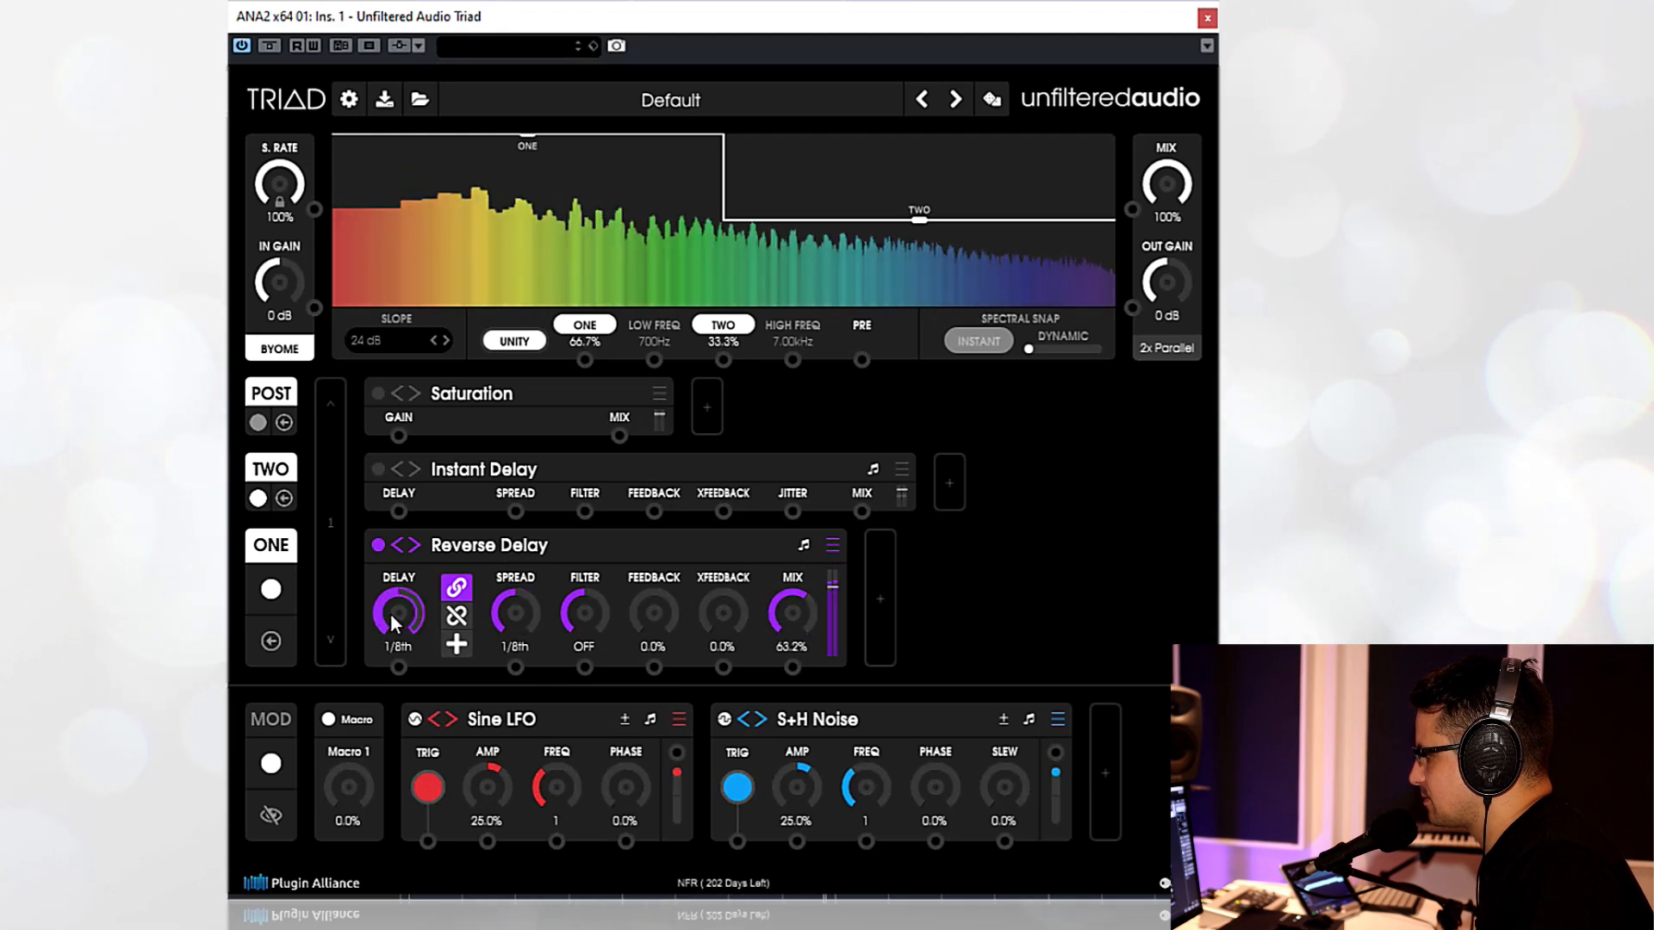
- Set the Reverse Delay's linked delay time to 1/2, filter to 56 HP, feedback to 37.2% and mix to 73.6%
left_click_drag(390, 619, 412, 576)
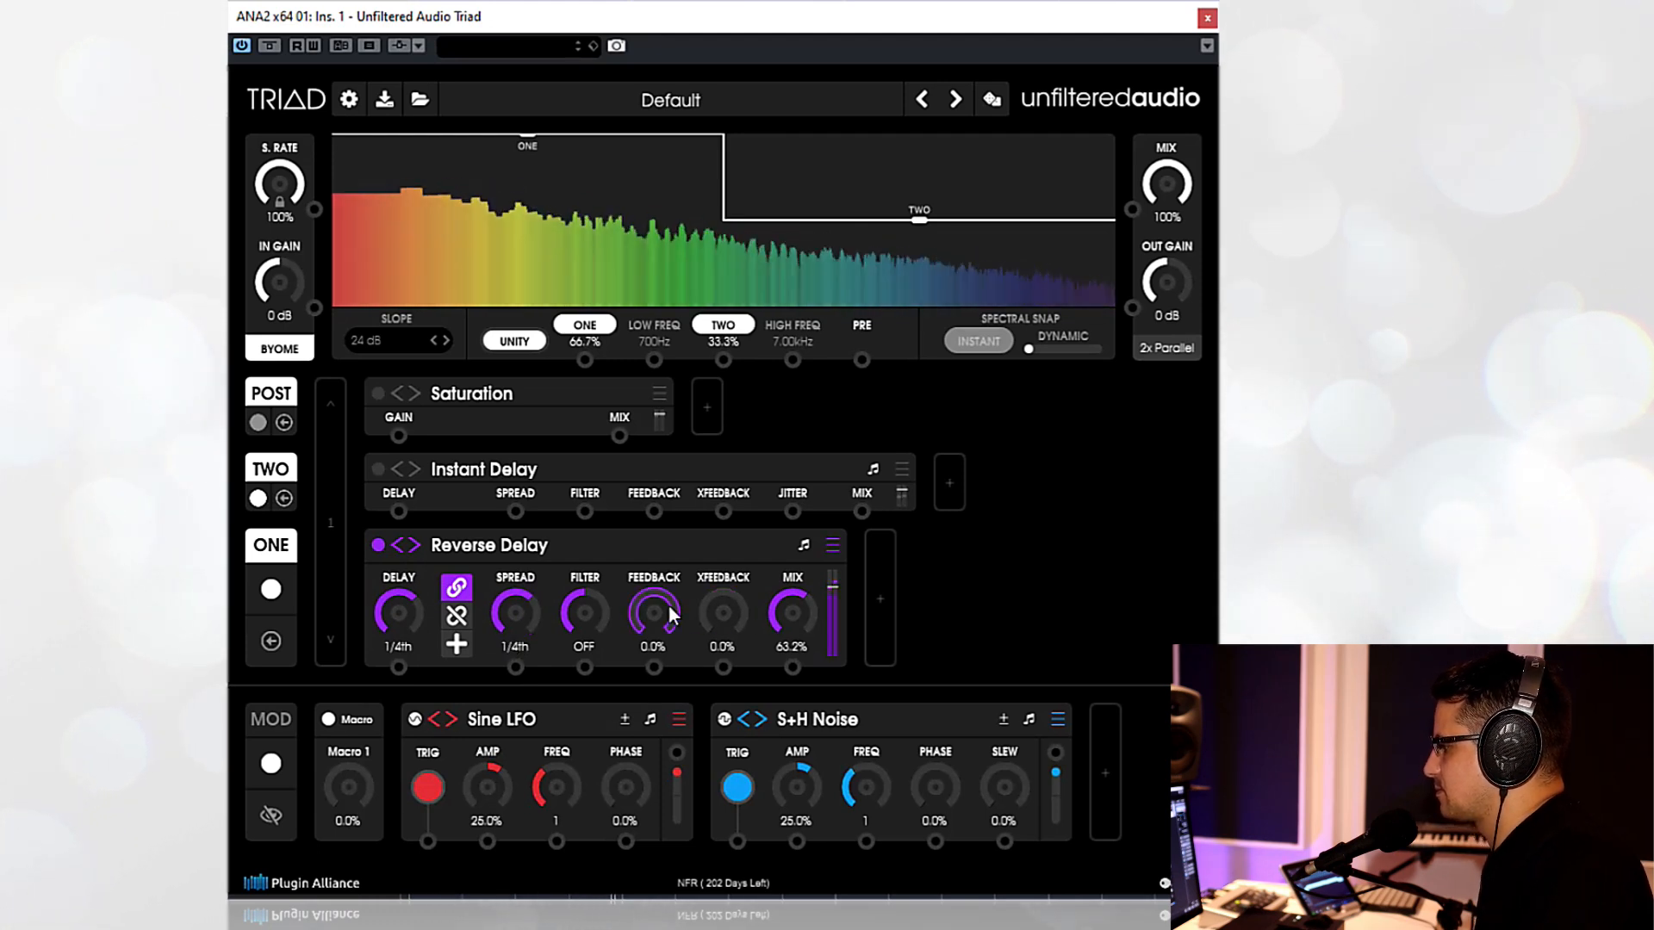
left_click_drag(699, 545, 701, 512)
left_click_drag(604, 609, 642, 607)
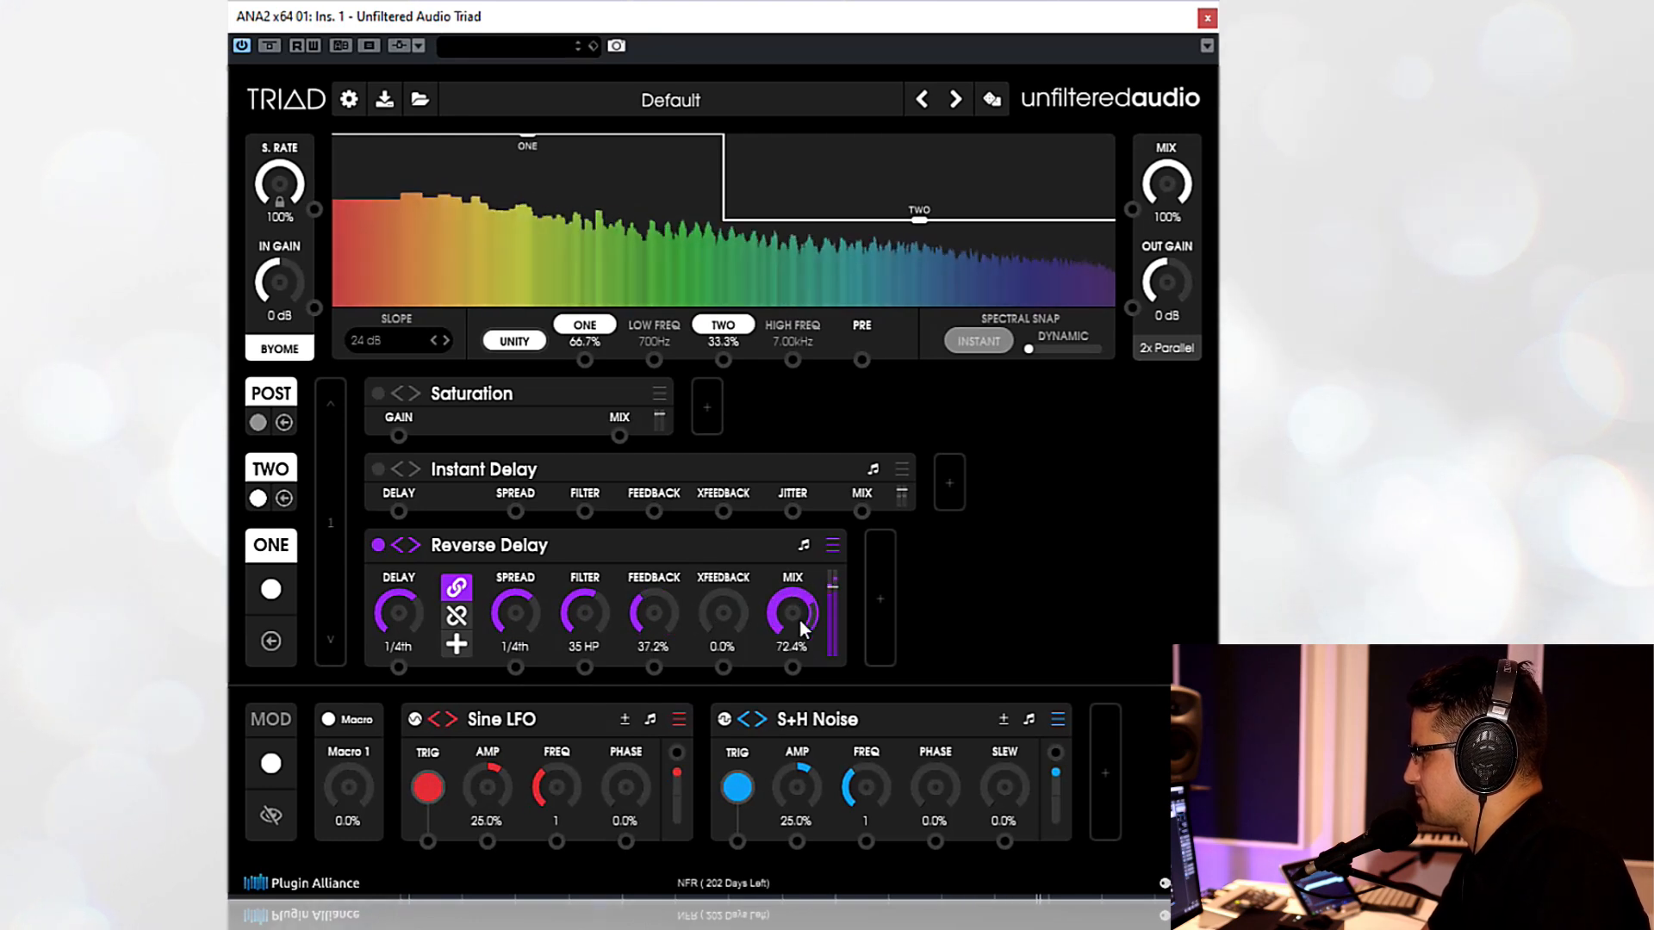
left_click_drag(584, 630, 585, 614)
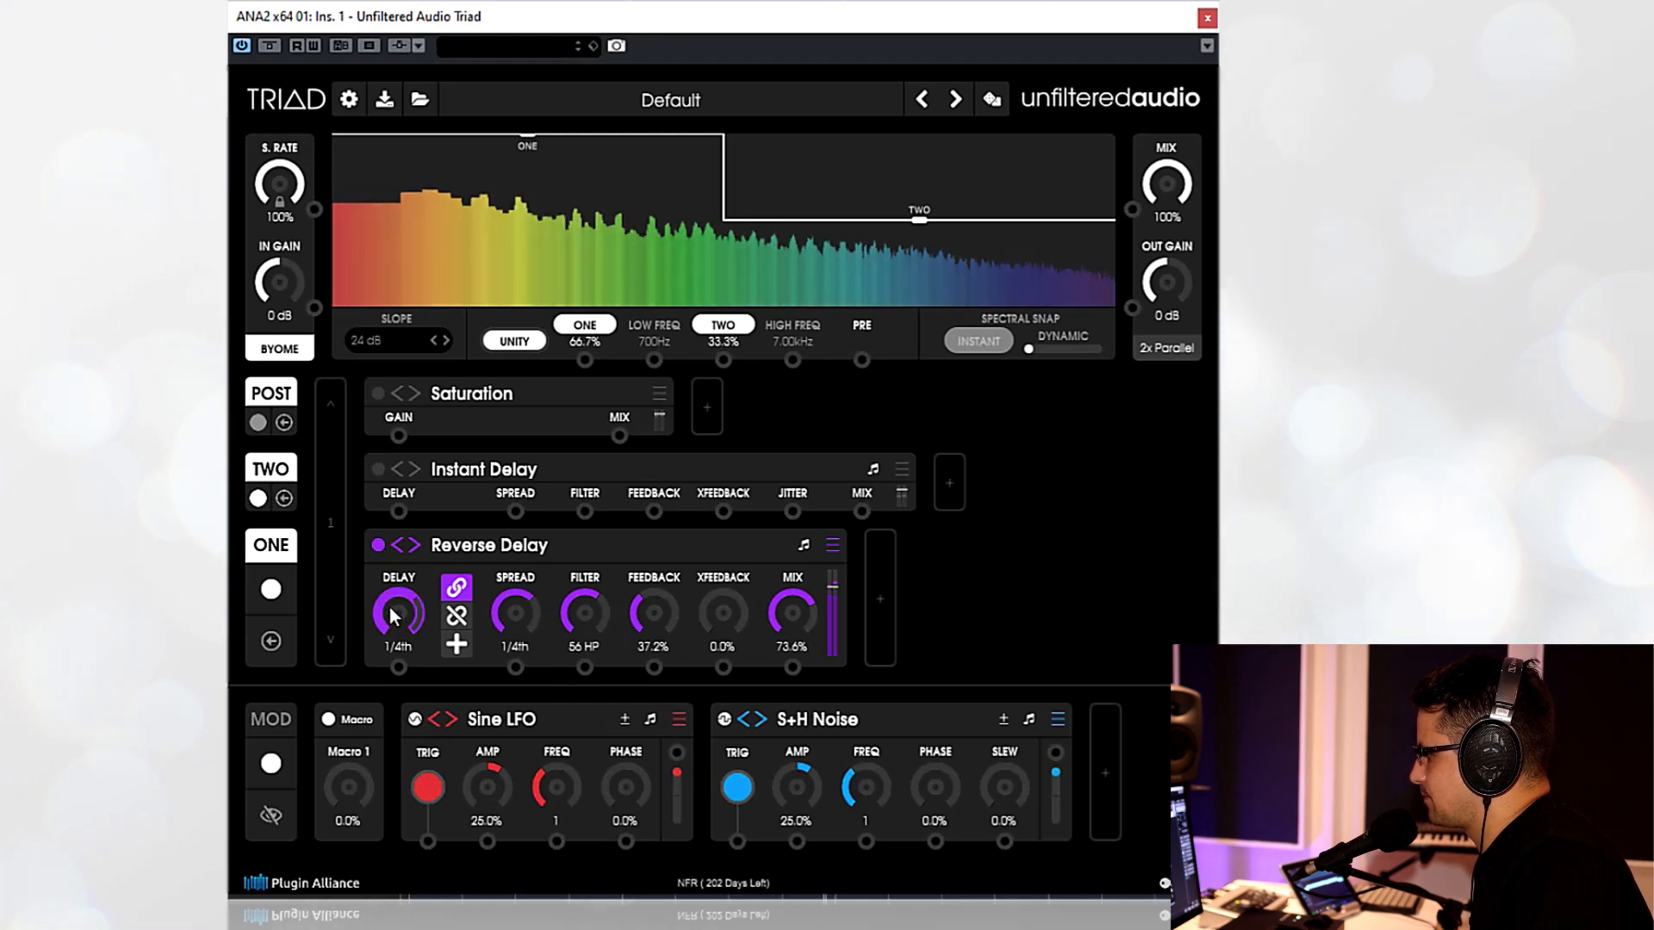
left_click_drag(392, 620, 399, 603)
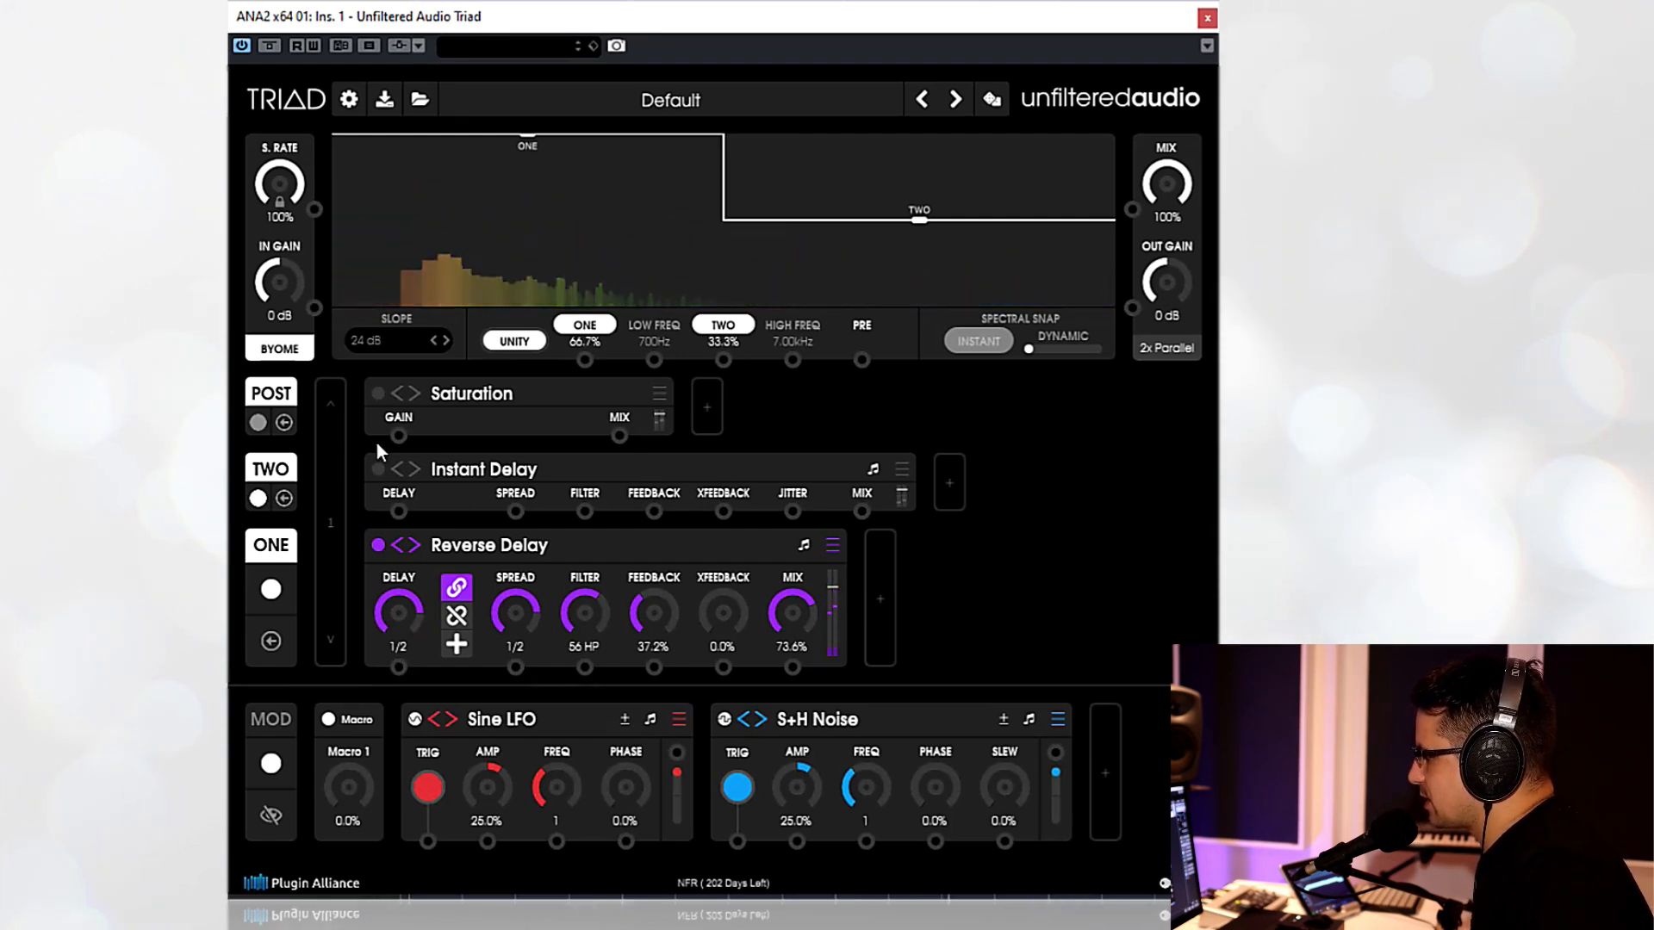
- Isolate row Two by enabling its Instant Delay, bypassing row One's Reverse Delay and lowering One's level to 0%
left_click(379, 472)
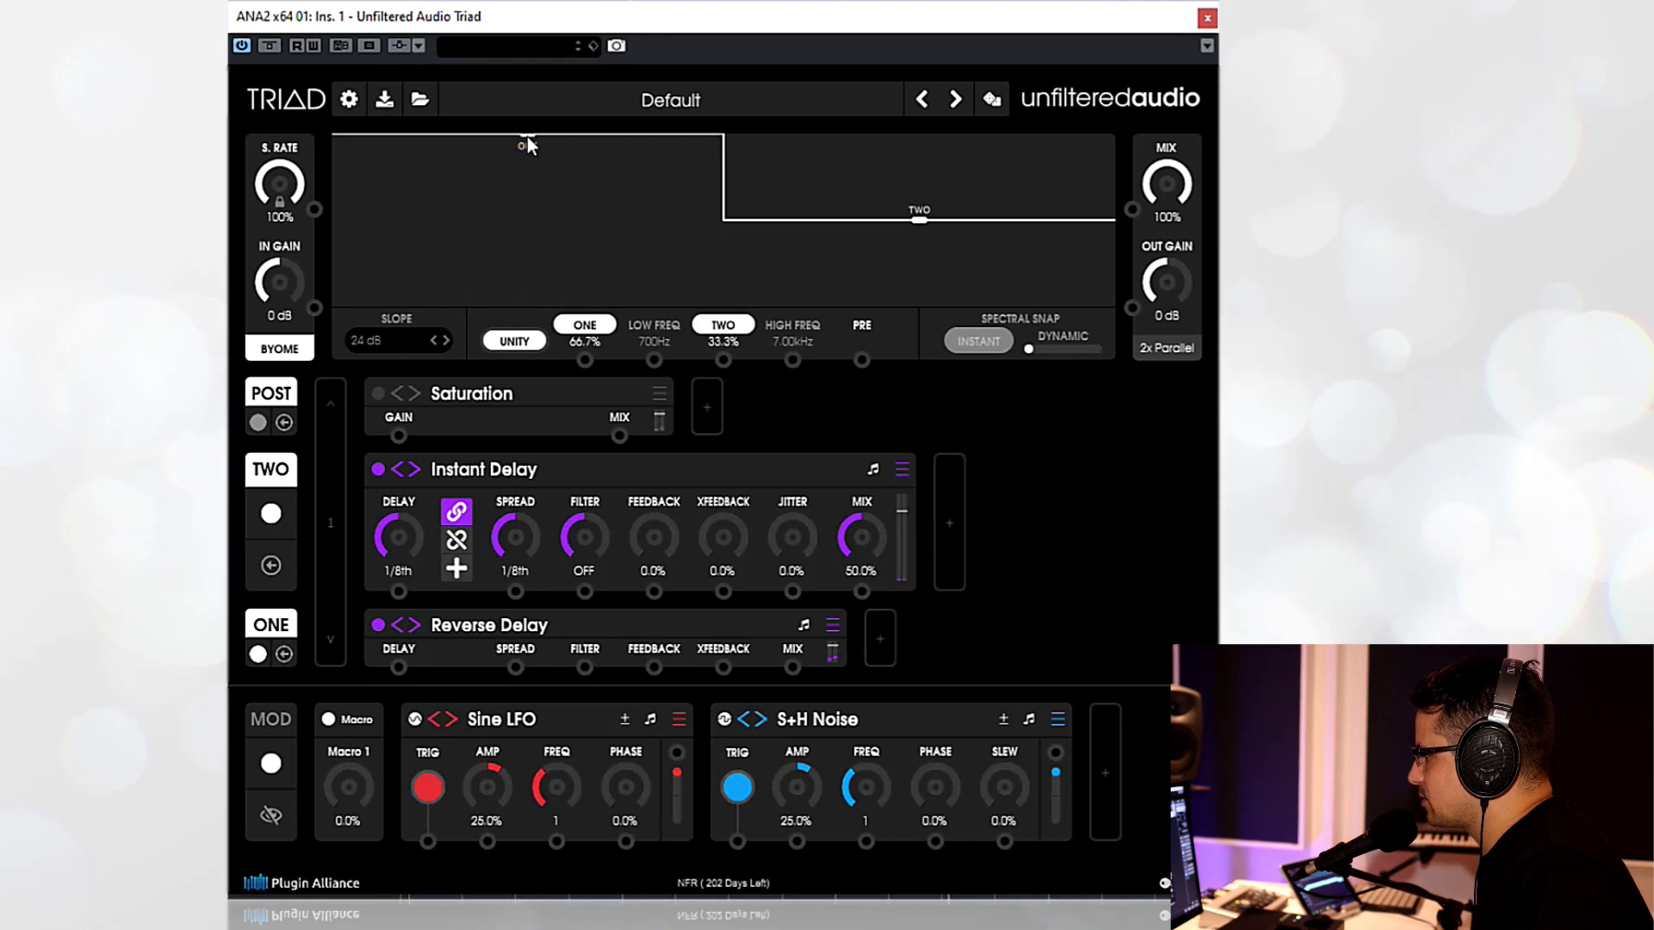
left_click(379, 625)
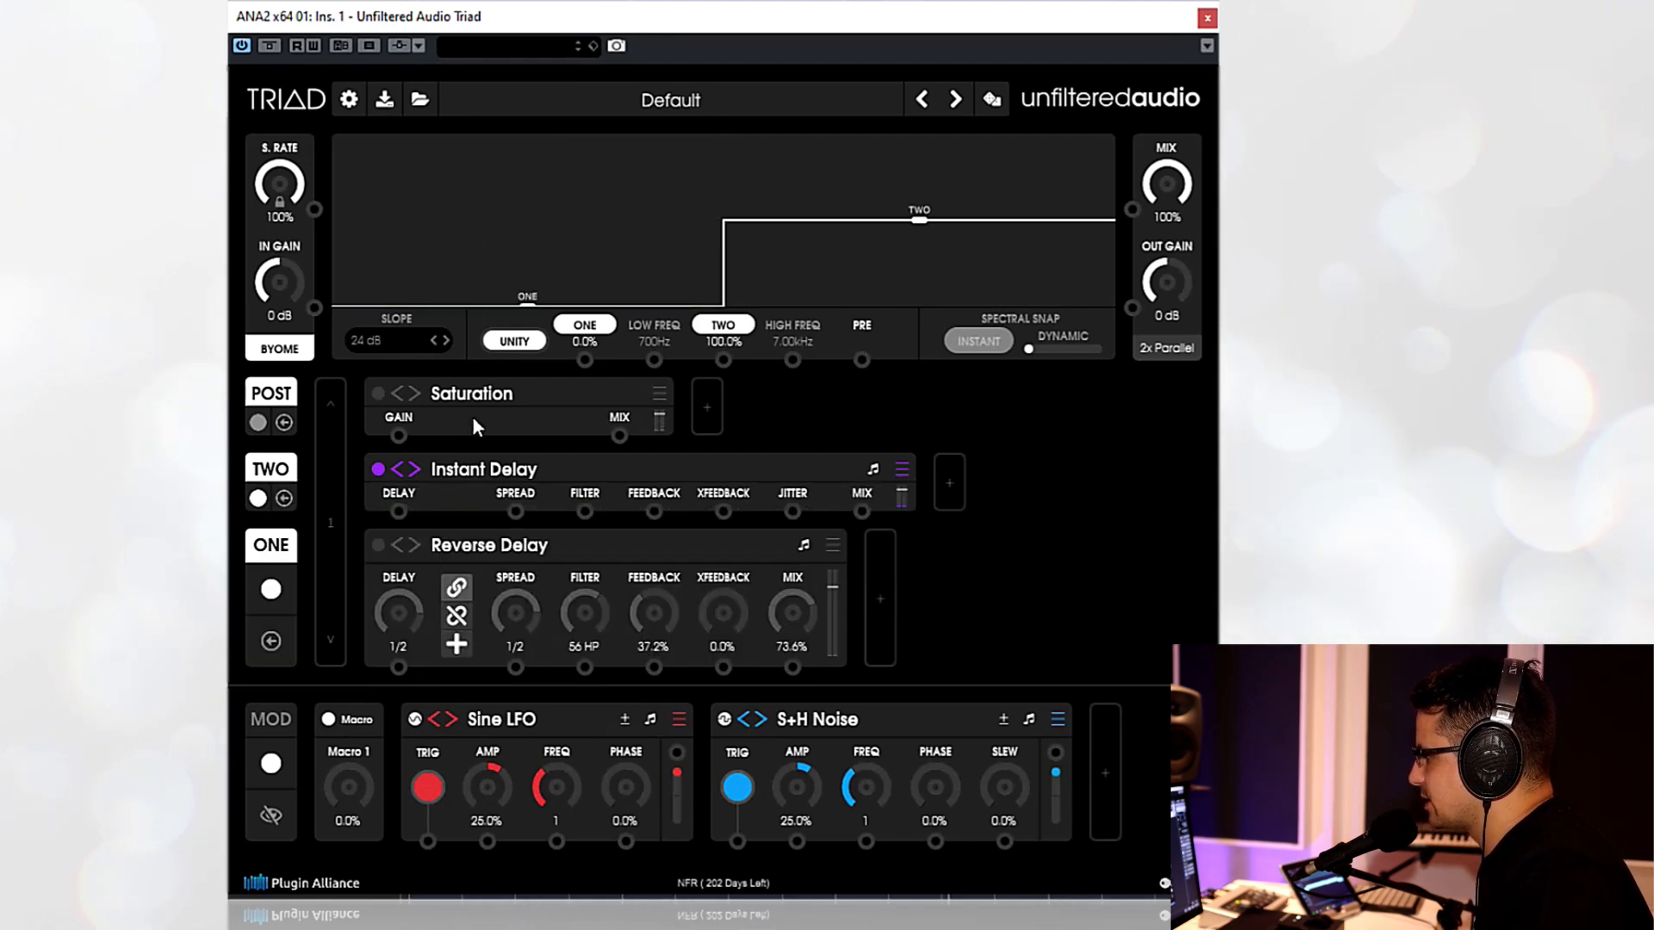
left_click(500, 483)
- Unlink the Instant Delay's spread and set it to 1/8th D, with the filter at 67 HP, feedback 46.8% and mix 47.2%
left_click(463, 541)
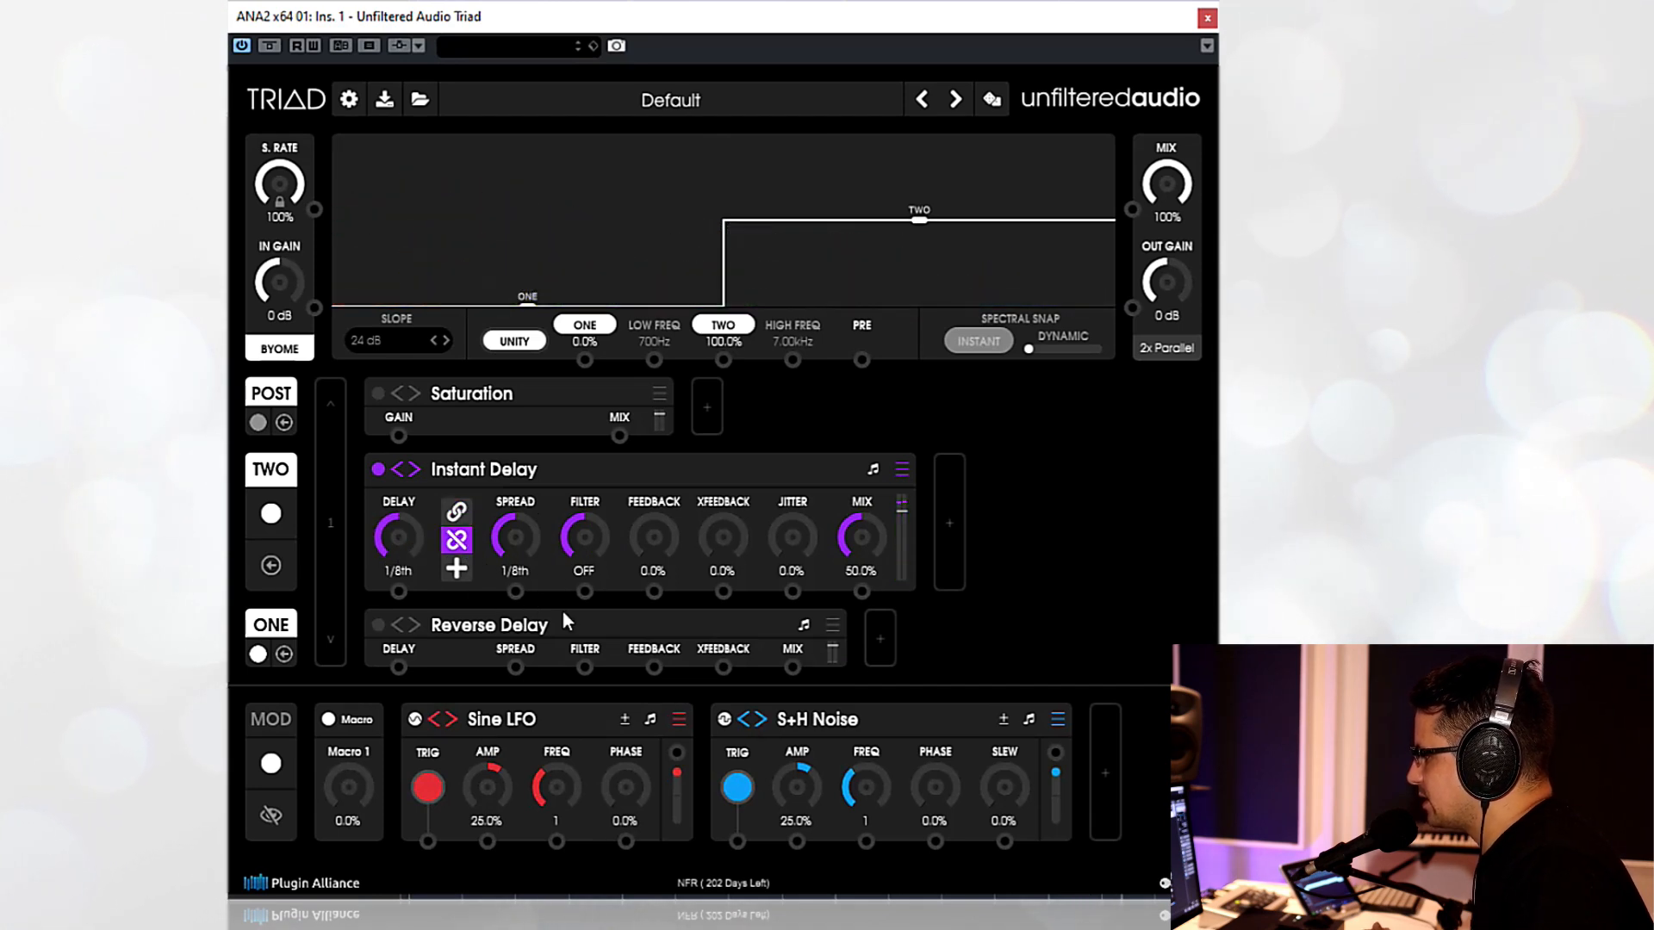
left_click_drag(523, 535, 534, 504)
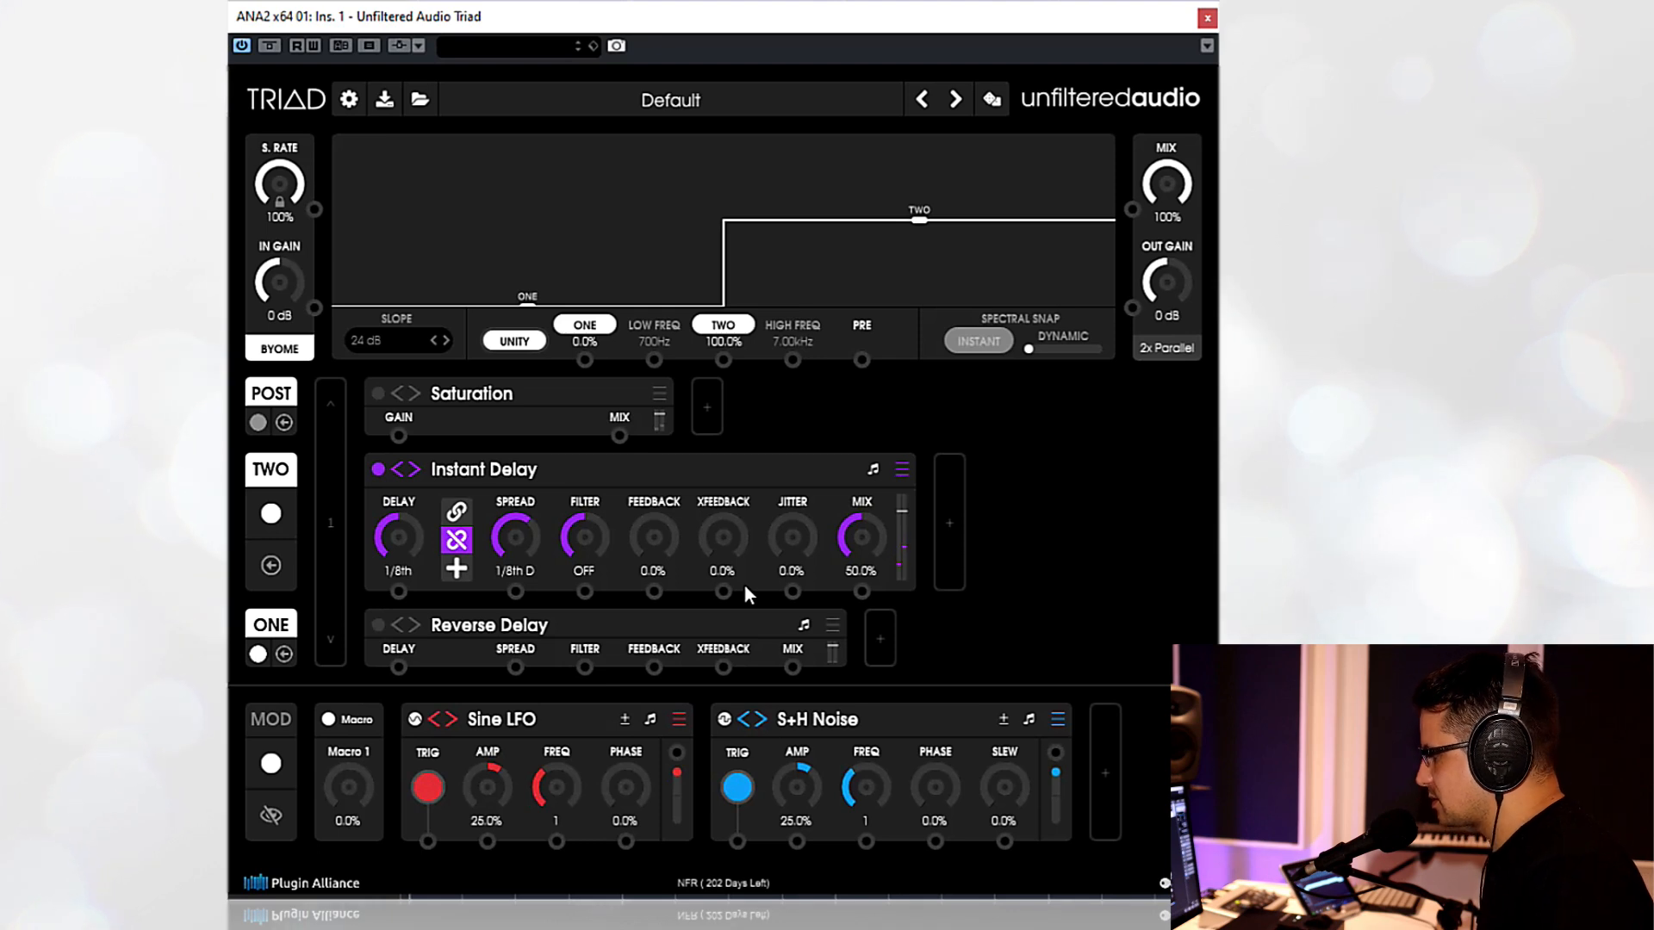
left_click_drag(844, 526, 851, 539)
left_click_drag(670, 521, 705, 425)
left_click_drag(594, 530, 612, 490)
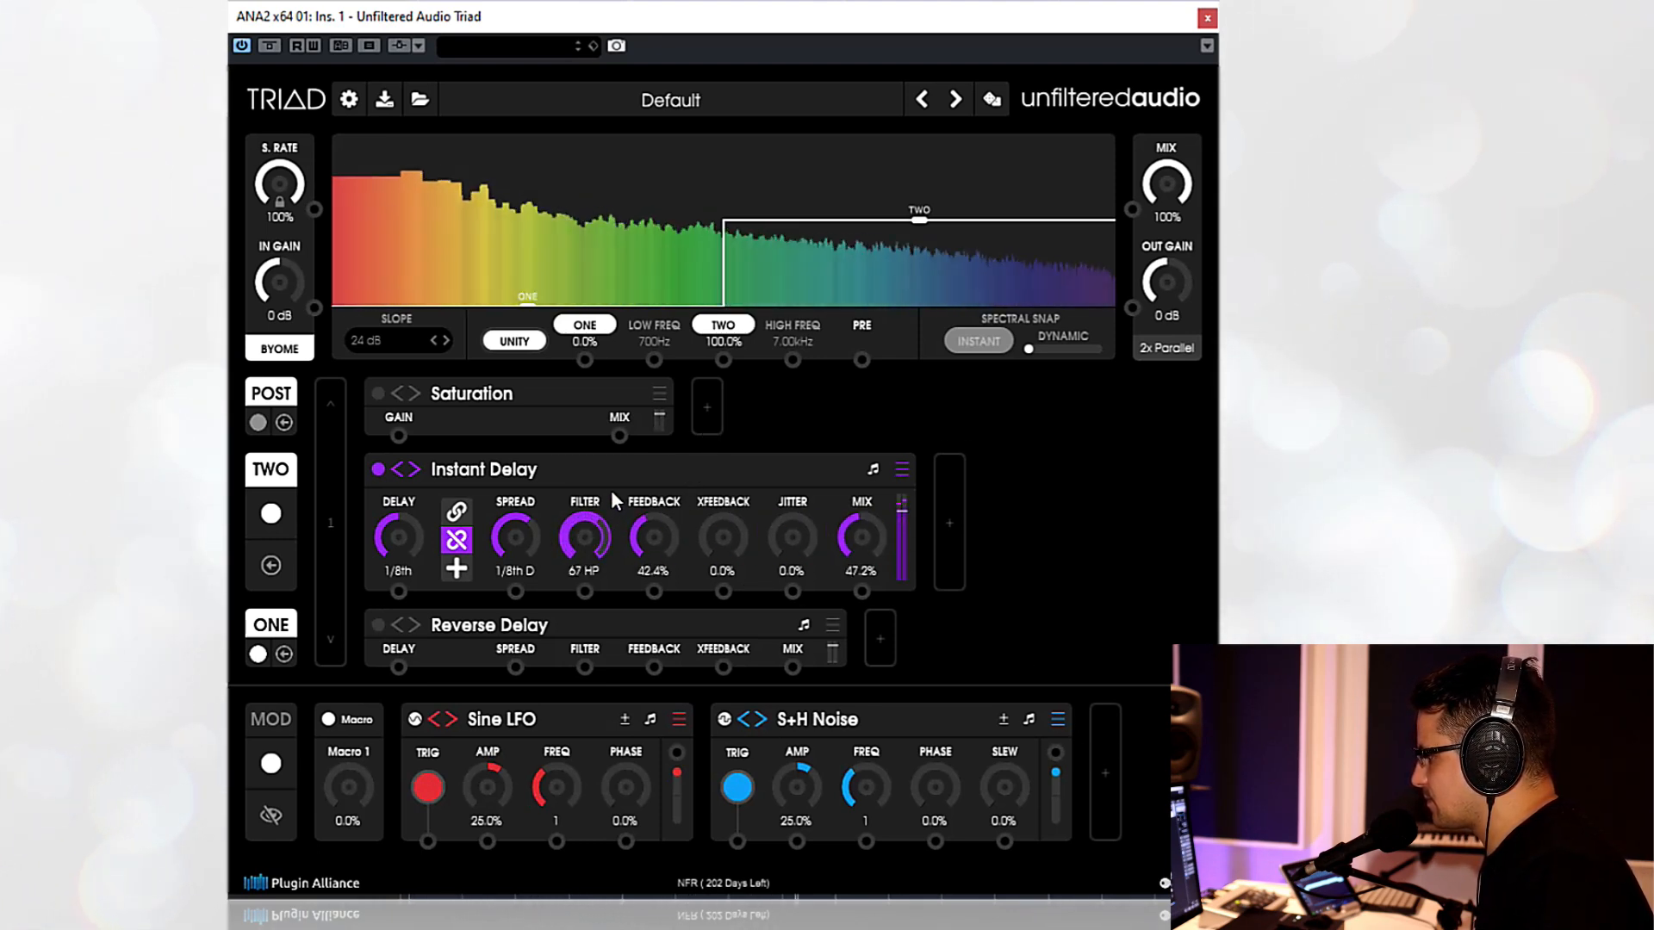
left_click_drag(663, 541, 666, 533)
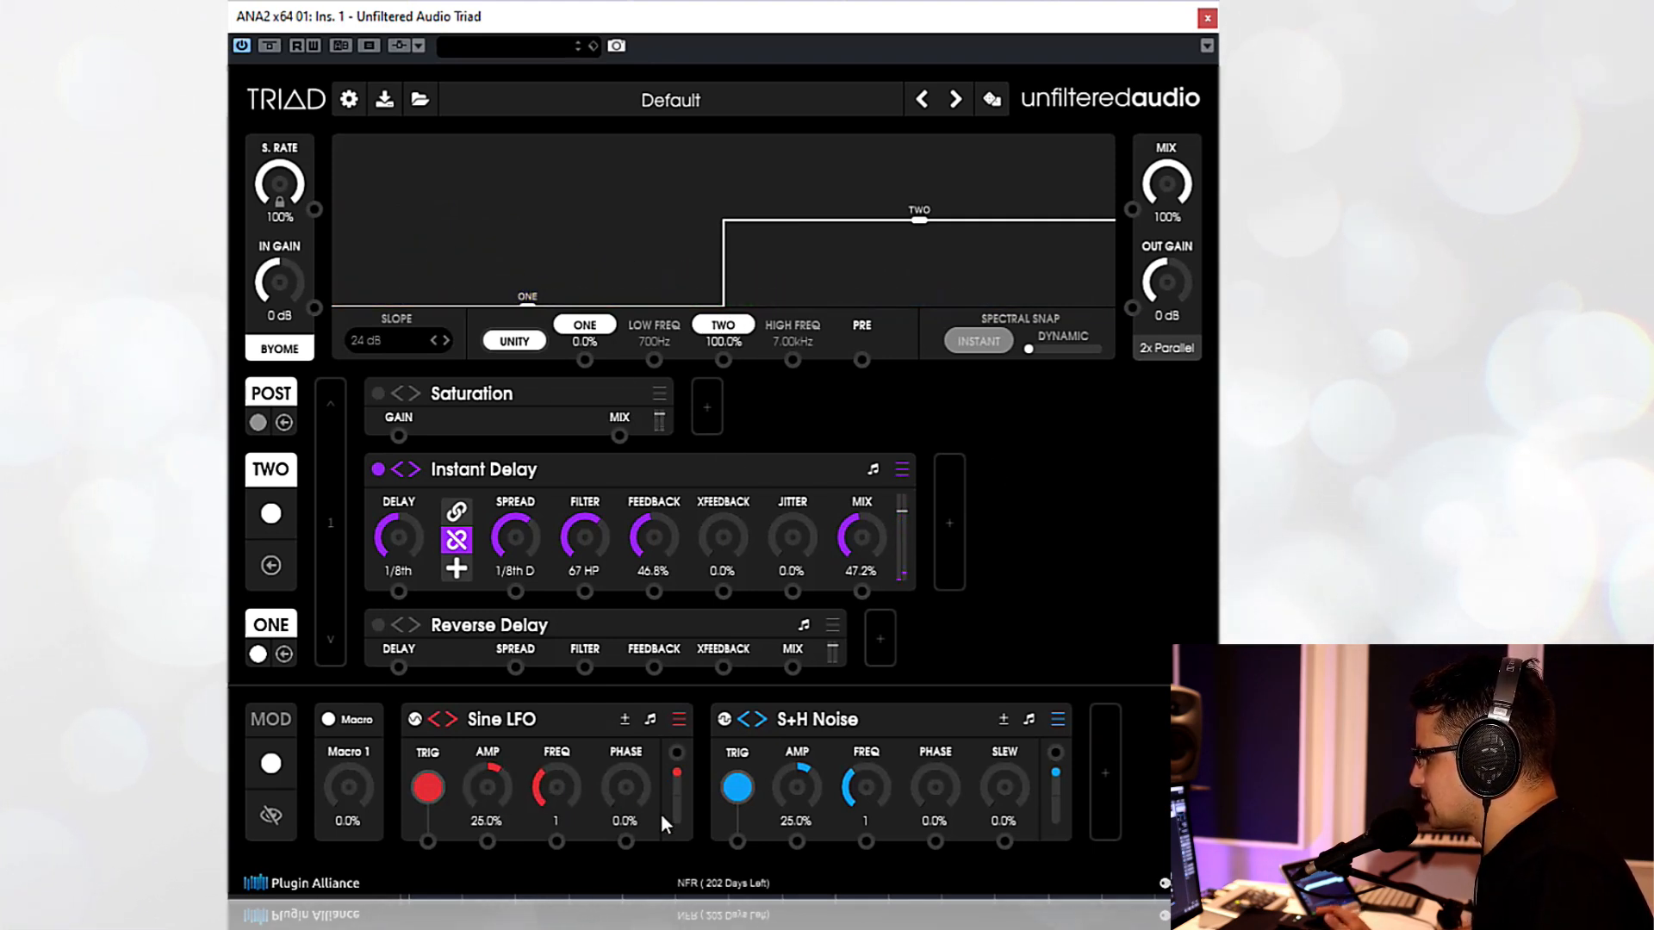
- Patch the Sine LFO's output to the One level and raise One's base level to match Two
left_click_drag(677, 752, 665, 366)
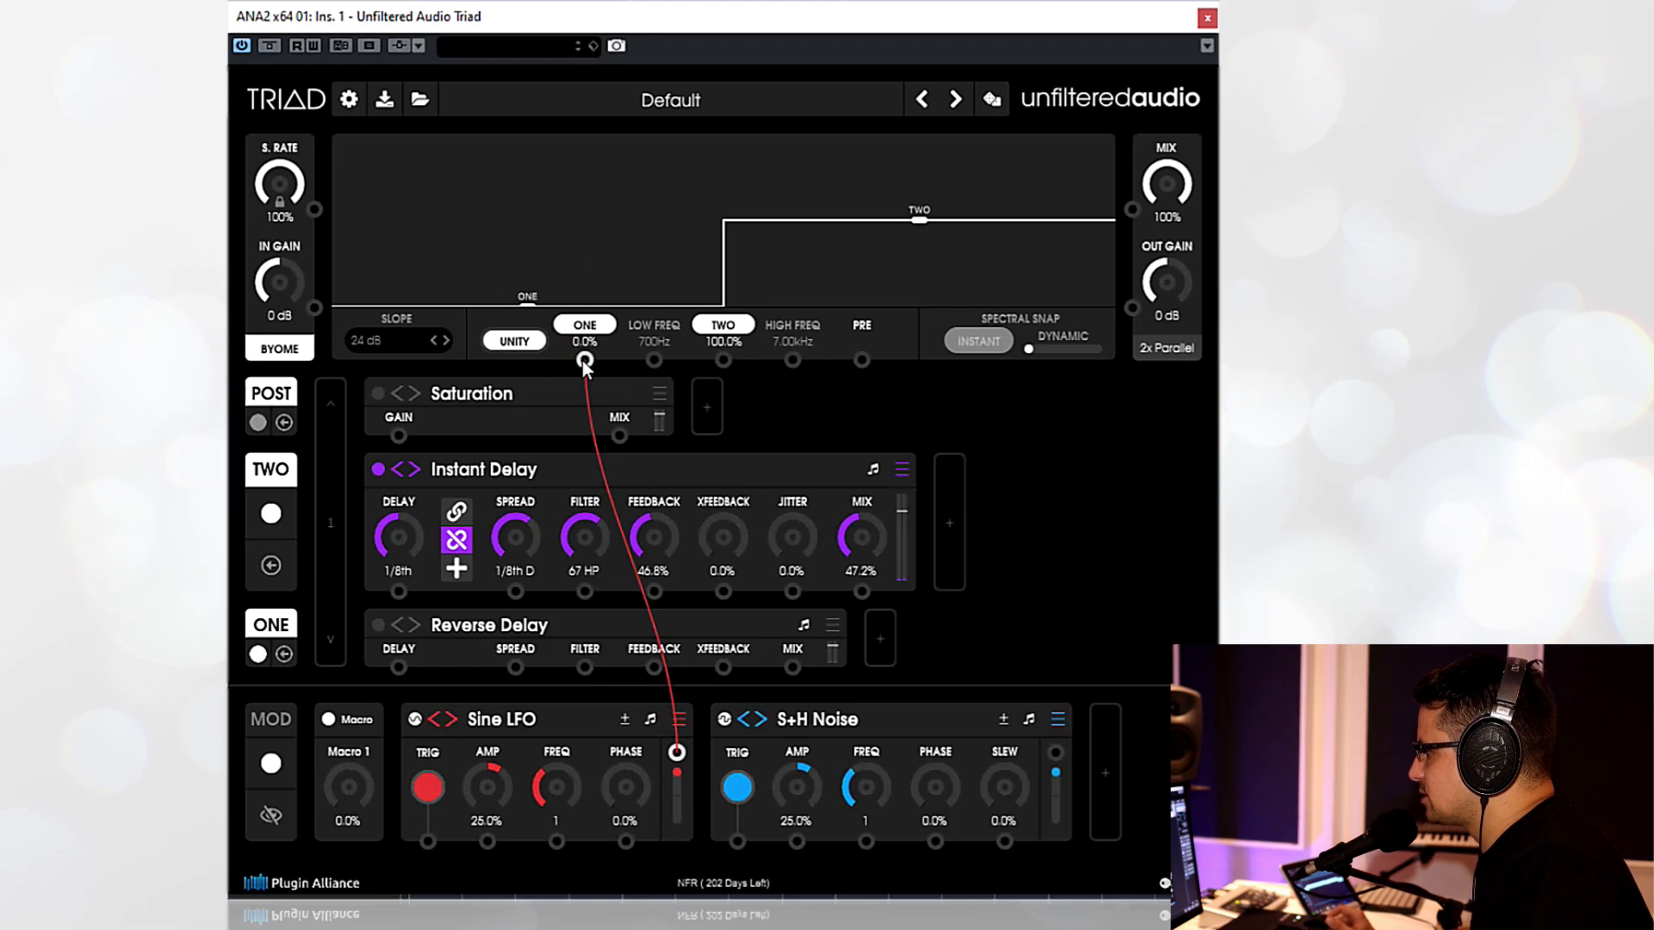
left_click_drag(585, 366, 585, 360)
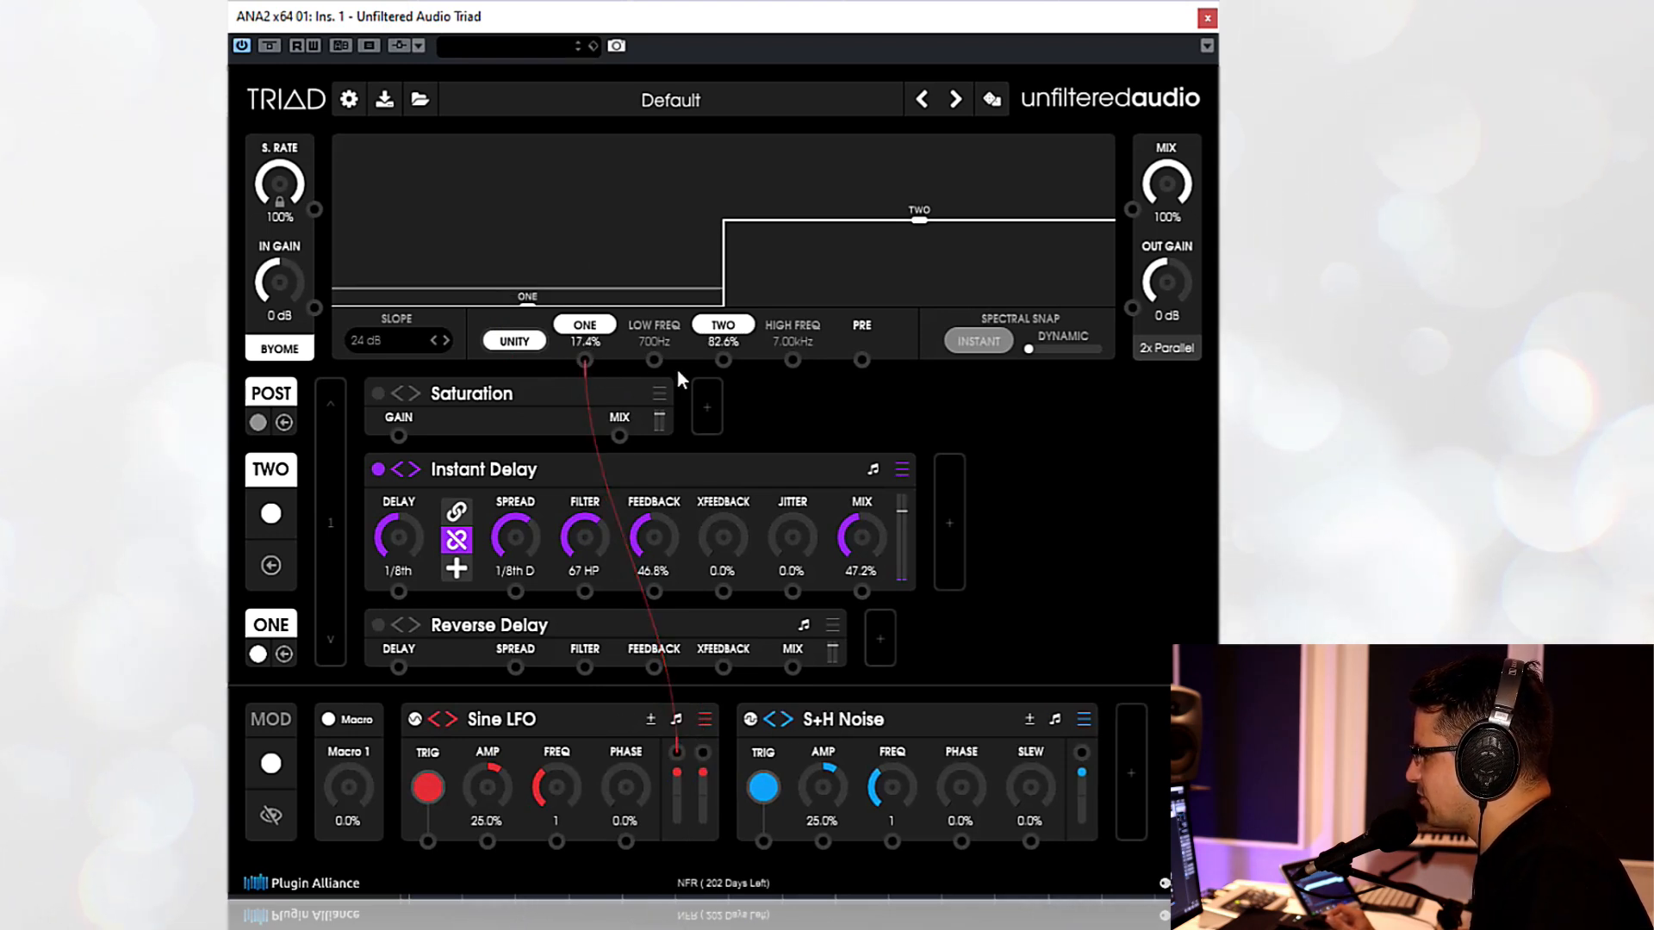
left_click_drag(529, 307, 534, 220)
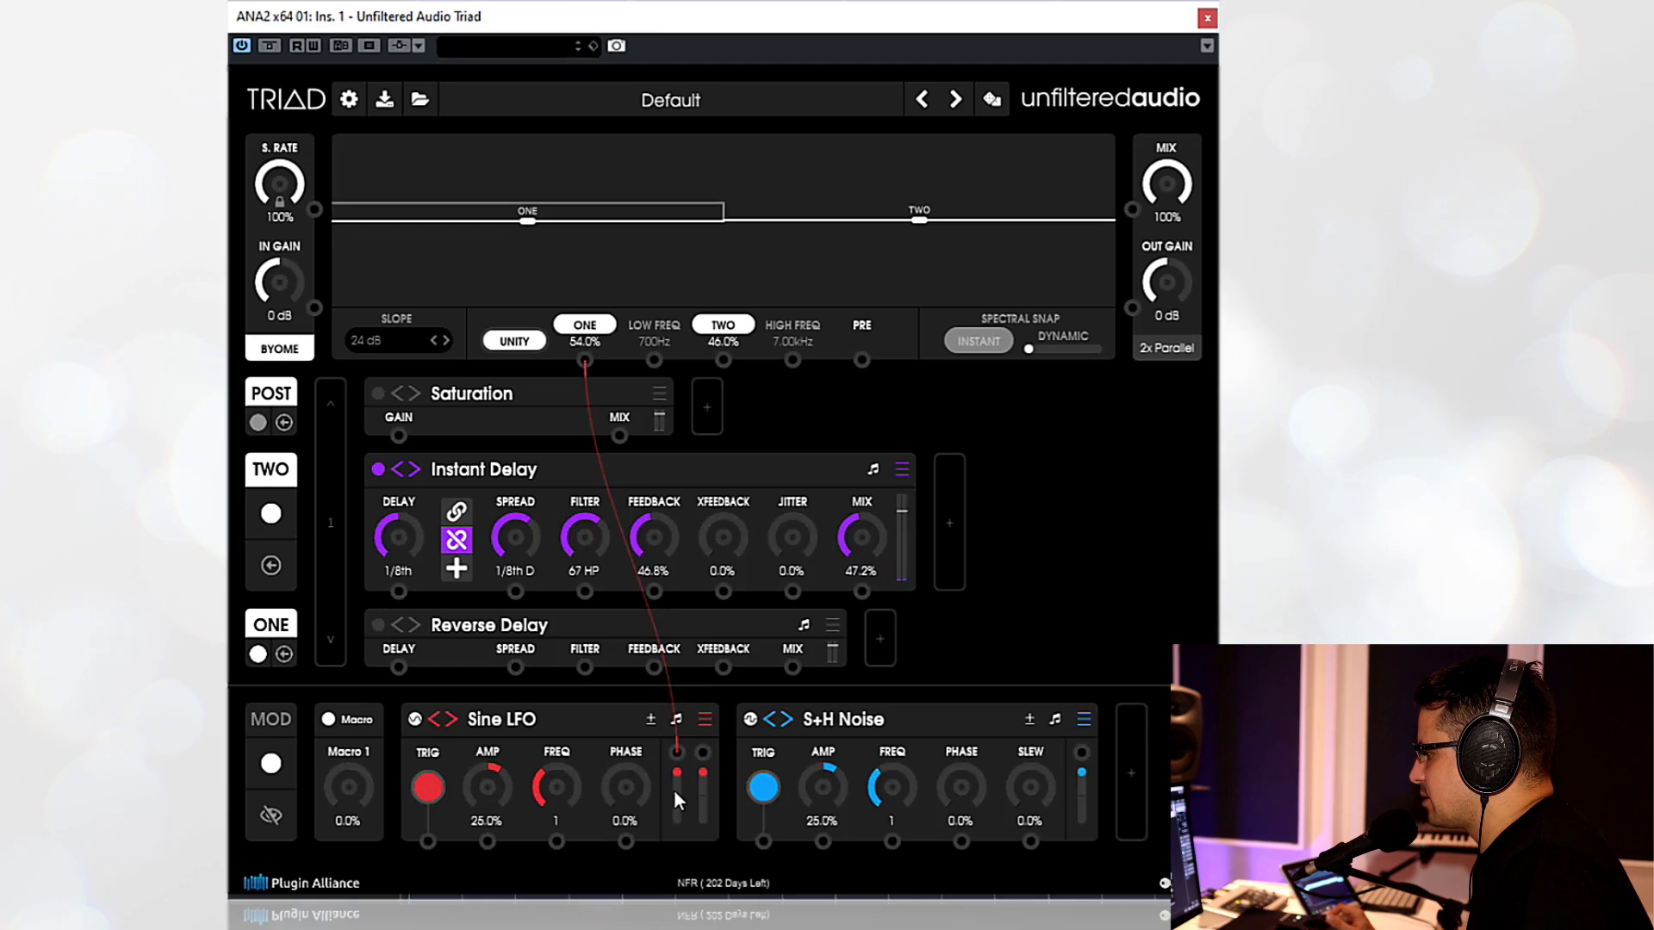
- Set the Sine LFO's amp to 100% and frequency to 2, and re-enable row One's Reverse Delay
left_click_drag(496, 802, 569, 53)
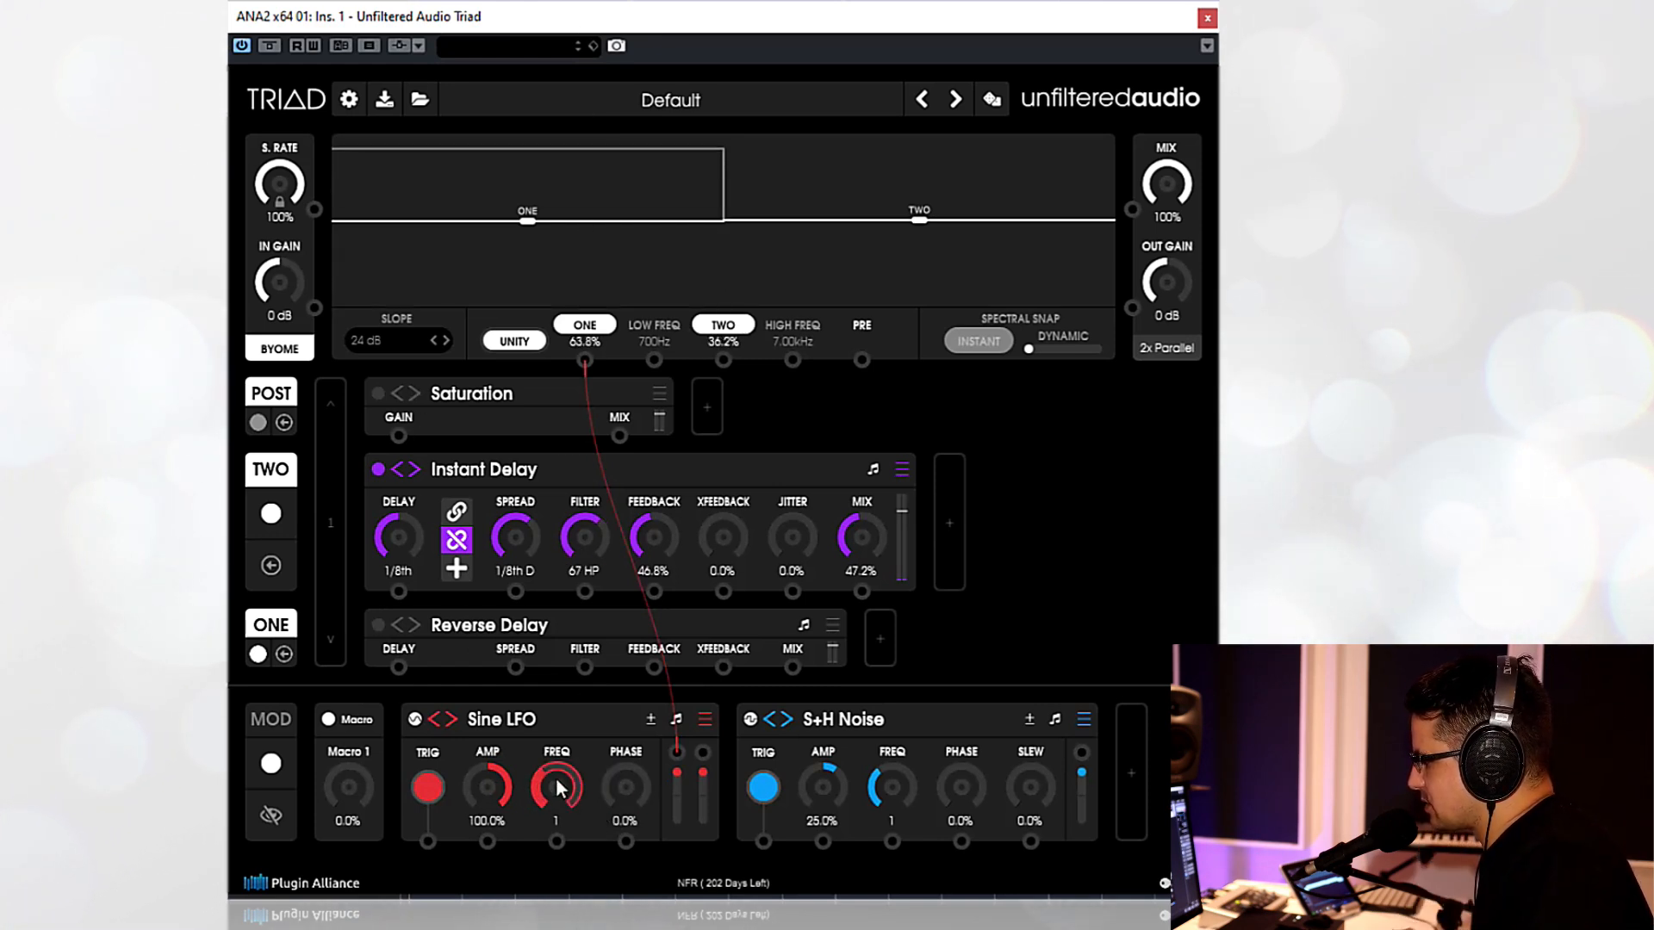
left_click_drag(559, 810, 565, 786)
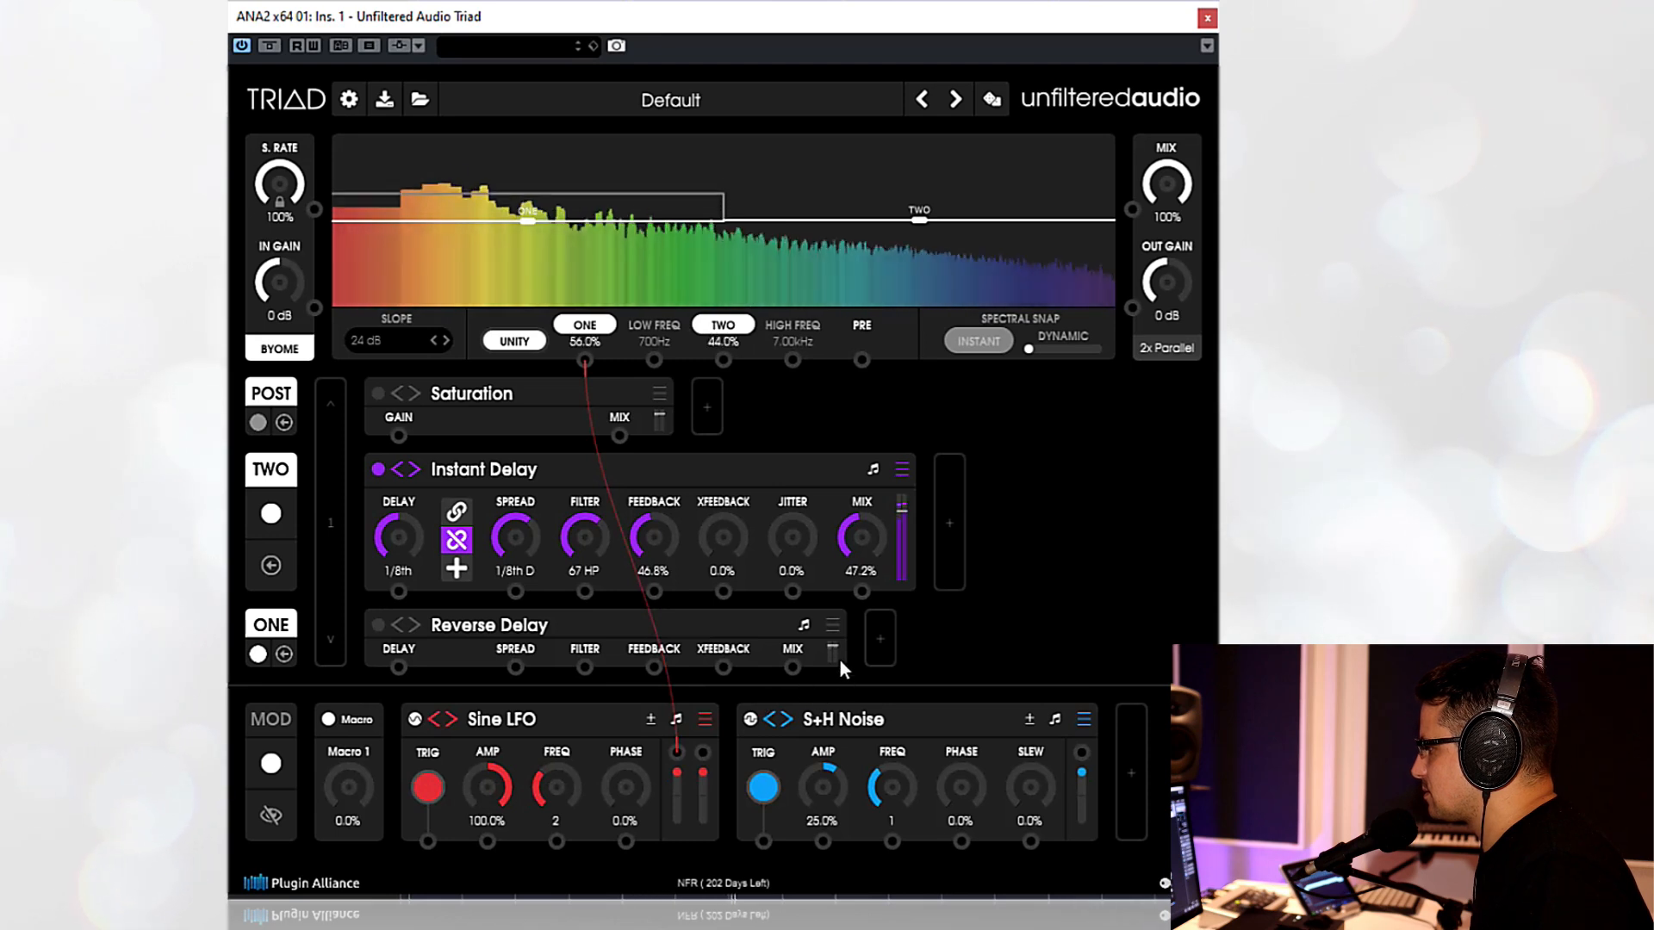
left_click(551, 620)
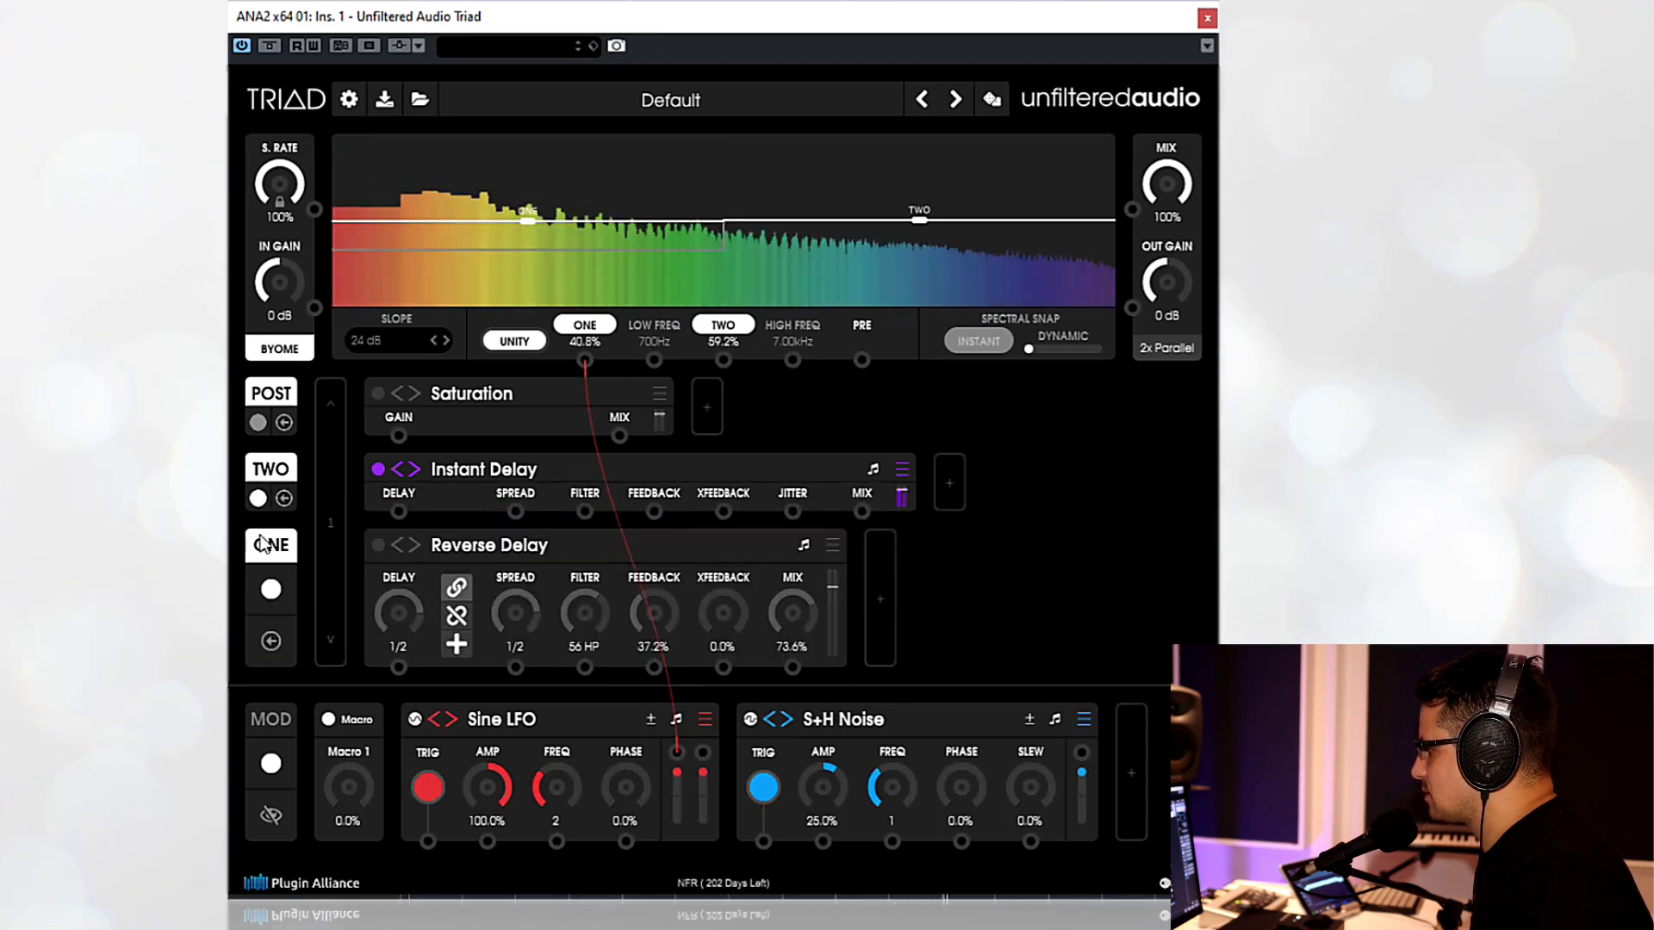
left_click(381, 544)
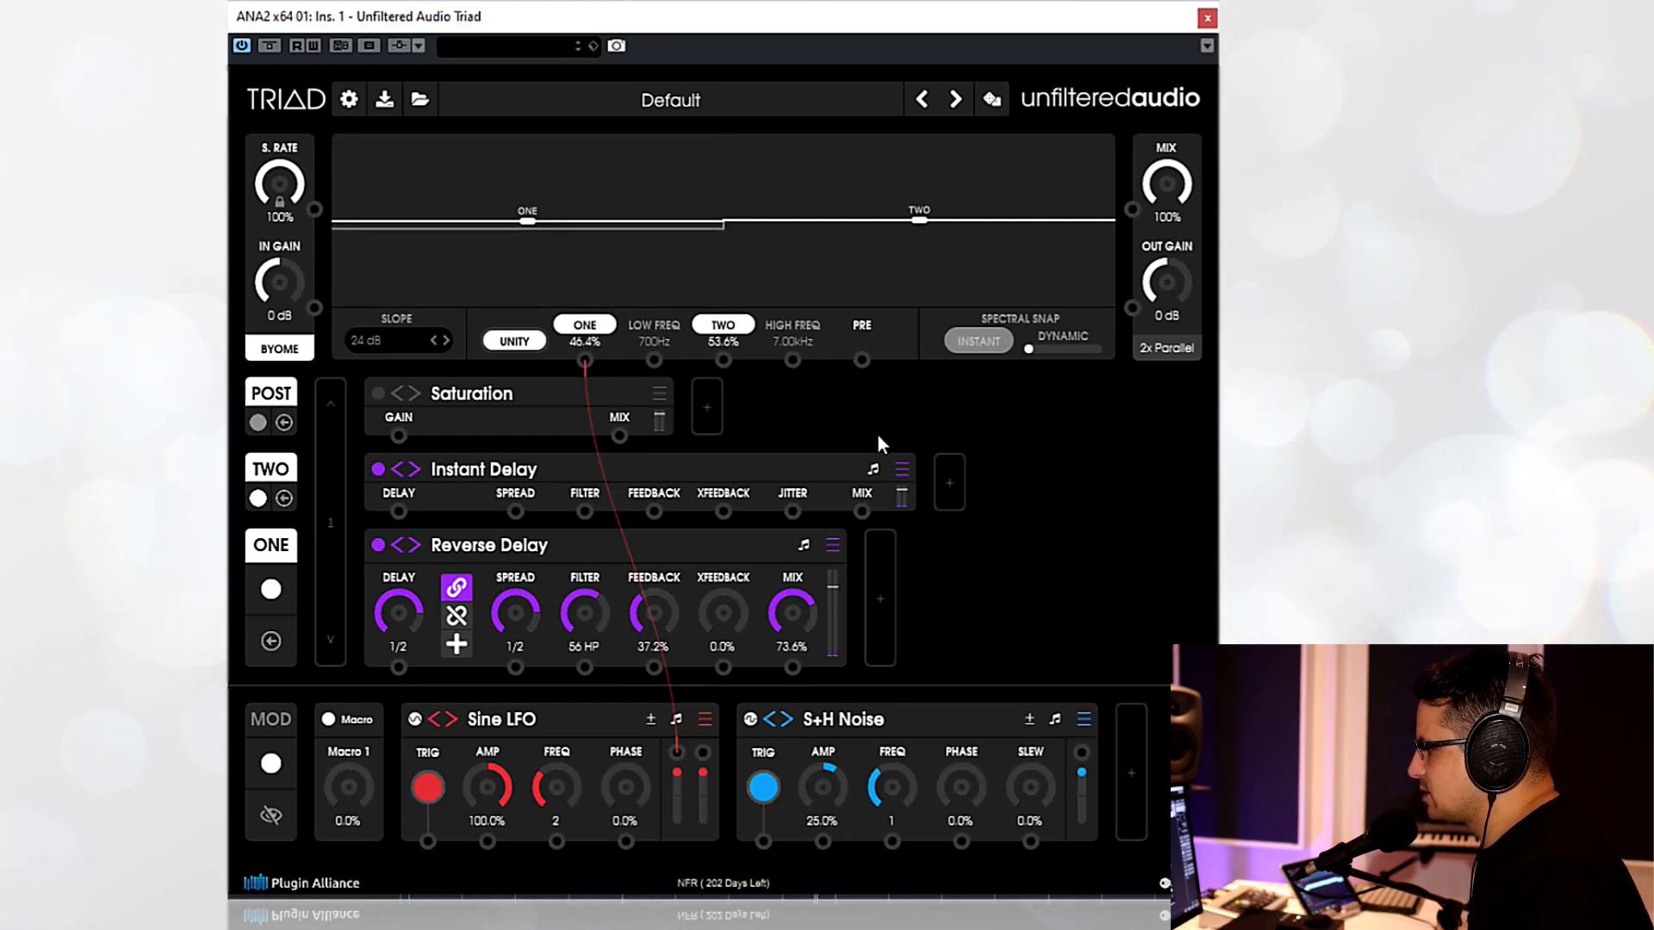
- Look at the split mode choices and reset the whole preset to its defaults
left_click(1175, 350)
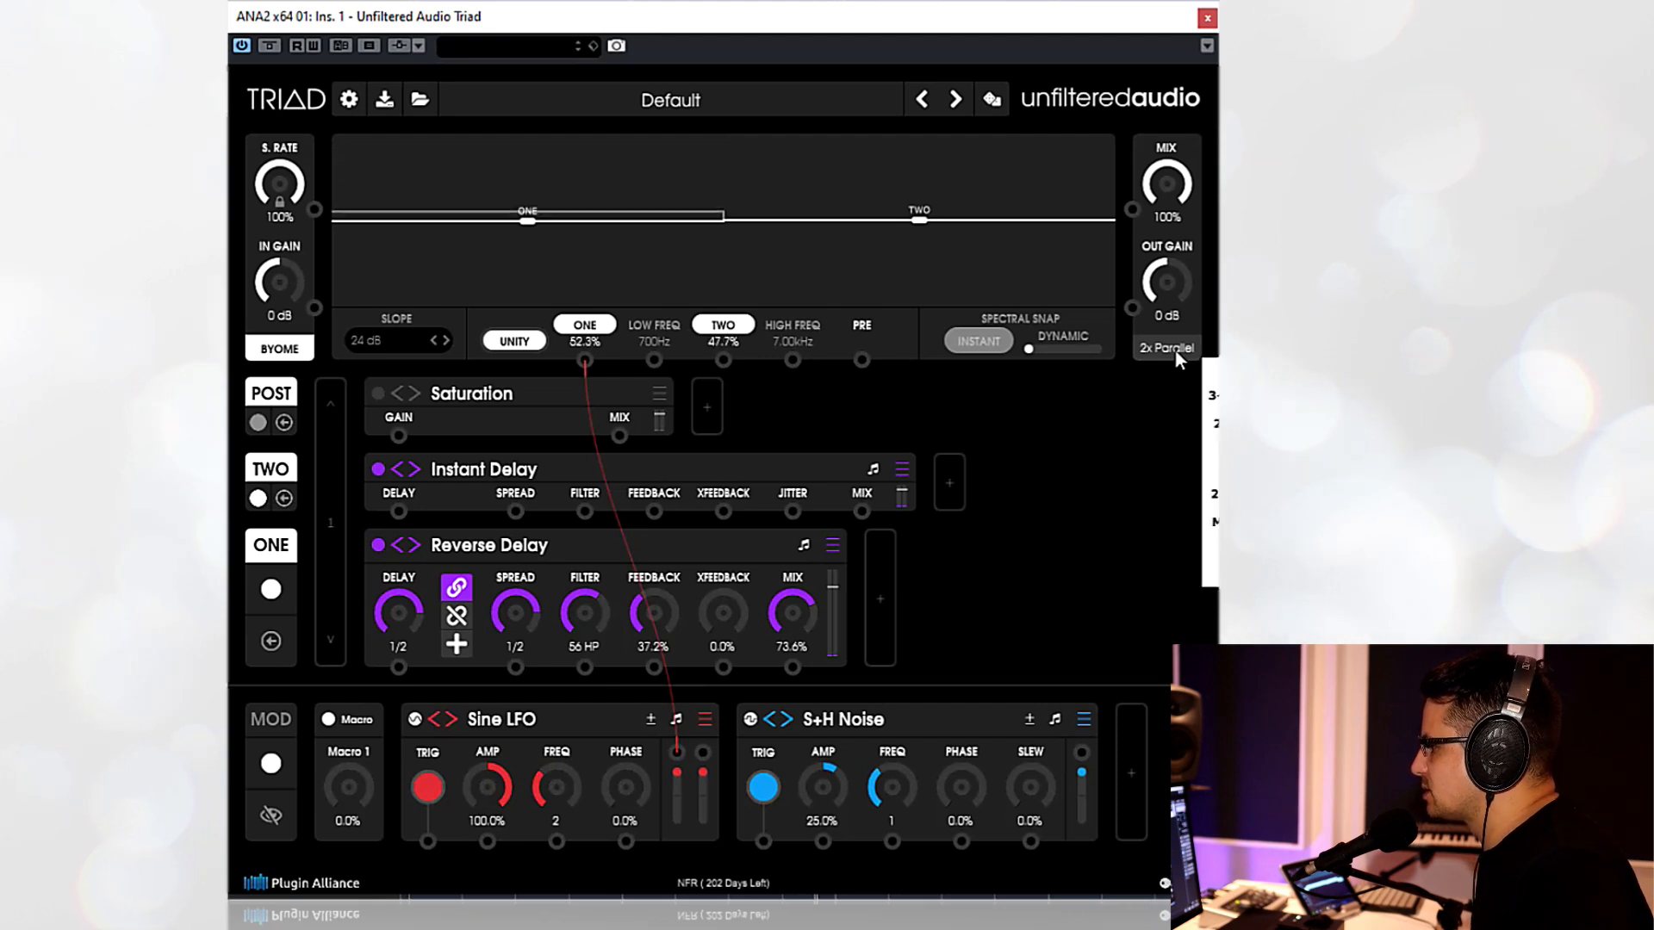
left_click(1175, 350)
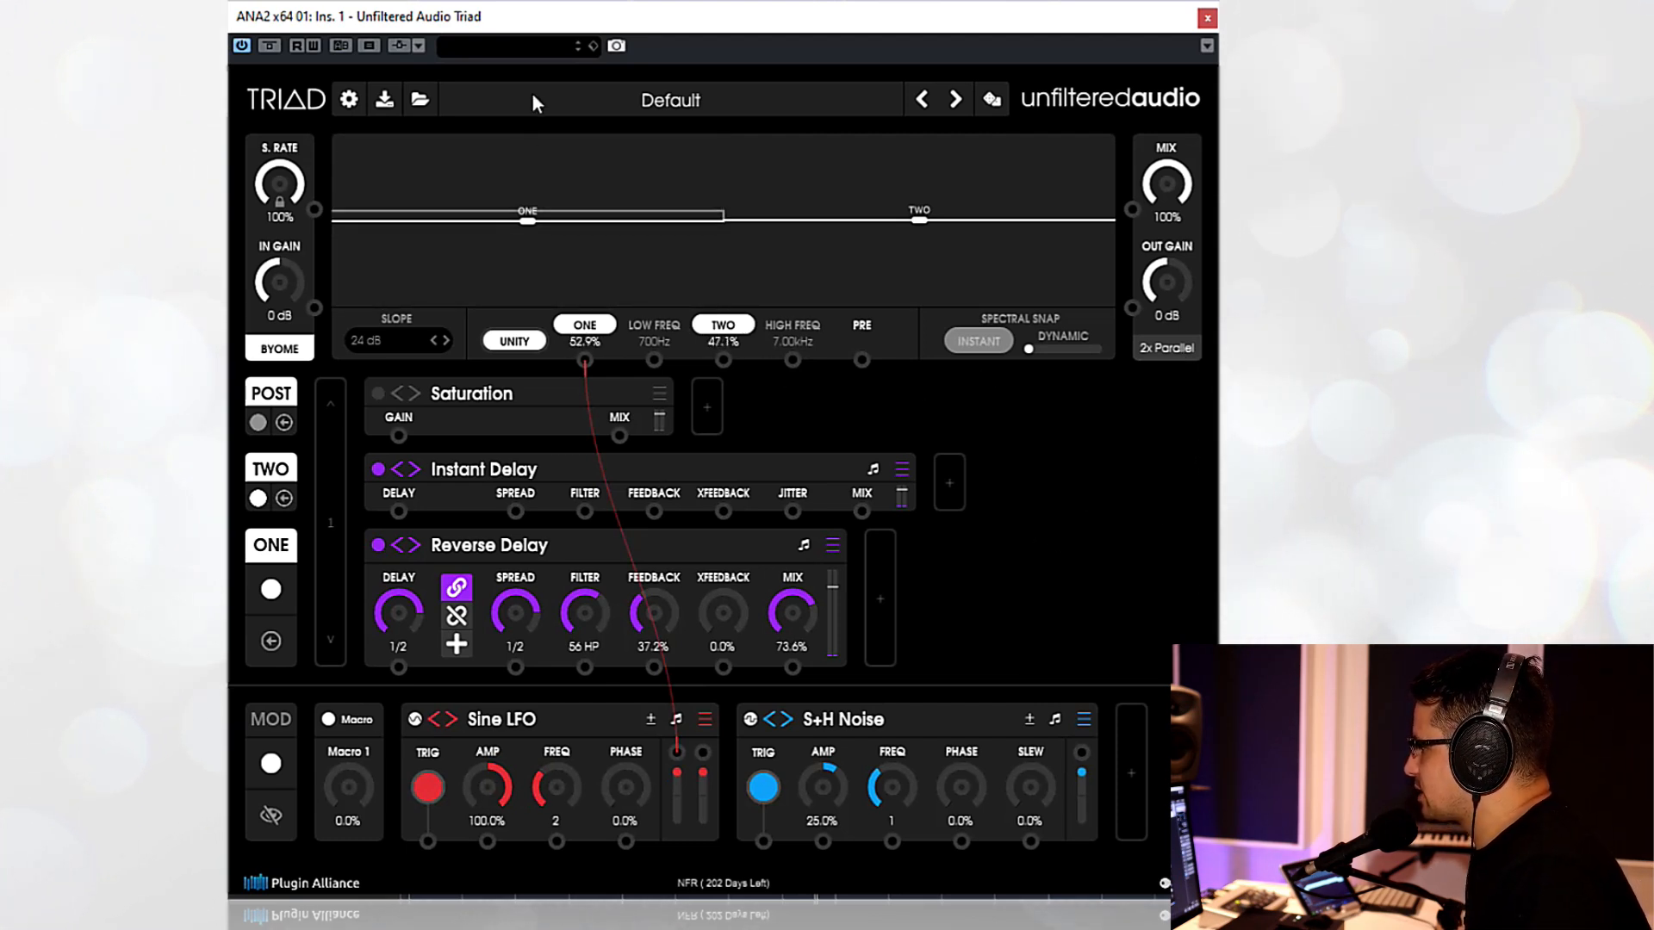
left_click(688, 100)
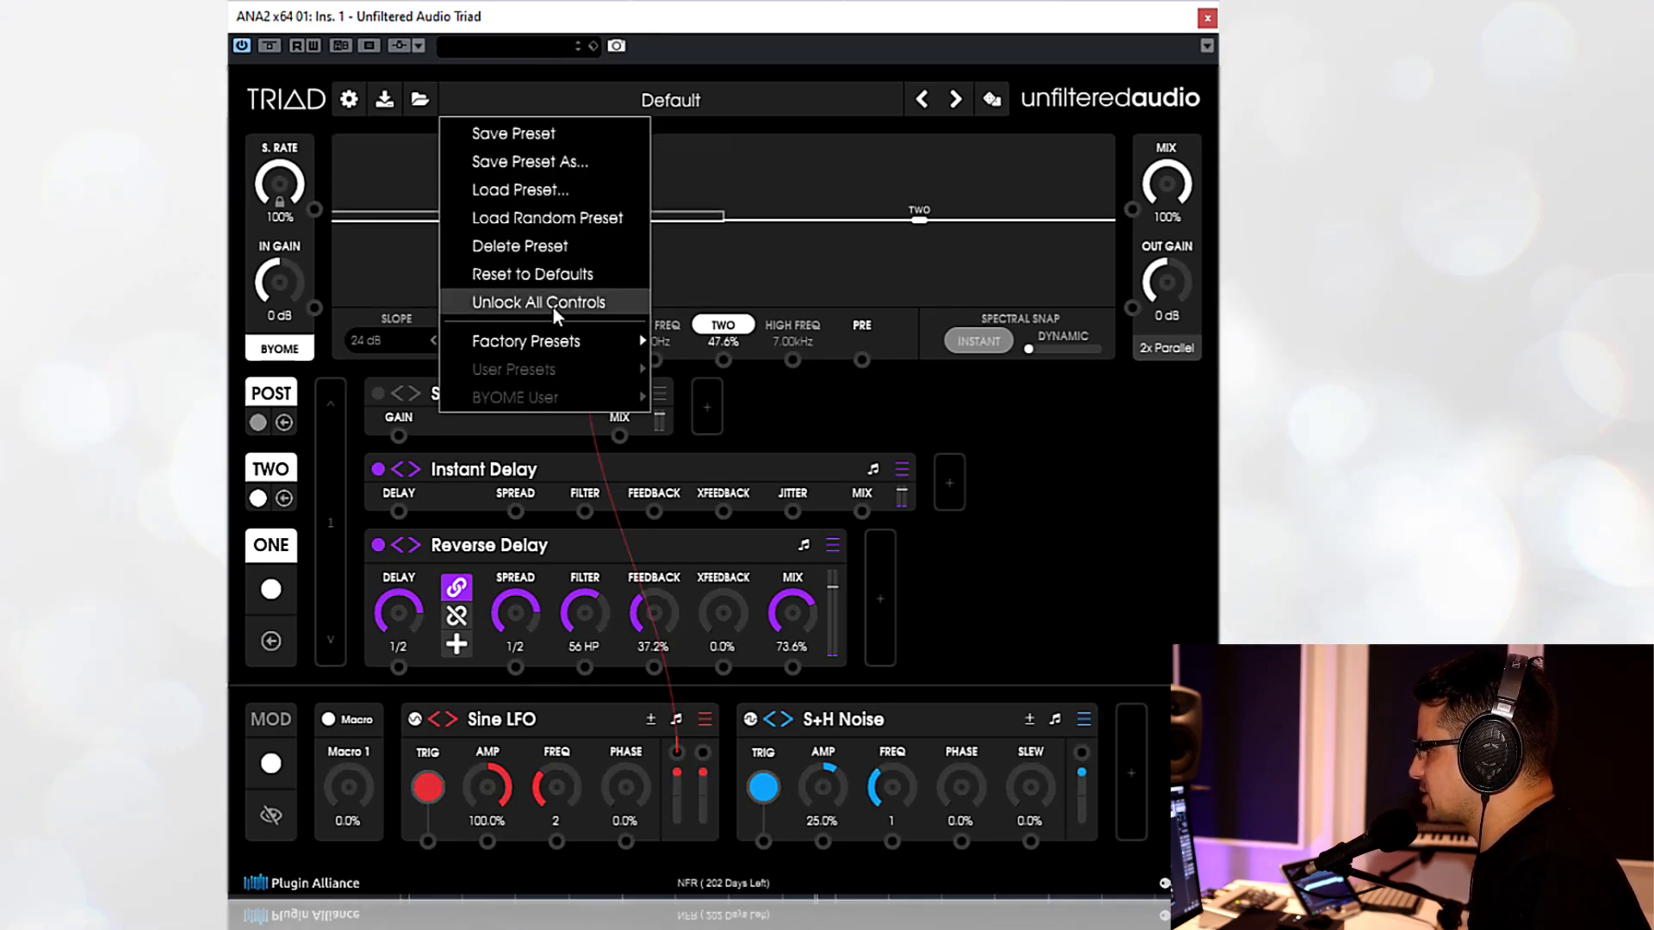
left_click(508, 276)
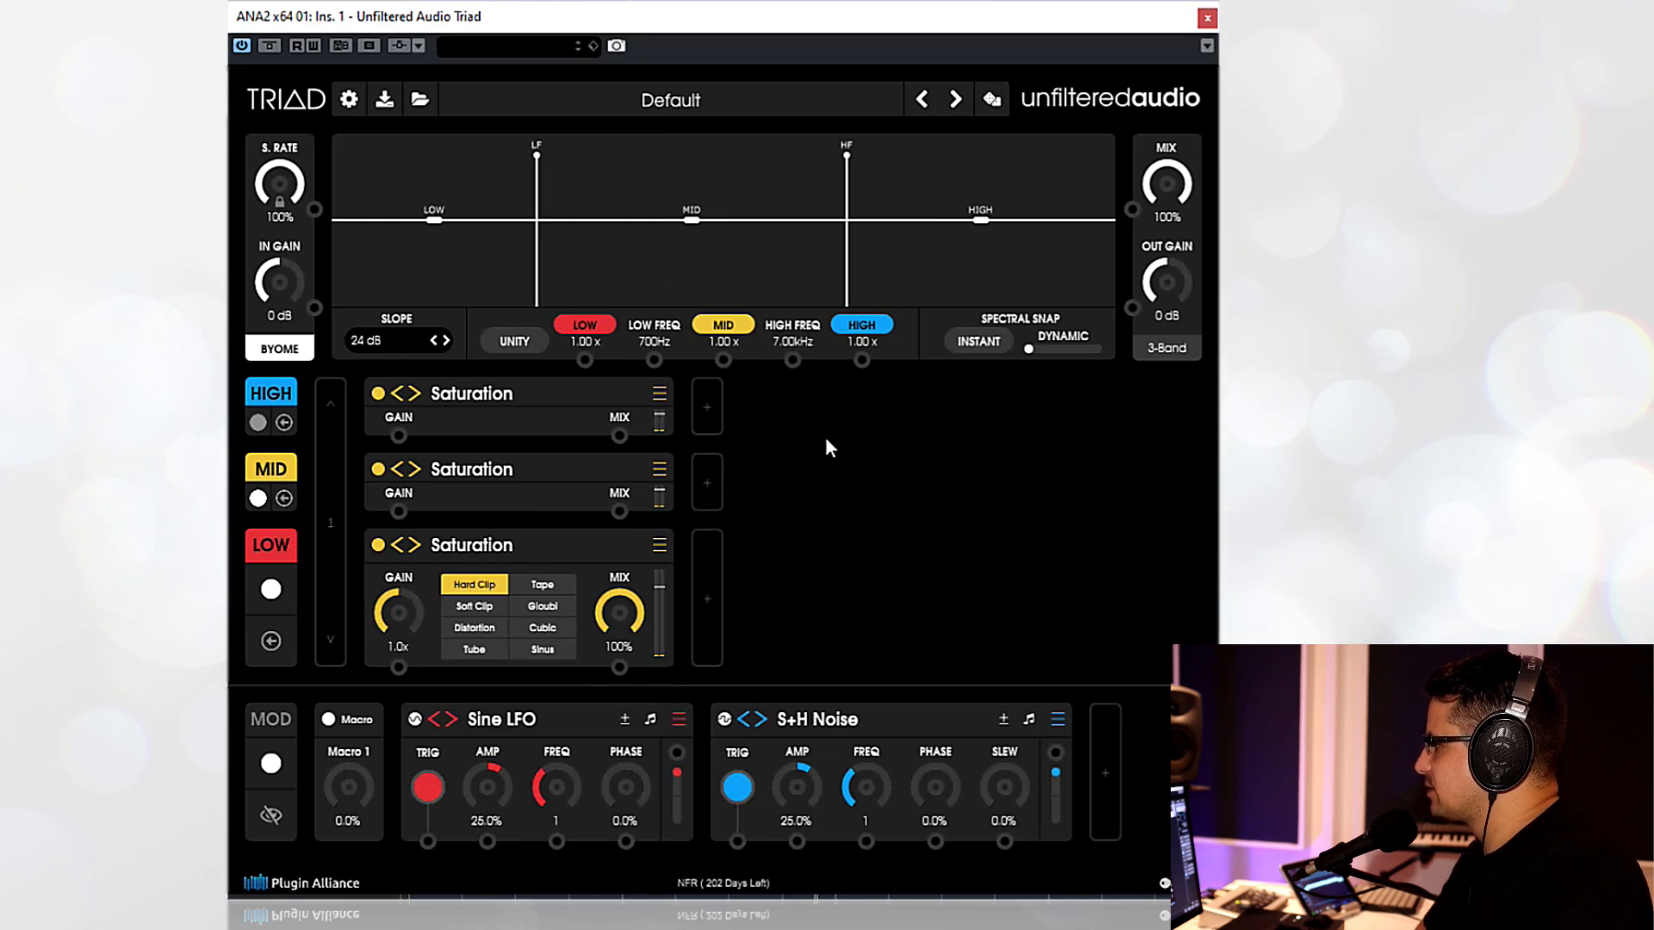
- Move the low crossover frequency to 1.45 kHz and expand the Mid and High rows' Saturation effects in turn
left_click_drag(535, 269, 605, 275)
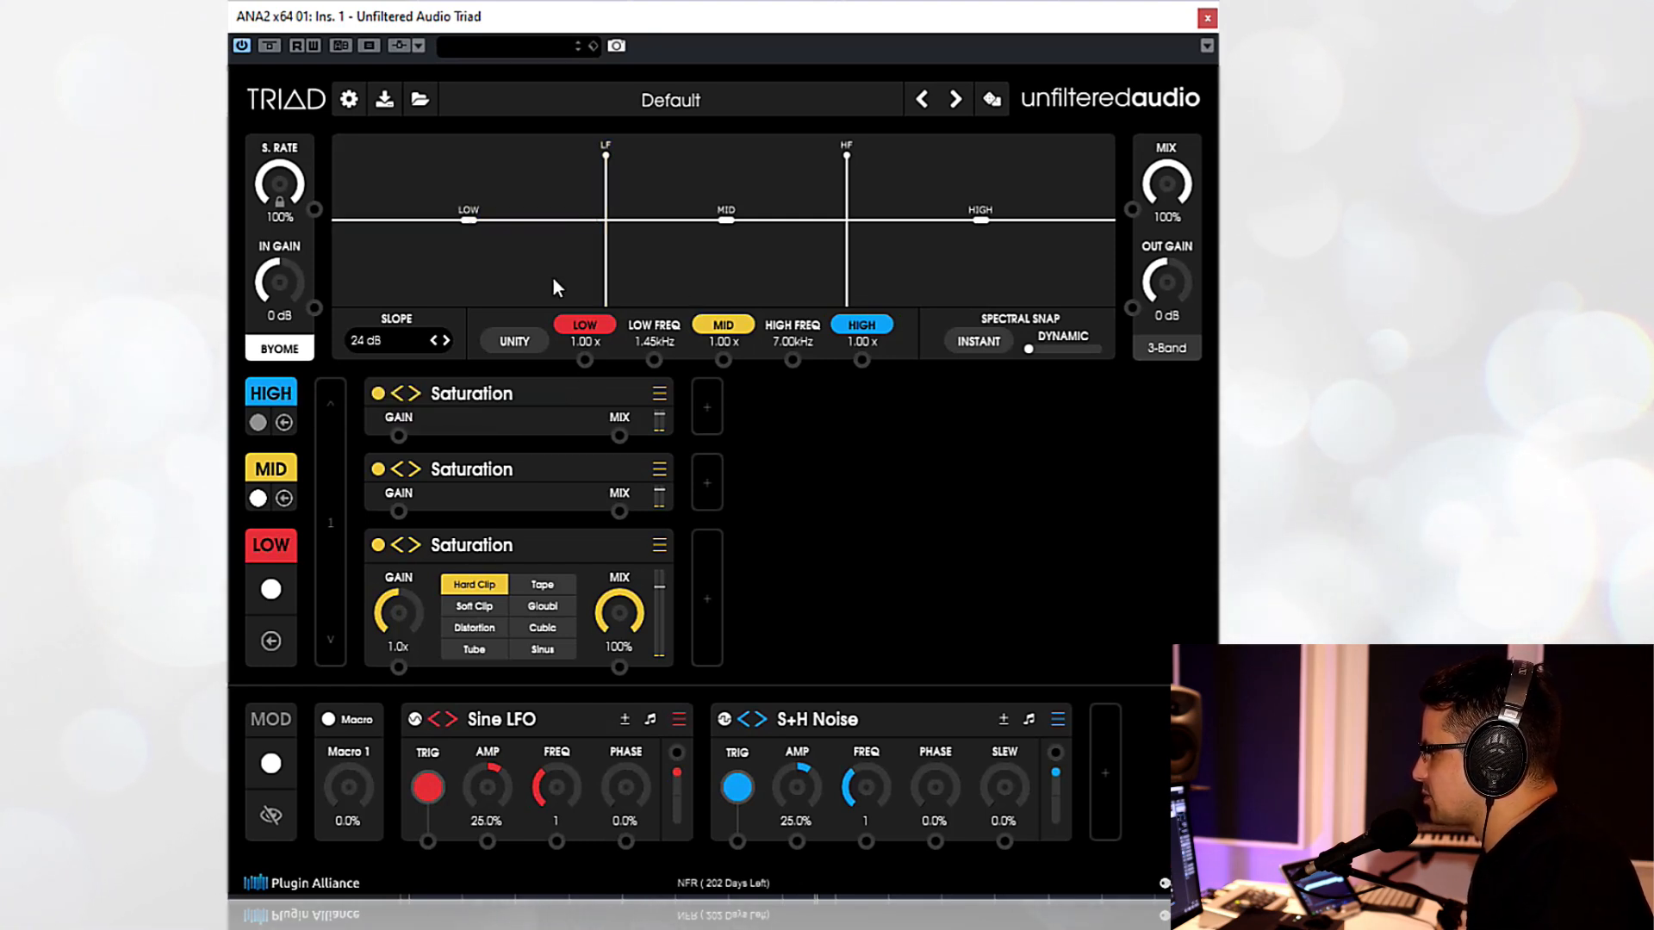
left_click(276, 594)
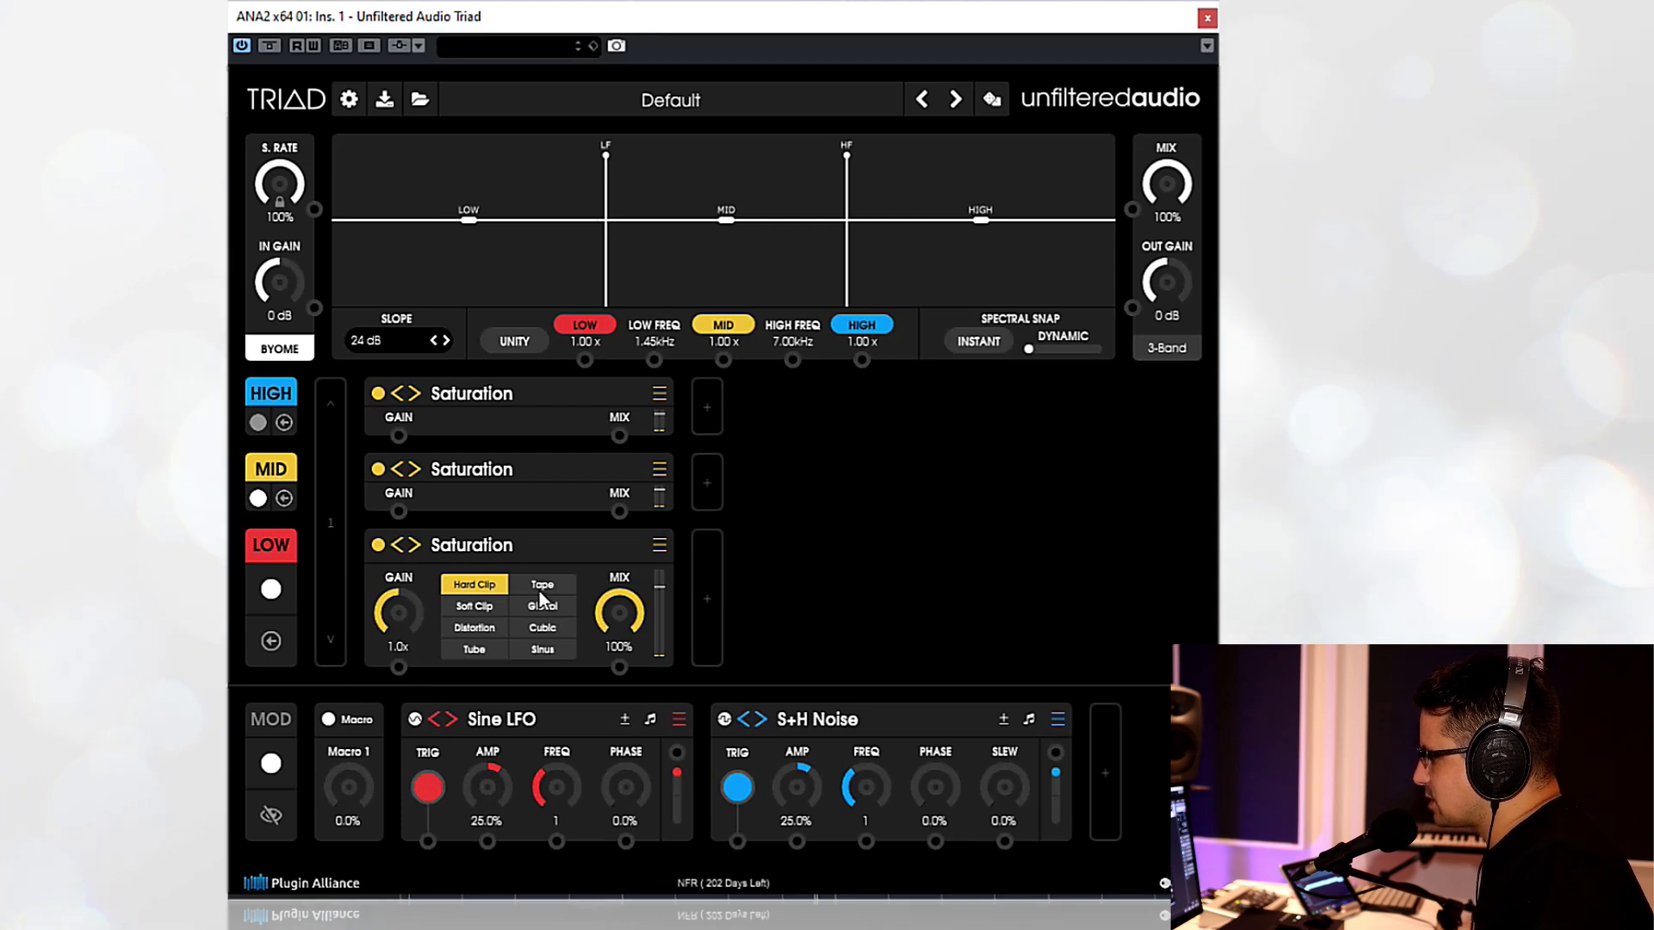
left_click(502, 471)
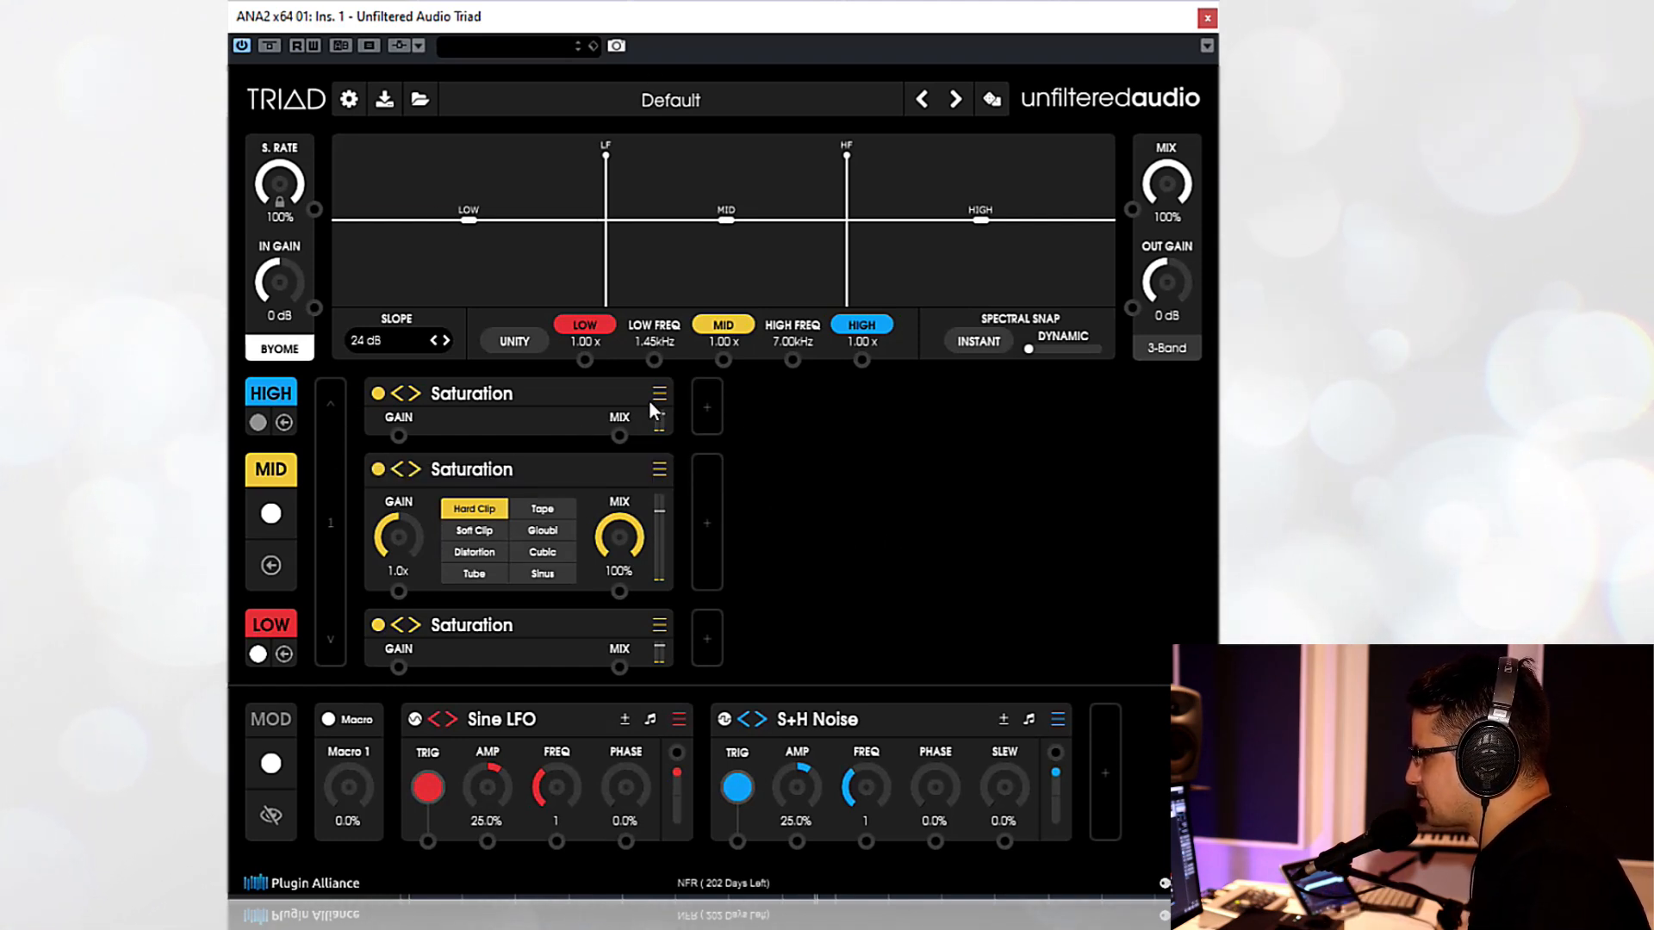
left_click(456, 393)
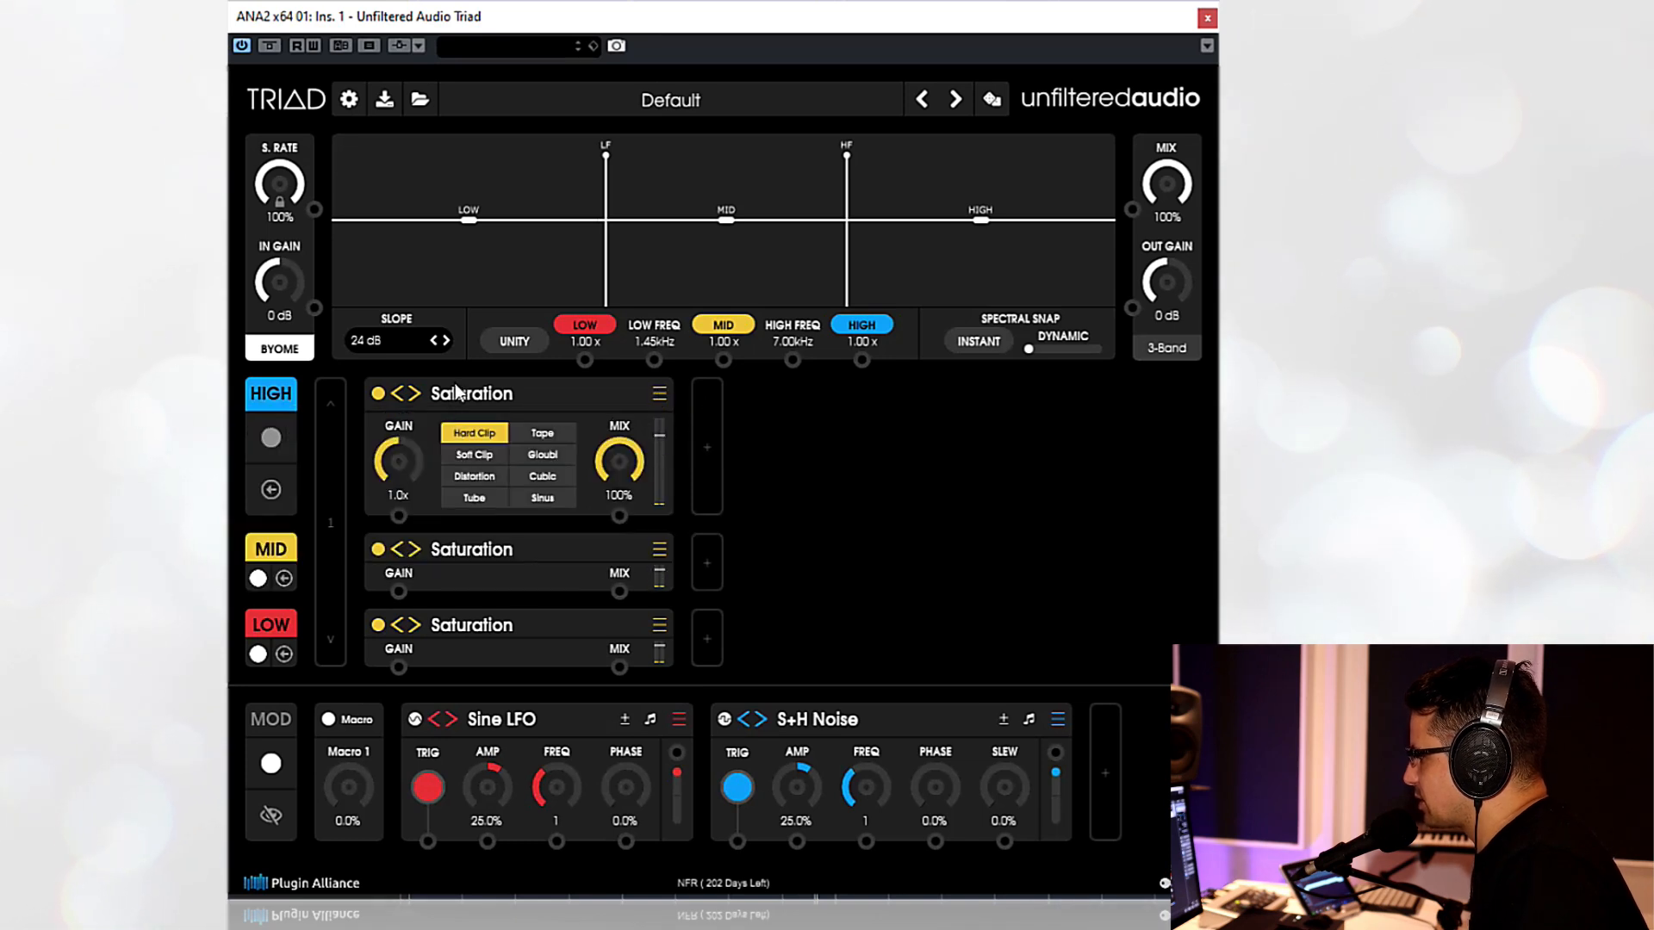
- Enable the High row, replace its Saturation with Dent Rectify, and change that effect to Dent Shape
left_click(660, 394)
mouse_move(801, 390)
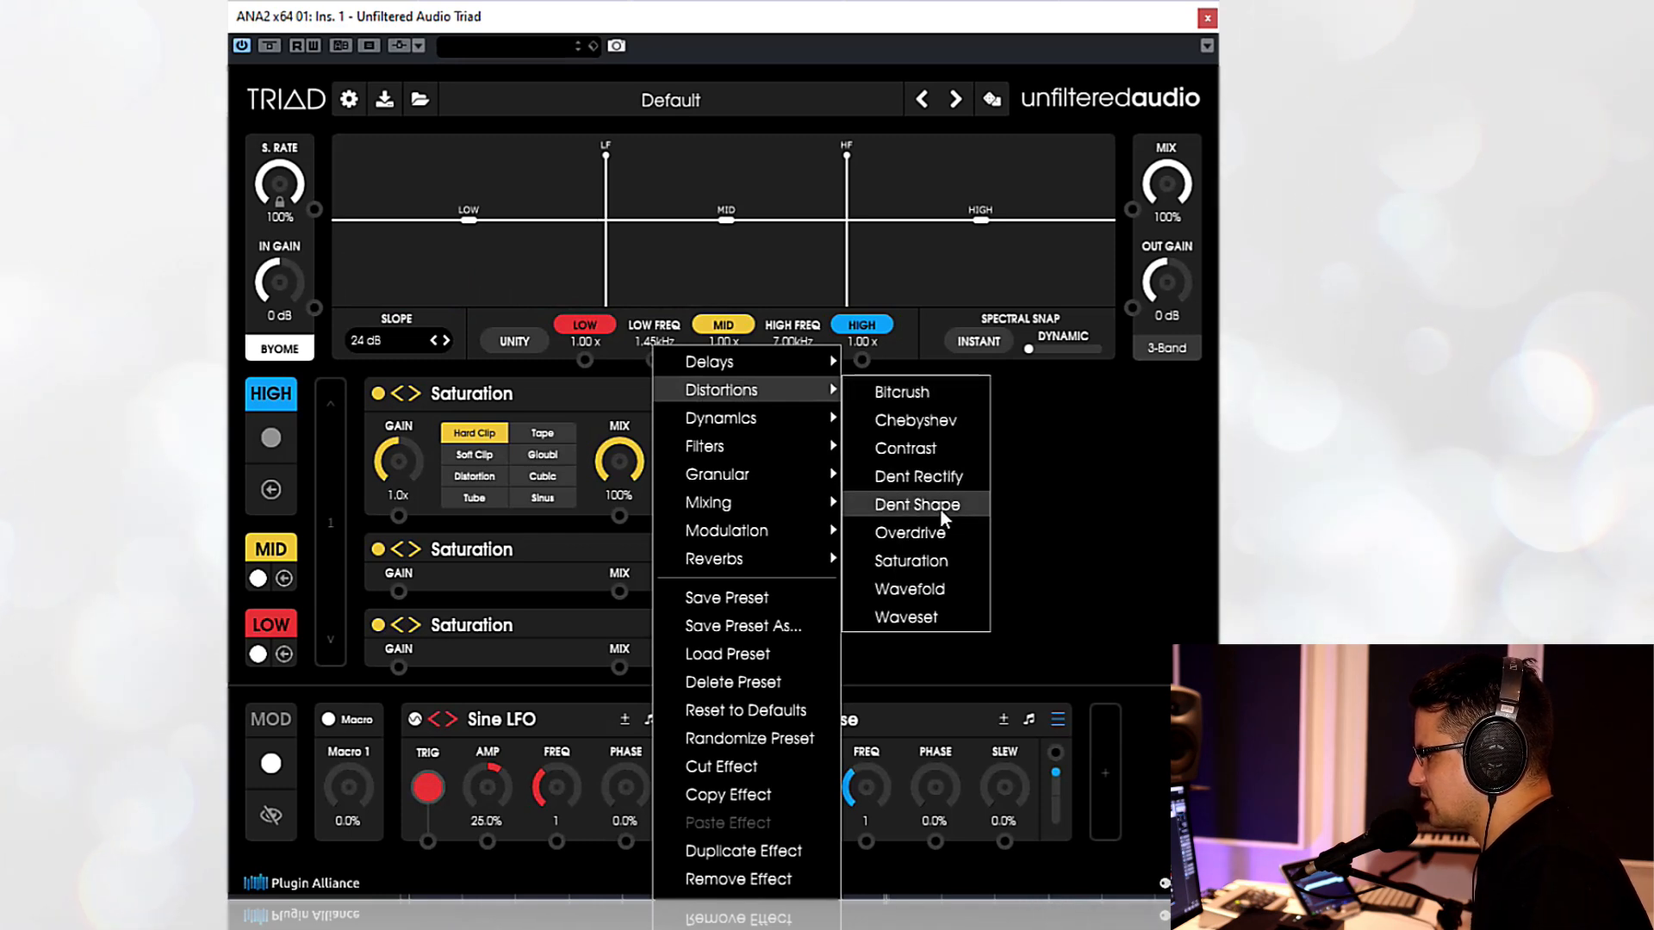
left_click(926, 479)
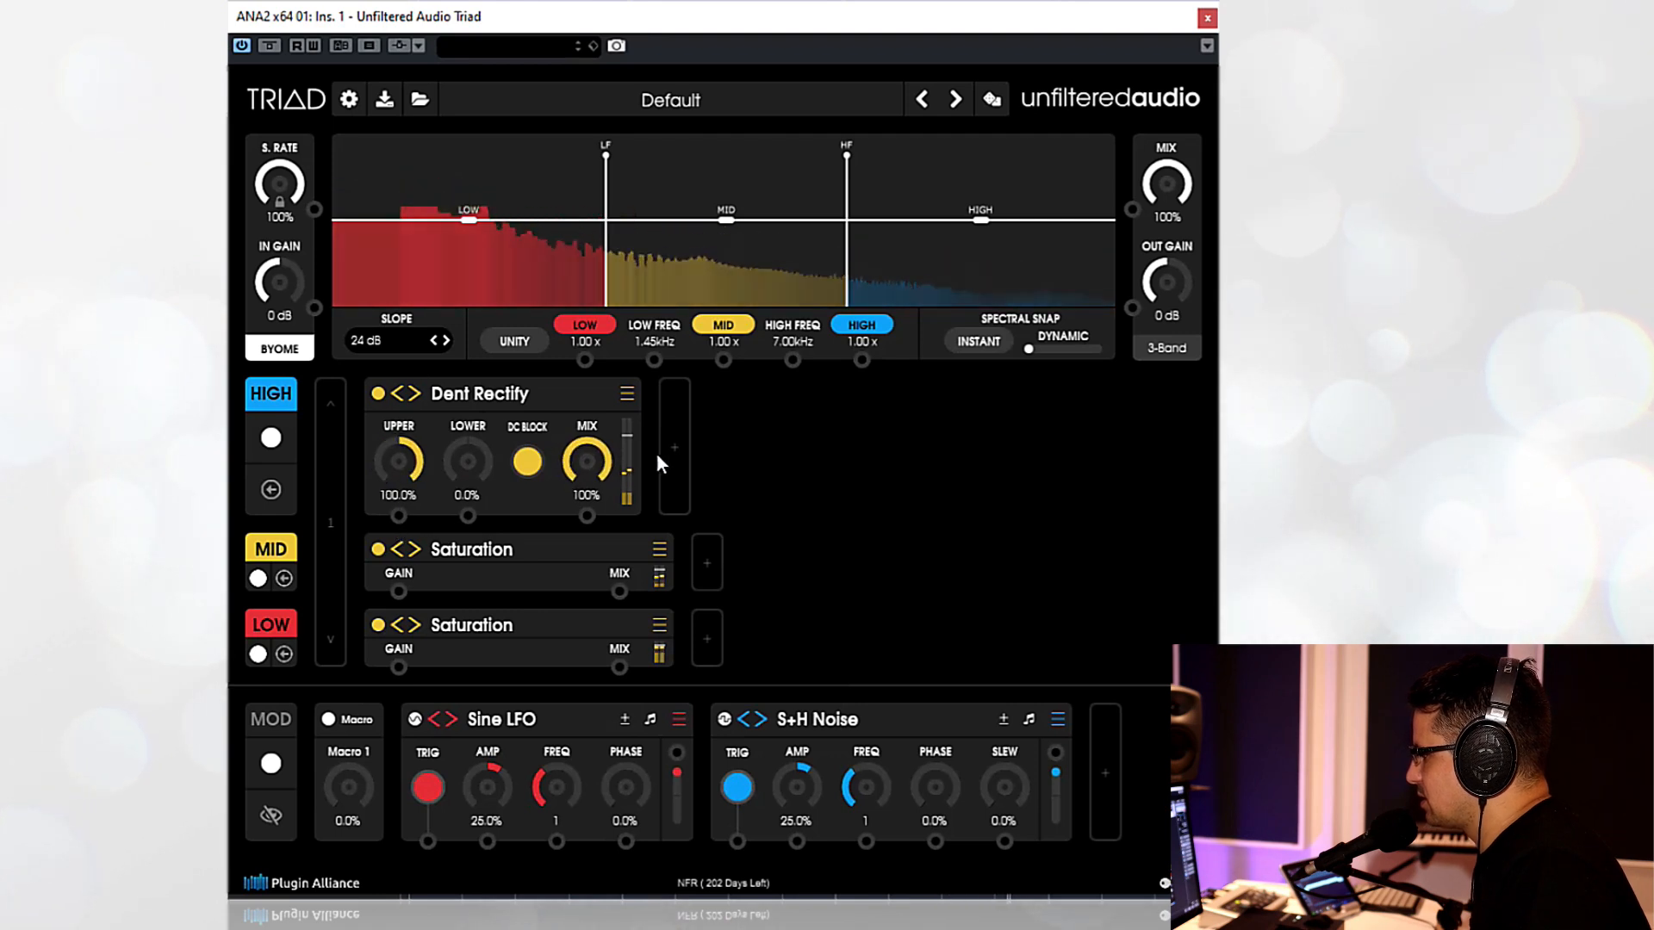
left_click(397, 396)
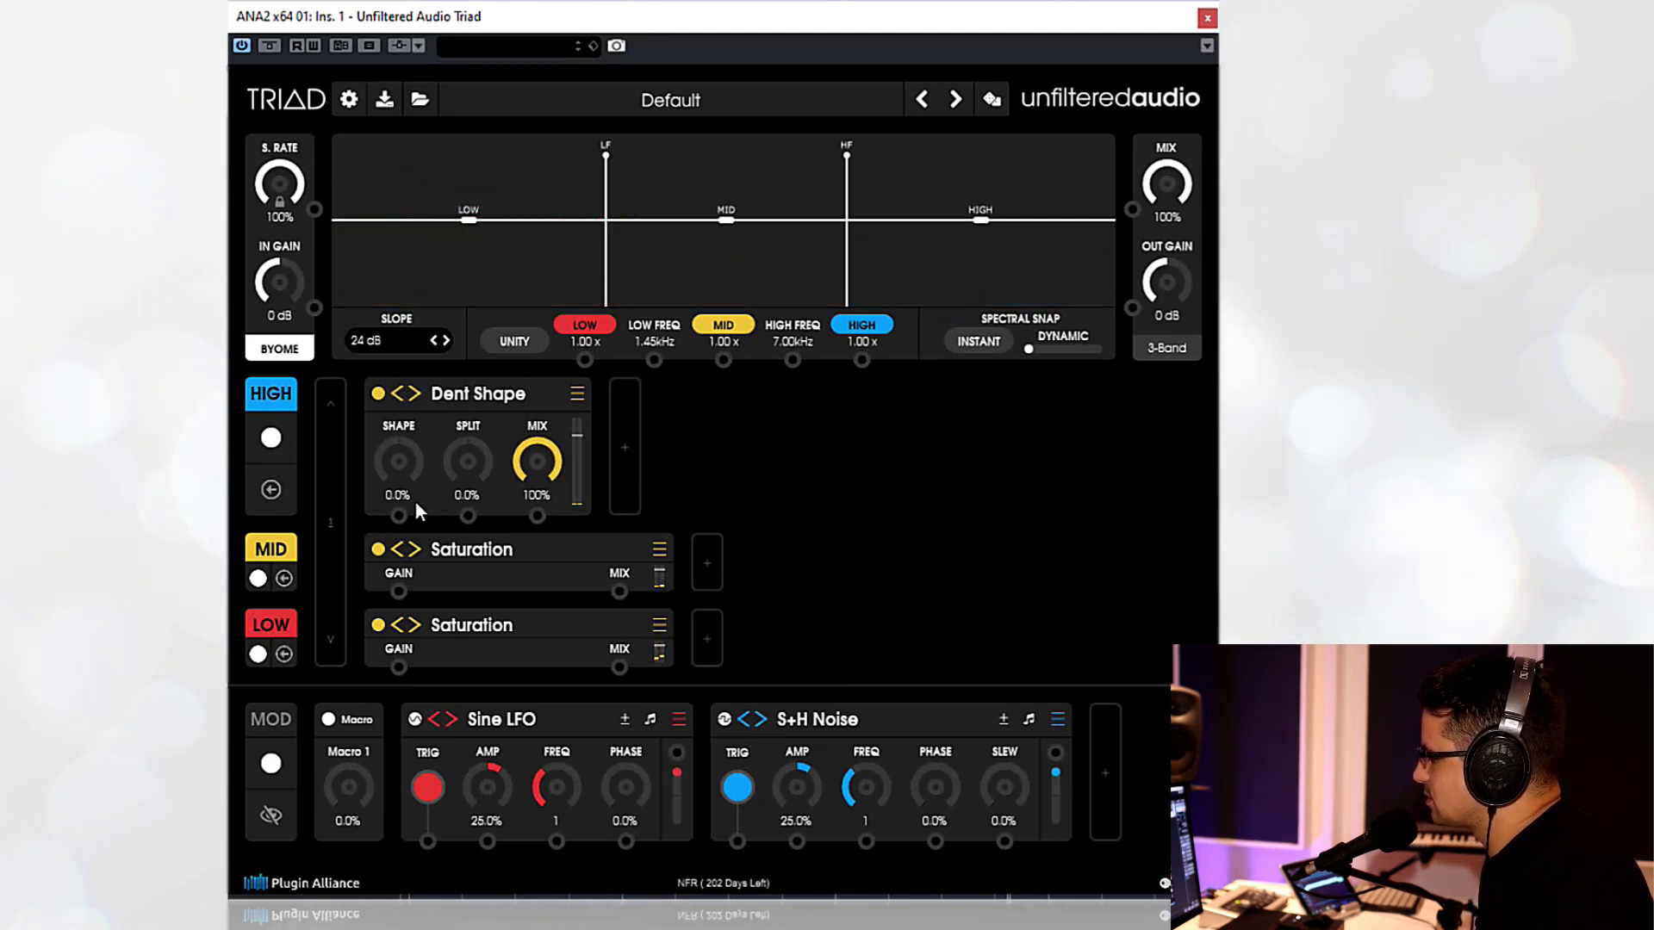
- Set the High row's Dent Shape shape to 75.2% and, with Unity gain enabled, lower the High band to 28.3%
left_click_drag(385, 436, 417, 417)
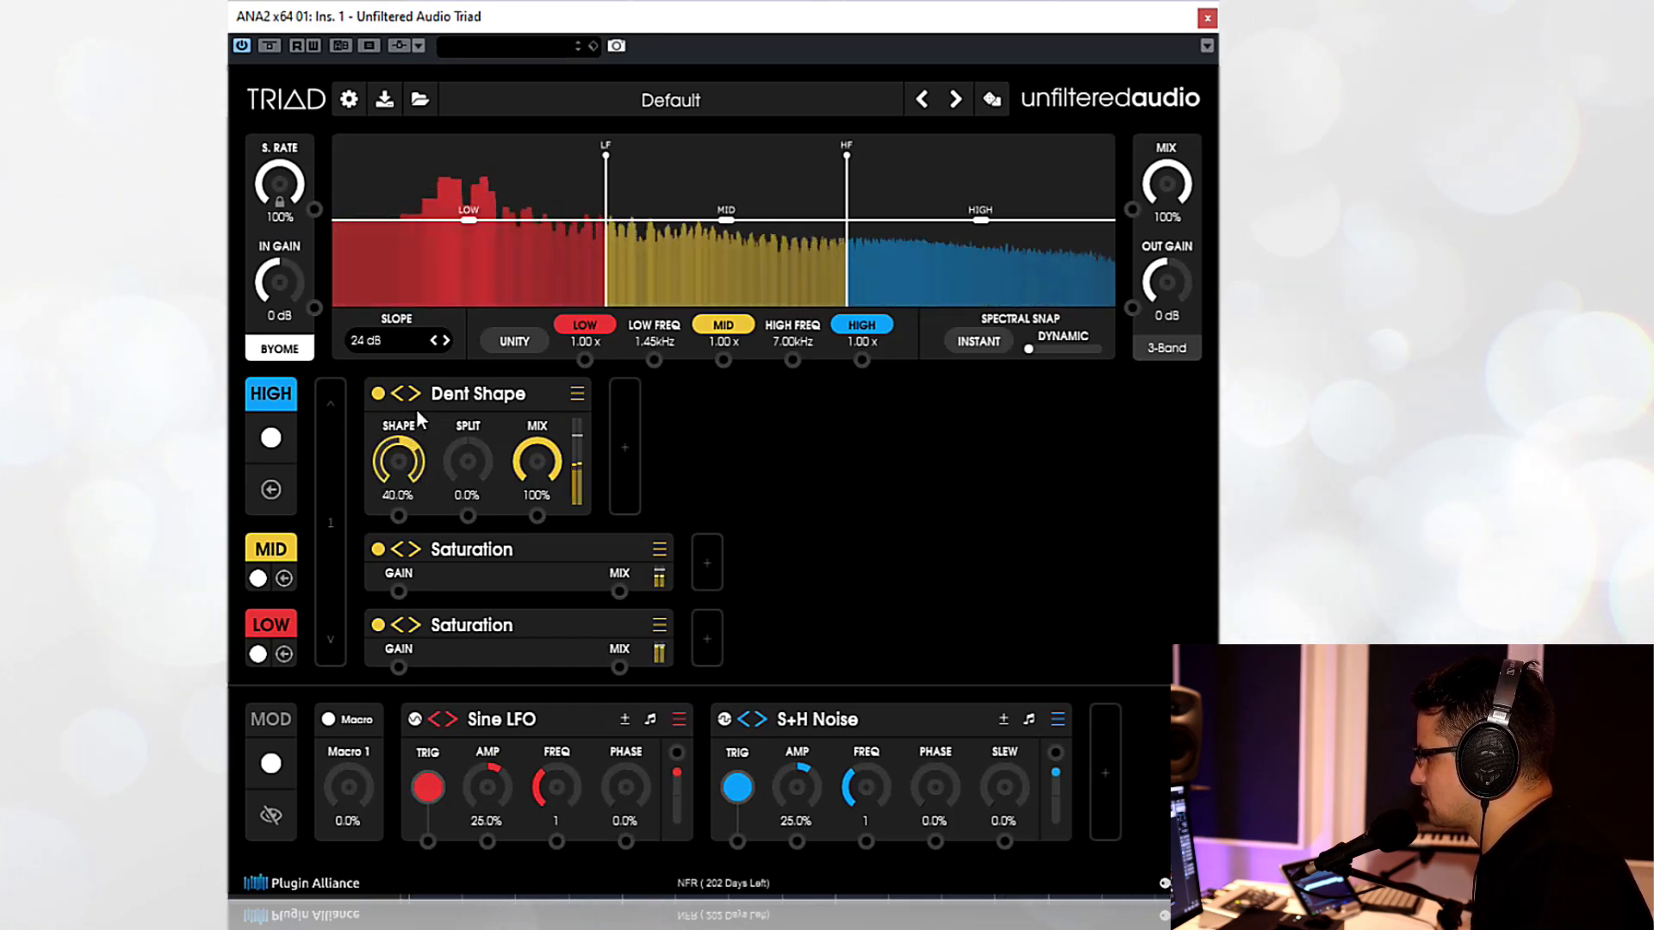
mouse_move(403, 493)
left_mouse_down()
mouse_move(403, 440)
mouse_move(400, 460)
left_mouse_up()
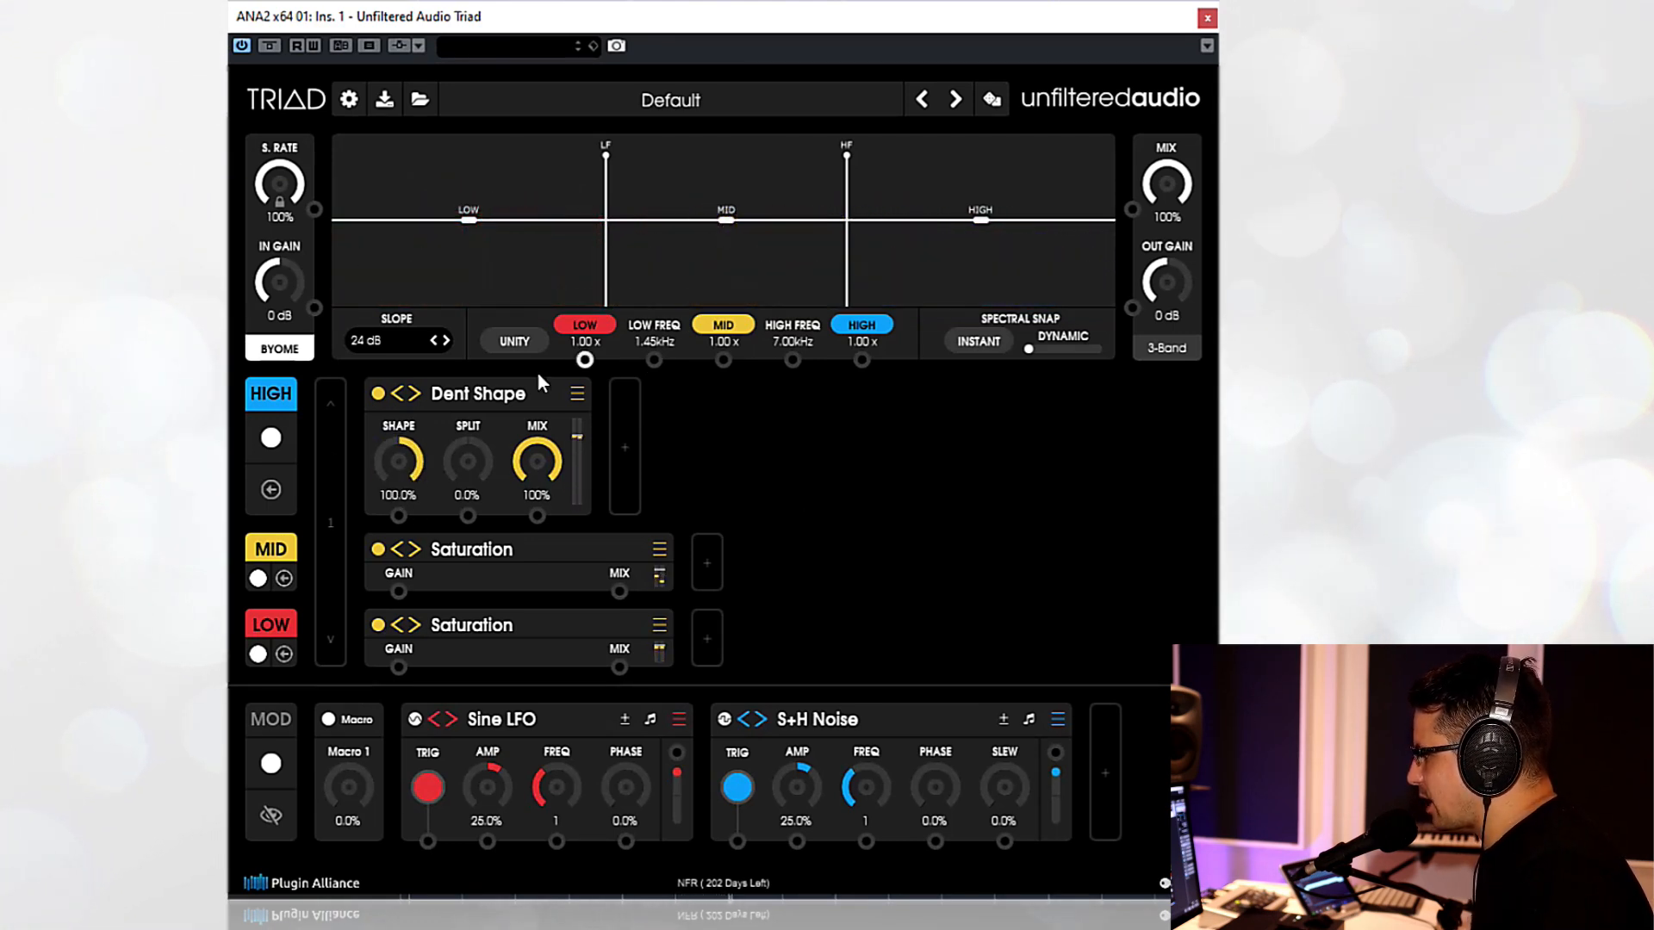
left_click(509, 341)
mouse_move(394, 473)
left_mouse_down()
mouse_move(397, 503)
mouse_move(395, 466)
left_mouse_up()
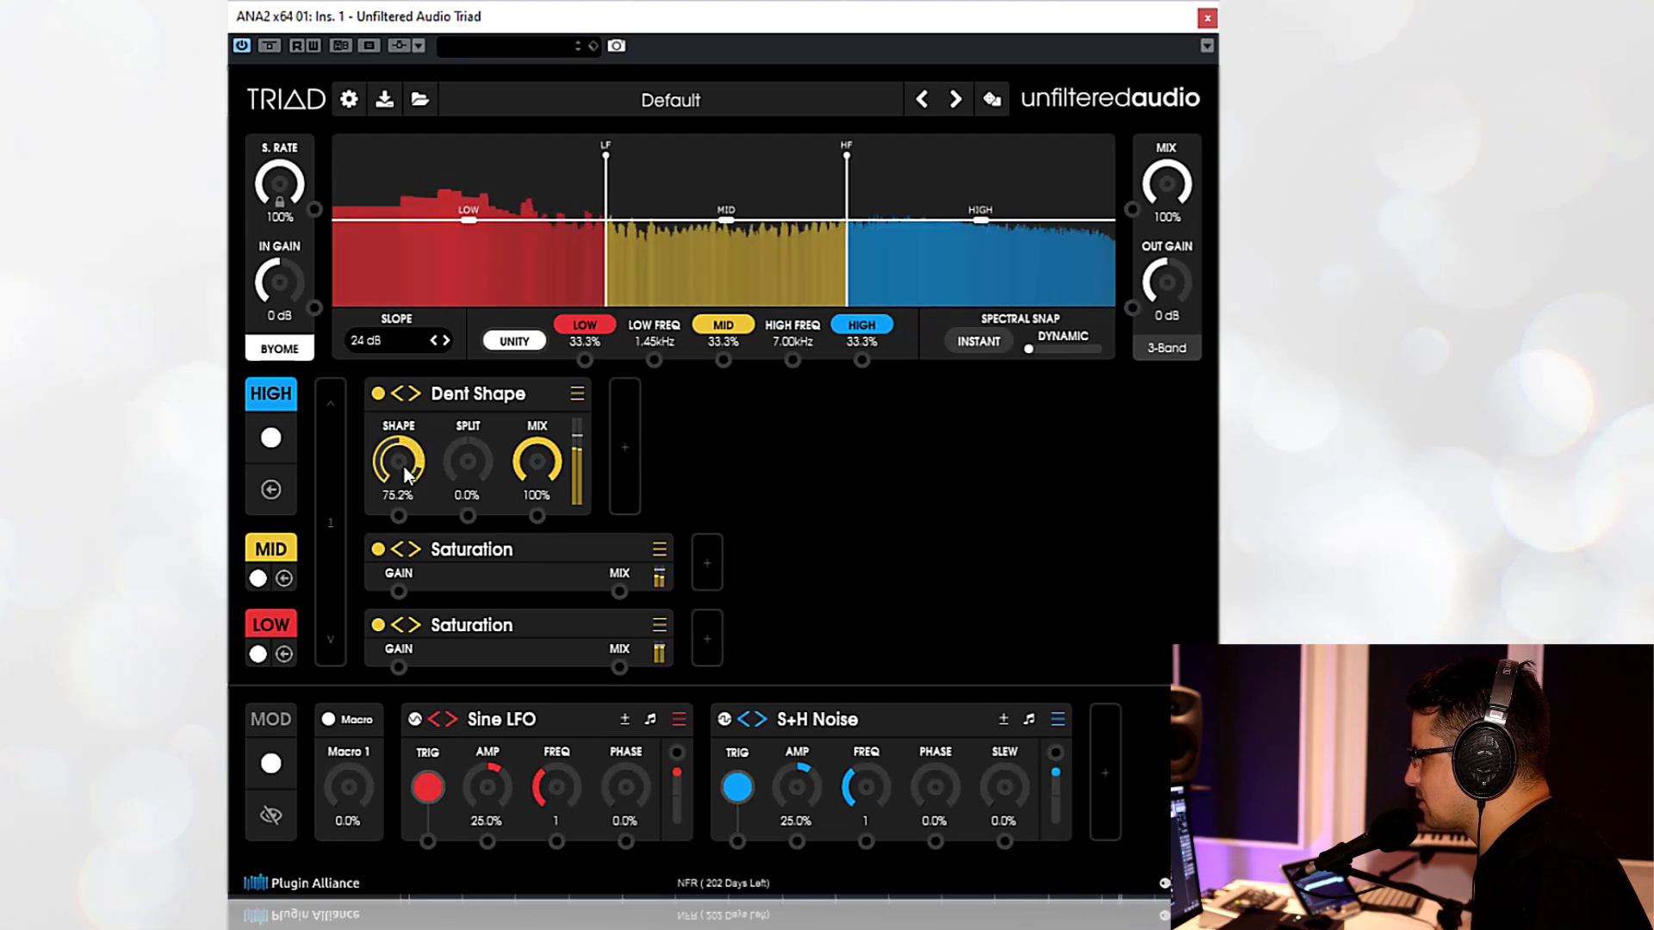
left_click_drag(987, 226, 986, 240)
key("space")
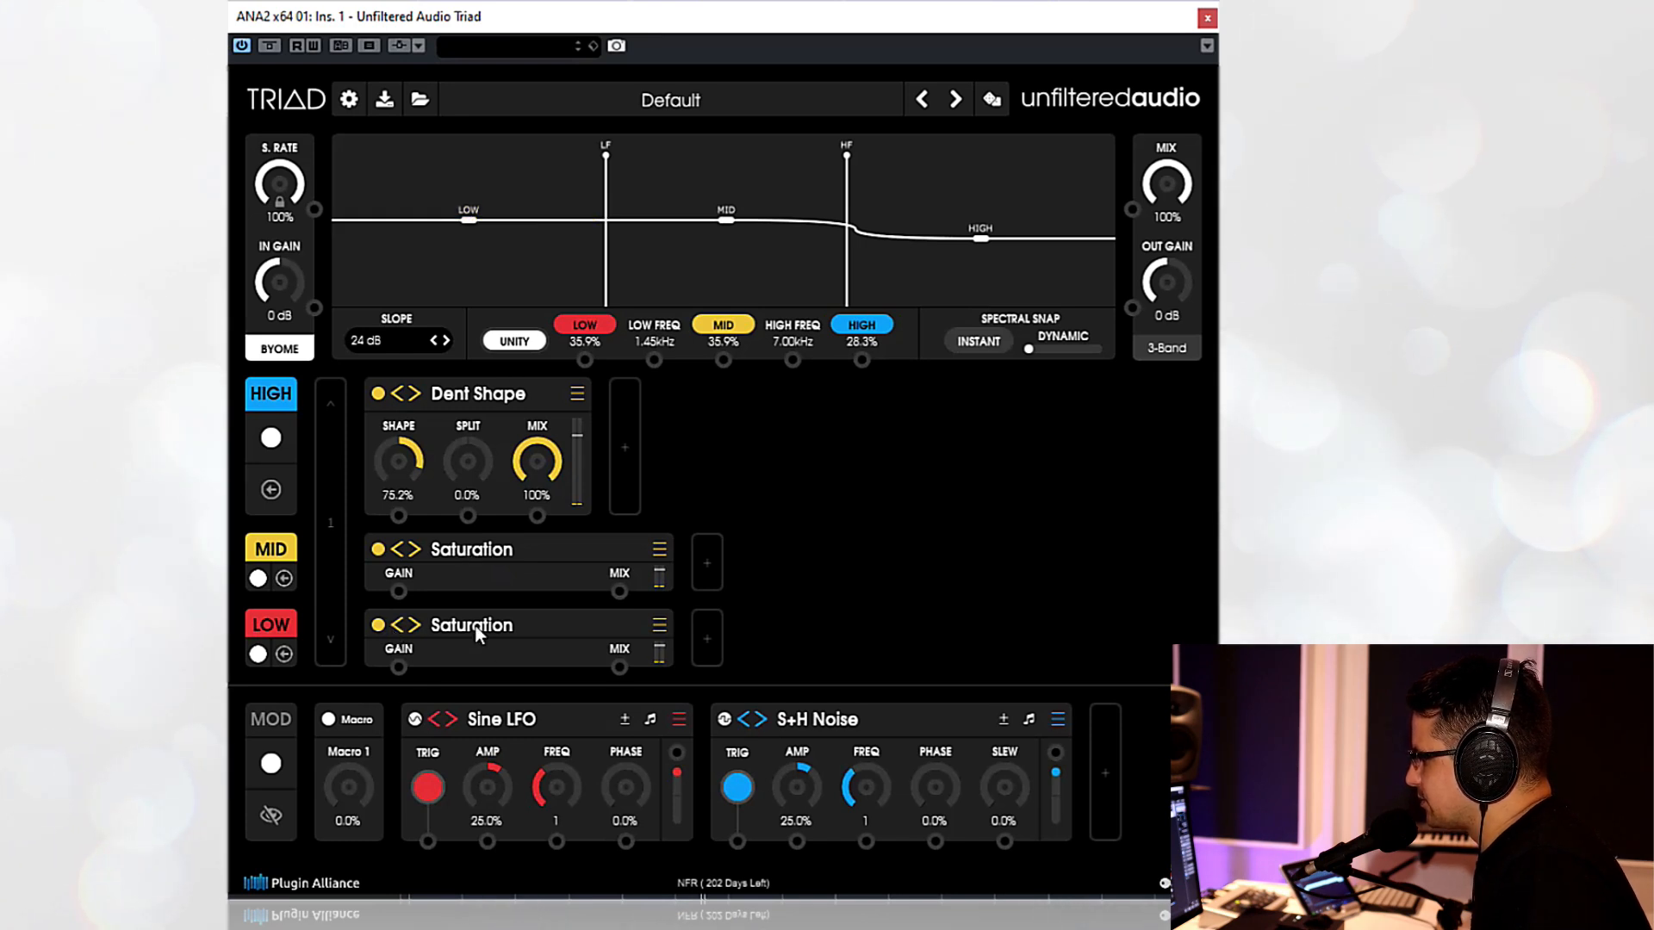
- Expand the Low row and raise its Saturation gain to 2.3x during playback
left_click(392, 638)
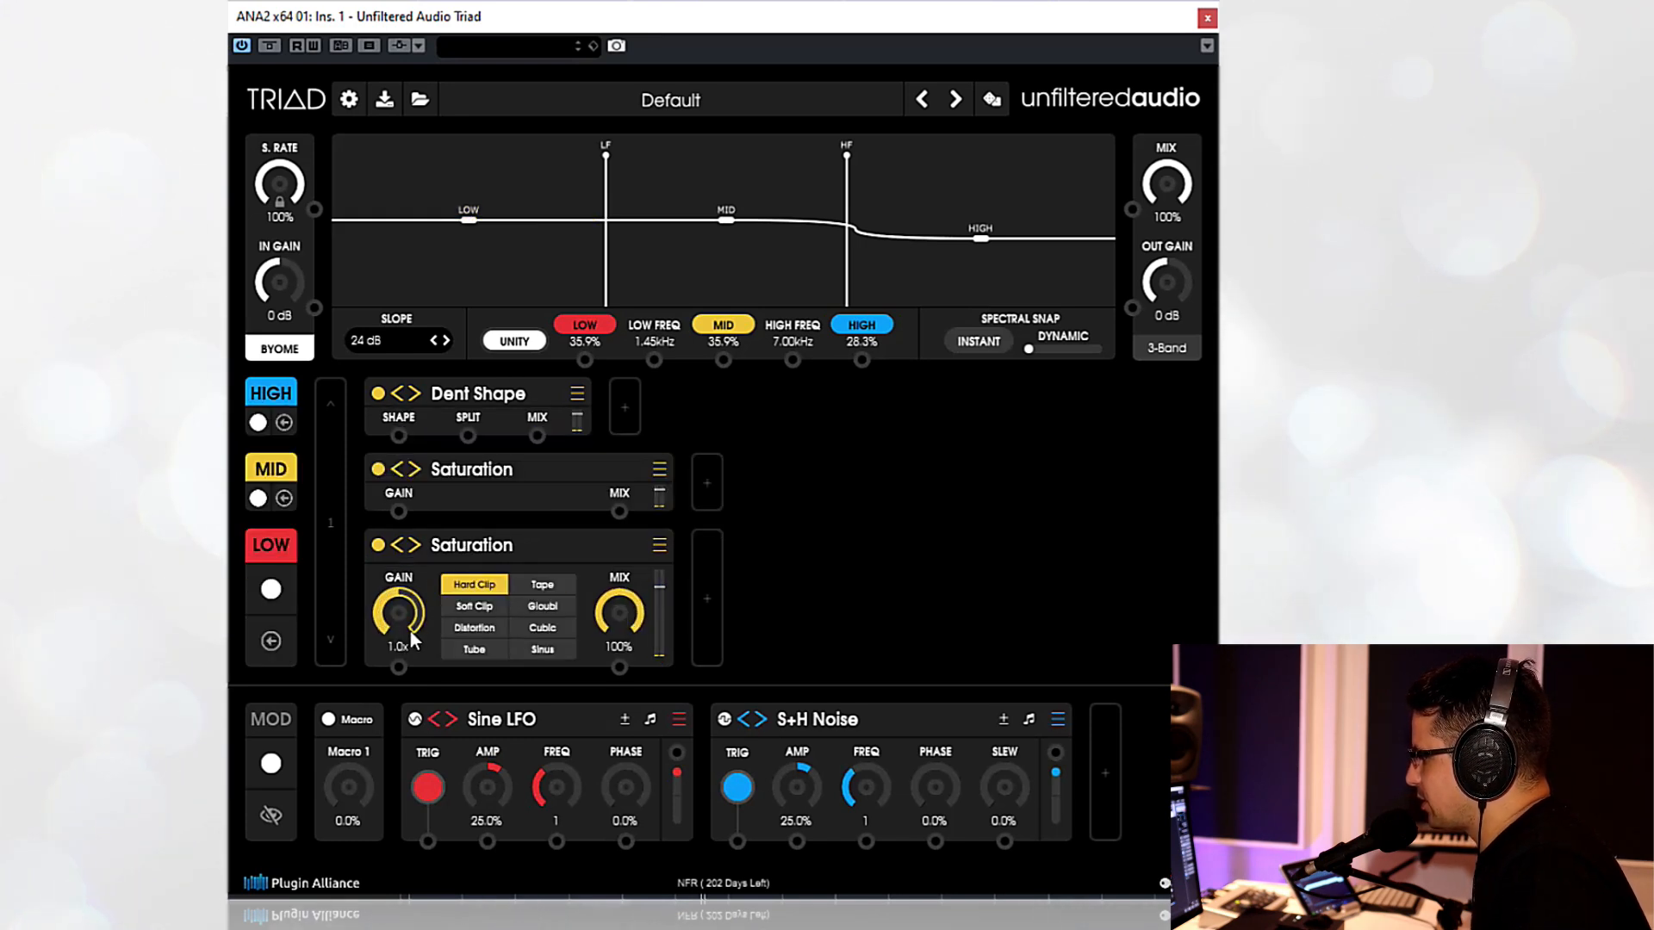
key("space")
left_click_drag(416, 598, 414, 614)
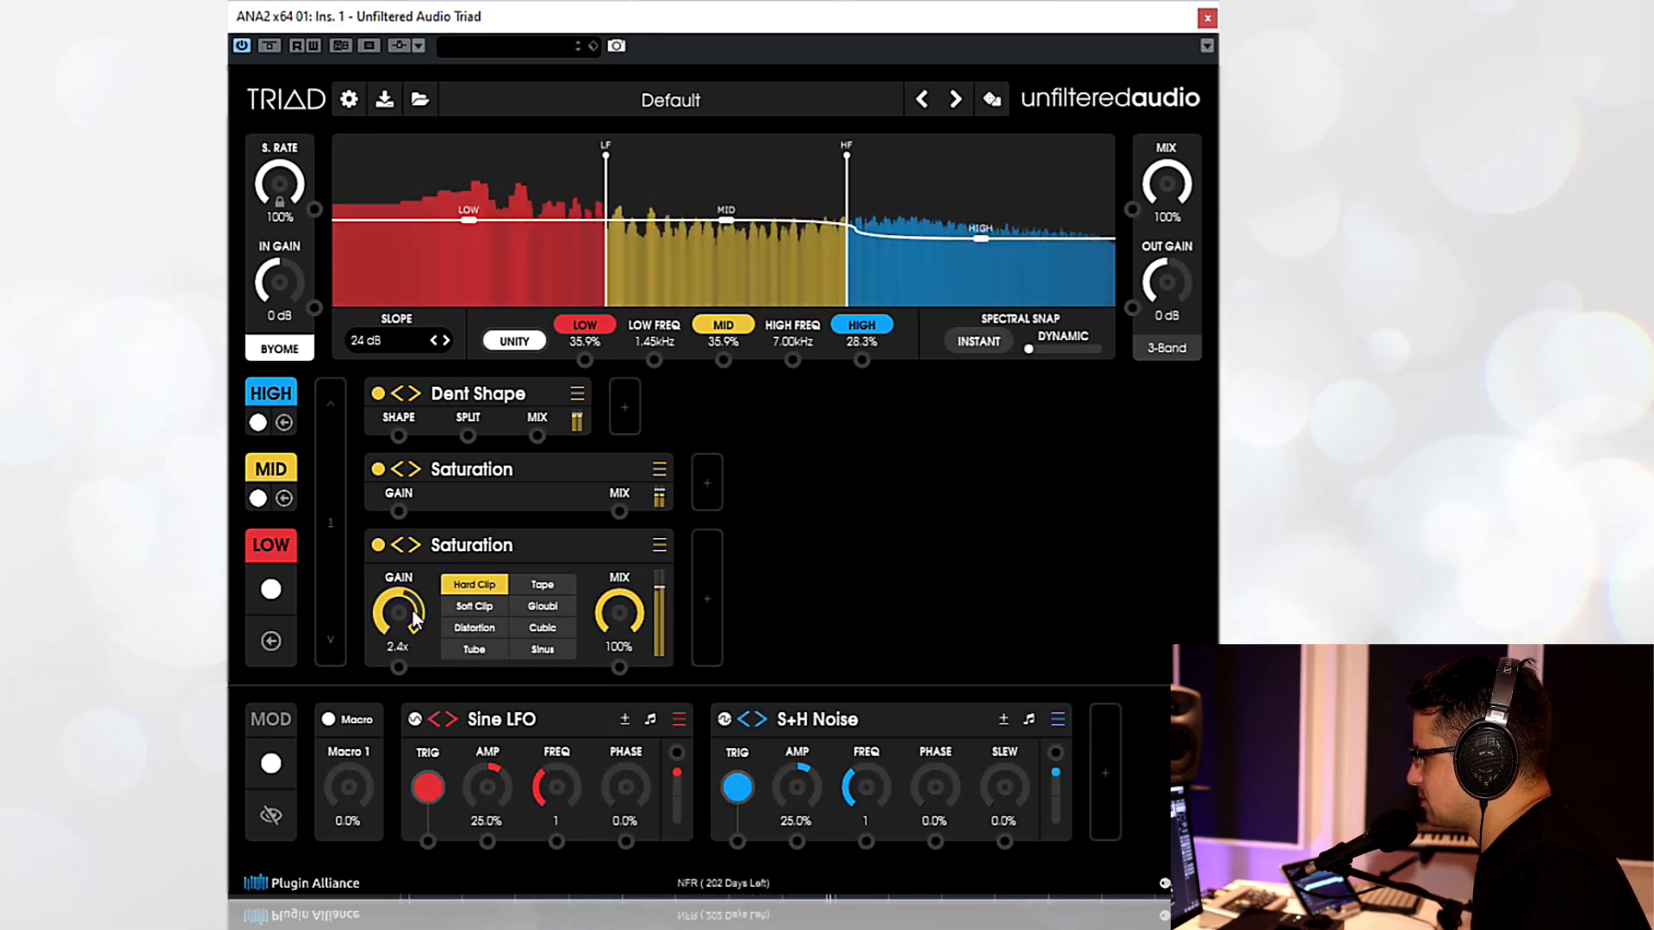
- Replace the Low row's Saturation with a 3-Band EQ, with low at 0.16x and low frequency at 90.1 Hz
left_click(659, 546)
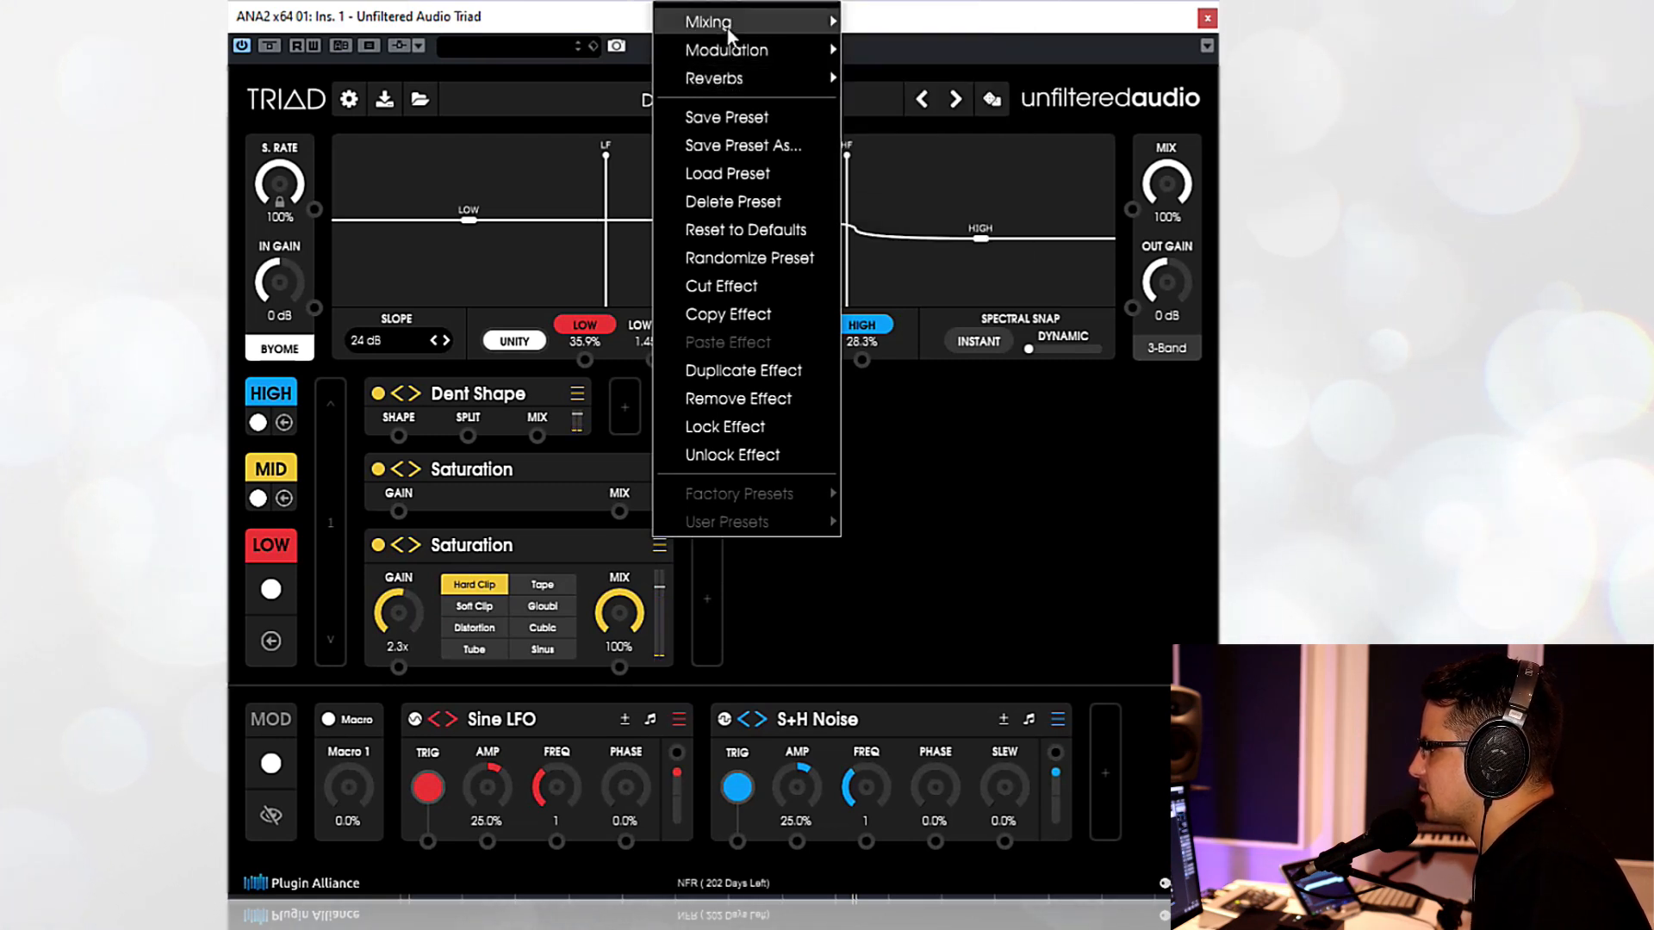
mouse_move(757, 23)
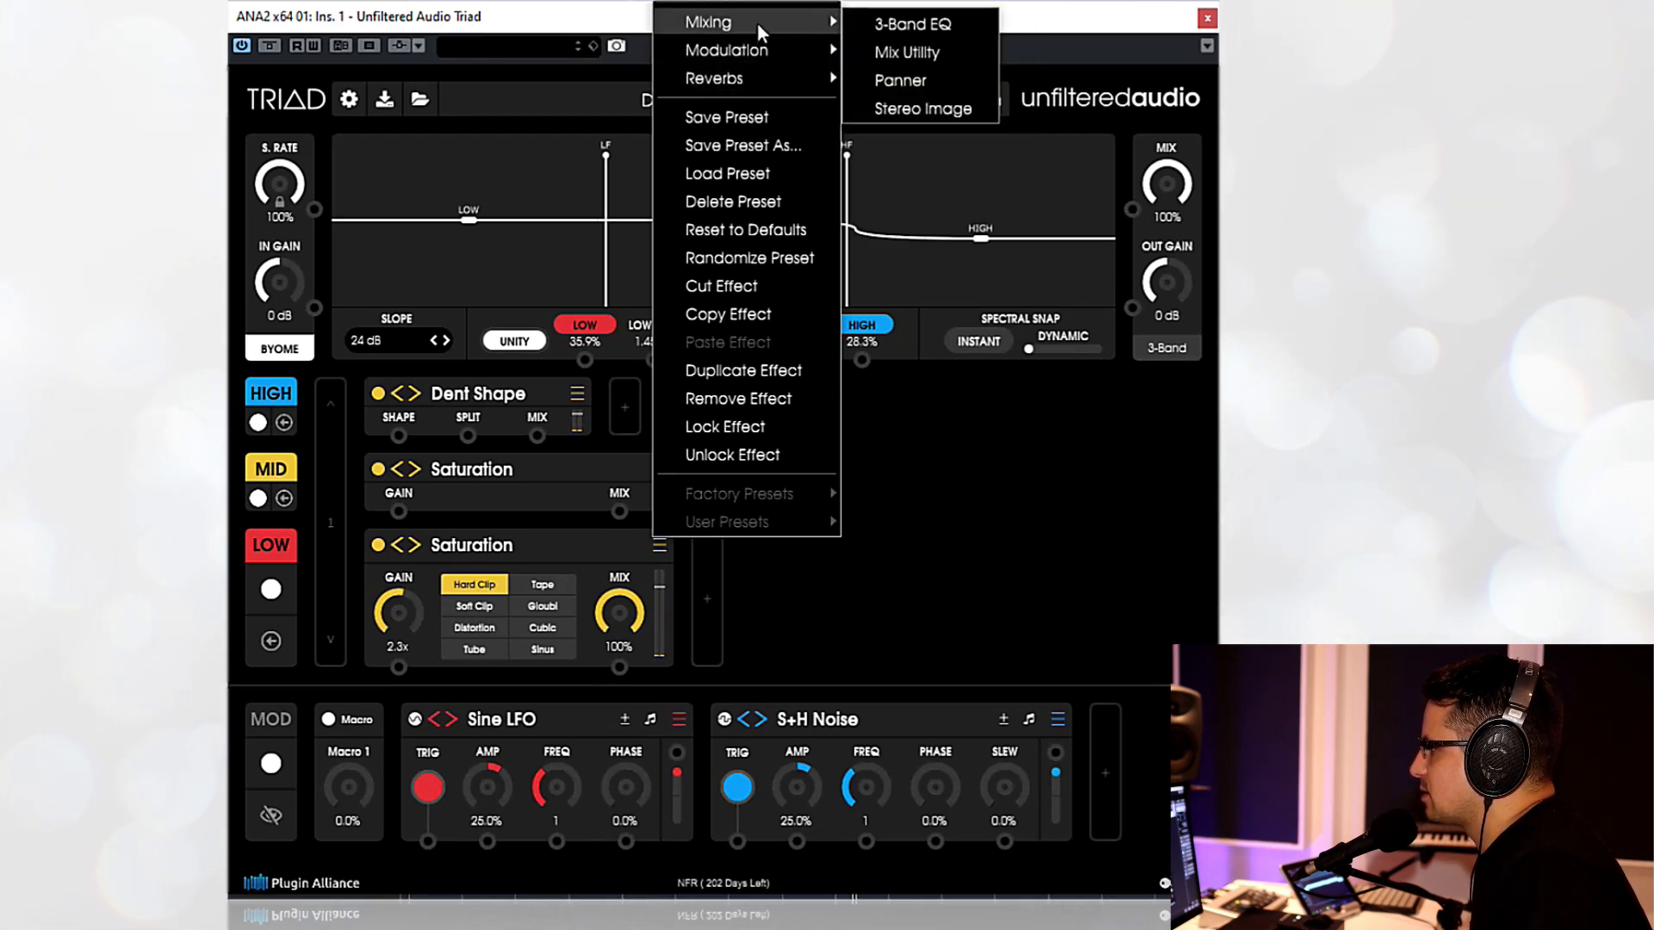
left_click(972, 28)
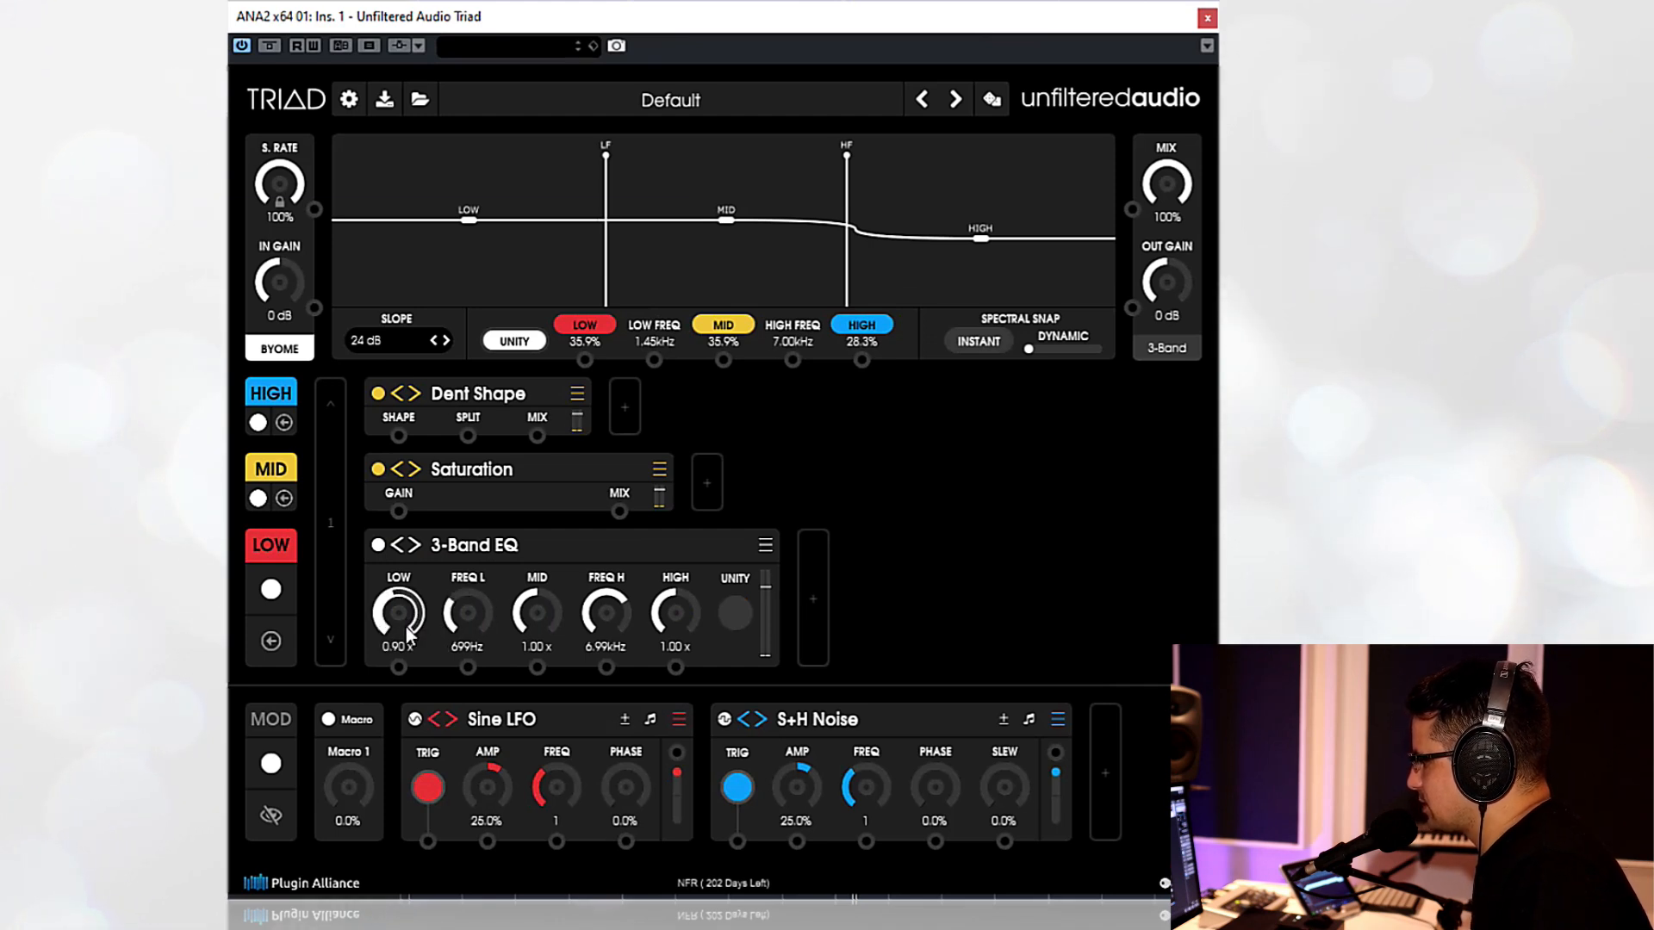
left_click_drag(462, 621, 476, 636)
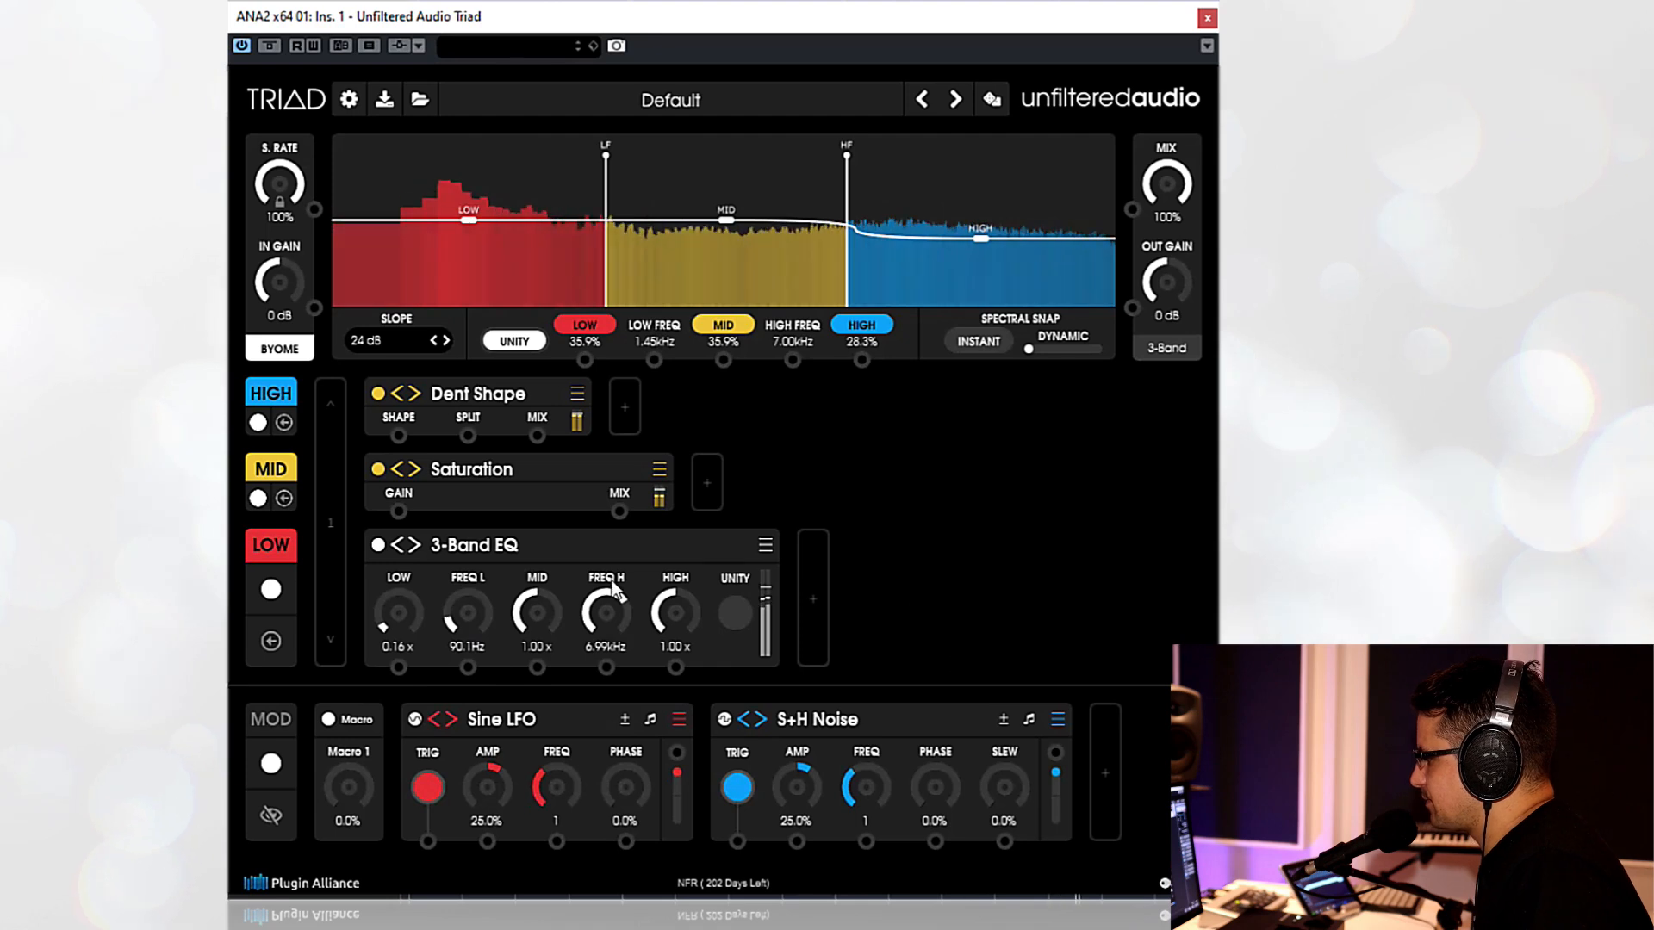
- Add a second effect after the Low row's 3-Band EQ and change it to a Compressor
left_click(813, 598)
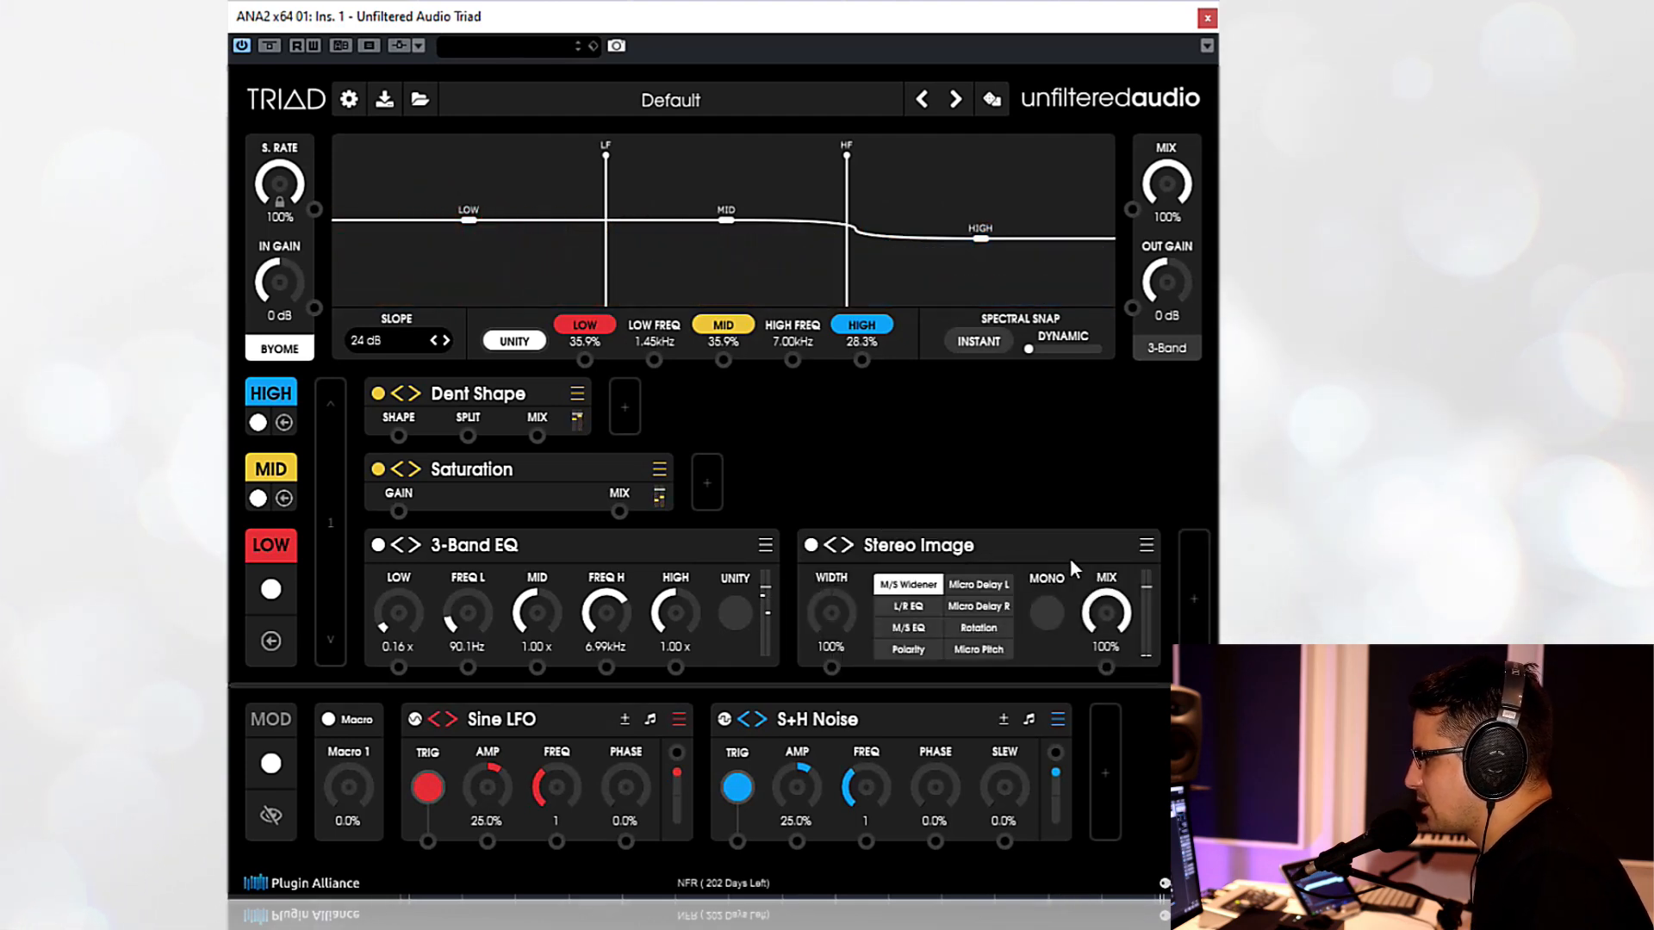
left_click(1146, 546)
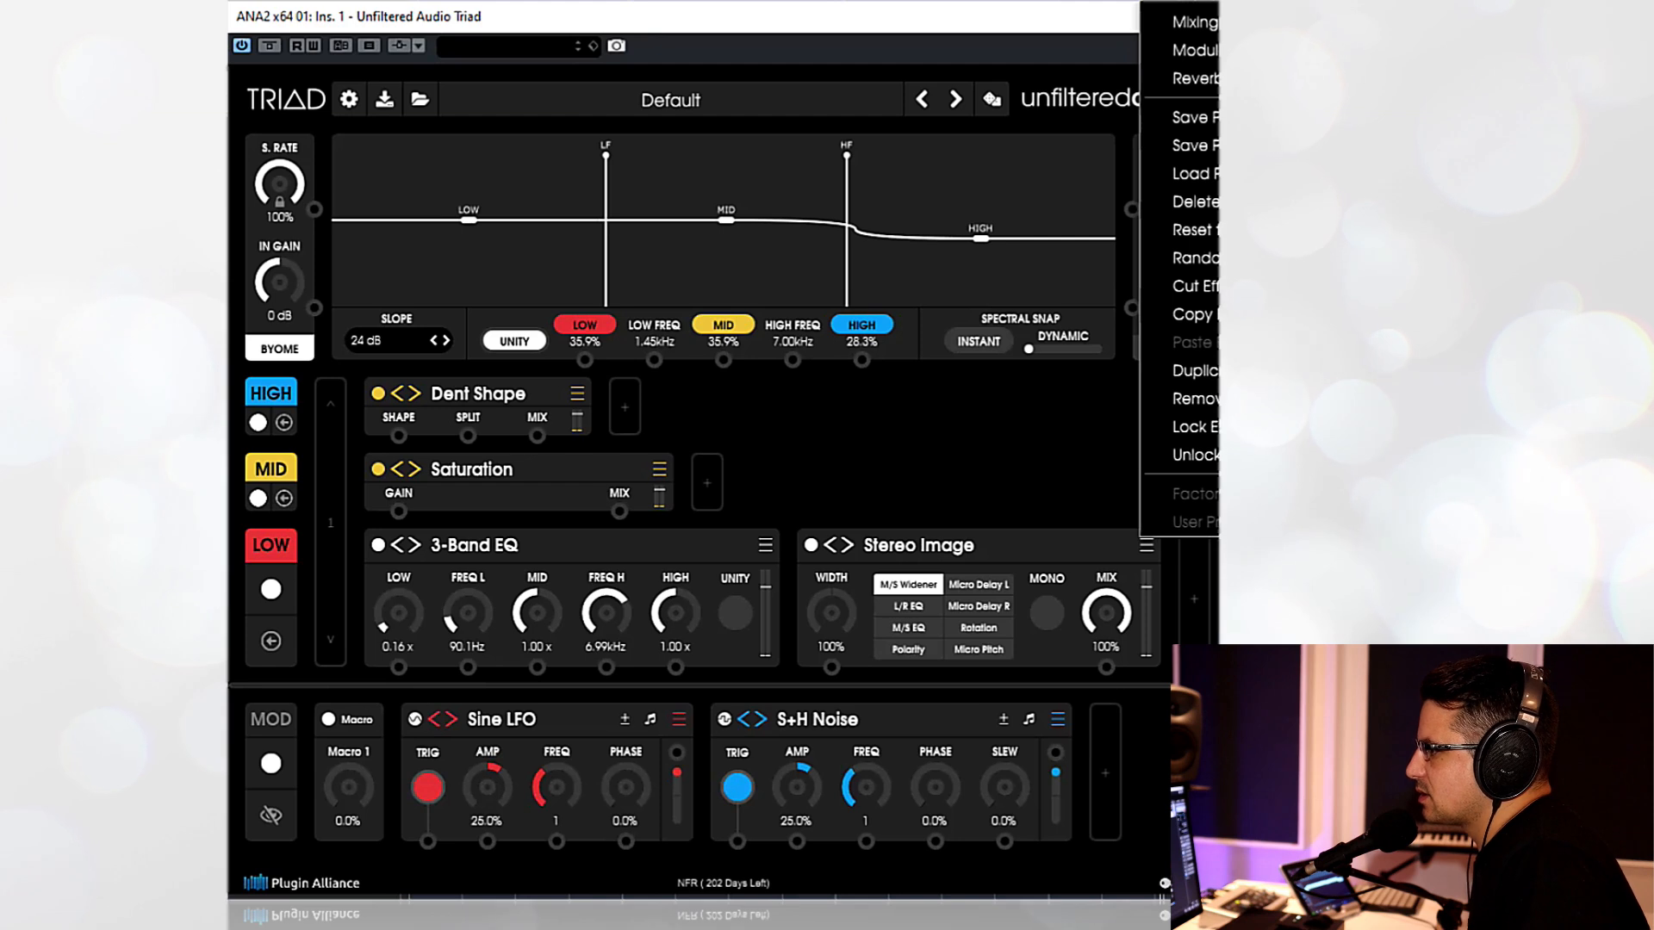
left_click(1275, 8)
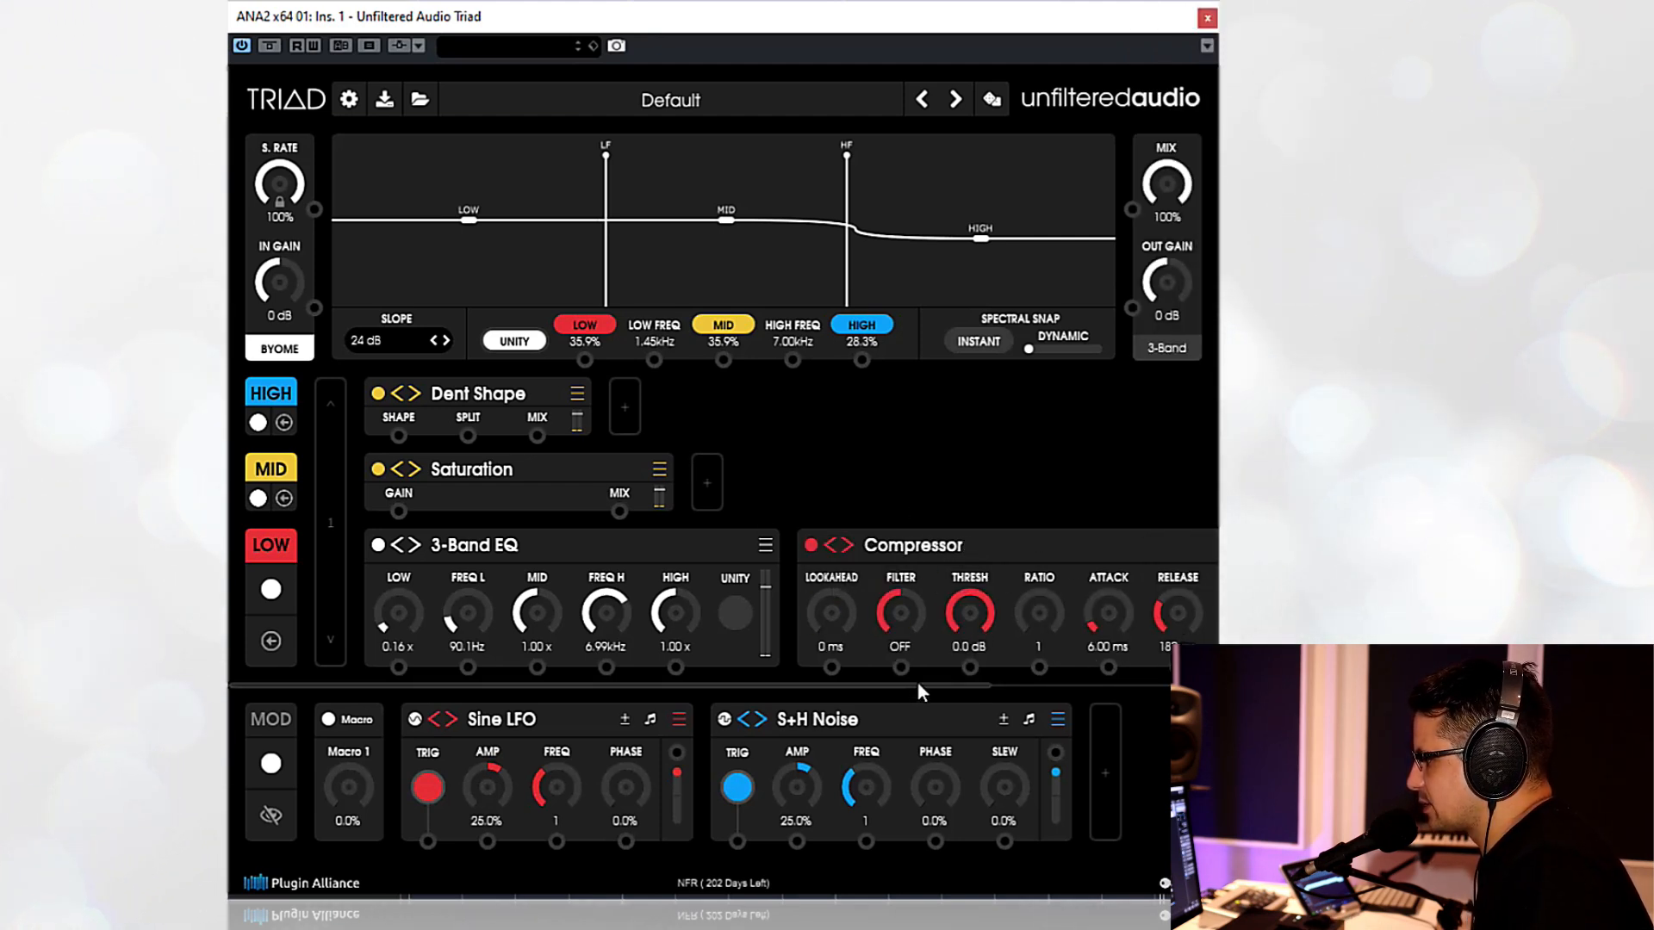
- Set the Compressor's threshold to -31 dB, ratio to 2.90, attack to 162 ms, release to 4.08 ms and makeup to 6.0 dB during playback
left_click_drag(919, 685, 1155, 685)
key("space")
left_click_drag(674, 612, 681, 737)
left_click_drag(734, 616, 754, 524)
left_click_drag(701, 622, 701, 633)
left_click_drag(815, 613, 762, 625)
left_click_drag(1048, 624, 1051, 545)
left_click_drag(677, 613, 709, 586)
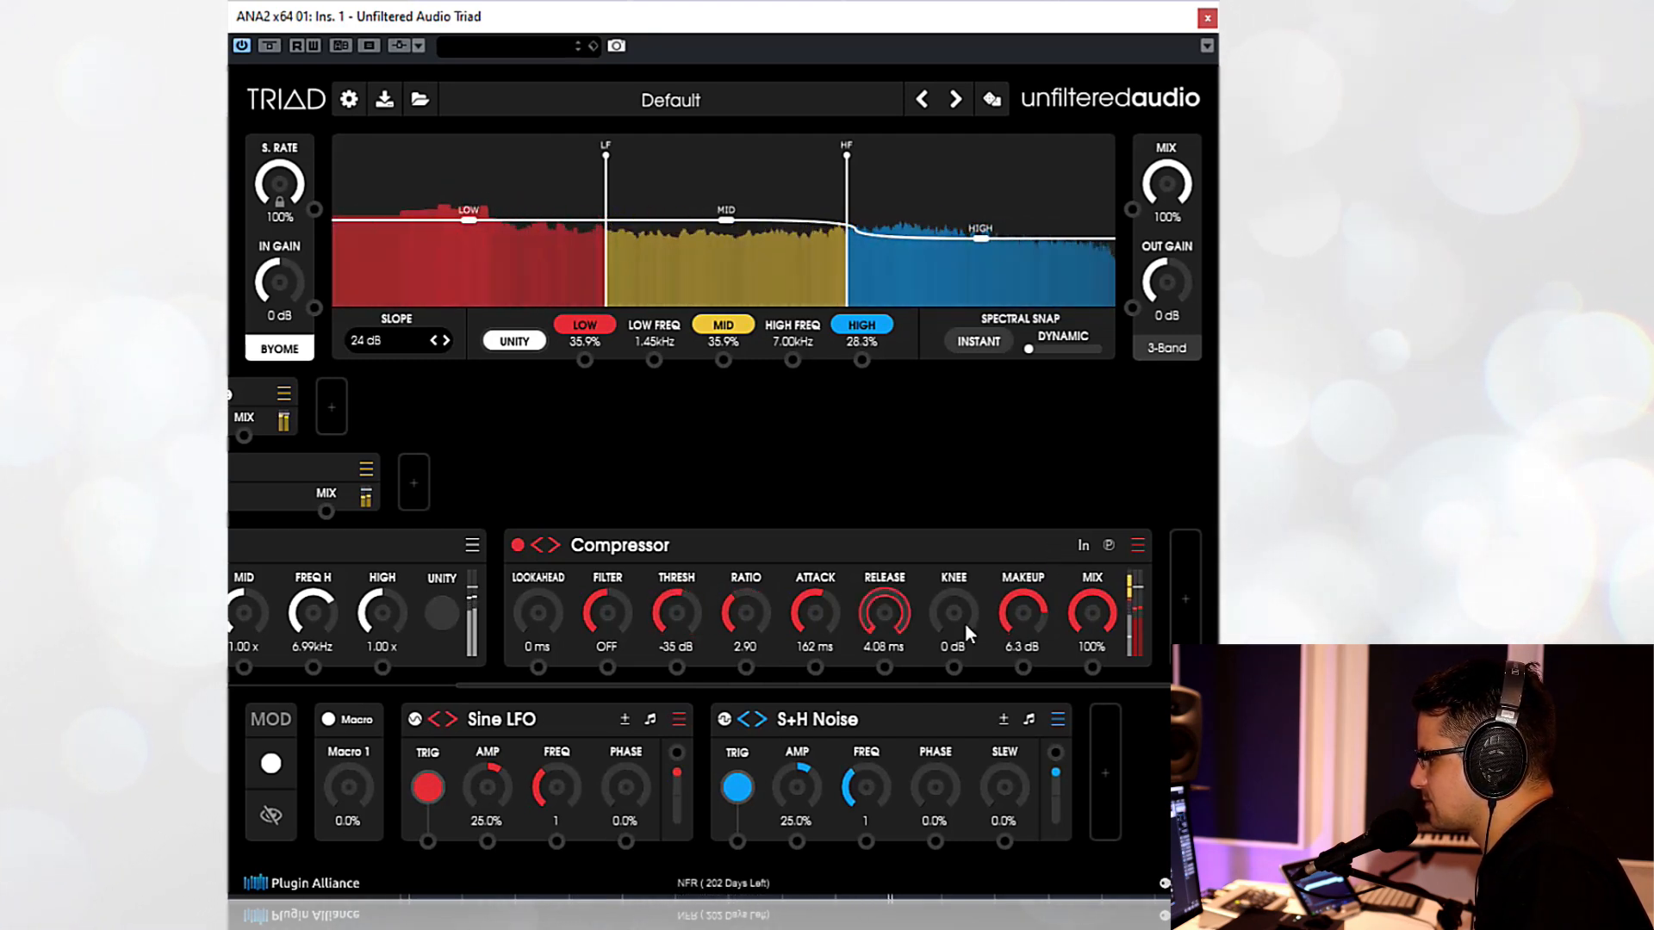
left_click_drag(1028, 615, 1028, 621)
left_click_drag(706, 616, 704, 581)
key("space")
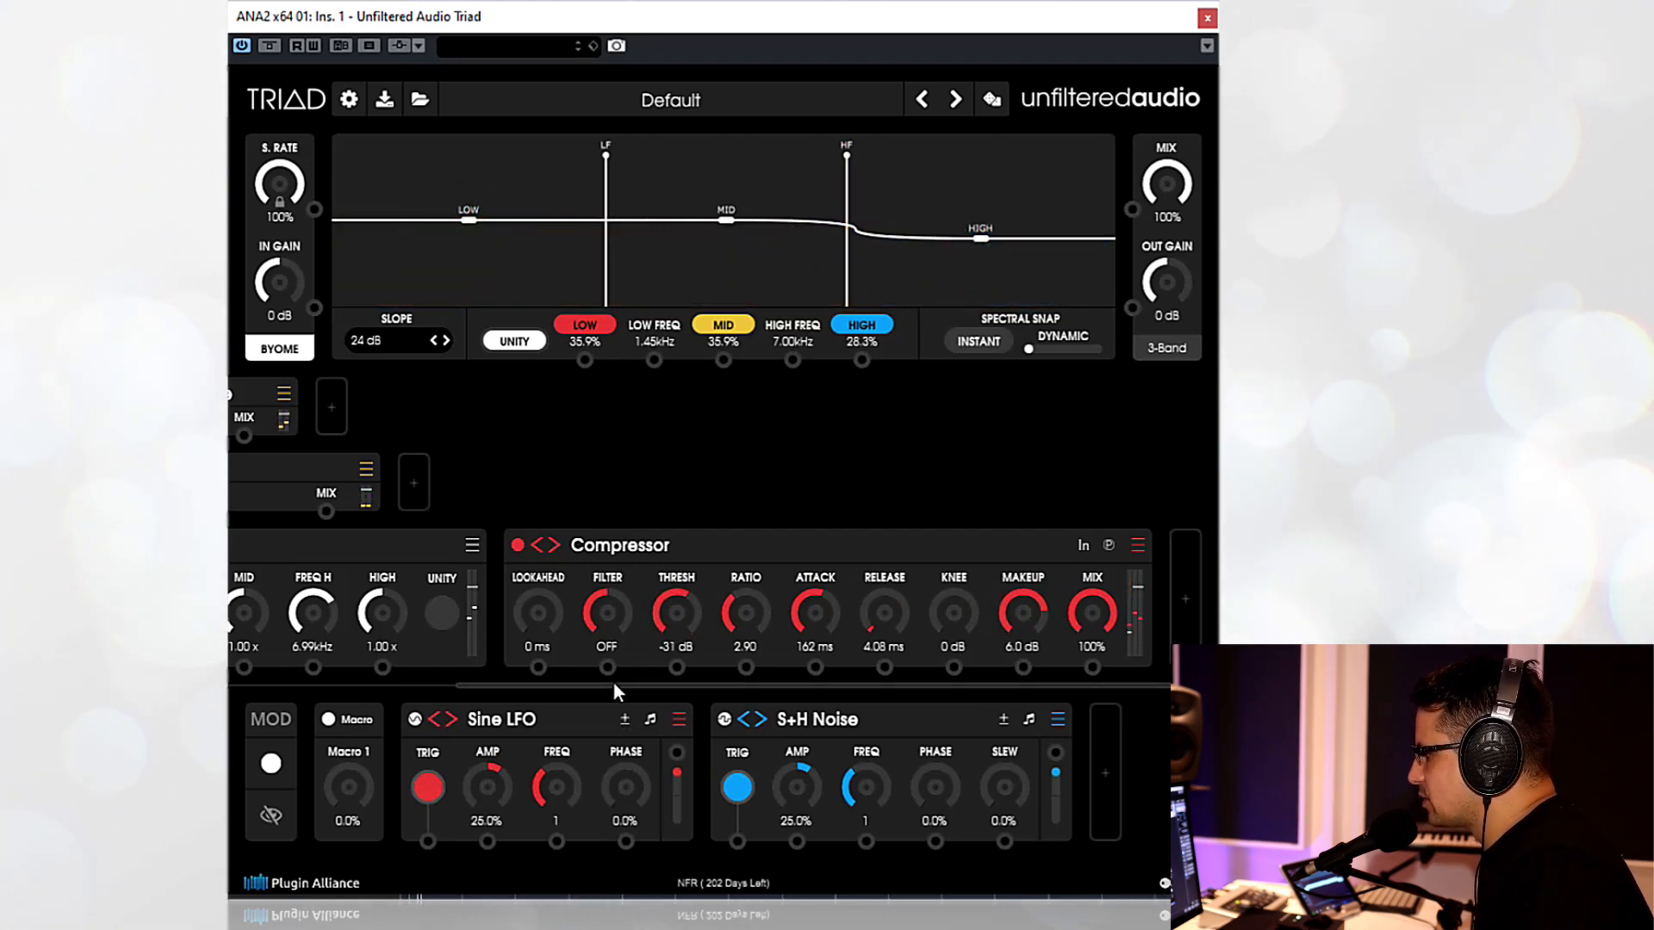
- Replace the Mid row's Saturation with a Panner
left_click_drag(614, 686, 384, 686)
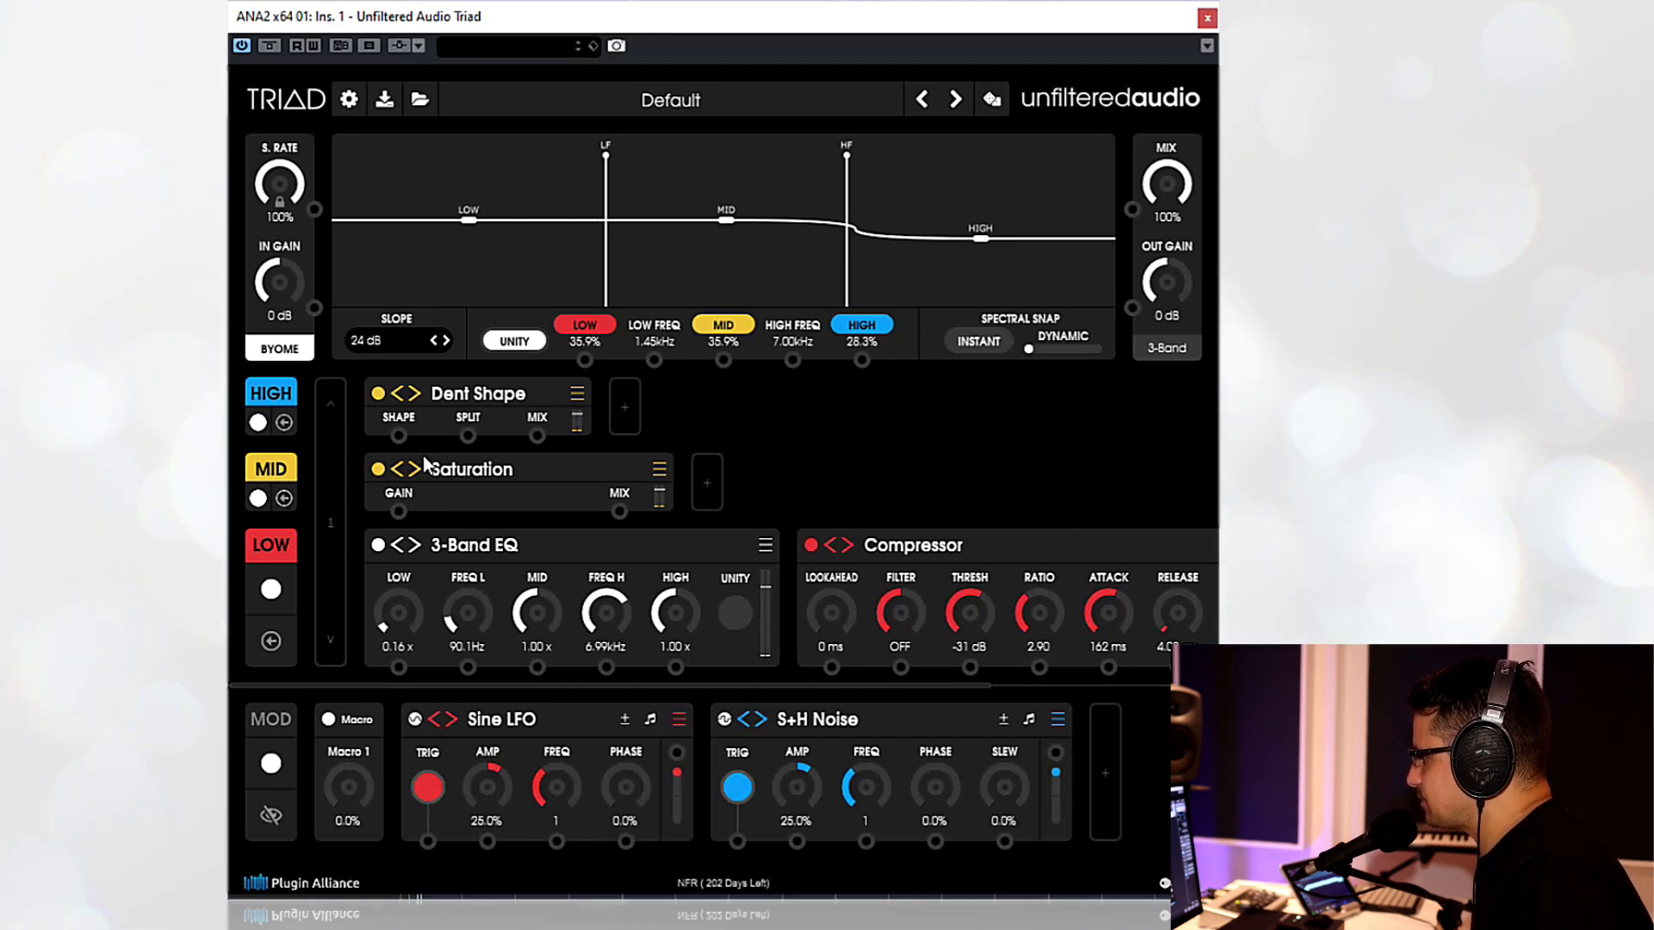
left_click(659, 469)
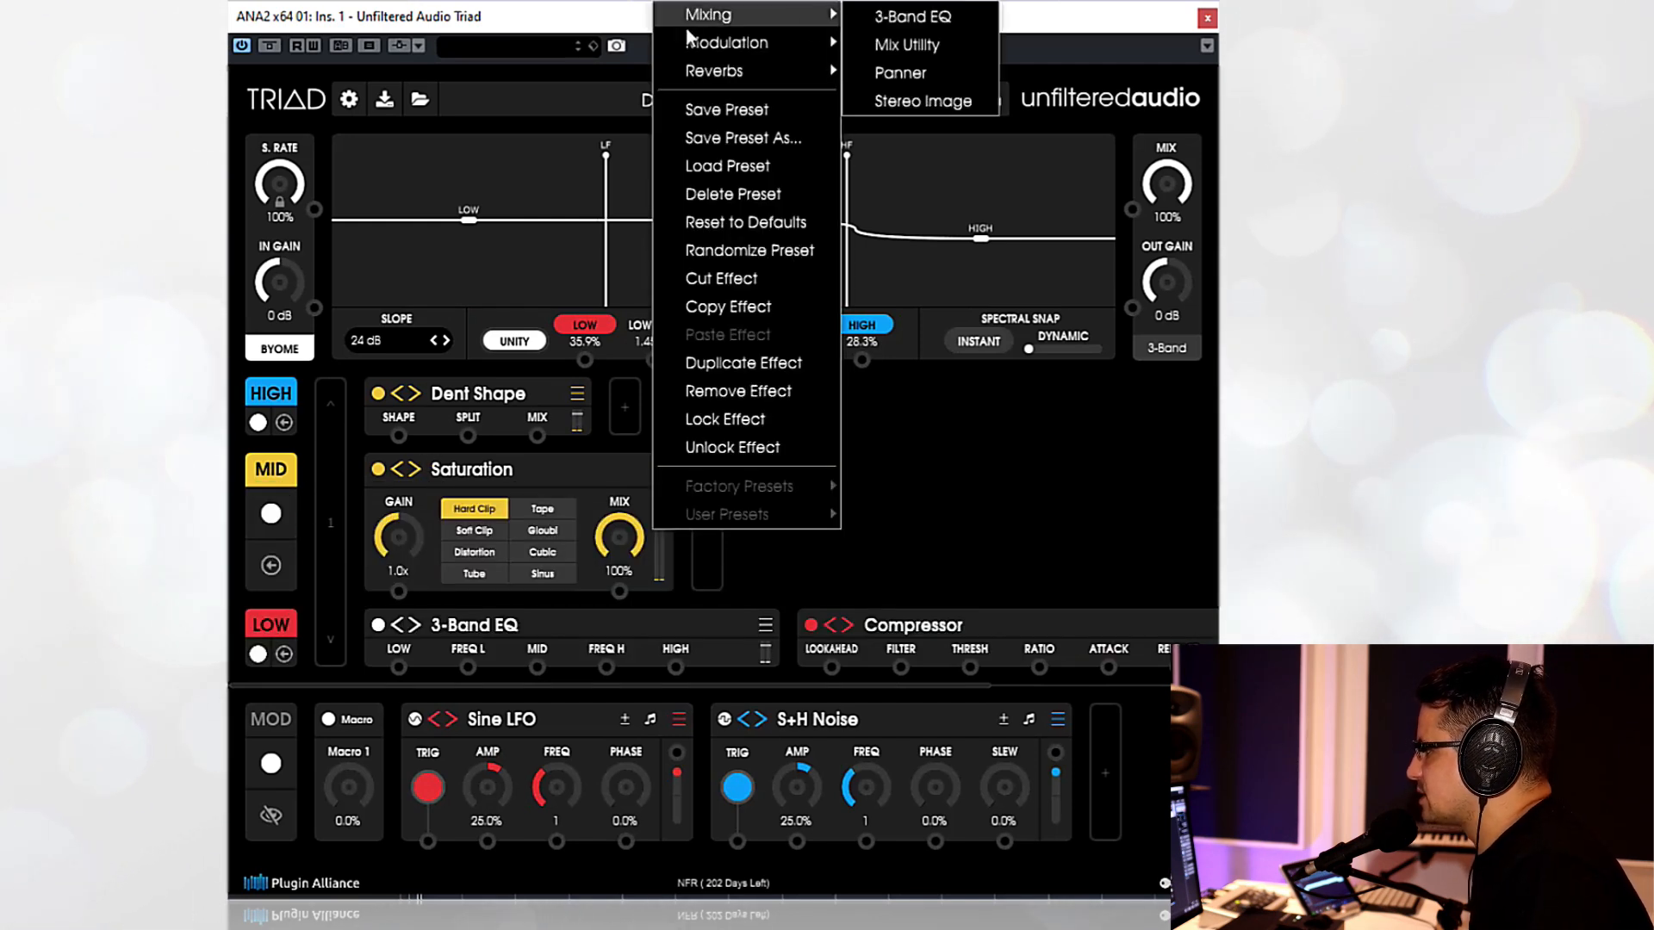
mouse_move(689, 41)
mouse_move(700, 14)
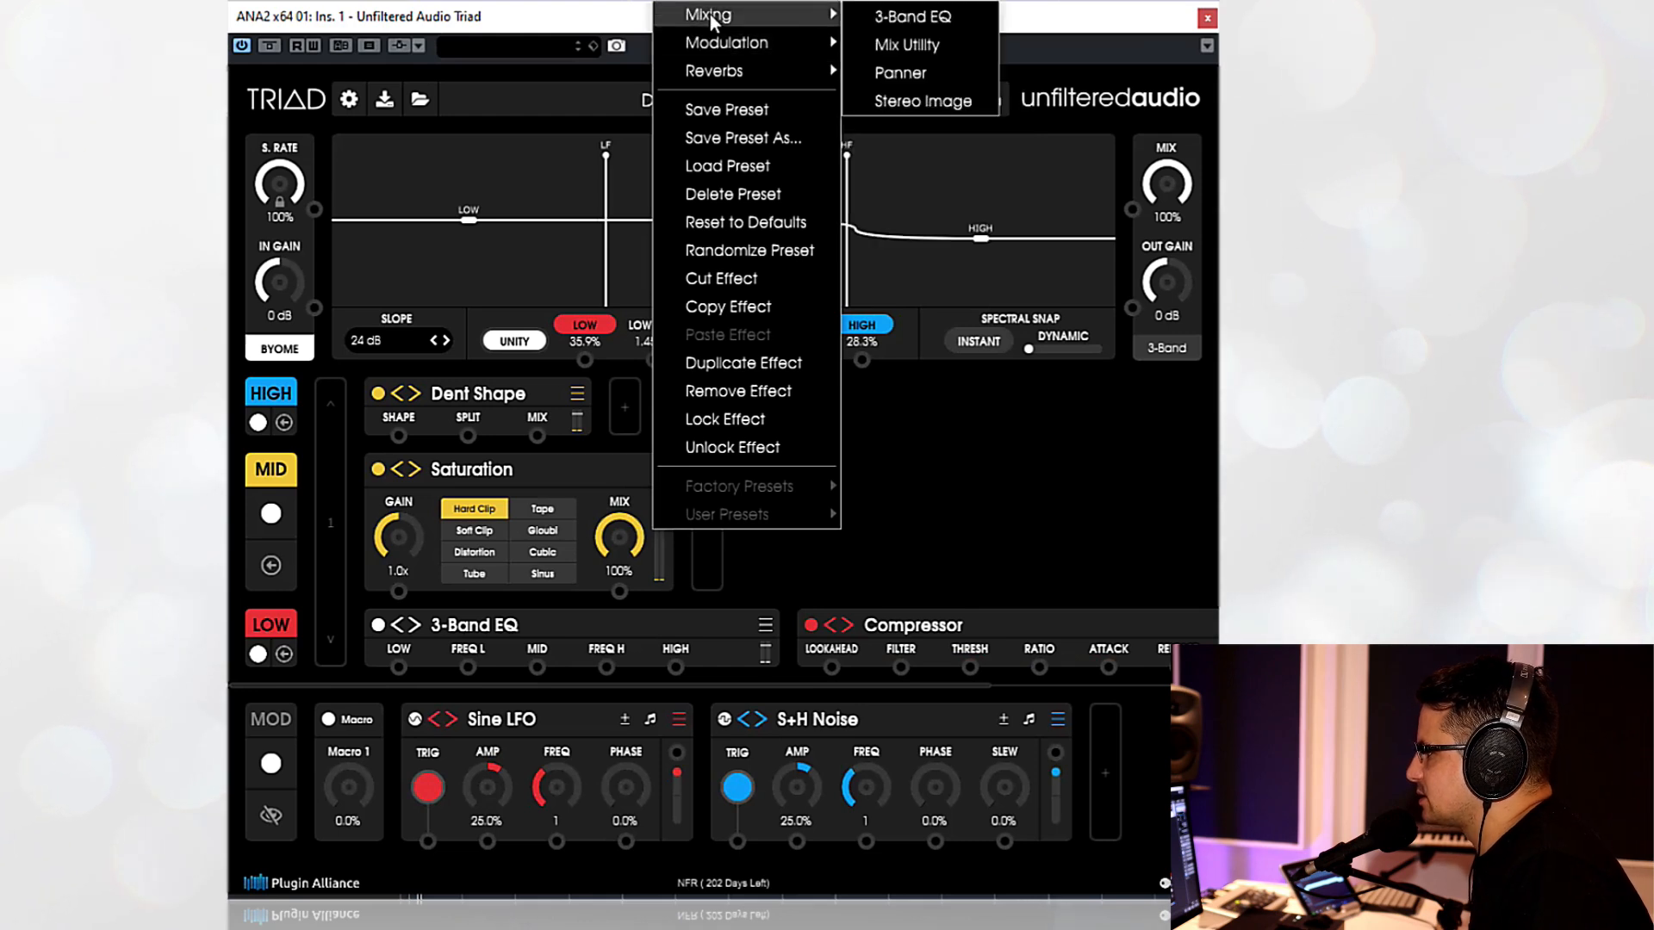
left_click(902, 74)
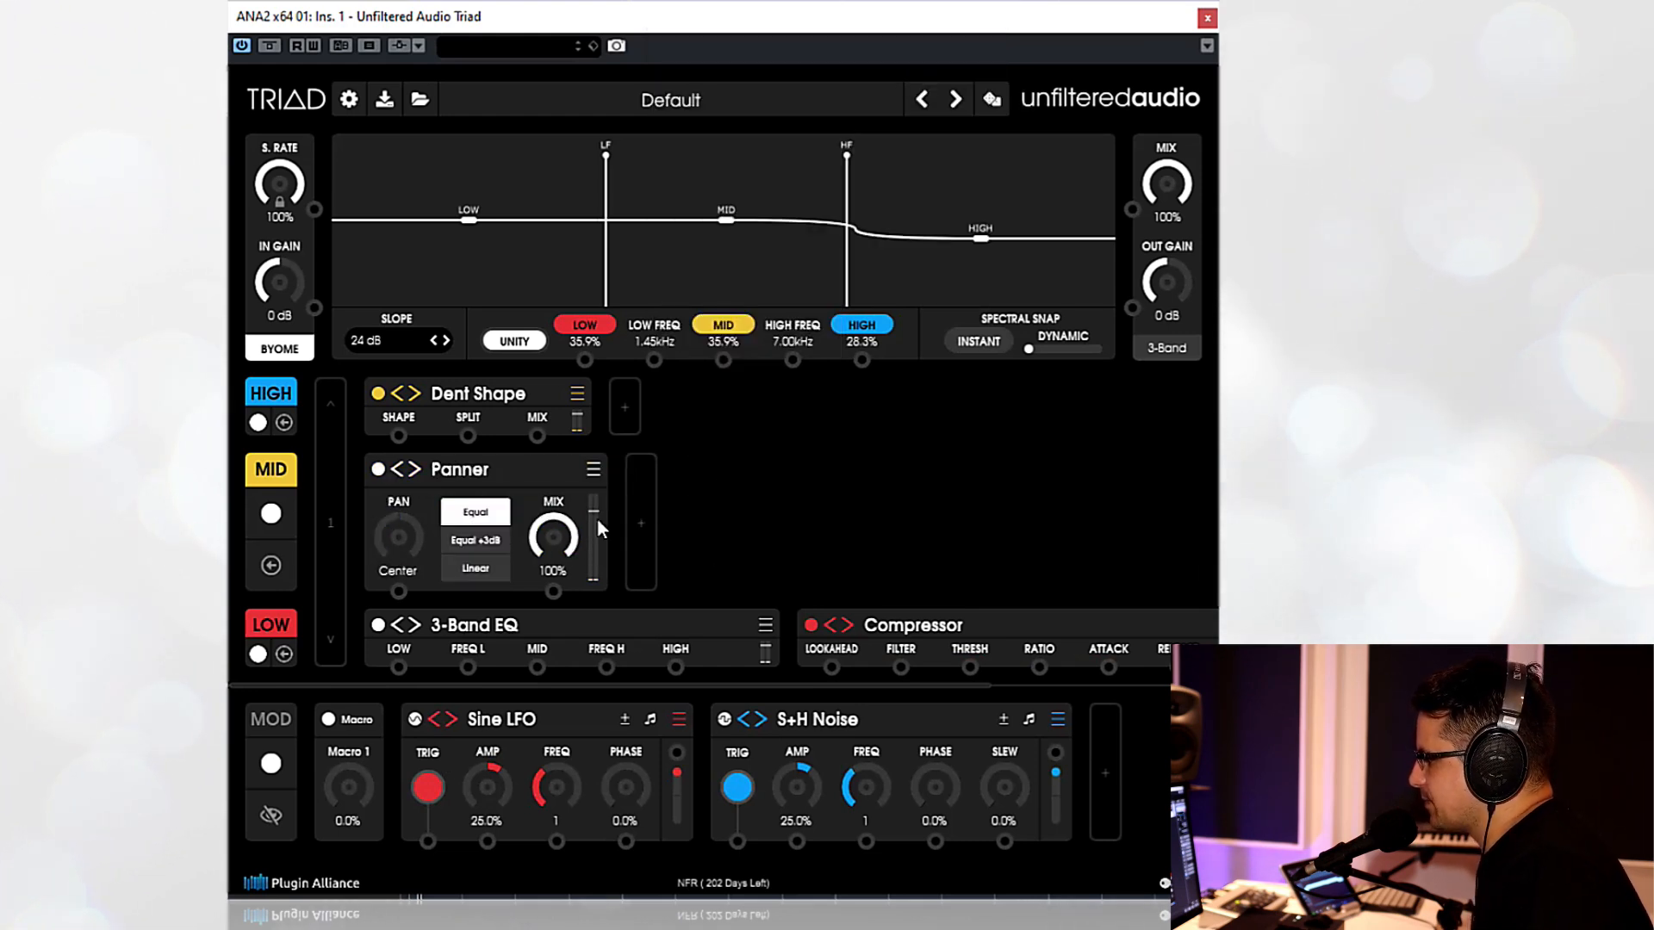
- Route the first Sine LFO to the Panner's pan and set the LFO's amp to 73.0% while listening
left_click_drag(677, 753, 401, 597)
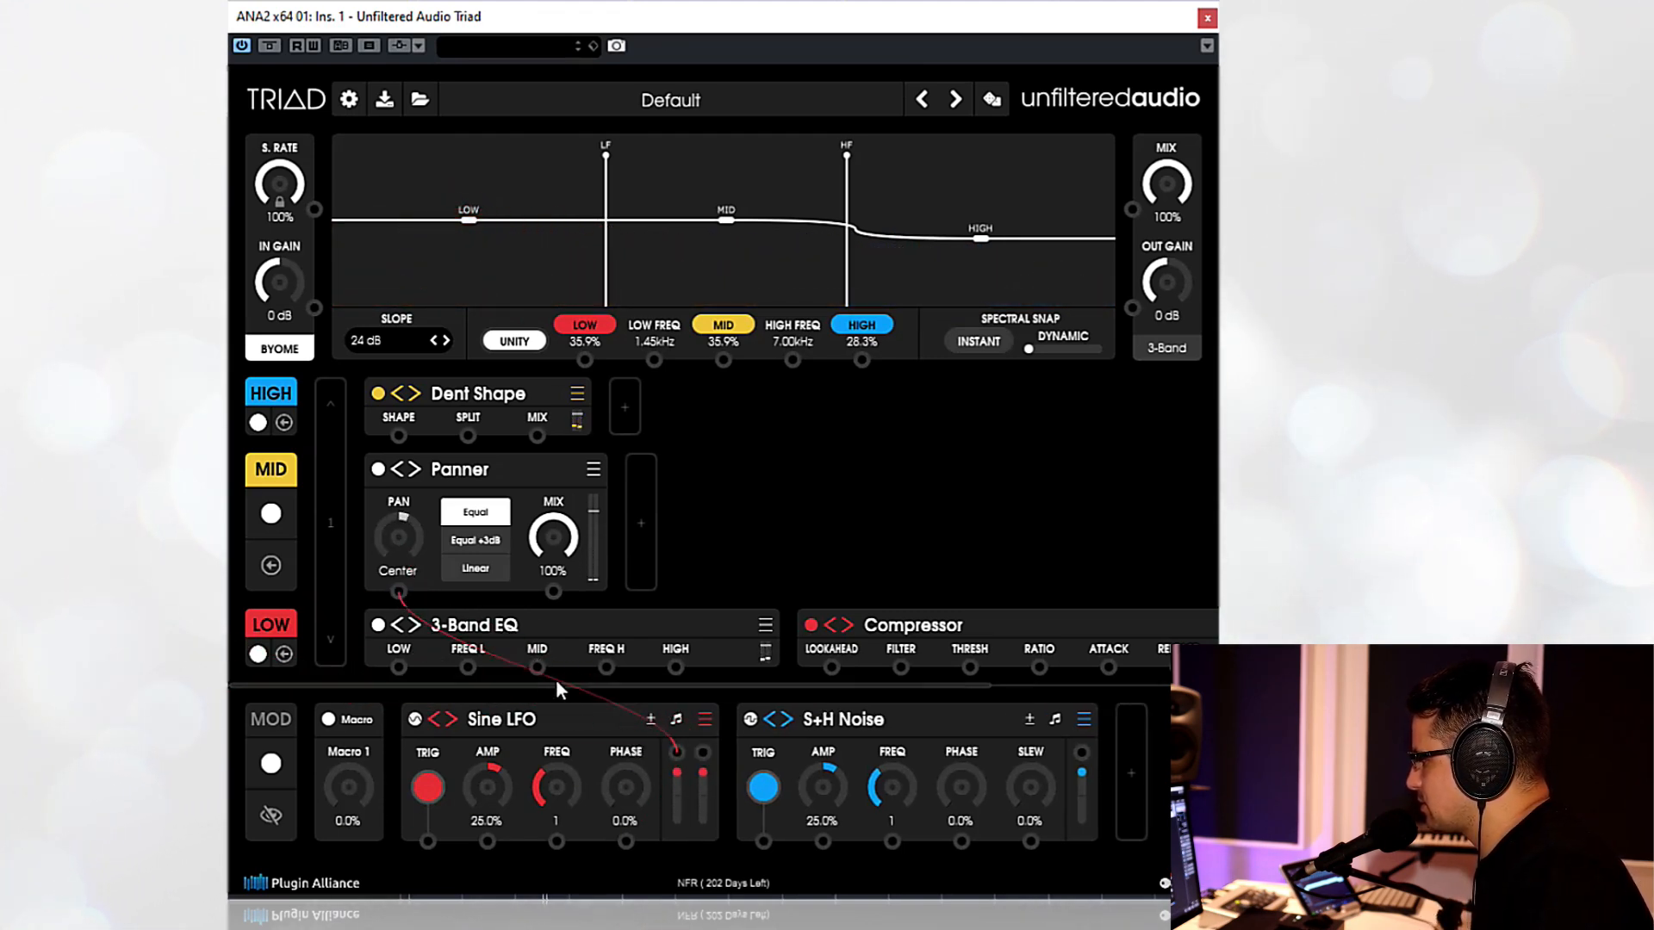
key("space")
left_click_drag(497, 803, 508, 743)
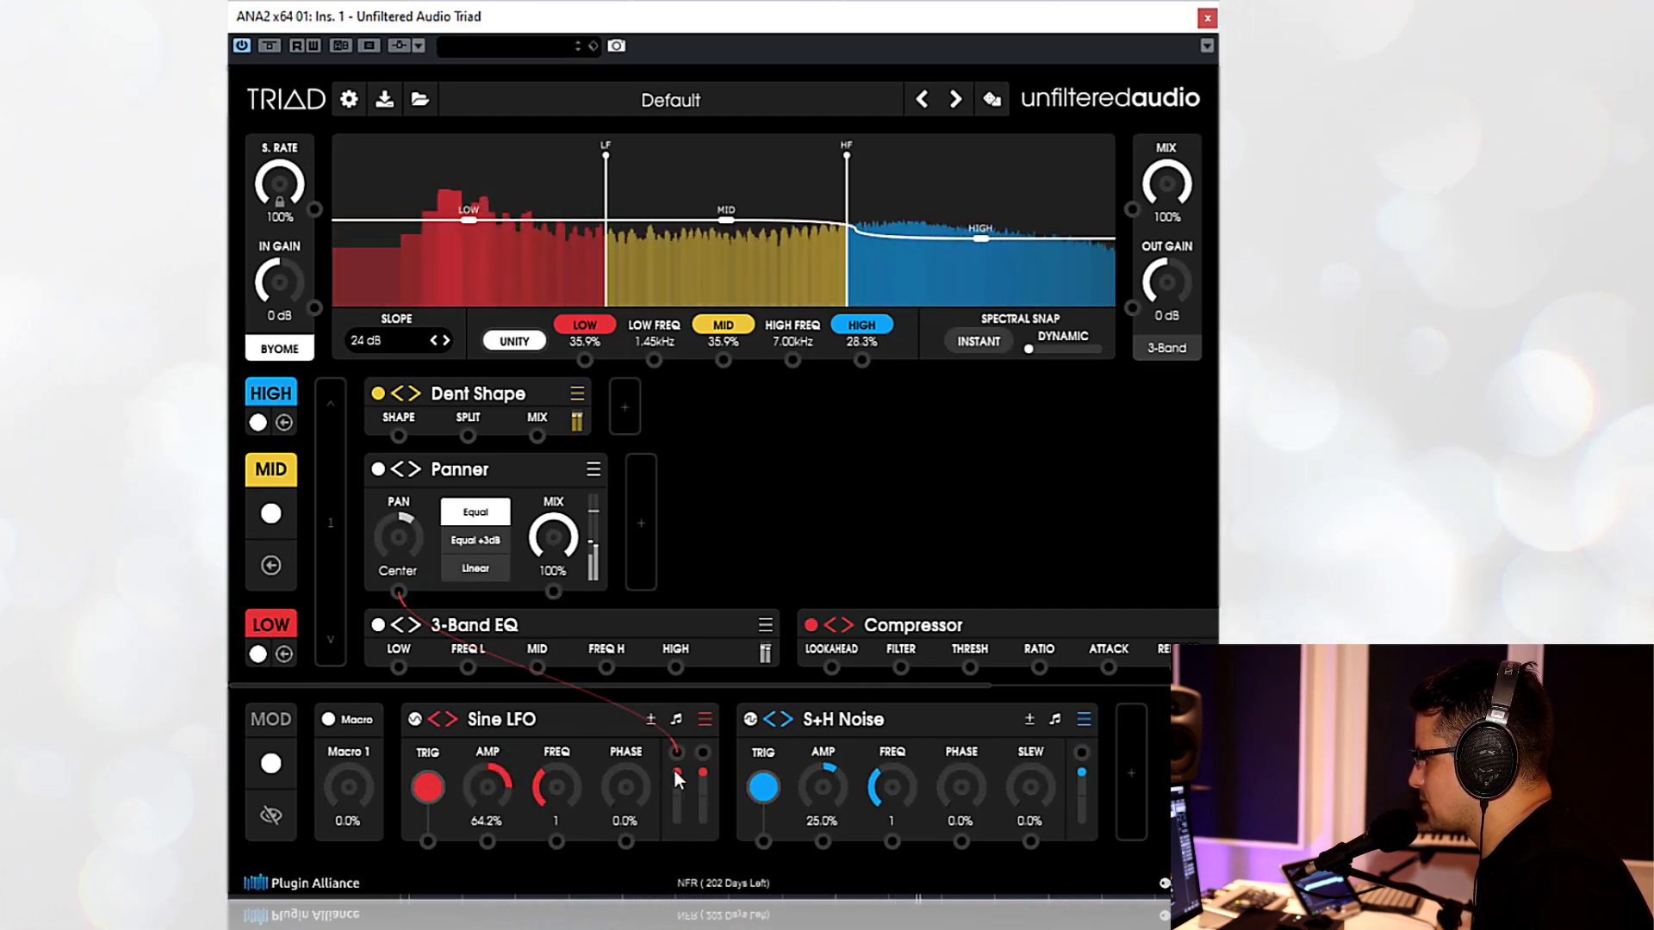
left_click_drag(502, 804, 491, 792)
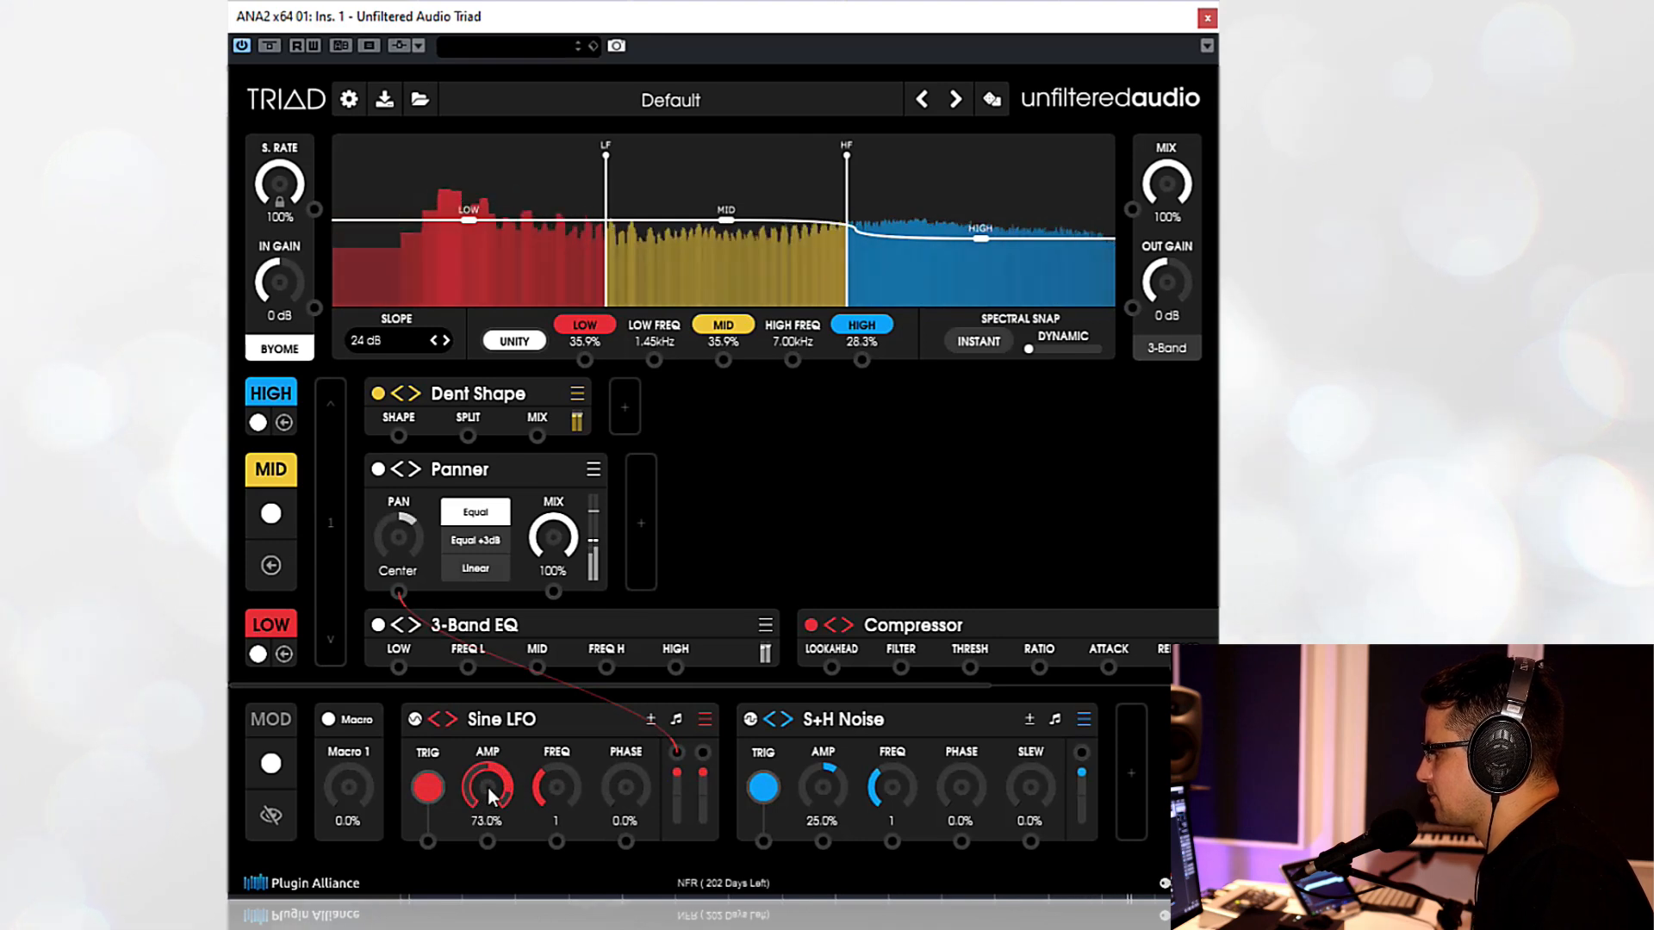
key("space")
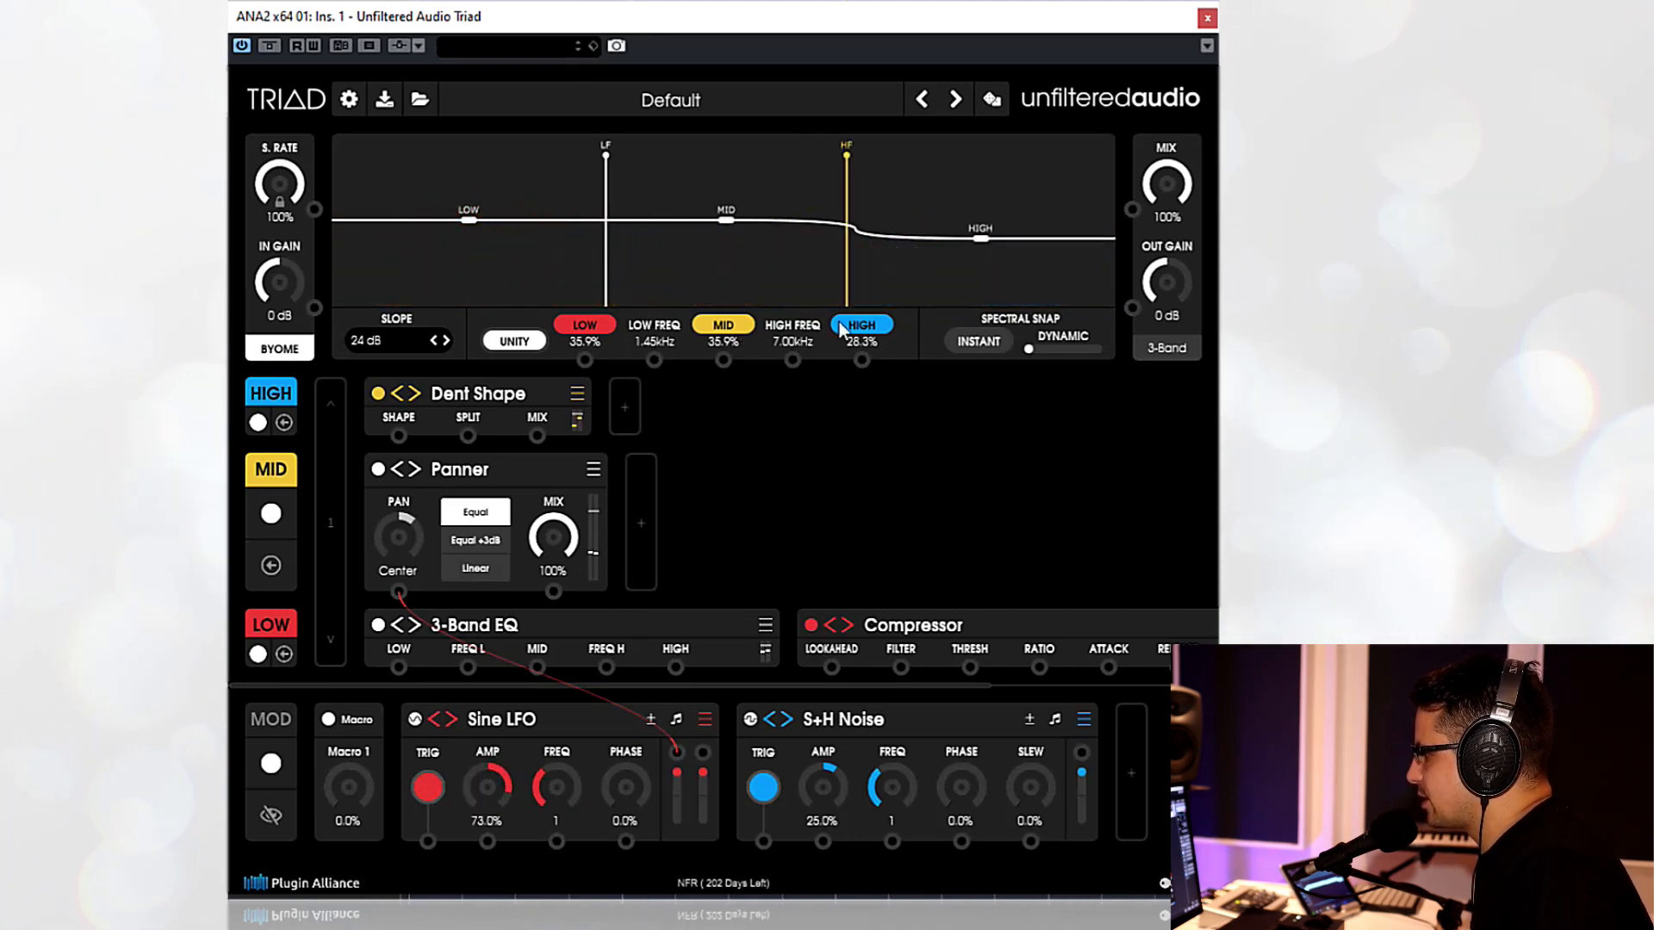
- Add a second effect after the Mid row's Panner during playback and change it to Glitch Shifter
key("space")
left_click(640, 523)
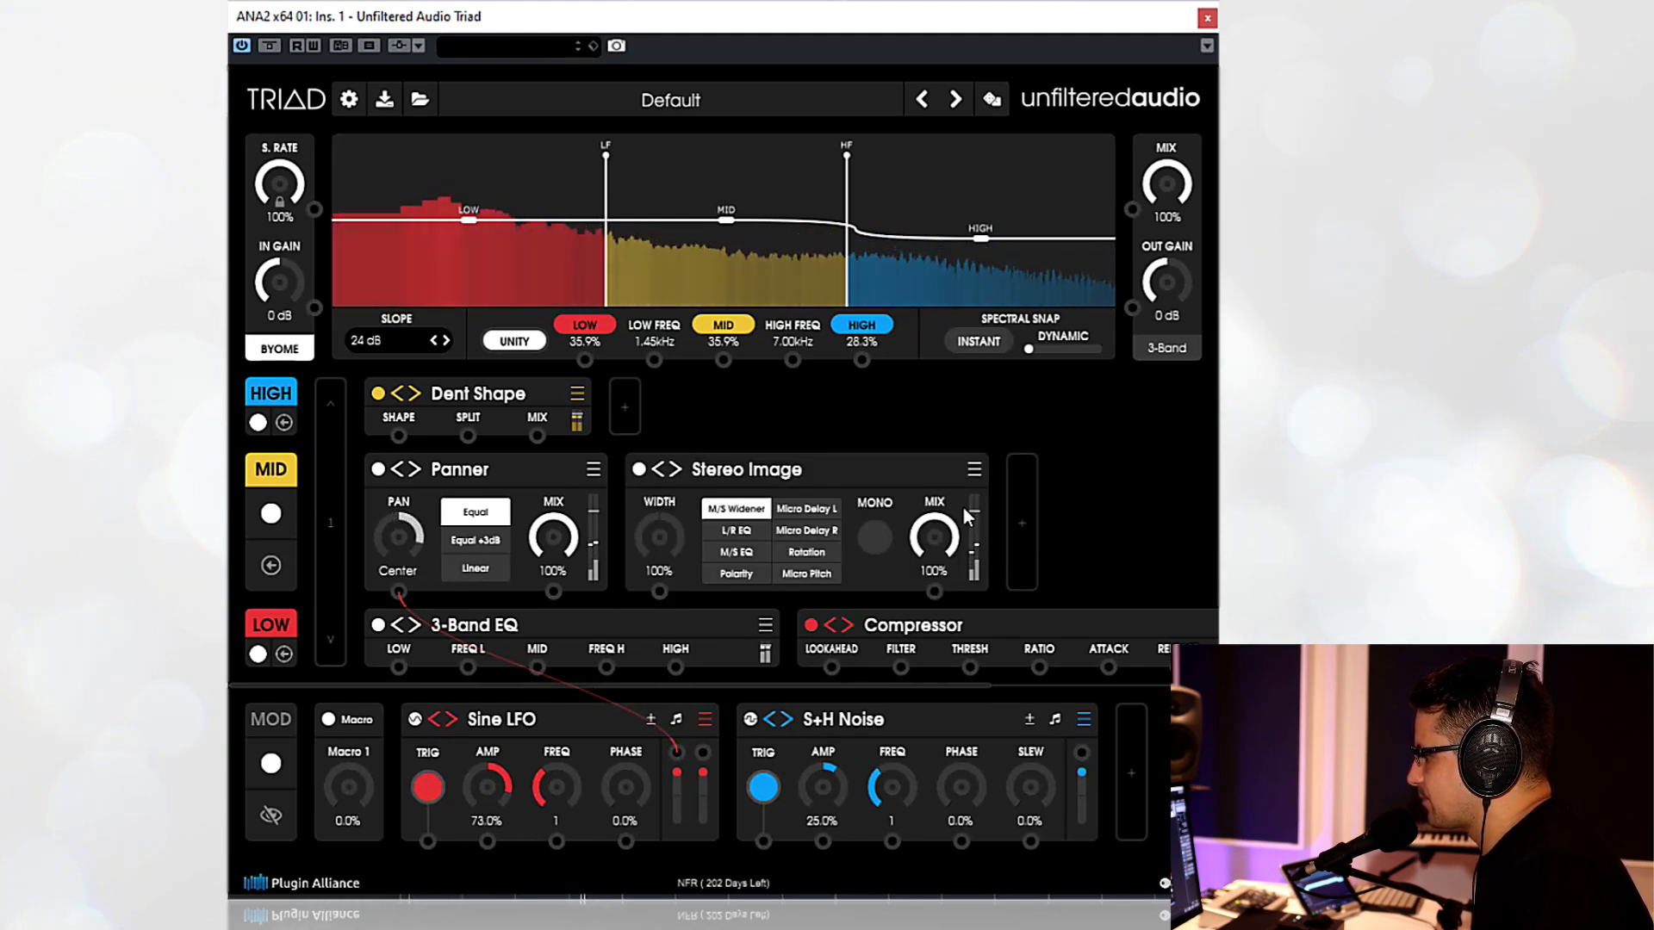
left_click(973, 470)
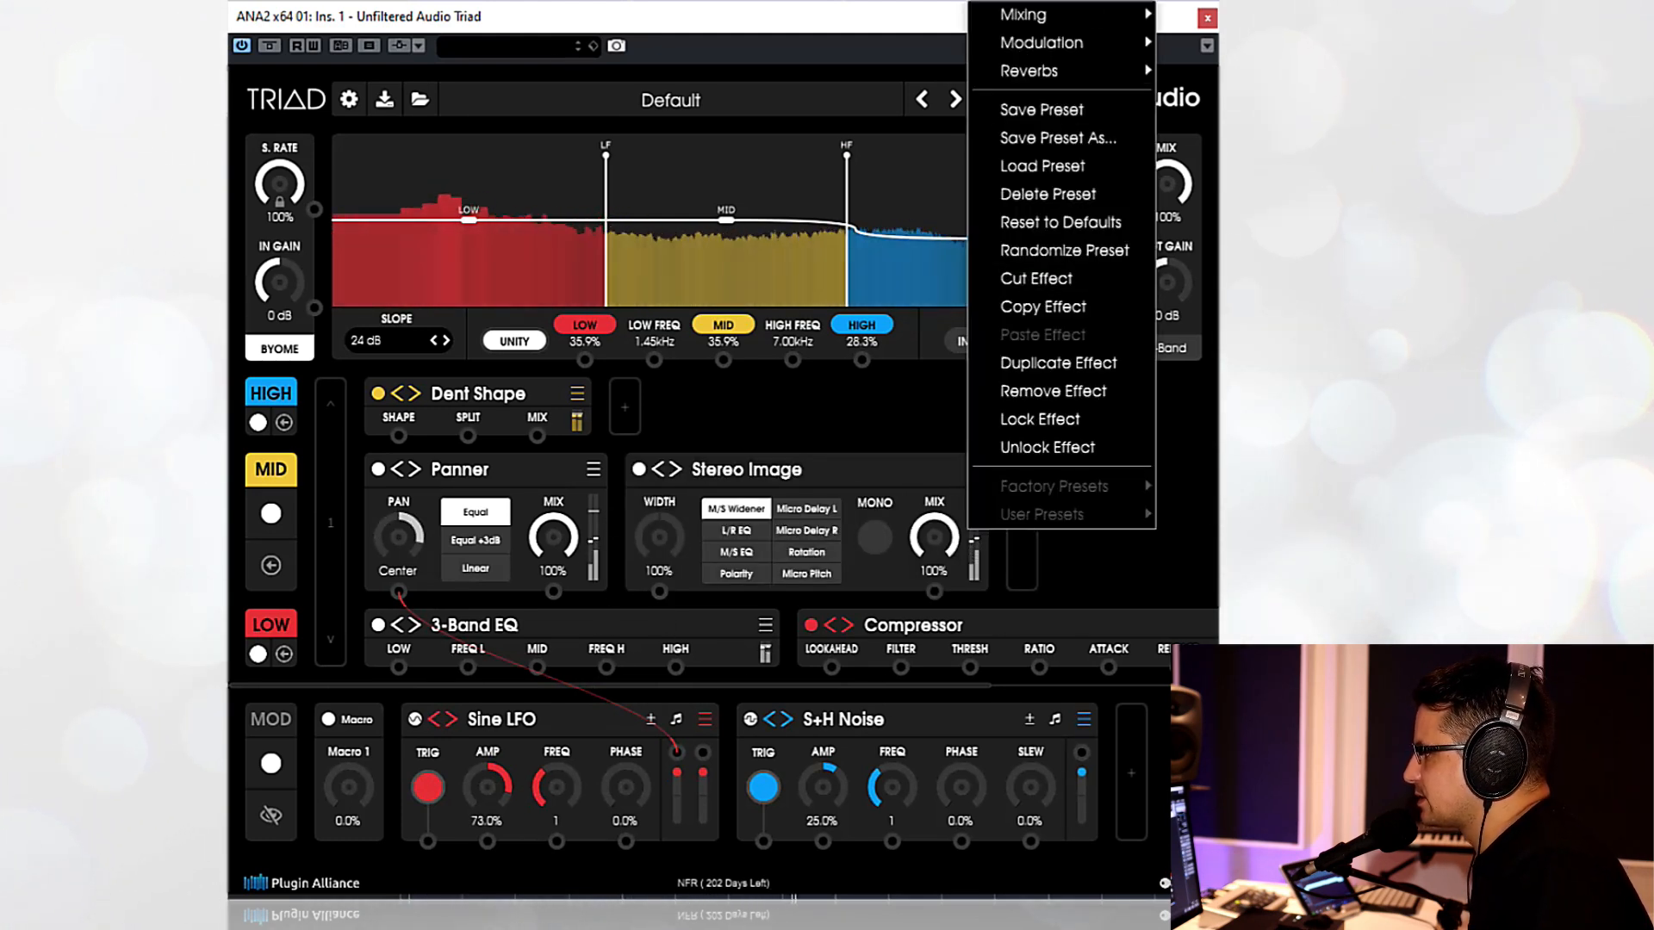
mouse_move(1043, 1)
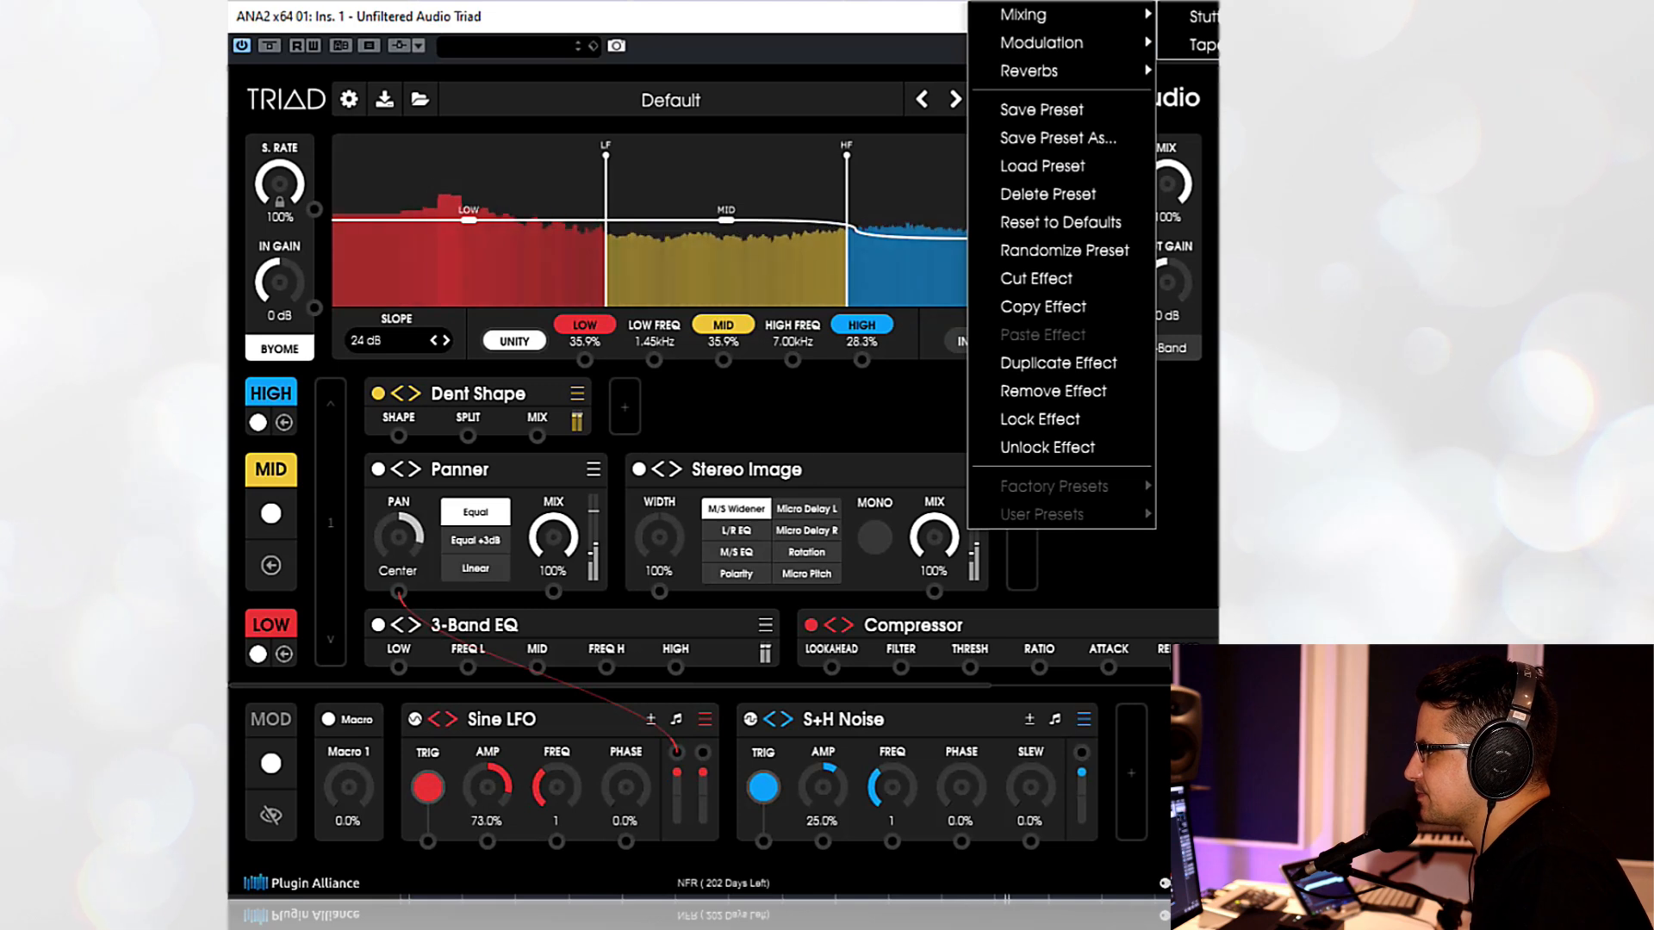
left_click(1197, 2)
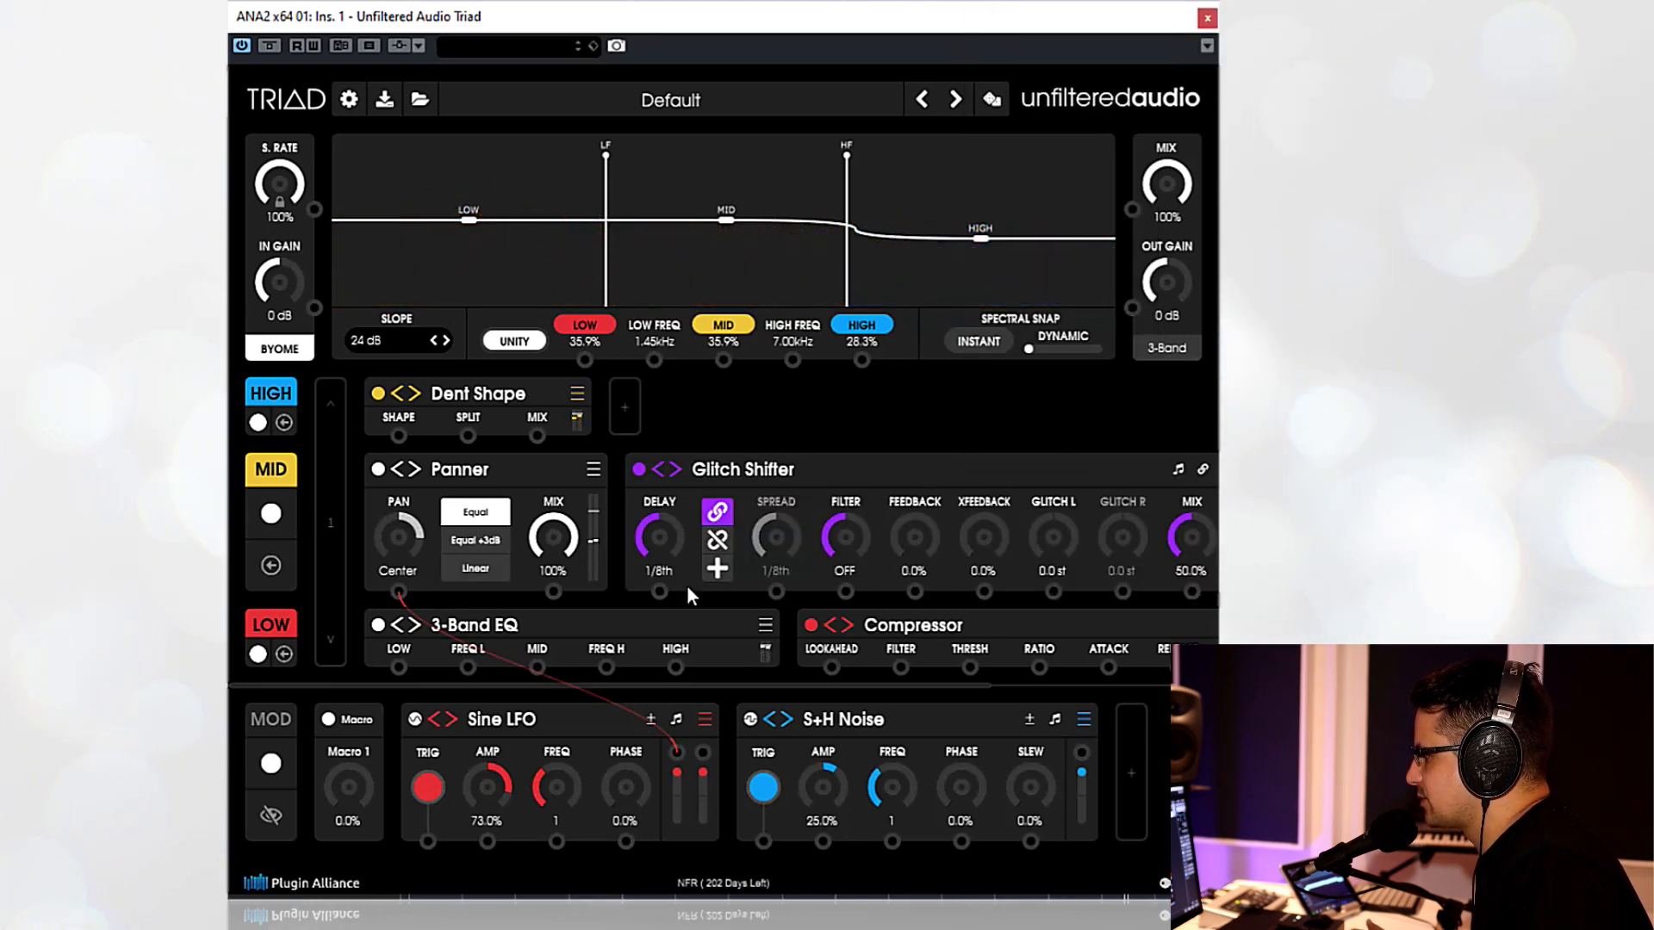
- Set the Glitch Shifter's feedback to 50.4%, mix to 54.8% and left glitch pitch to 0.1 st
left_click_drag(1191, 538, 1192, 583)
left_click_drag(923, 549, 958, 391)
left_click_drag(1049, 534, 1074, 396)
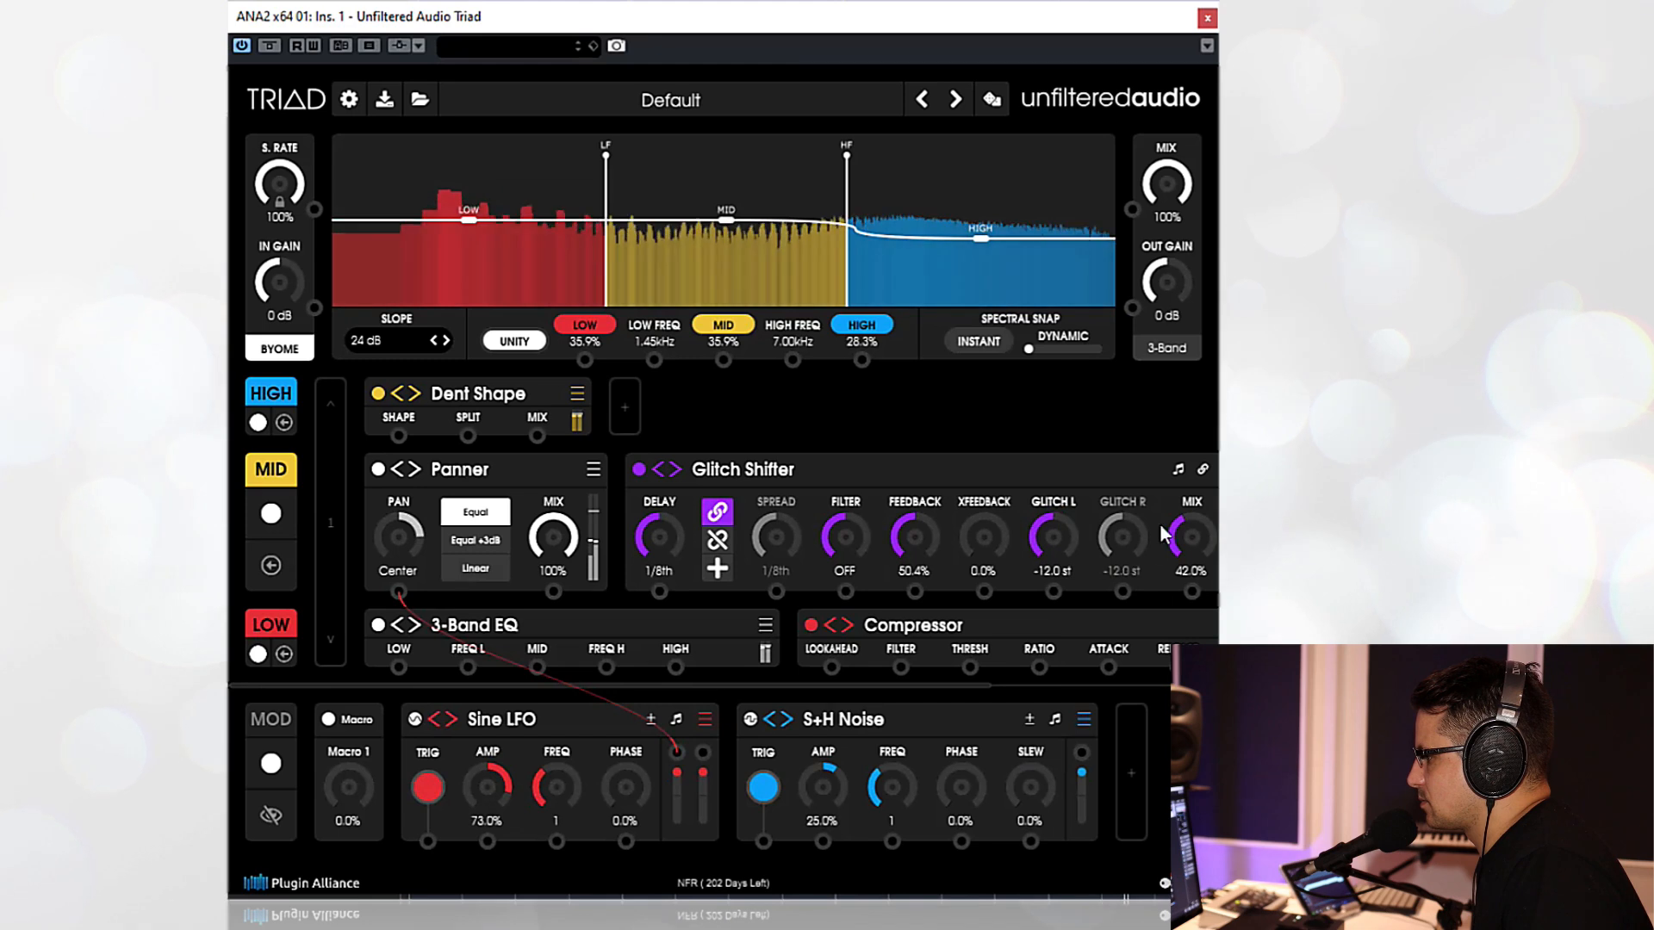
left_click_drag(1181, 515, 1189, 522)
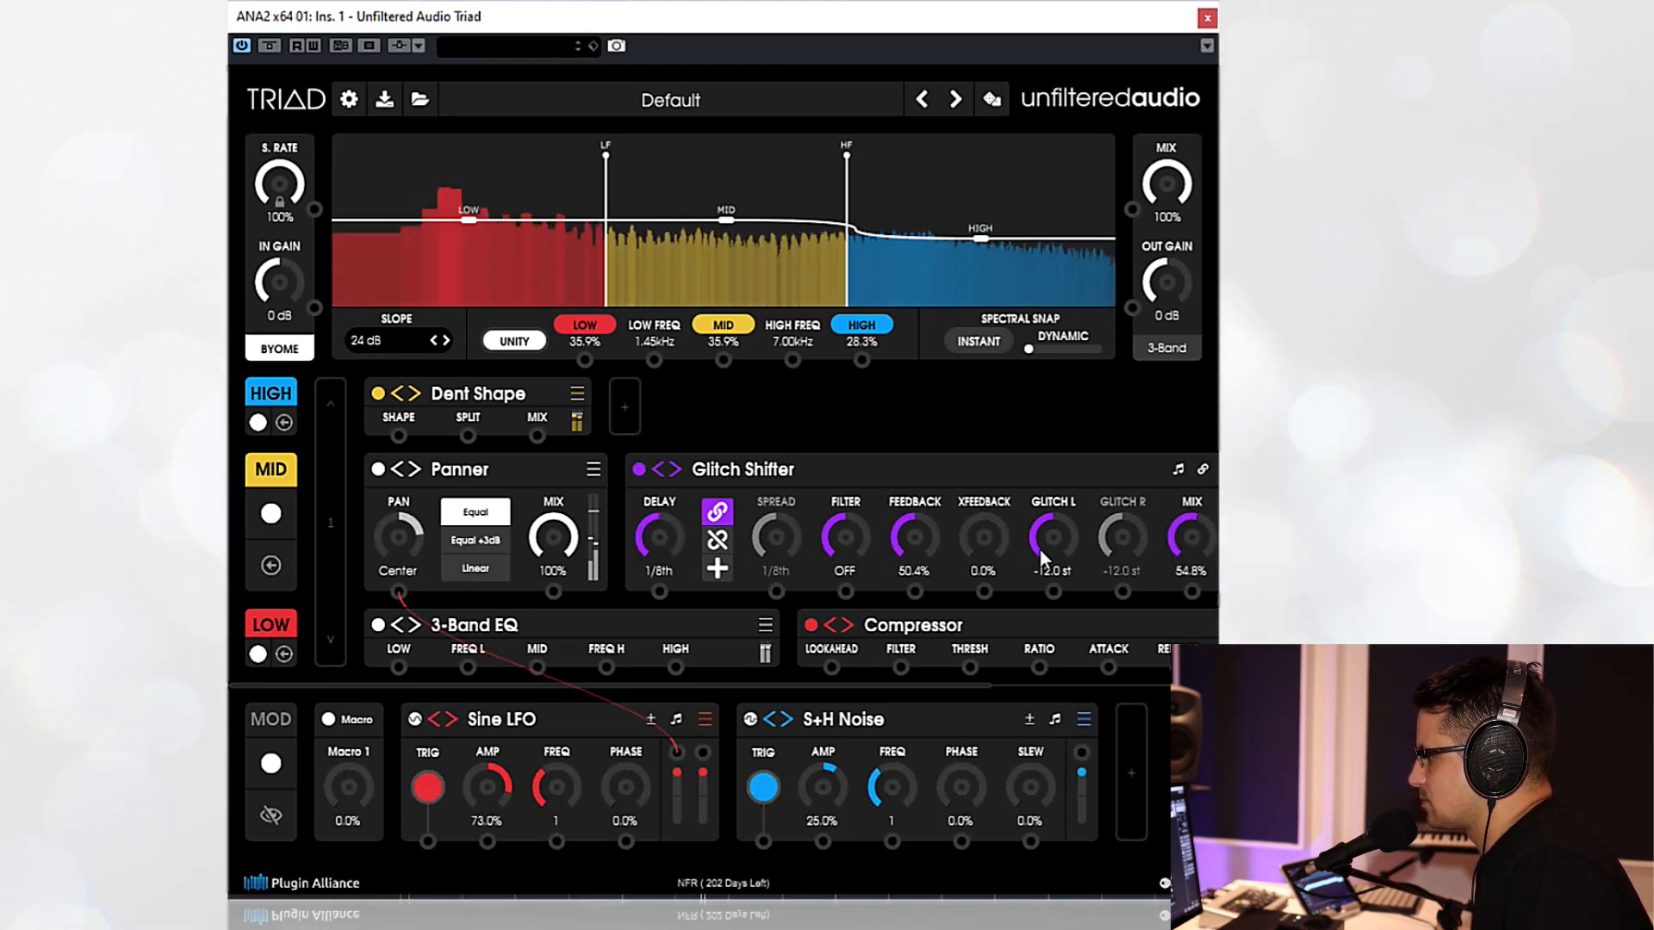
left_click_drag(1079, 424, 1089, 397)
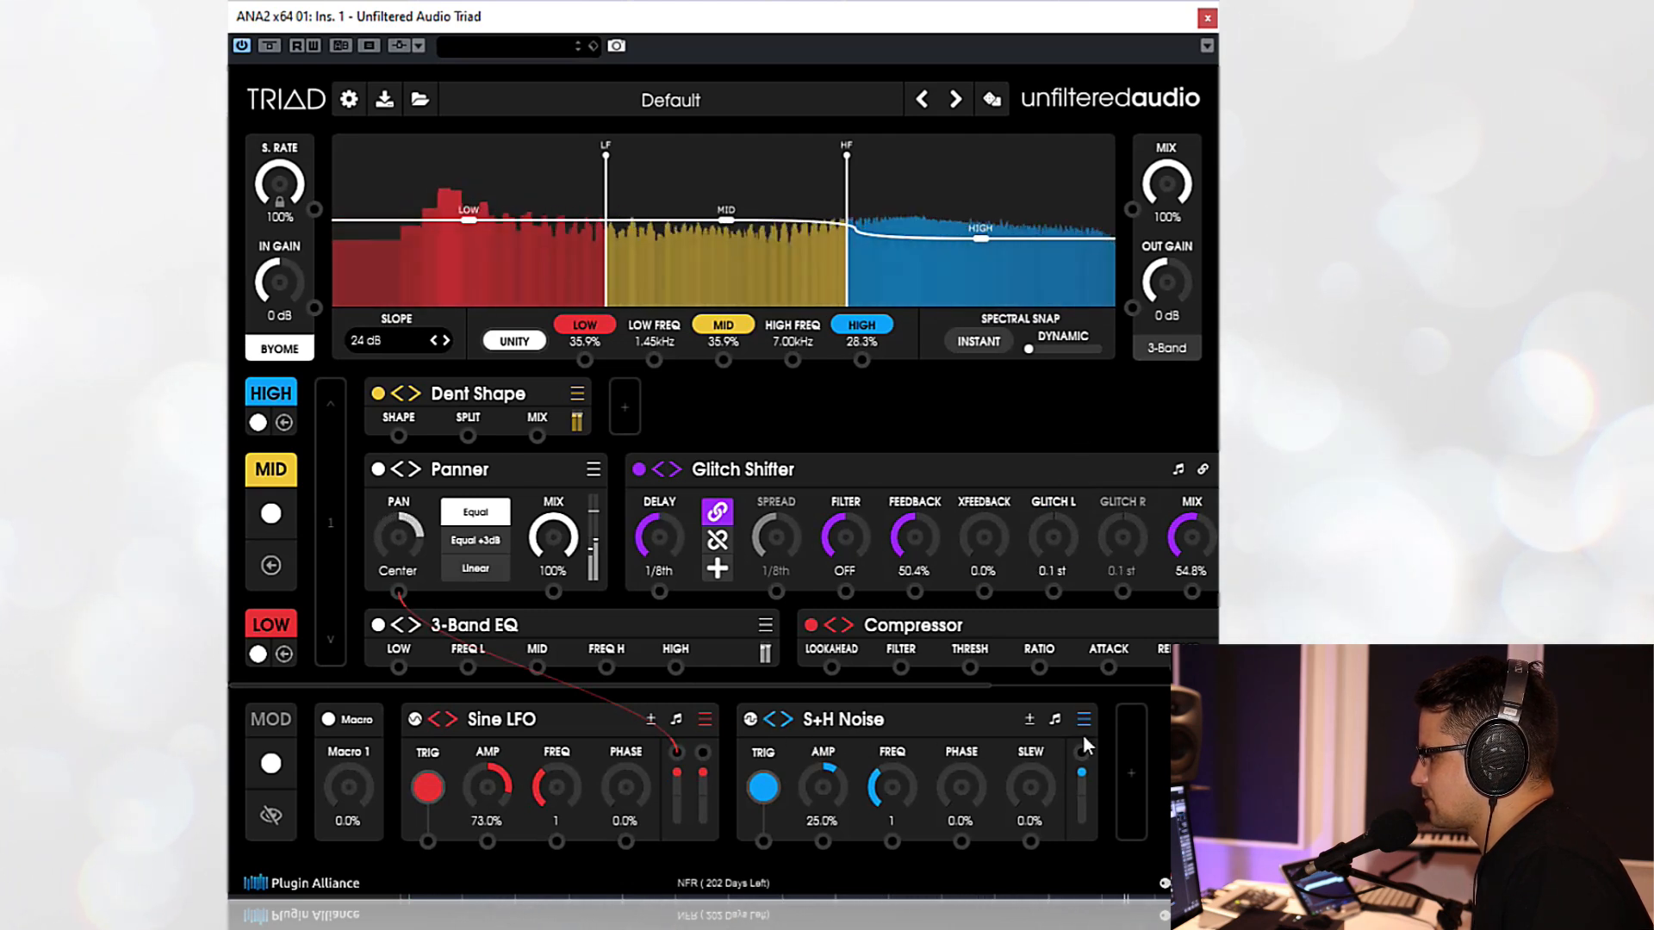
- Cycle the S+H Noise modulator through other modulator types and change it to a Sine LFO
left_click(787, 719)
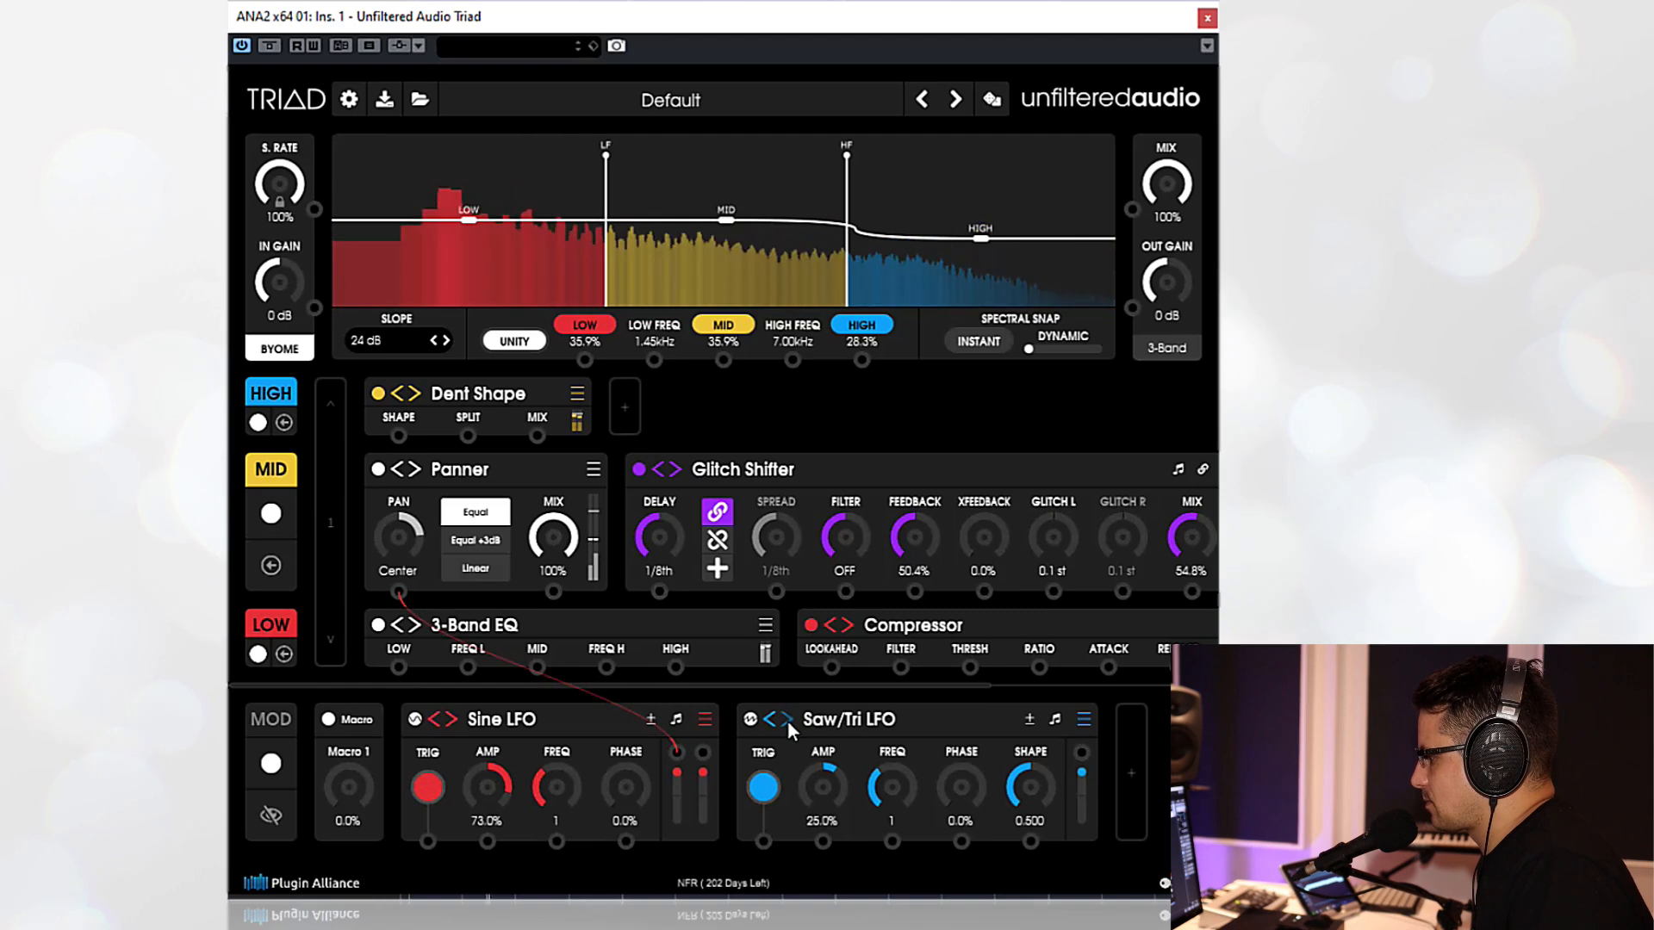
left_click(786, 719)
left_click(787, 718)
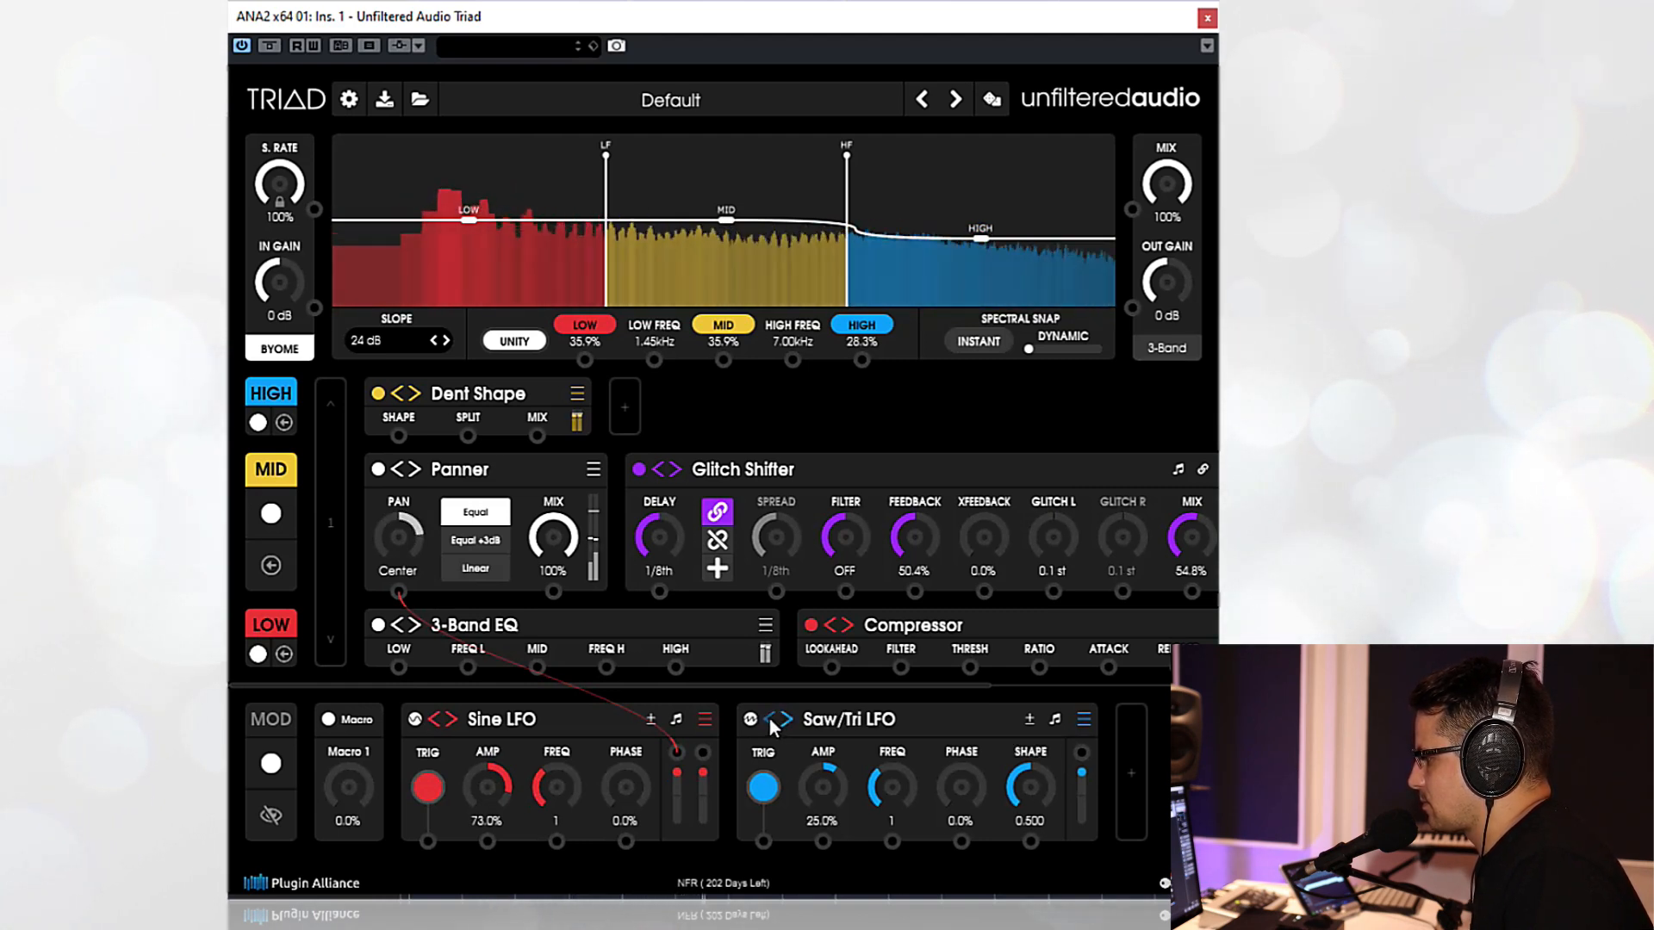
left_click(788, 718)
left_click(787, 719)
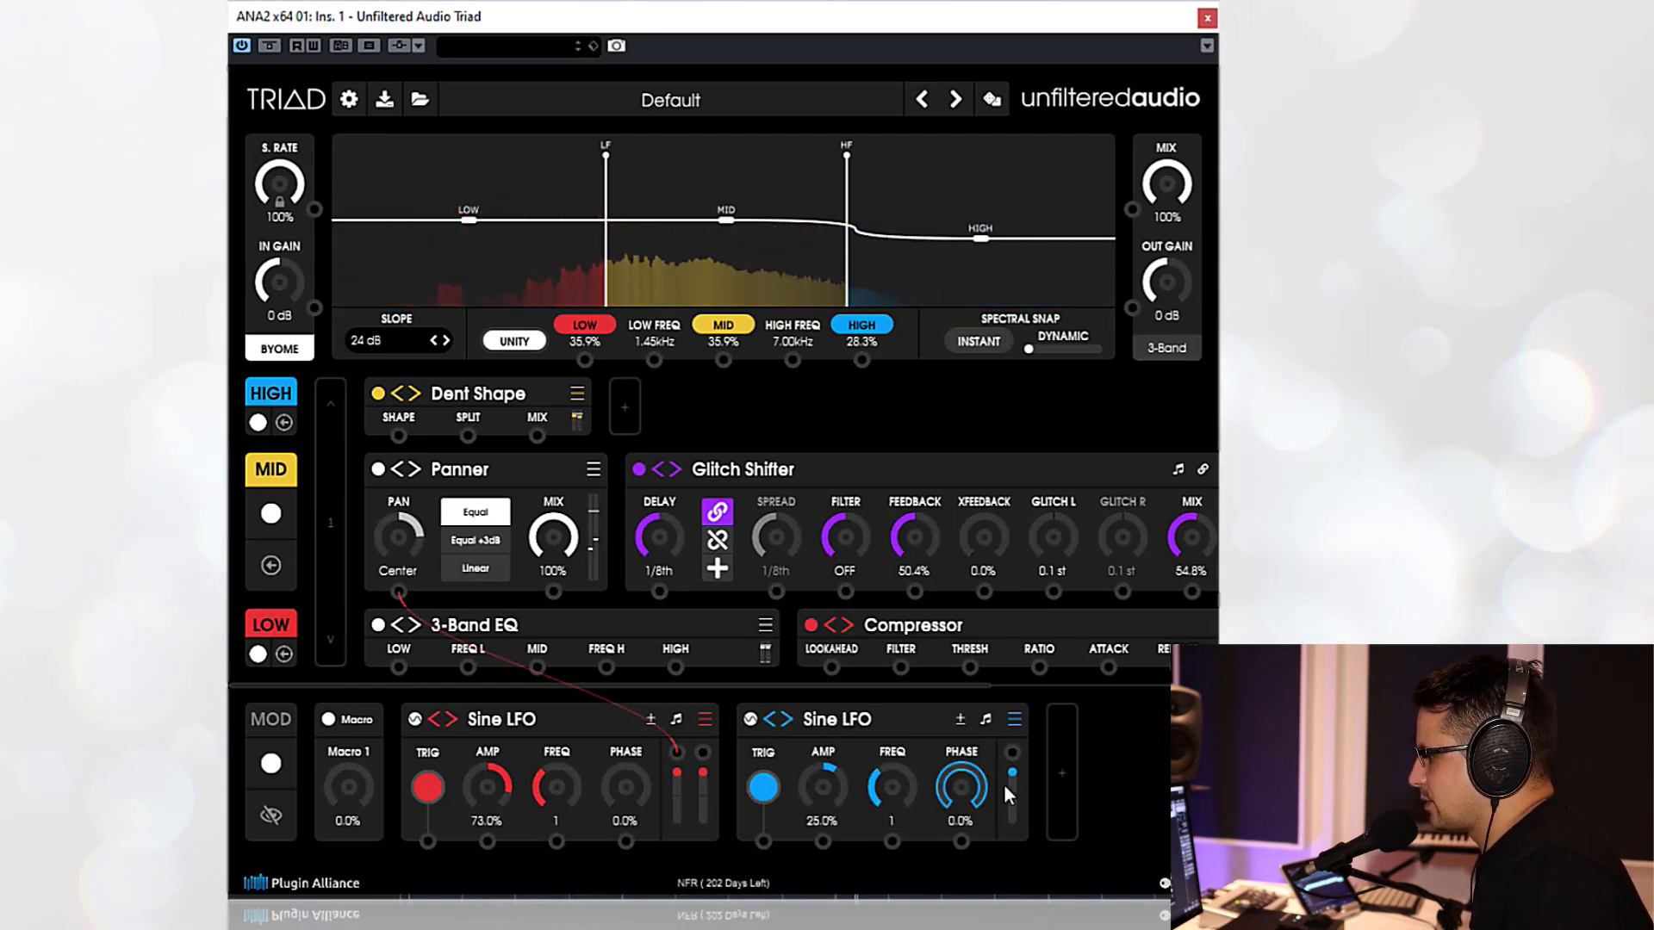
- Route the second Sine LFO to the Glitch Shifter's Glitch L, setting Glitch L to 0.2 st and the LFO's amp to 17.0%
left_click_drag(1014, 754, 1126, 536)
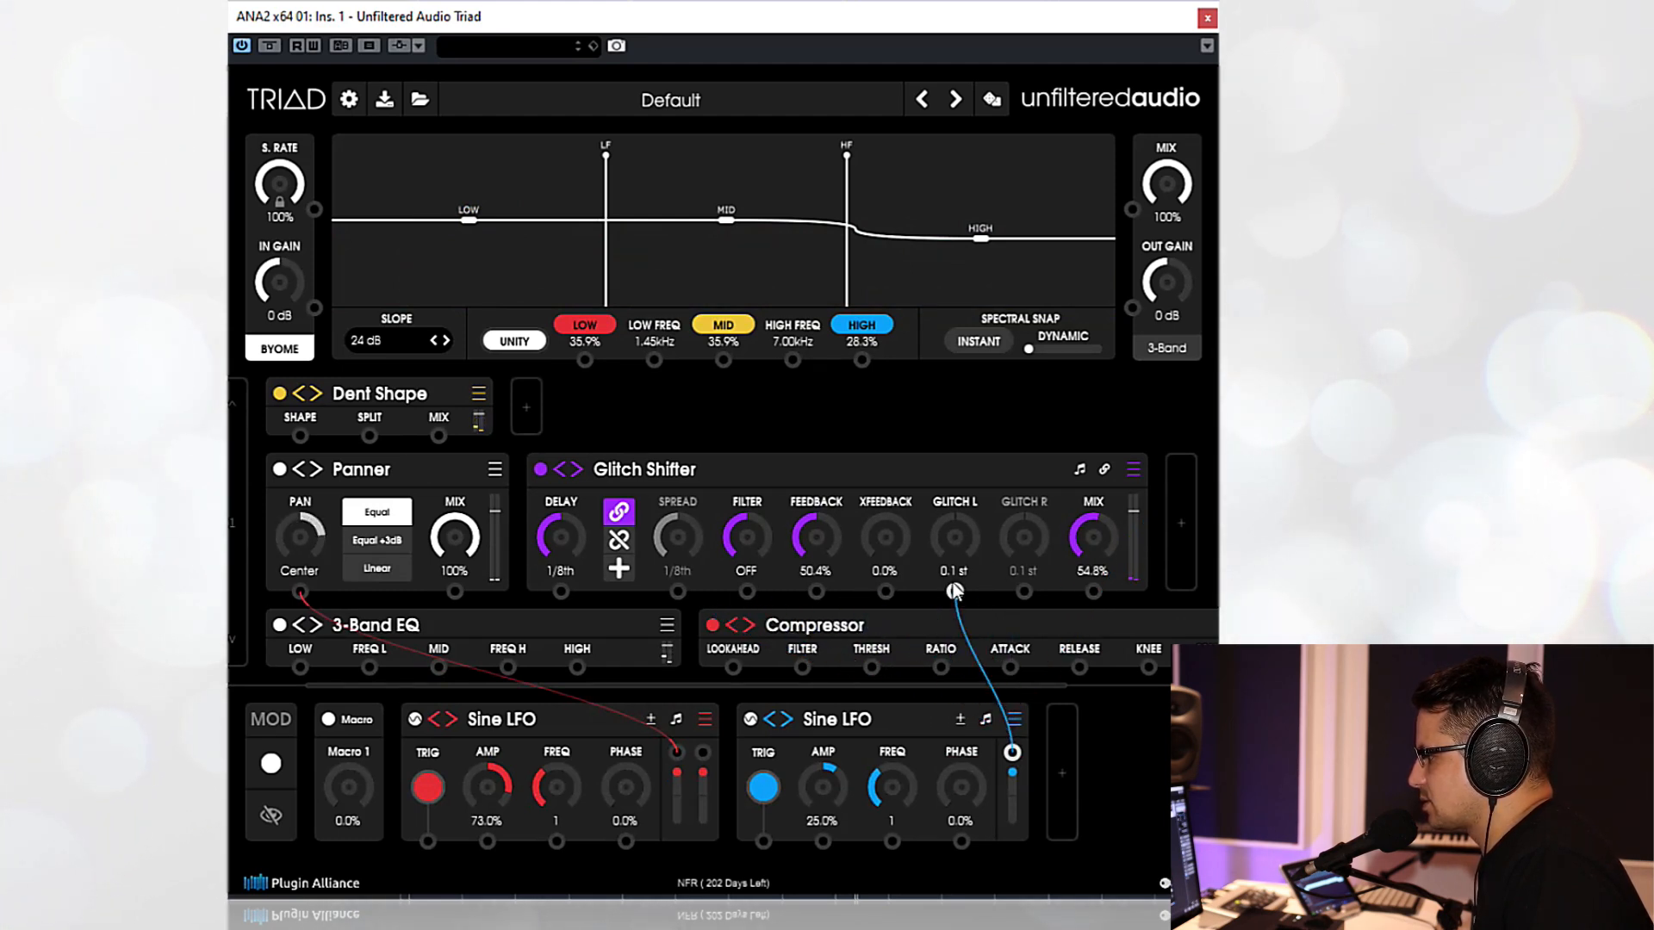
left_click_drag(955, 593, 965, 543)
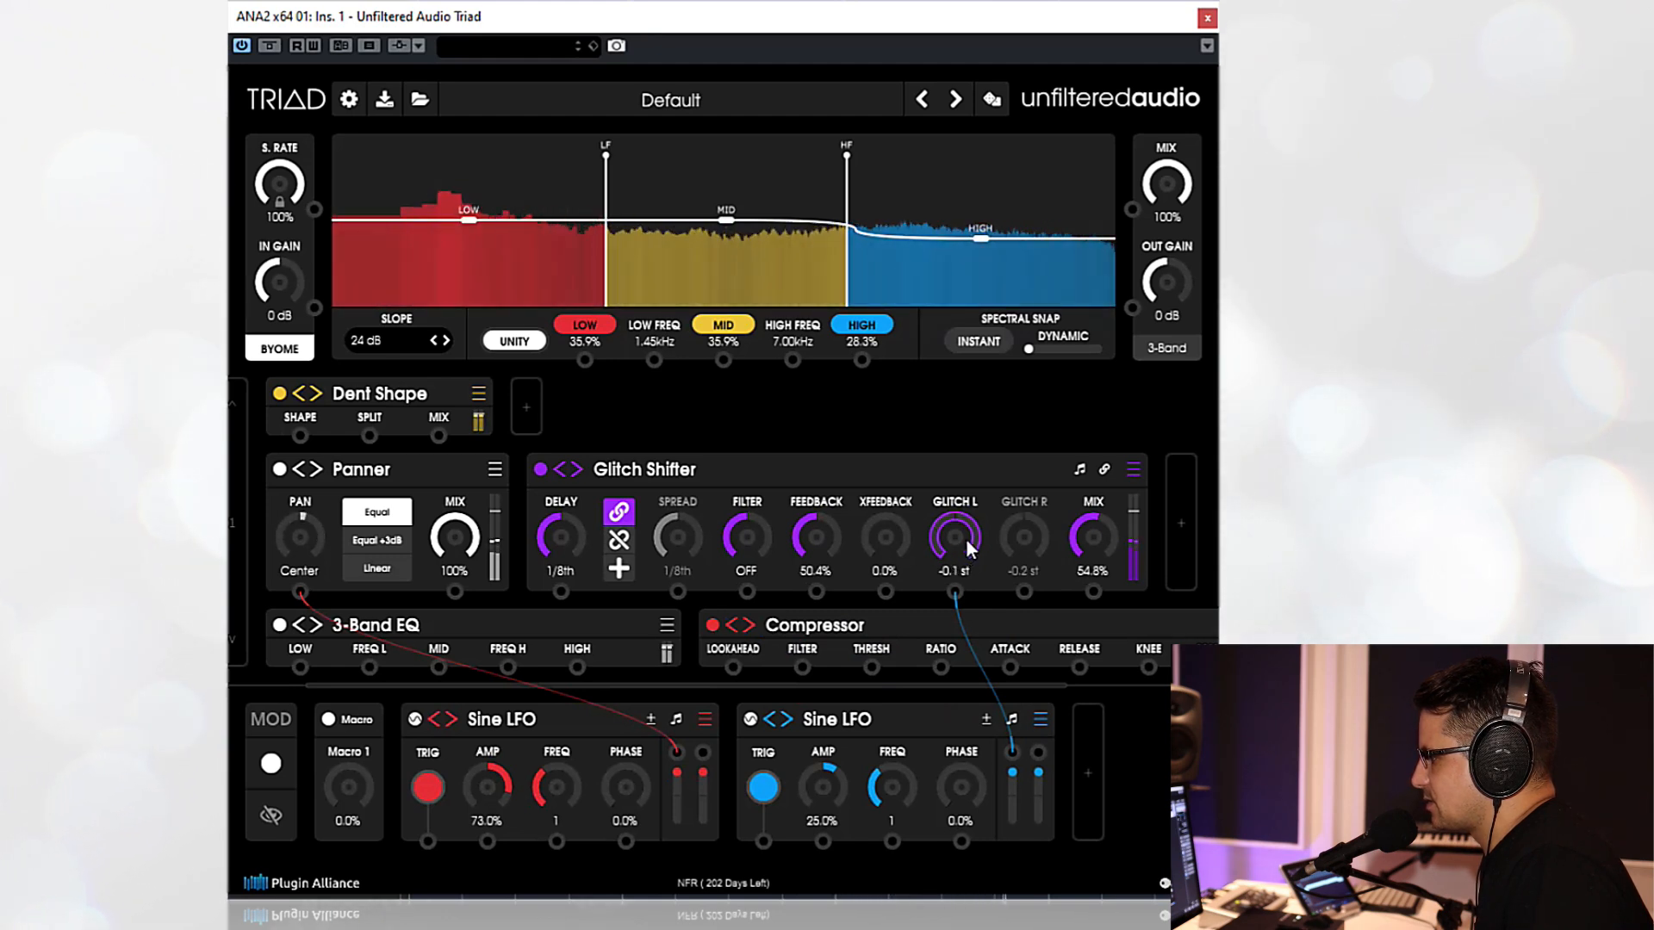
mouse_move(849, 791)
left_mouse_down()
mouse_move(860, 746)
mouse_move(862, 791)
mouse_move(842, 803)
left_mouse_up()
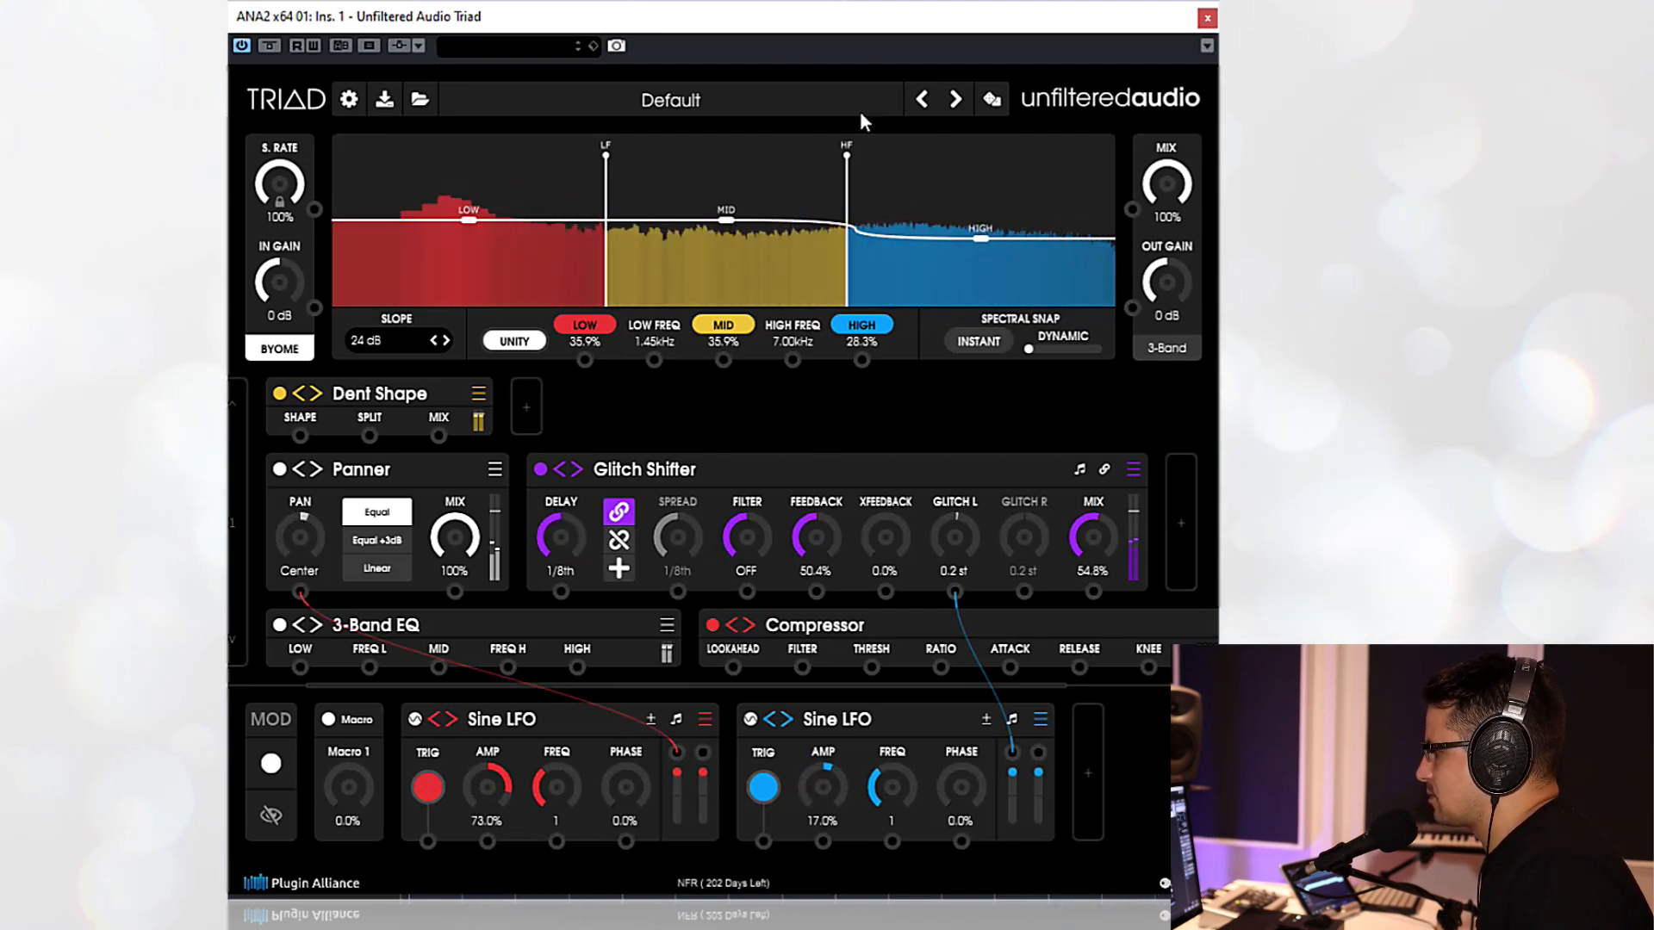
- Move the high crossover frequency to 9.01 kHz and the low crossover frequency to 2.05 kHz
left_click_drag(844, 291, 897, 302)
left_click_drag(607, 287, 643, 276)
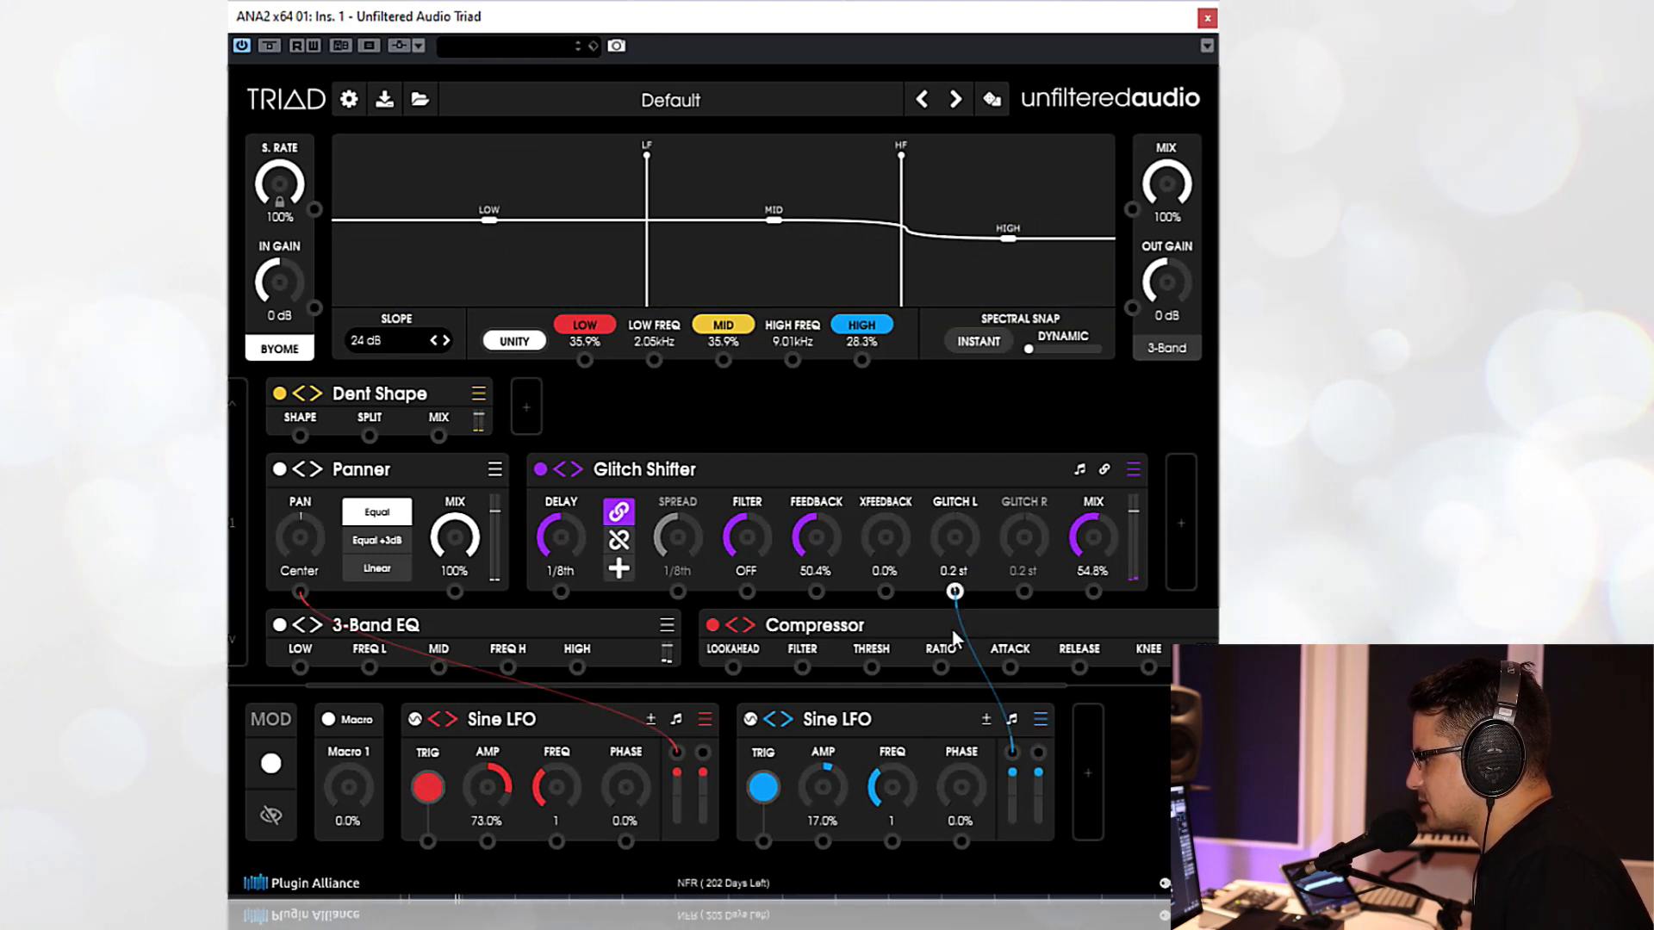
- Disconnect the second Sine LFO from the Glitch Shifter's Glitch L and resume playback
left_click_drag(954, 593, 947, 652)
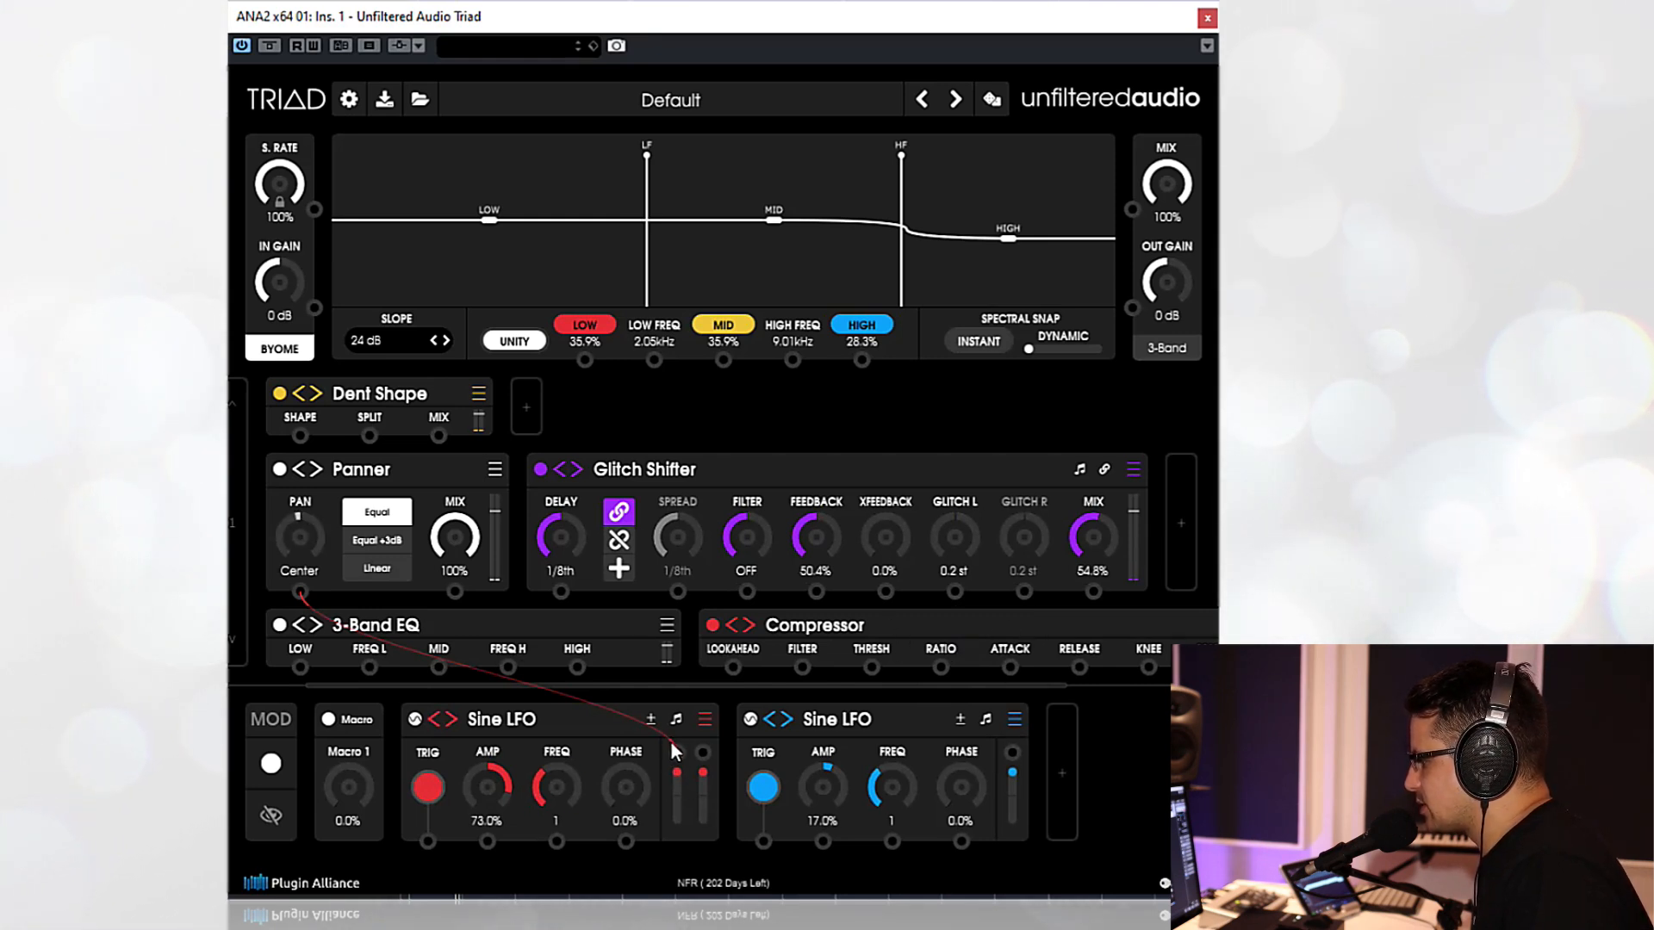
left_click_drag(655, 752, 677, 752)
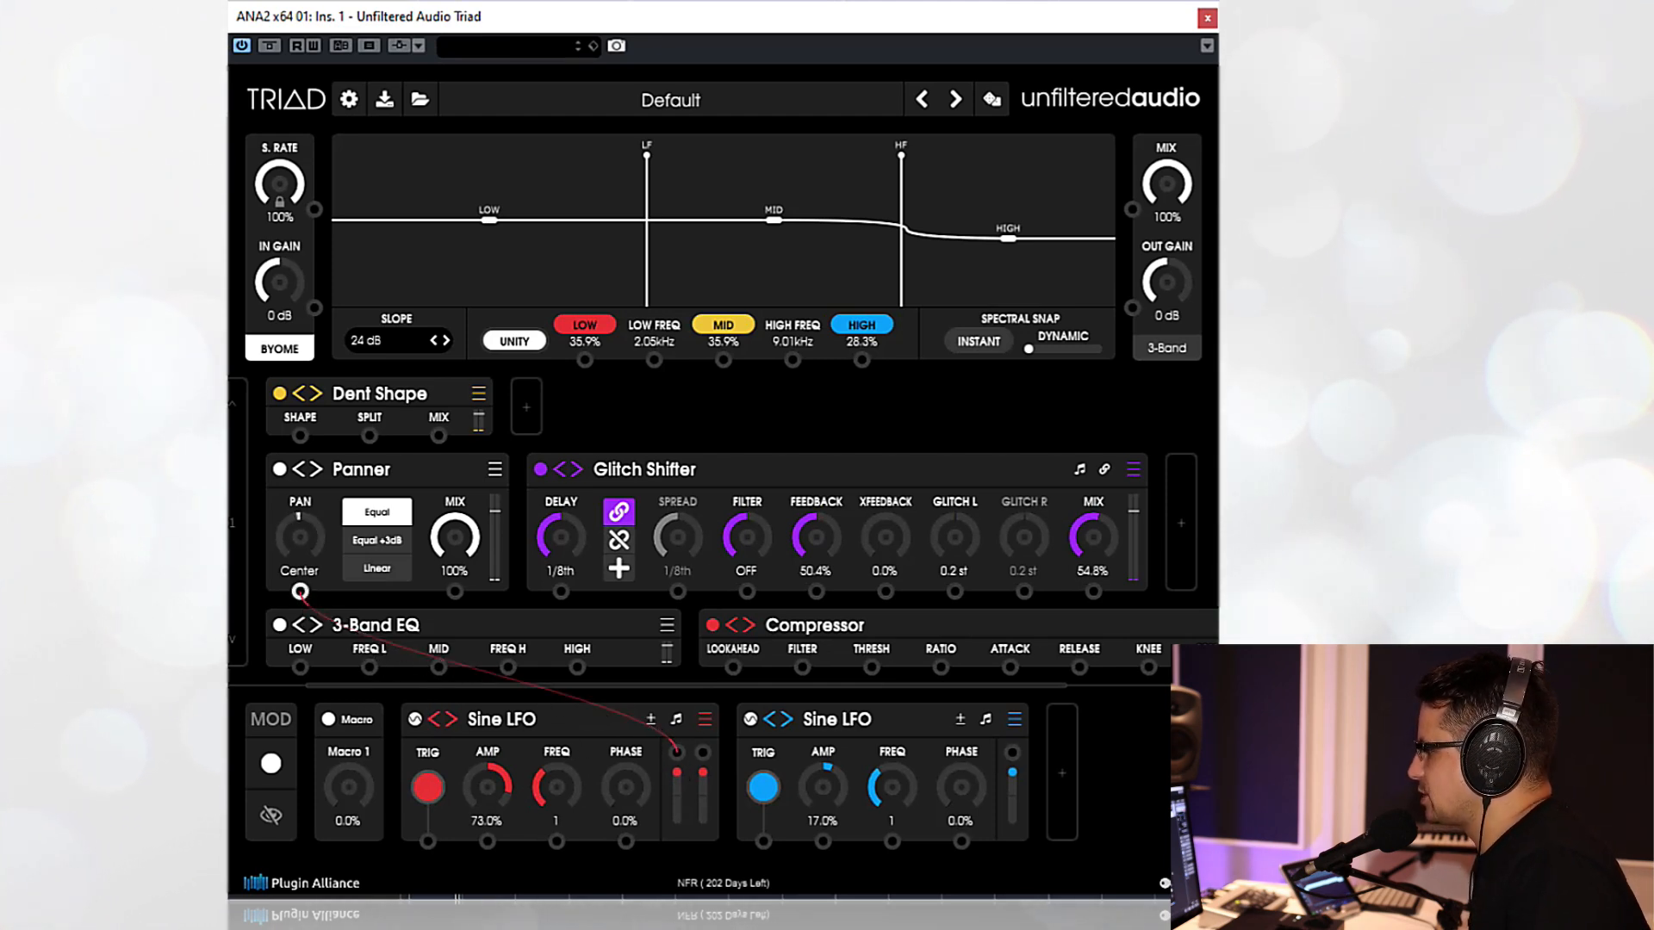
key("space")
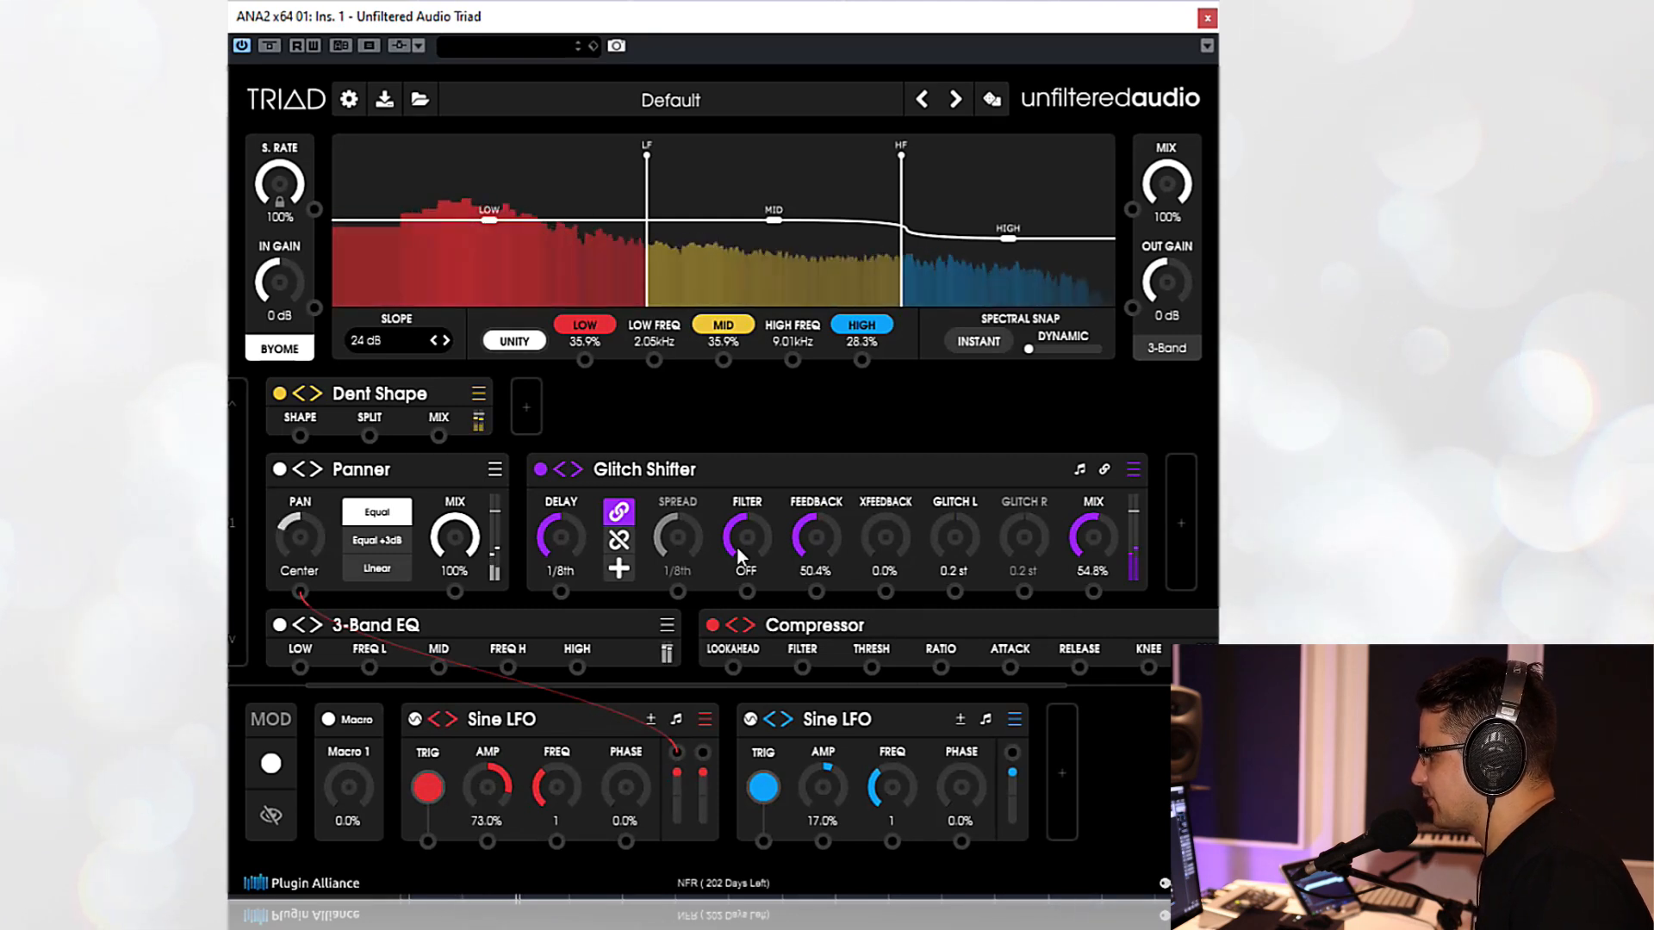